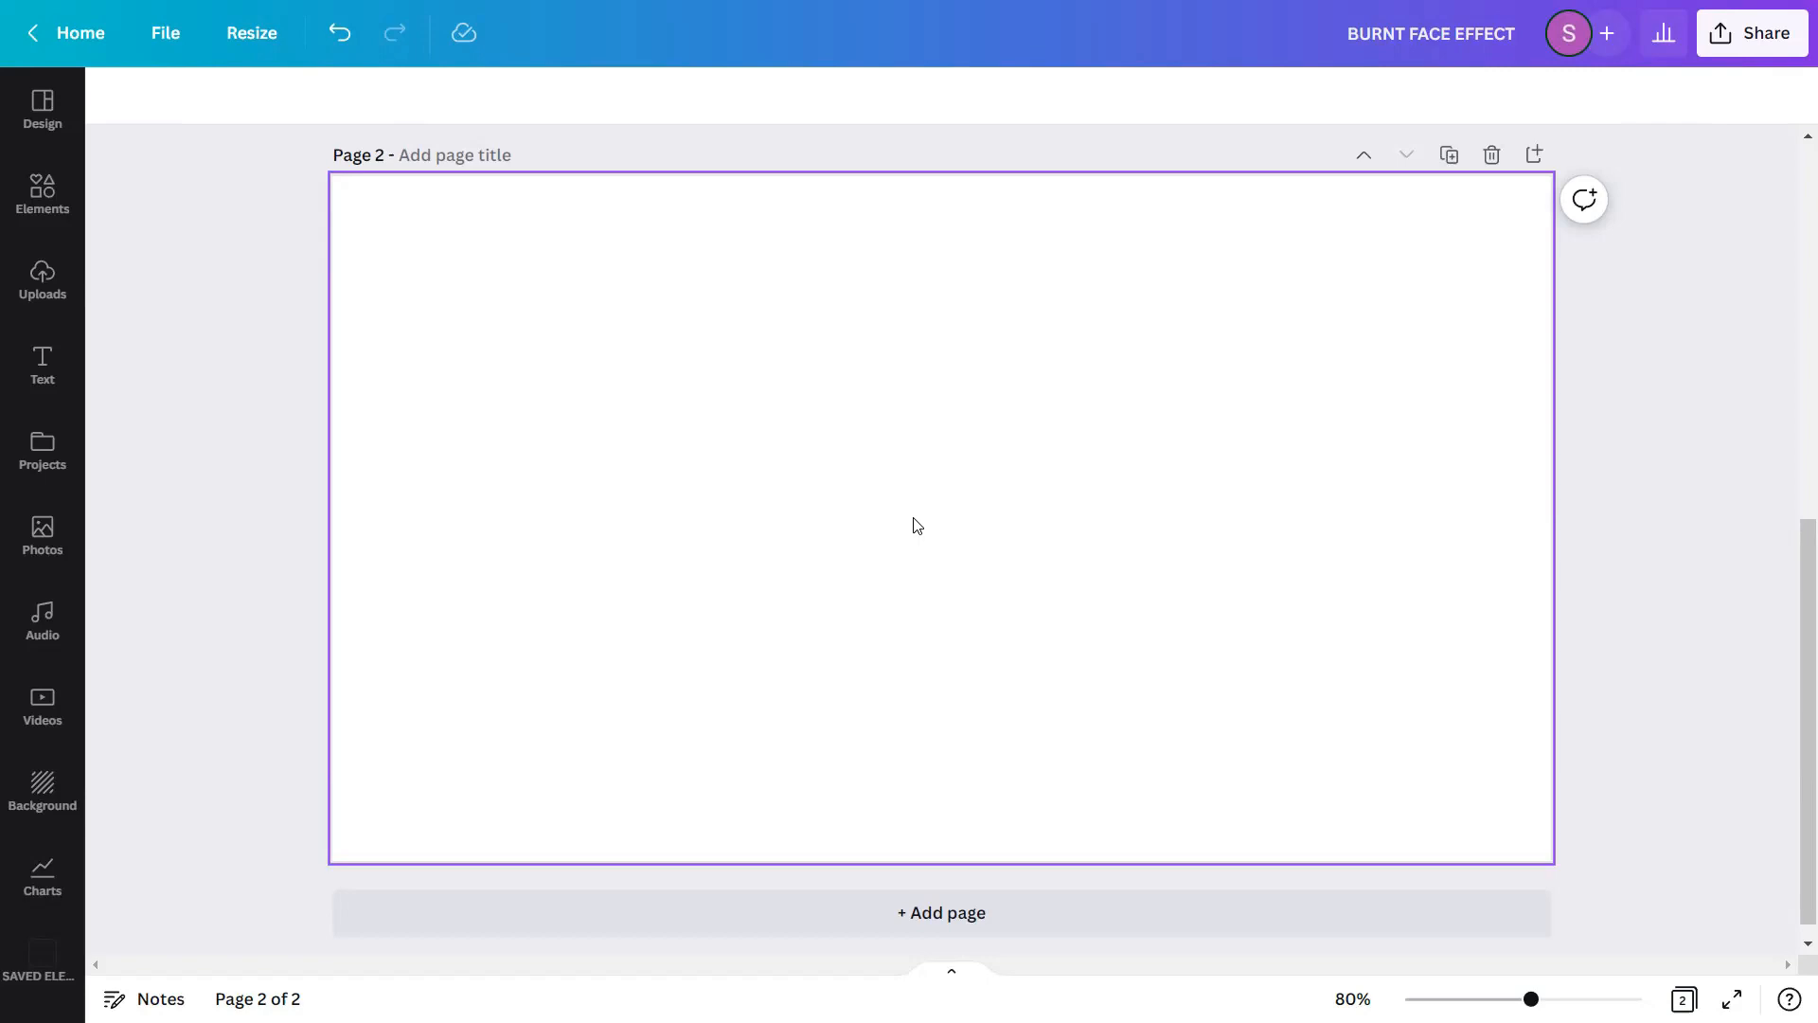
- Add the uploaded photo of the bearded man in a suit to page 2
click(59, 303)
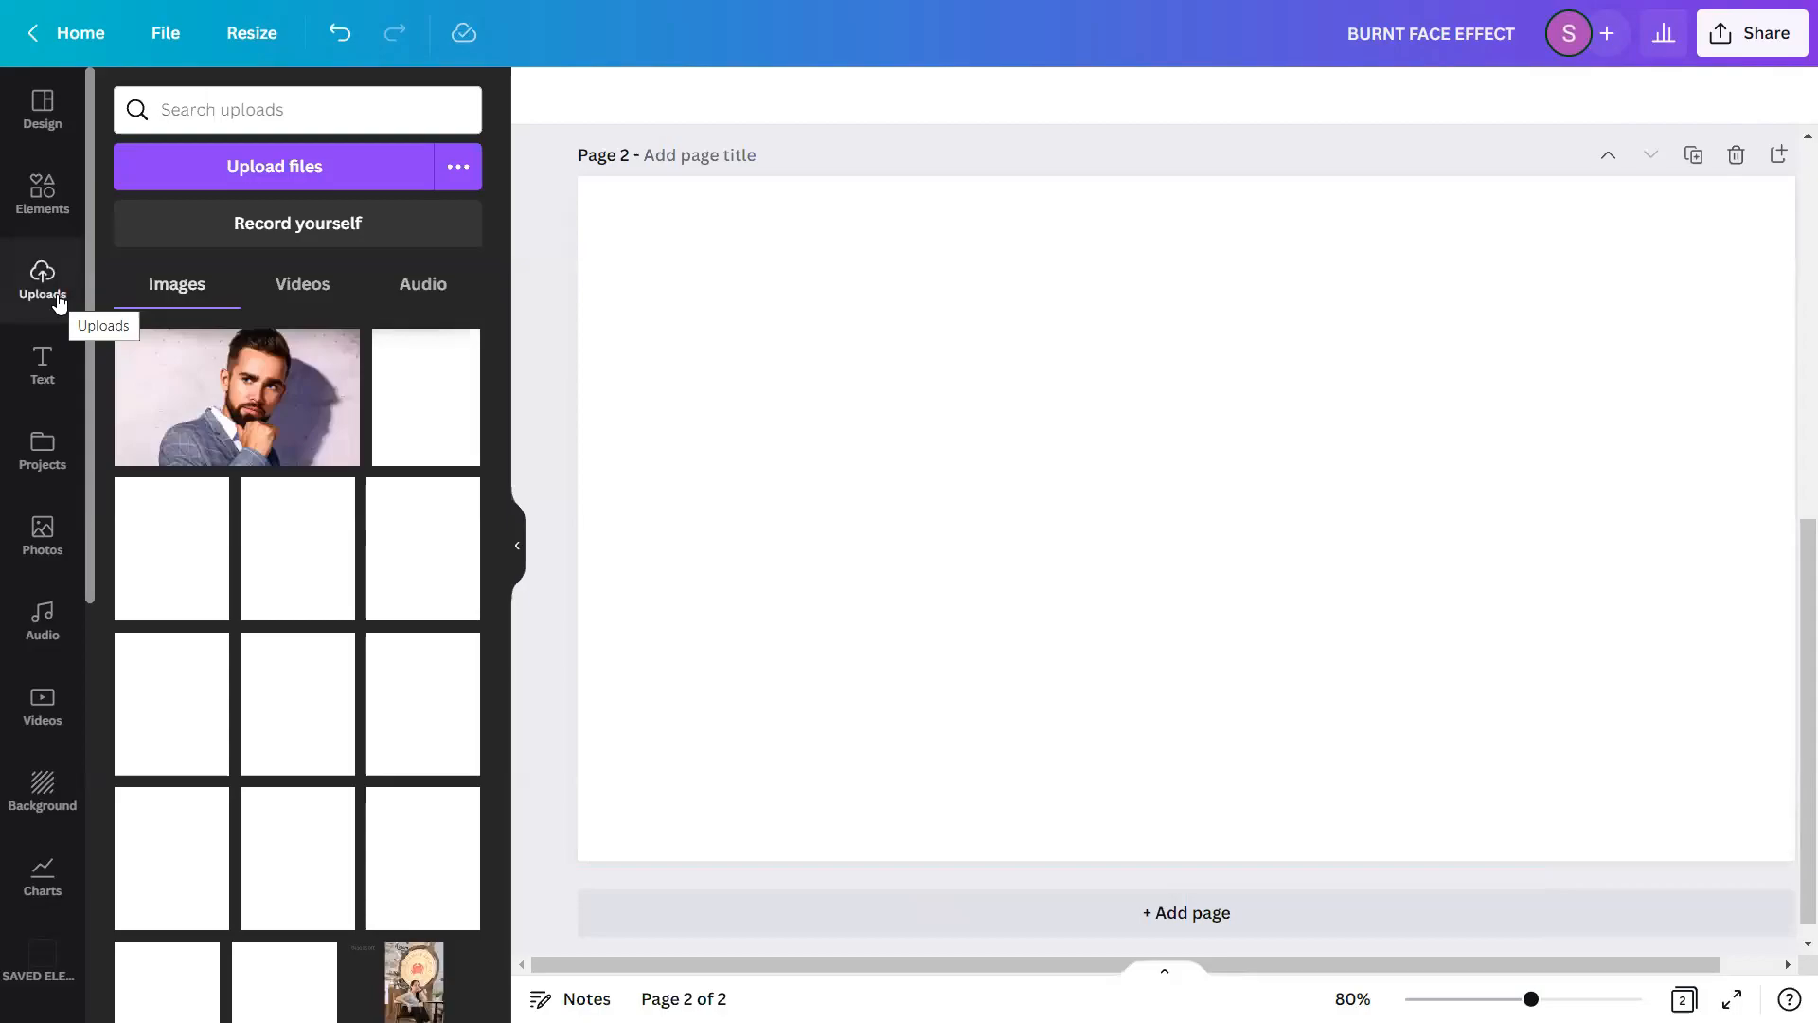
click(251, 384)
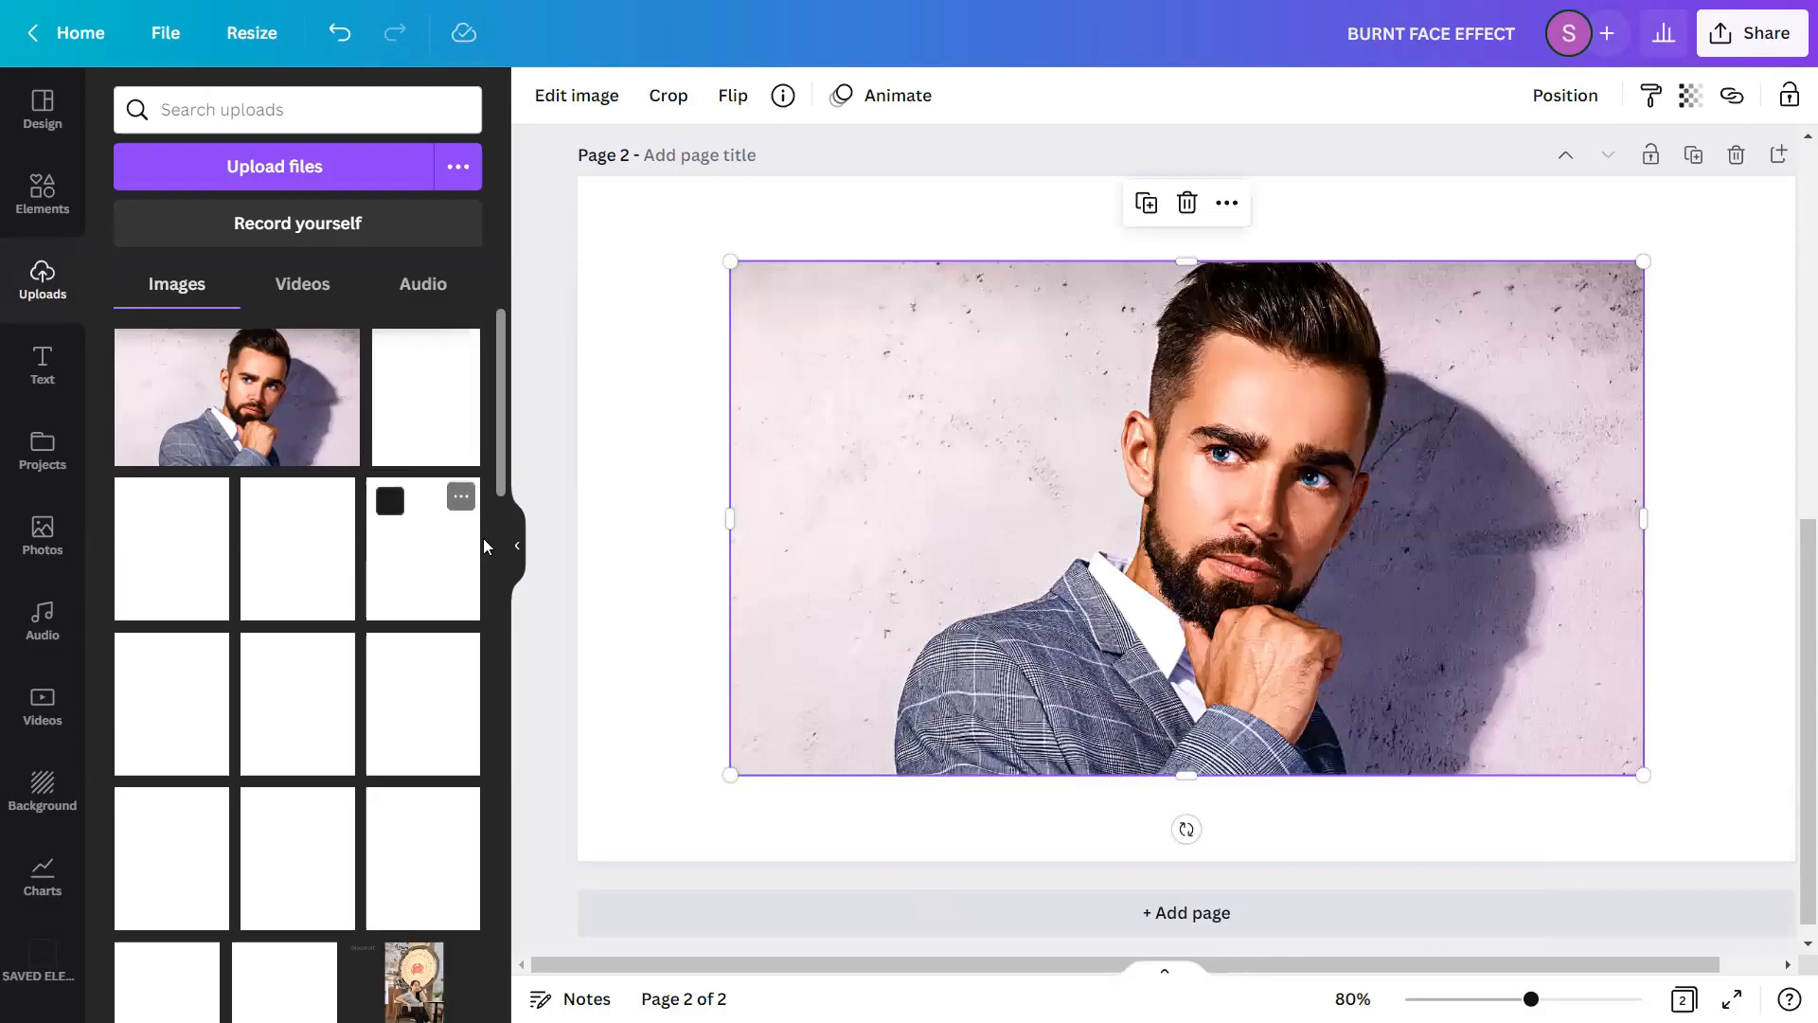
click(519, 568)
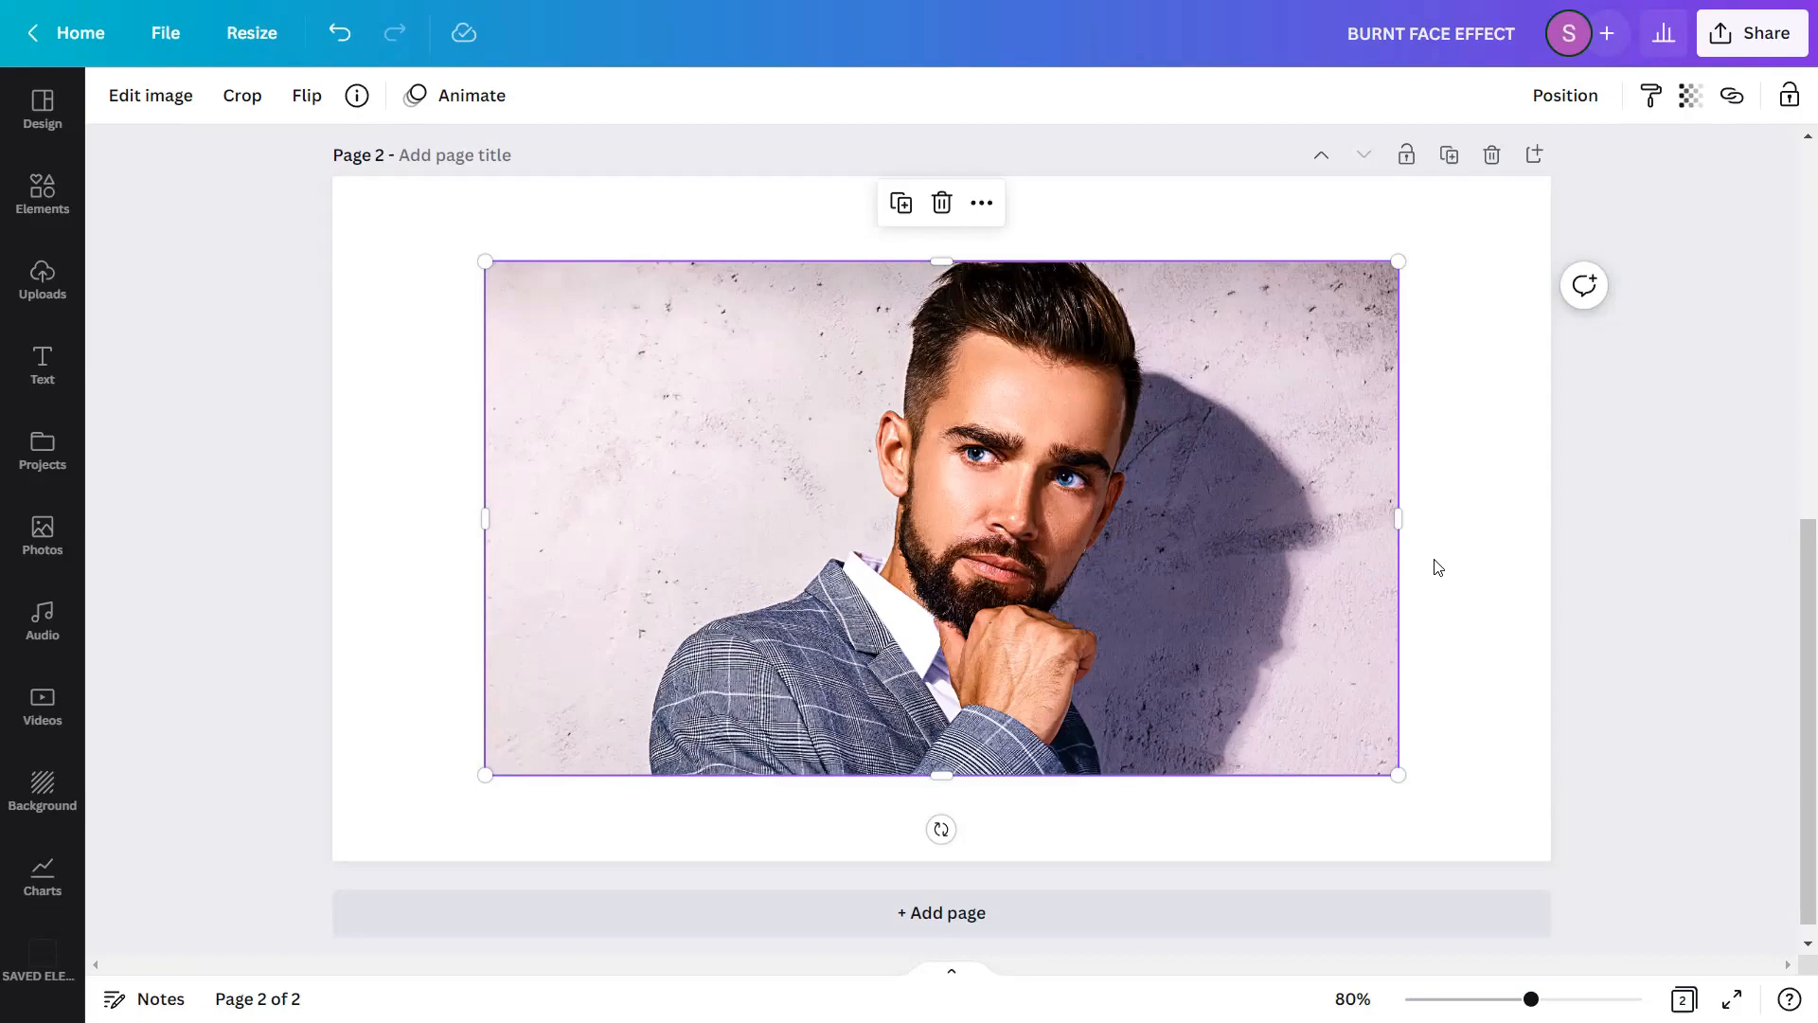
- Search the elements library for "Burned Hole on Transparent Background"
click(53, 203)
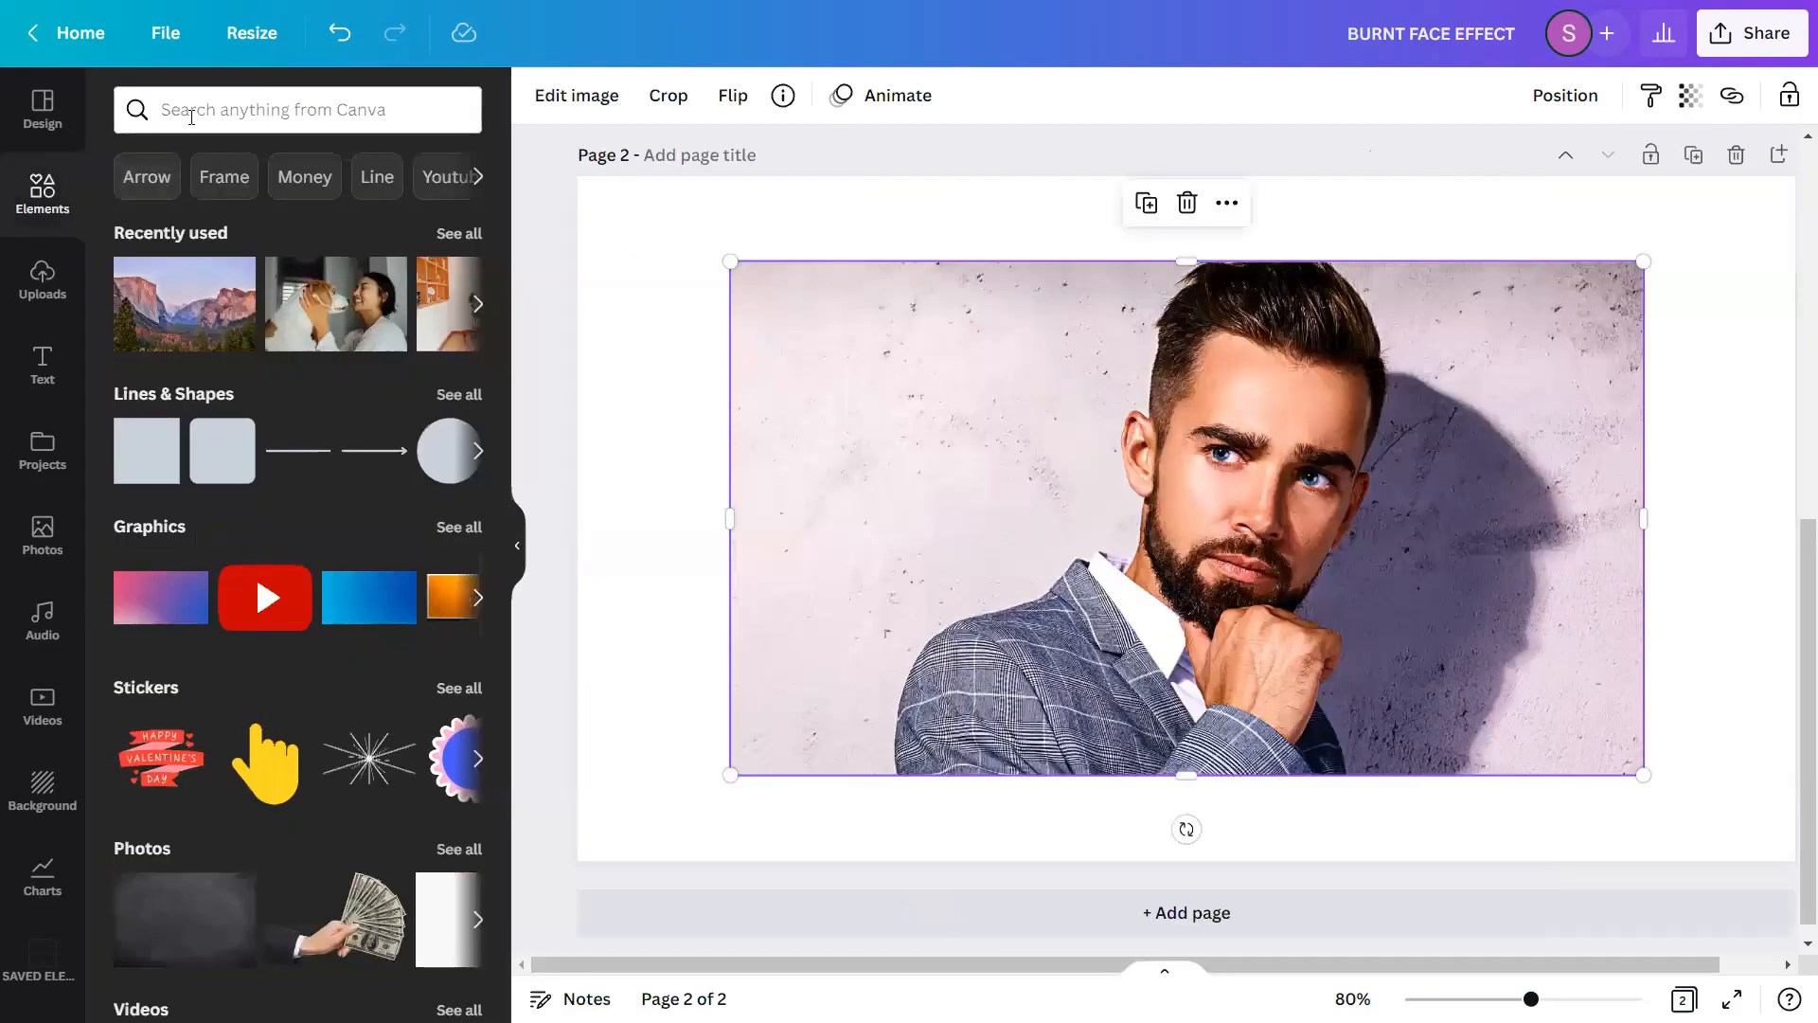
click(191, 116)
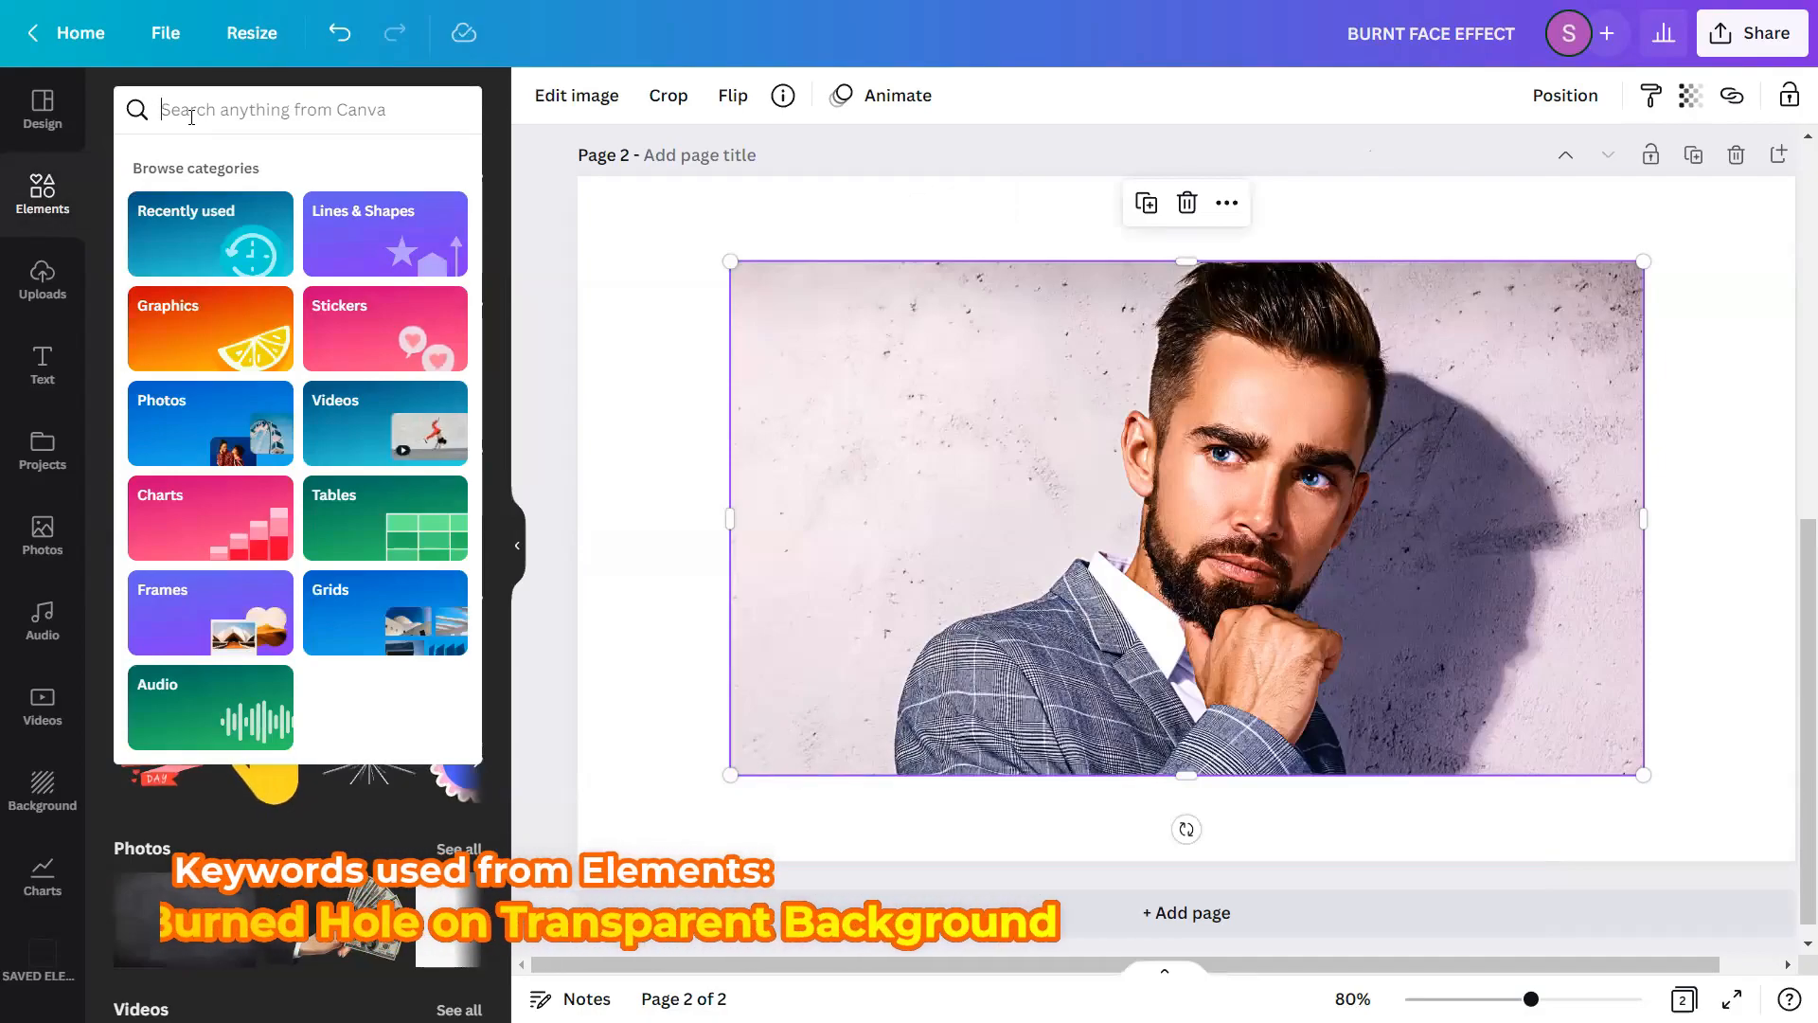
text(Bu)
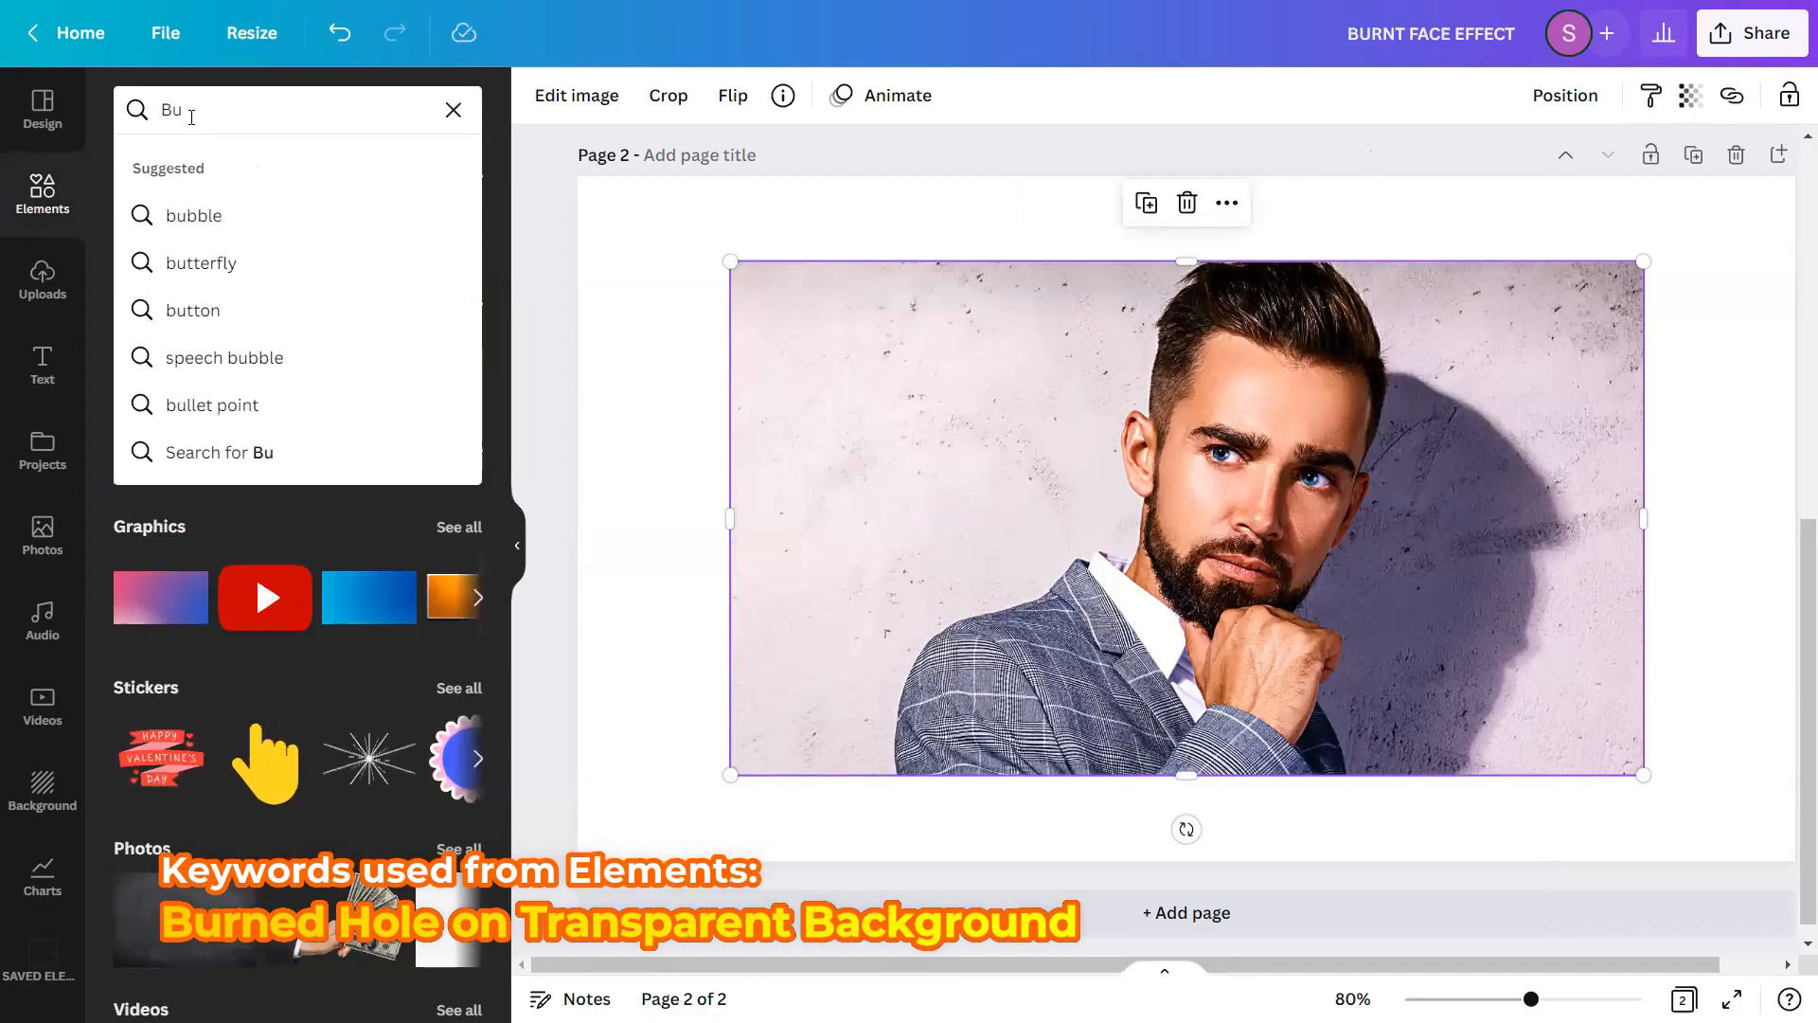
text(rned H)
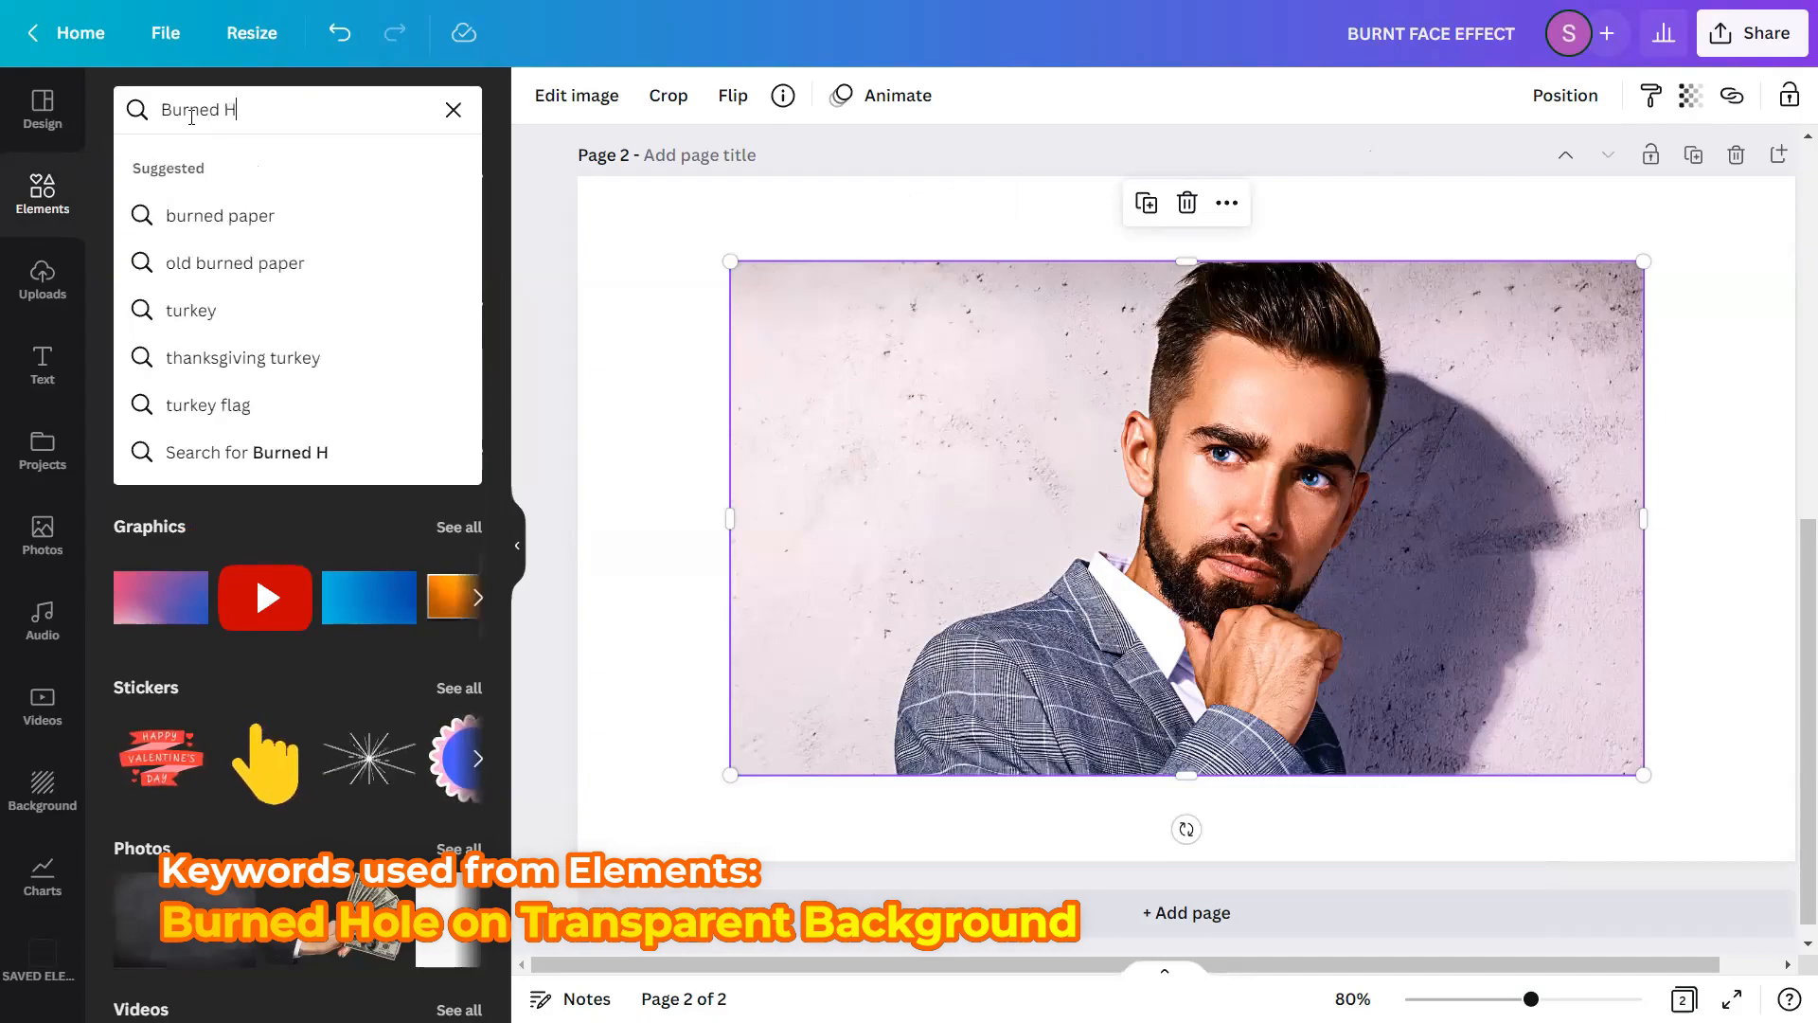
text(ole on)
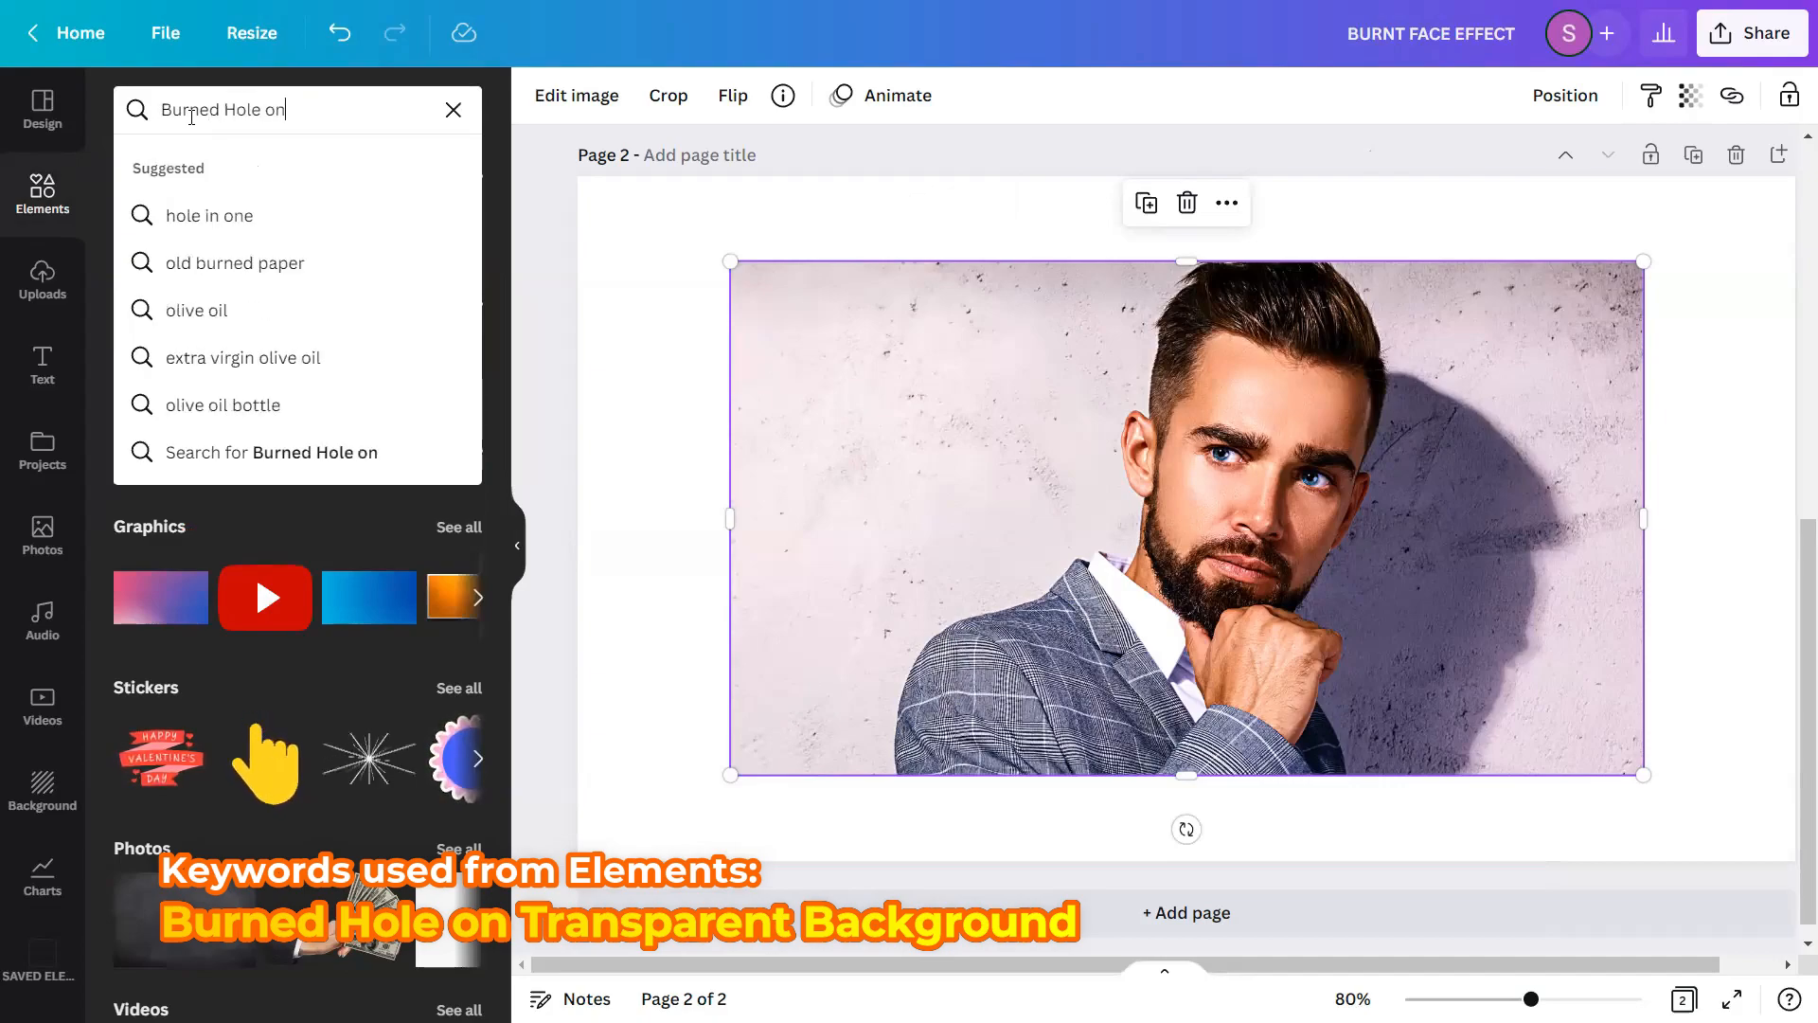
text( tRA)
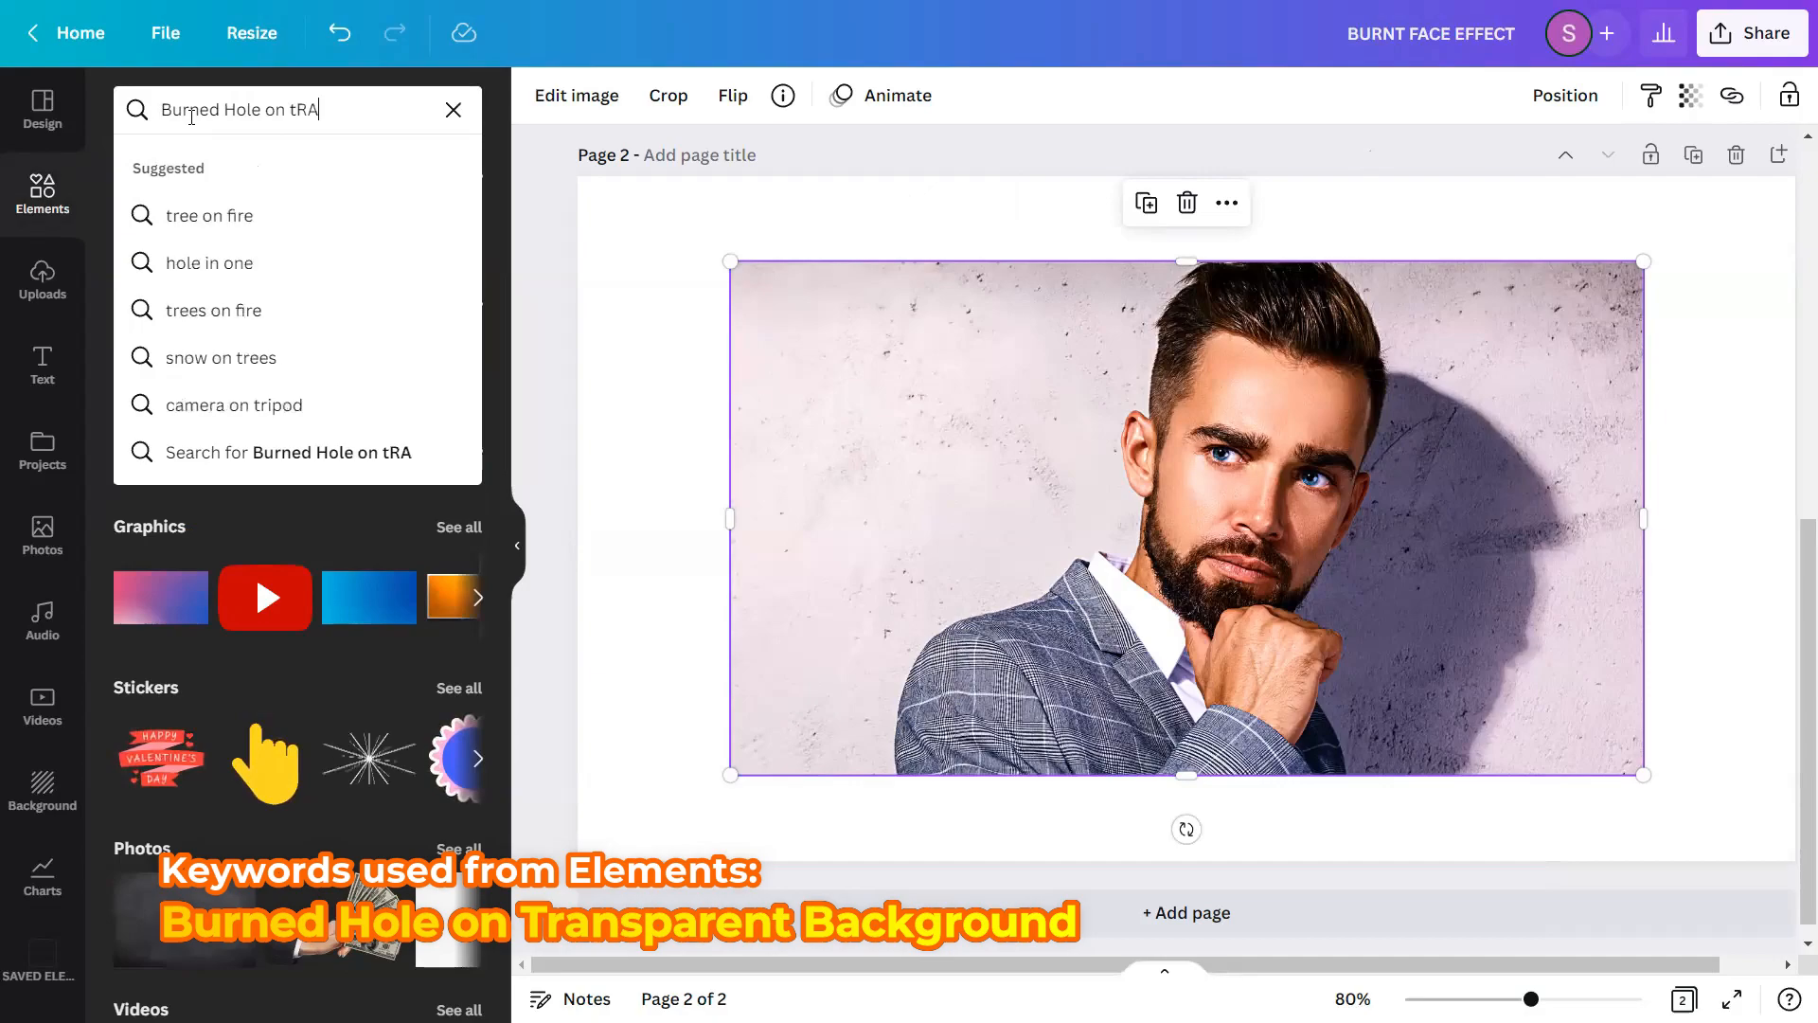
key(BackSpace)
key(BackSpace)
key(BackSpace)
text(Tra)
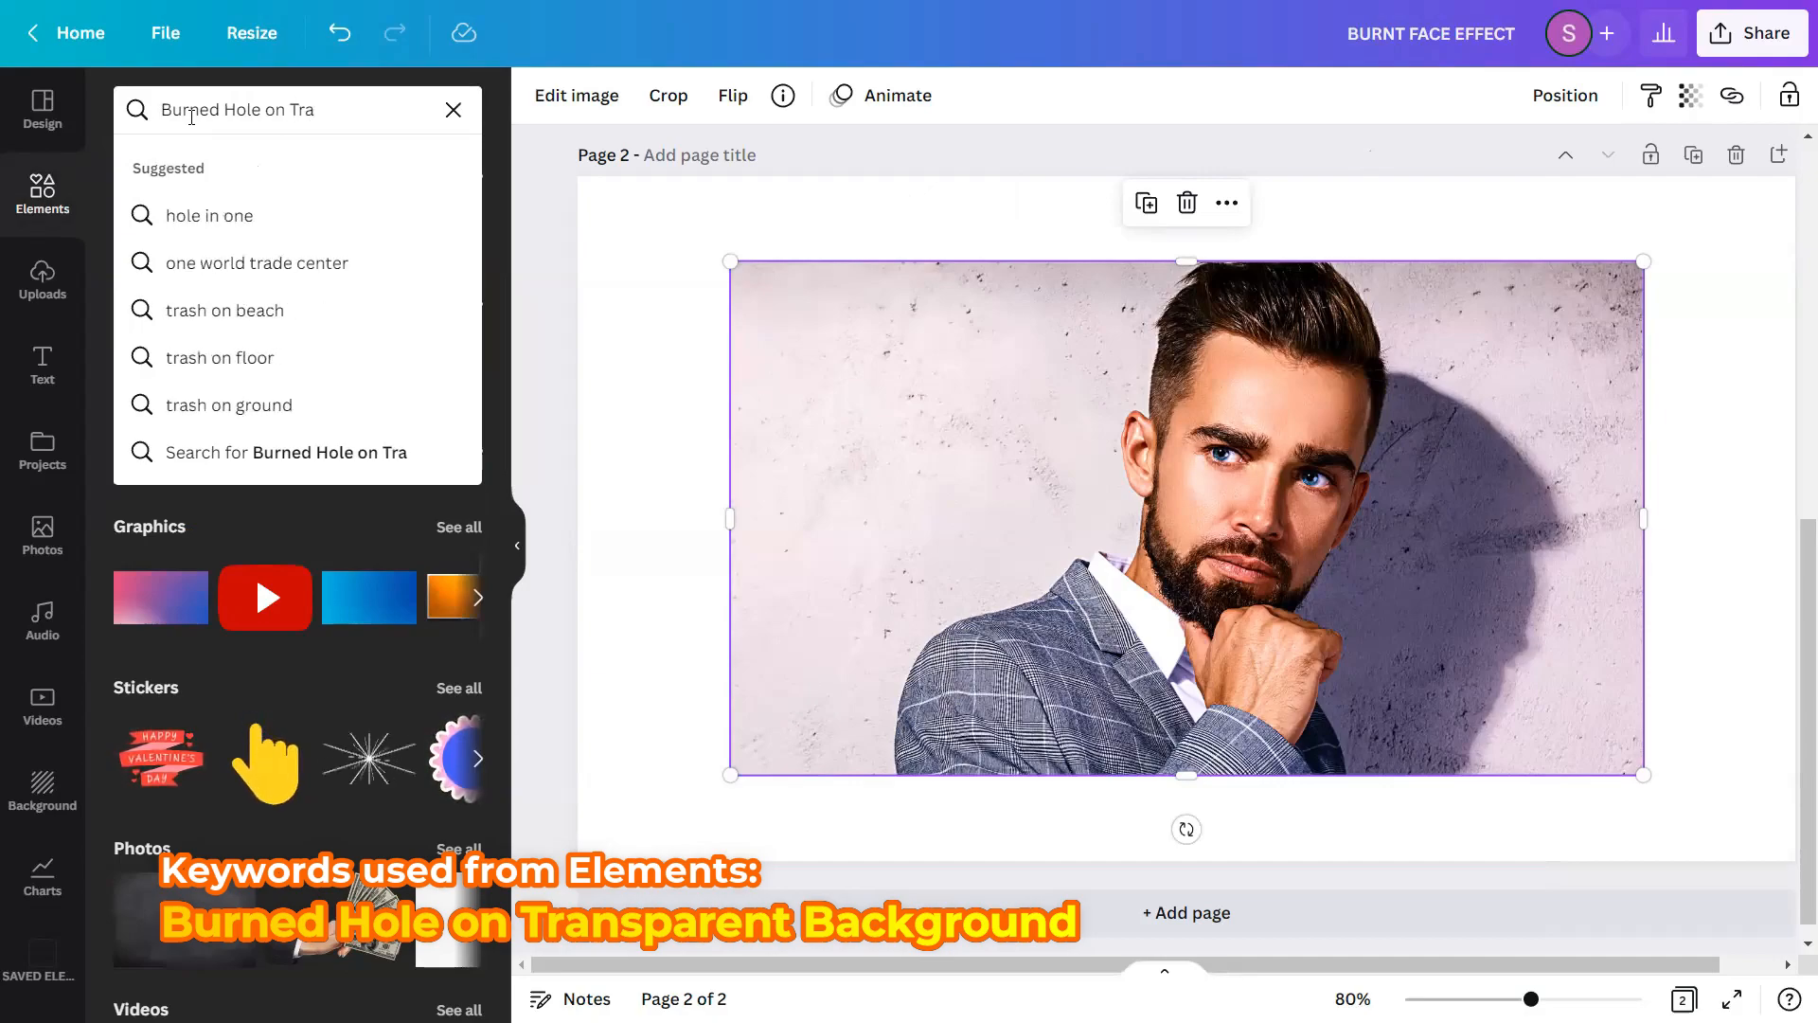
text(nsparent )
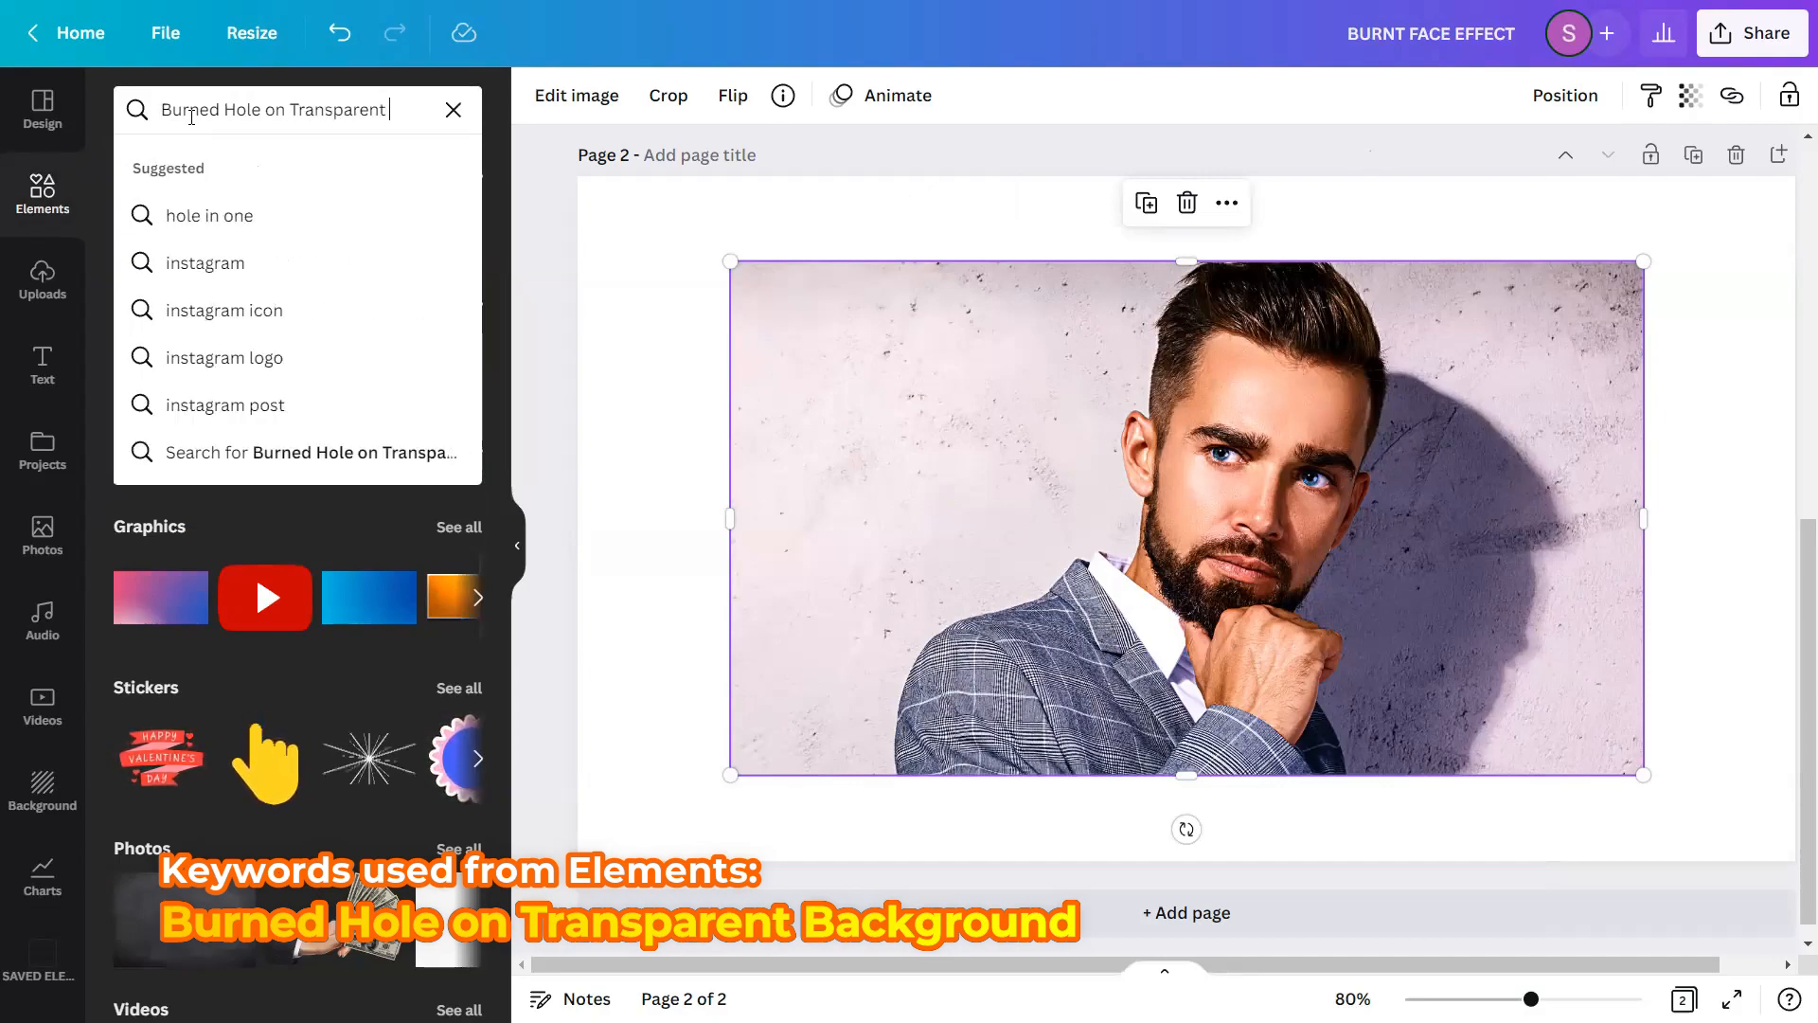
text(Back)
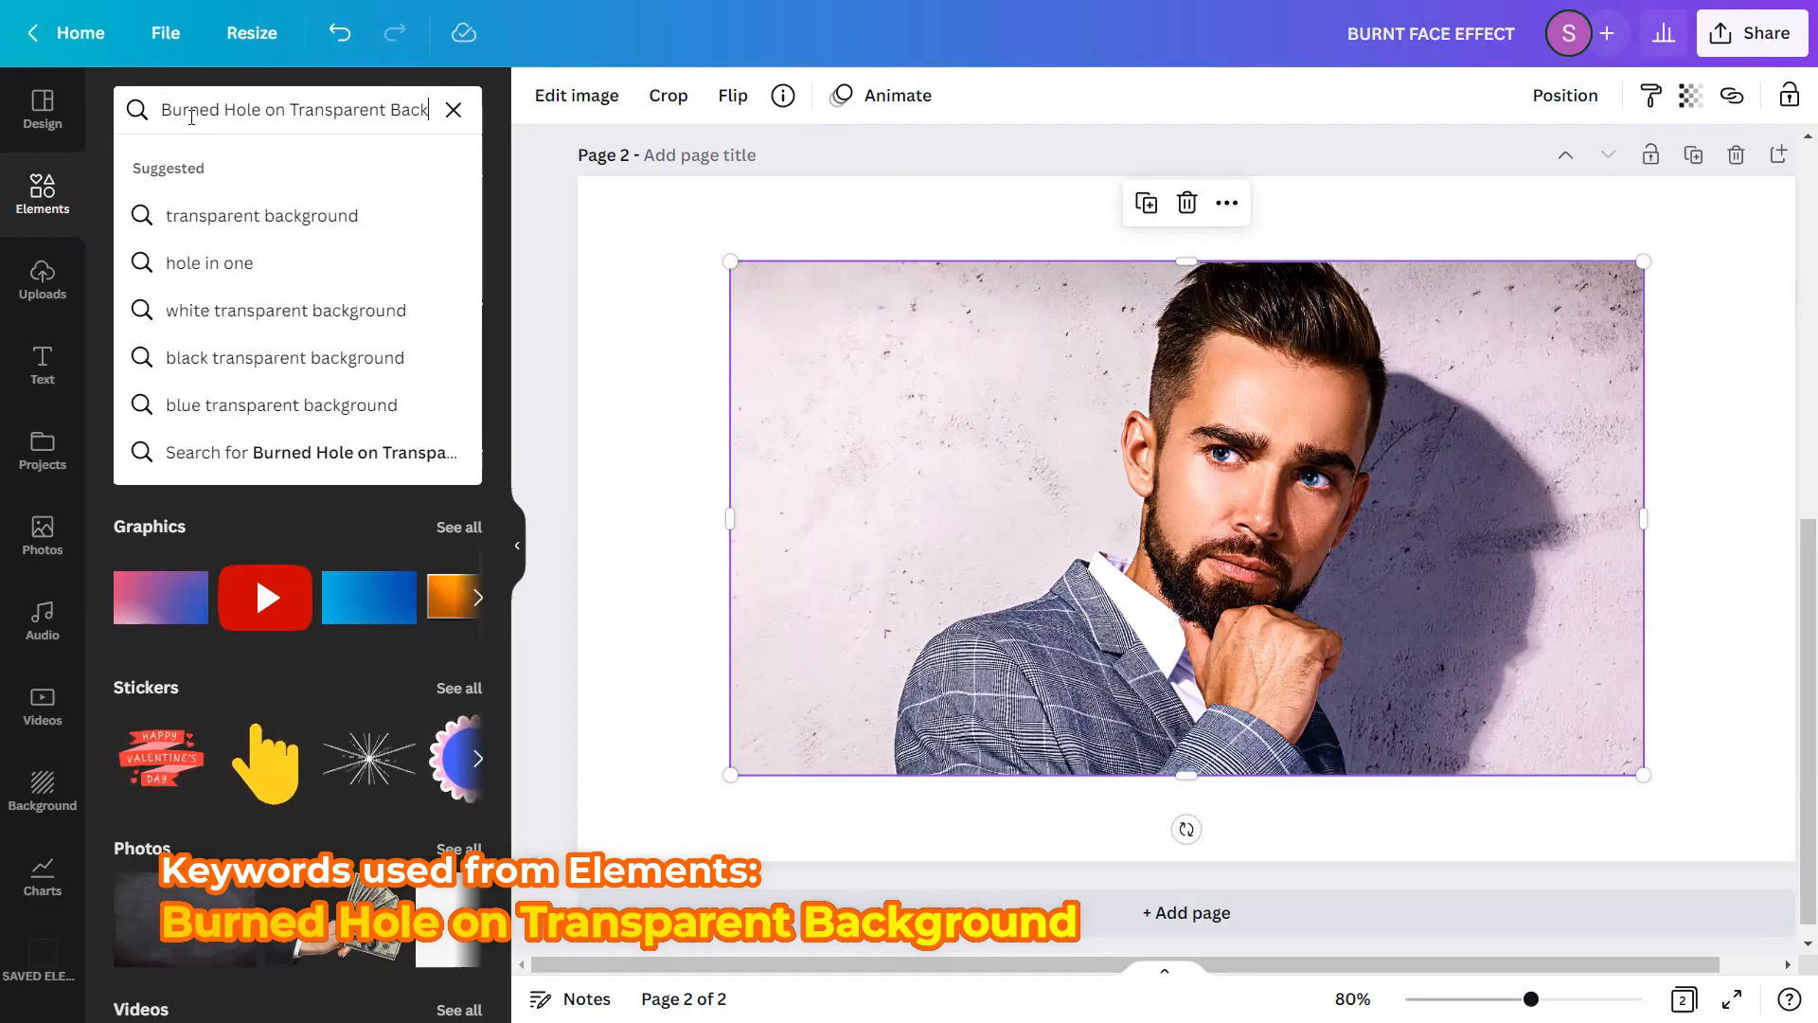
text(ground)
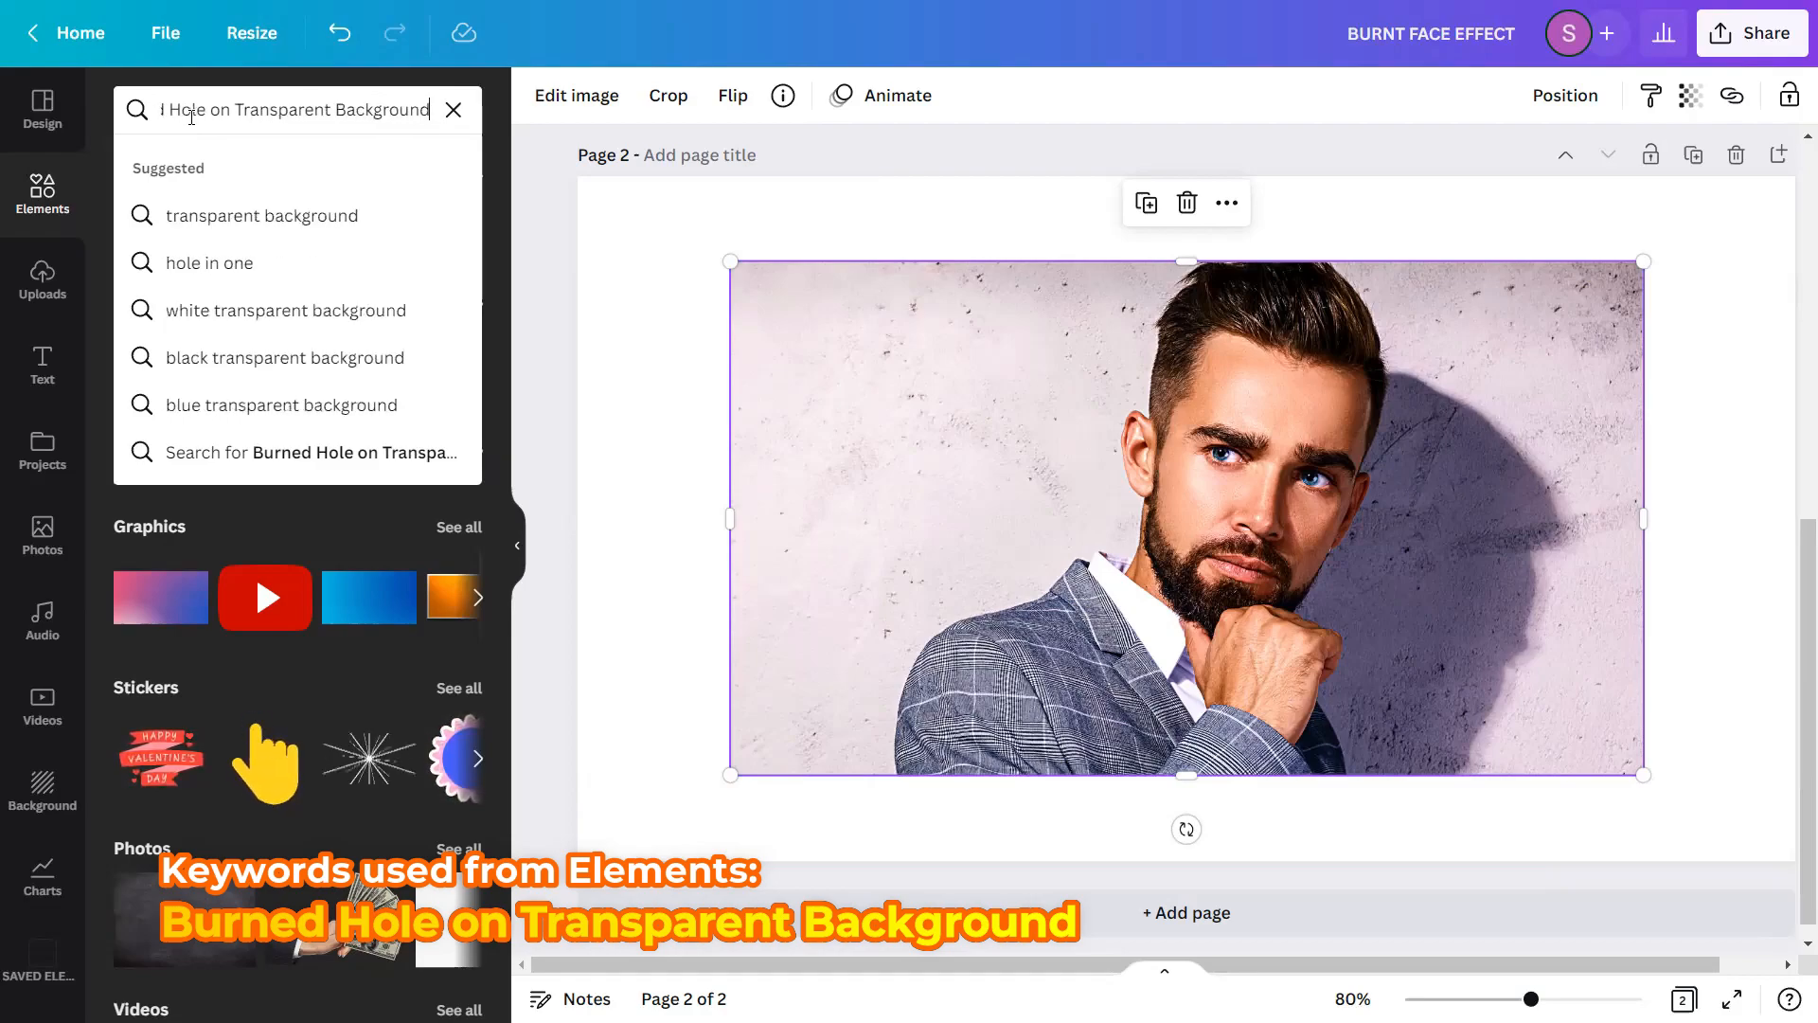
key(Return)
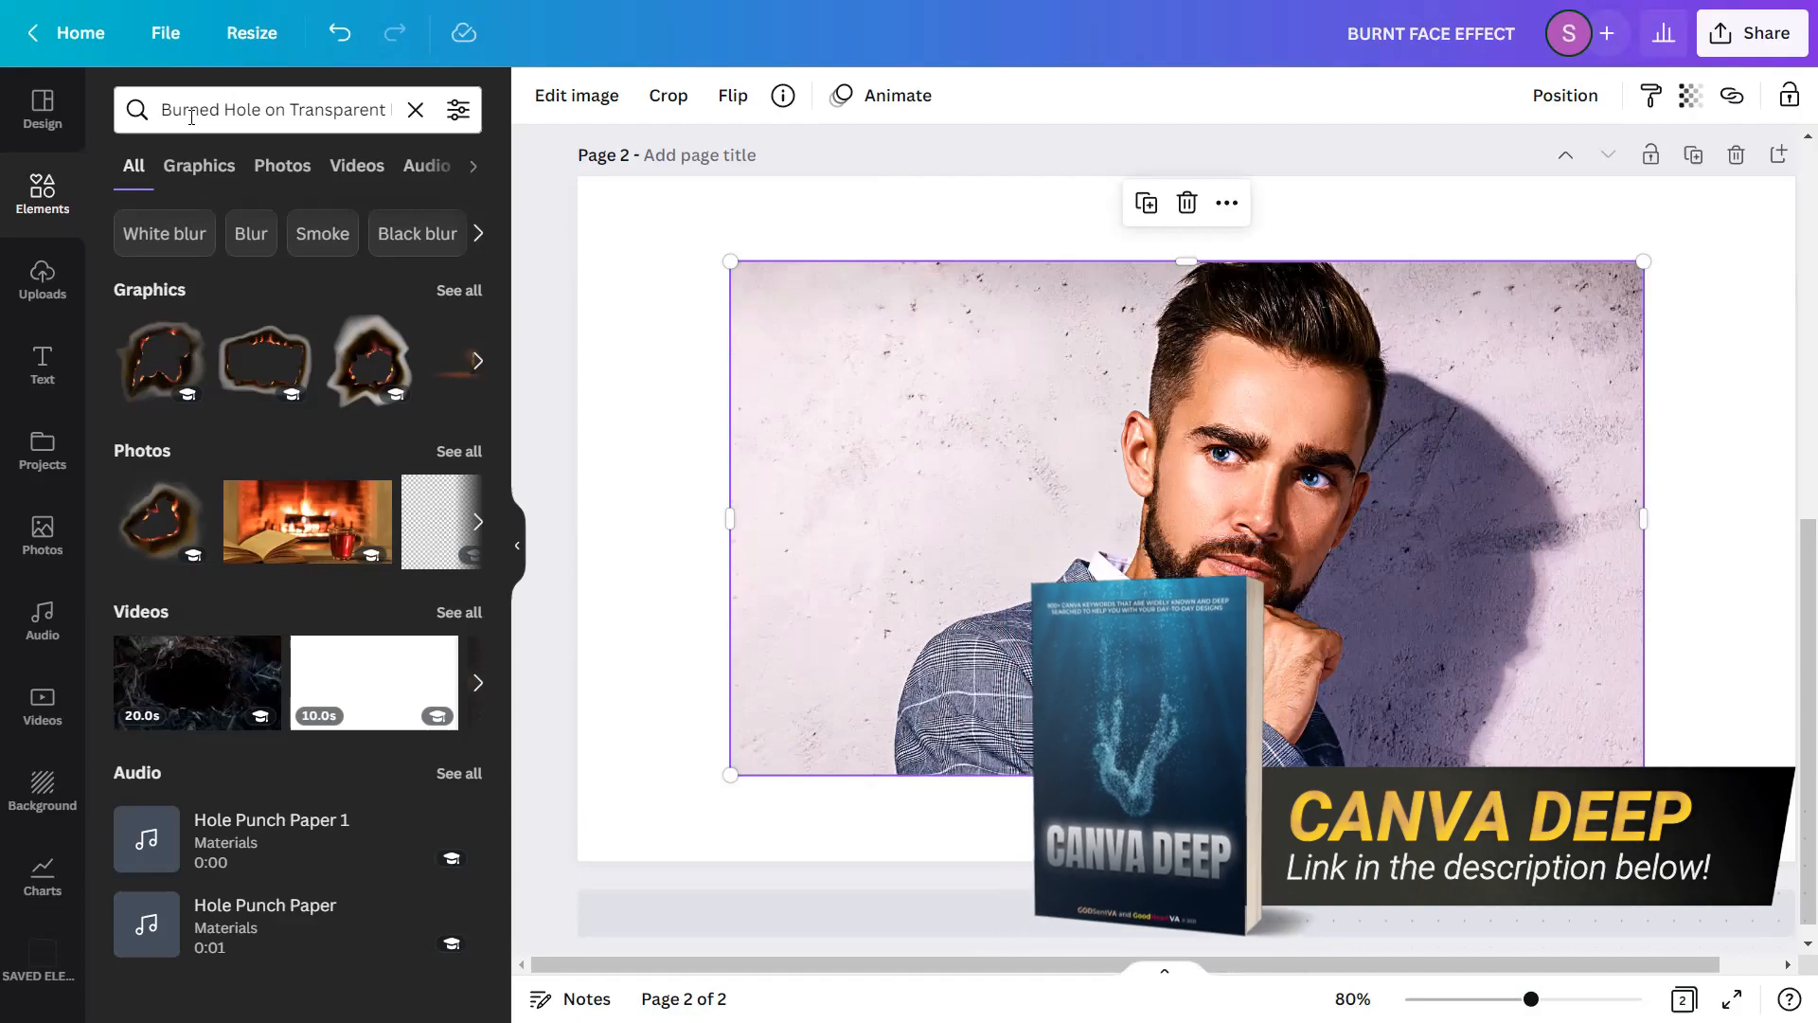
- Browse the graphic and photo results and add the first burned hole graphic to the page
click(198, 167)
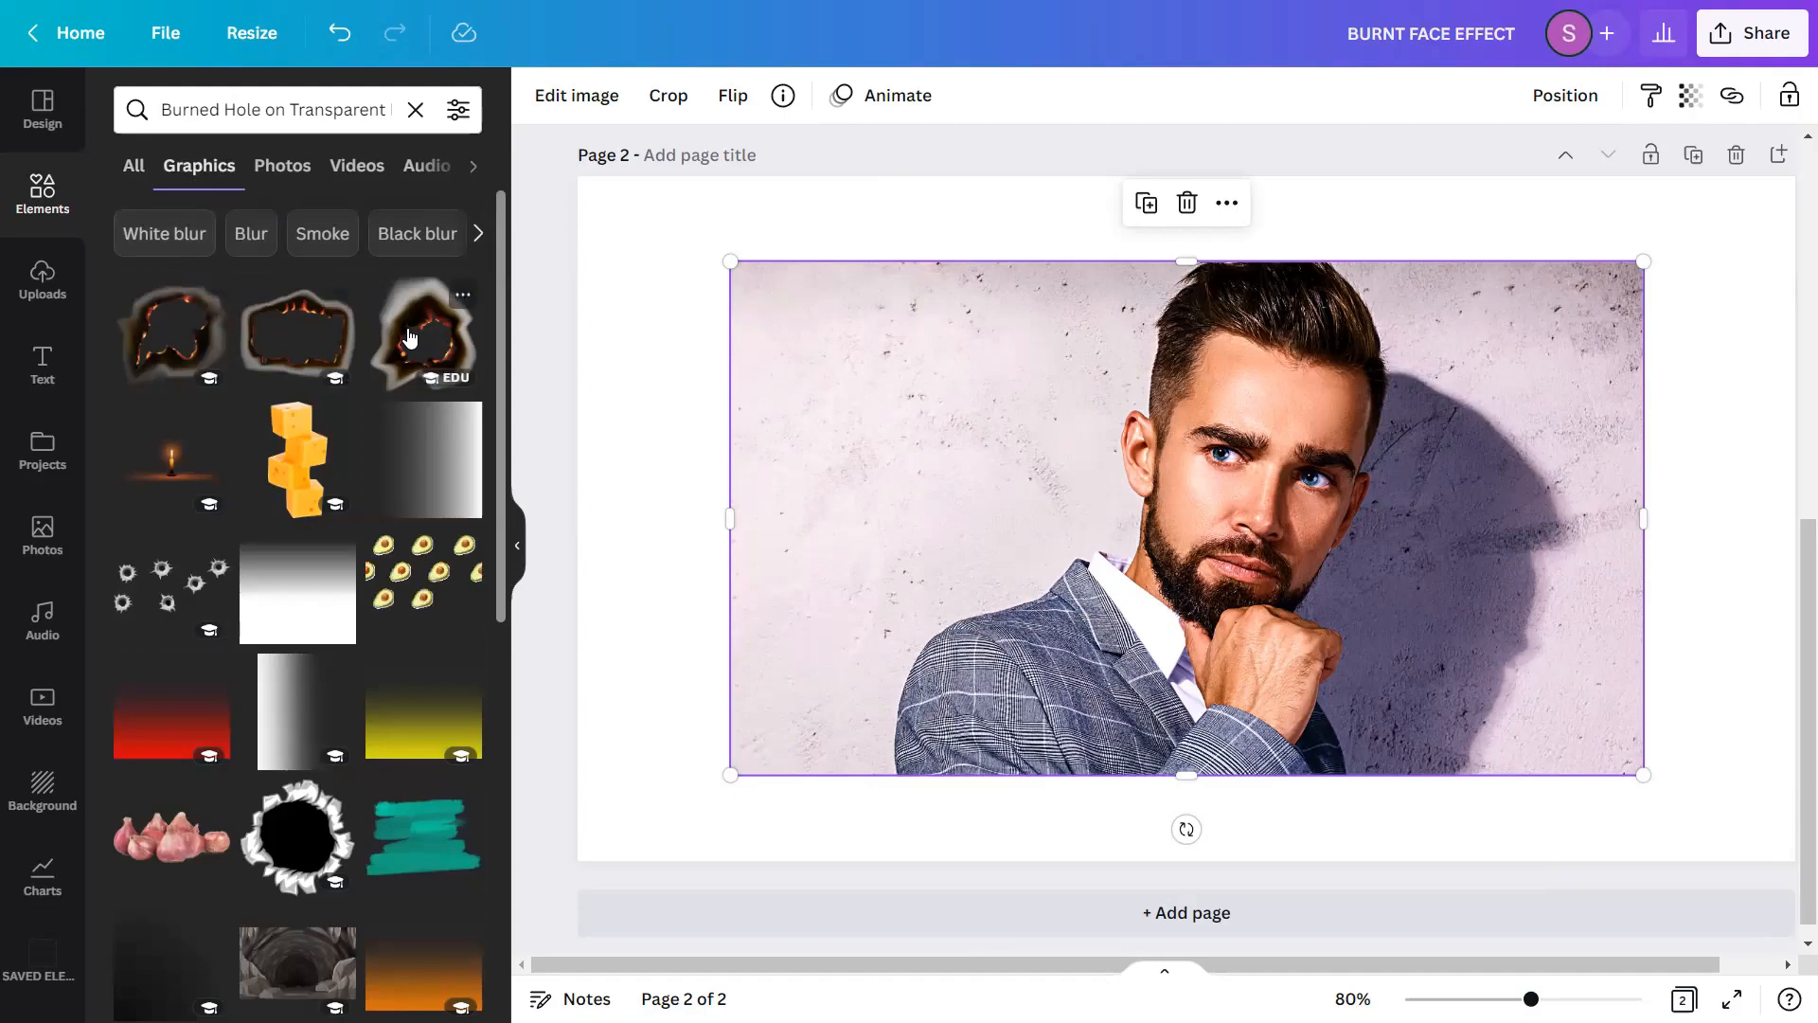
click(279, 168)
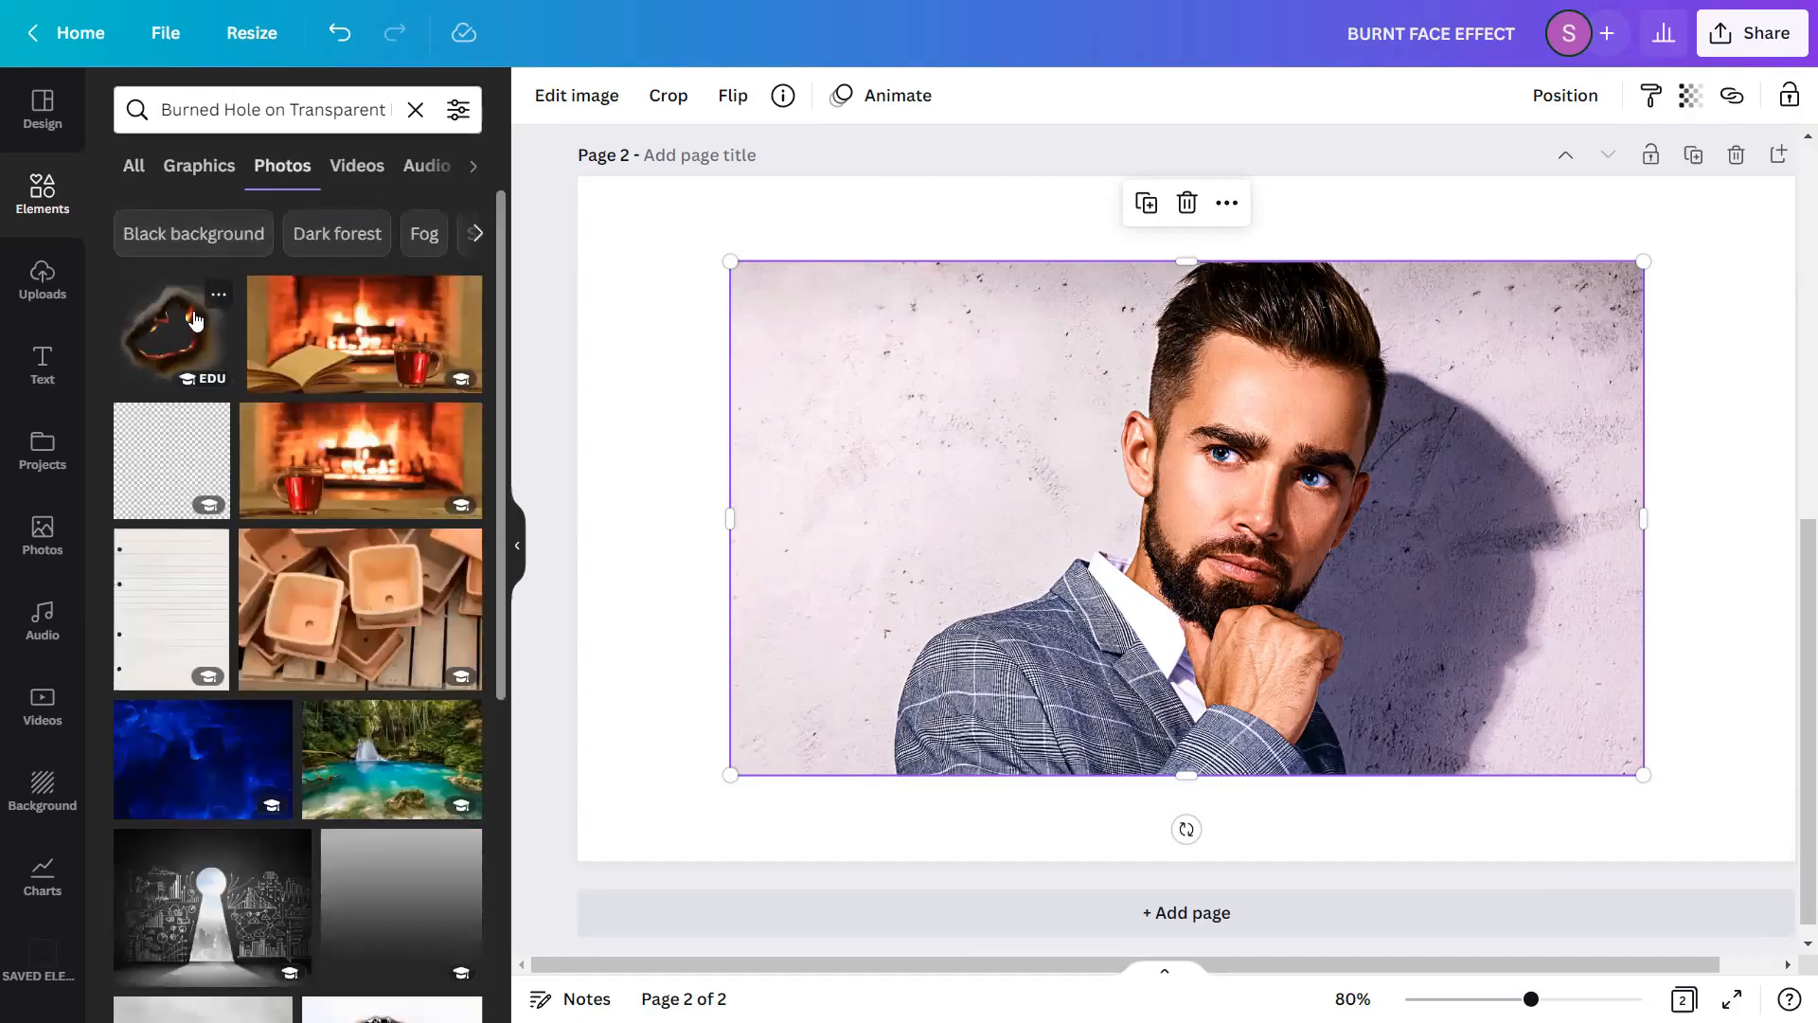
click(198, 170)
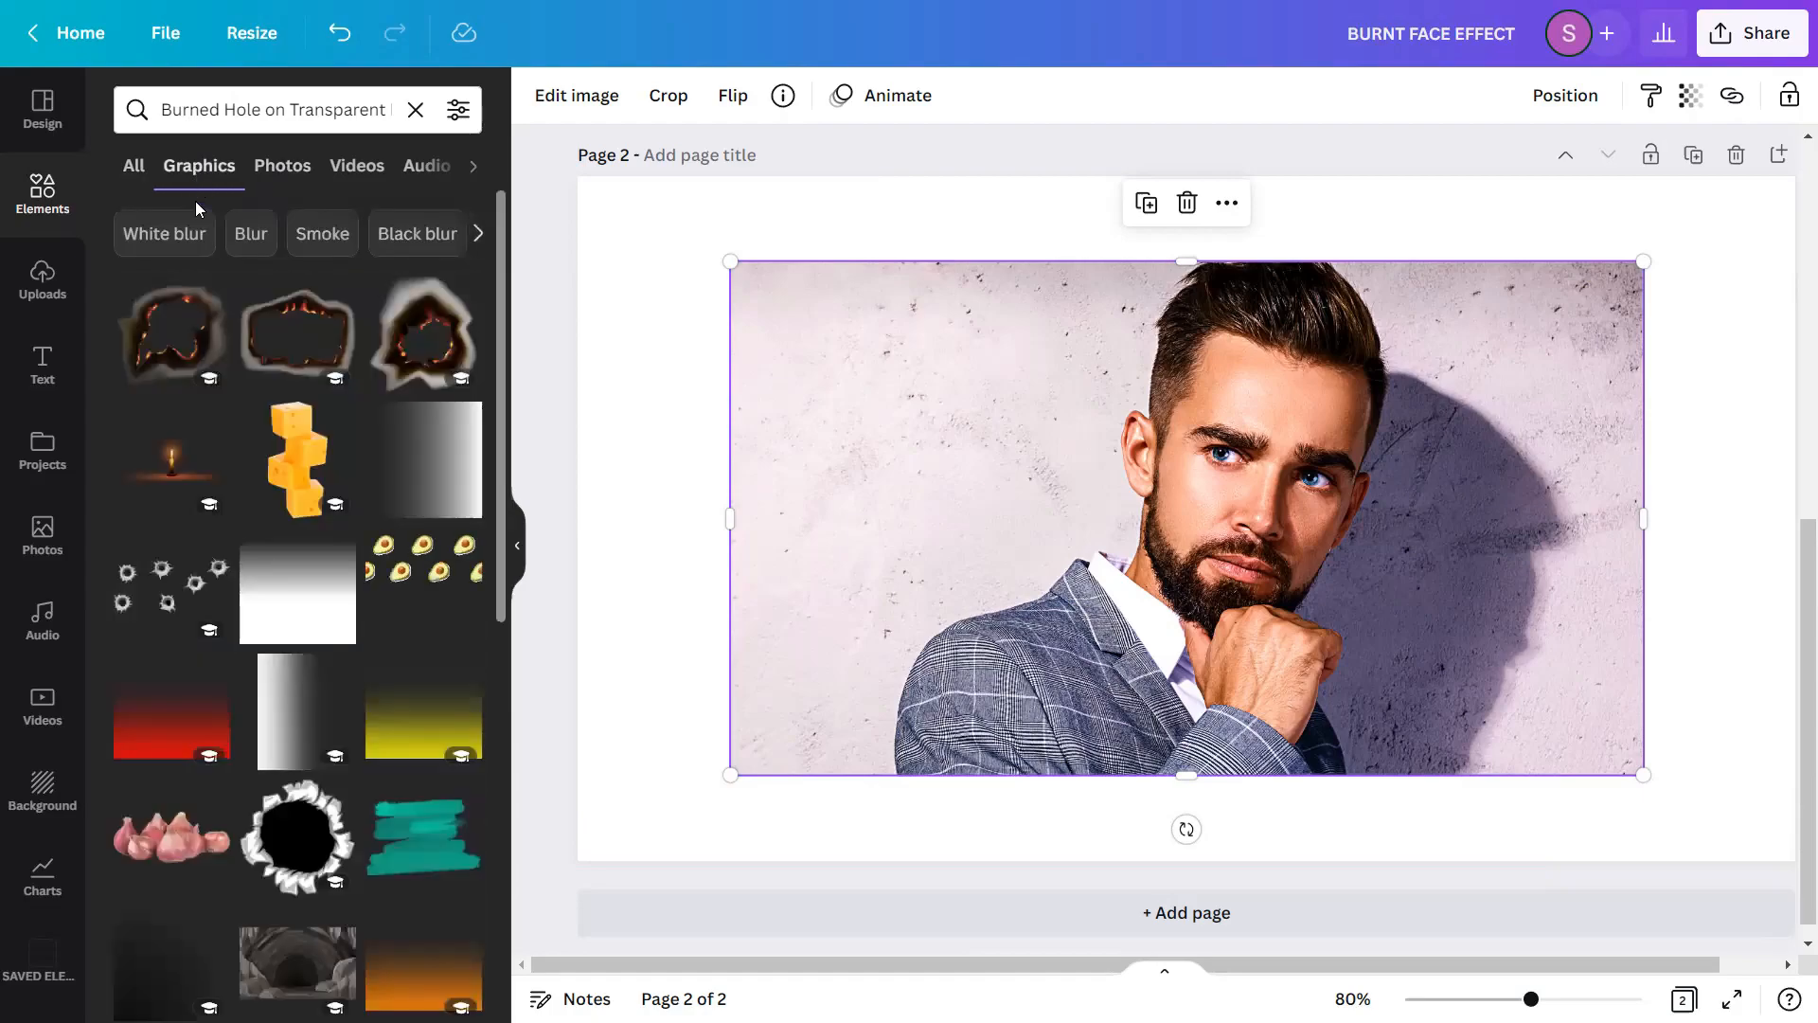
click(211, 294)
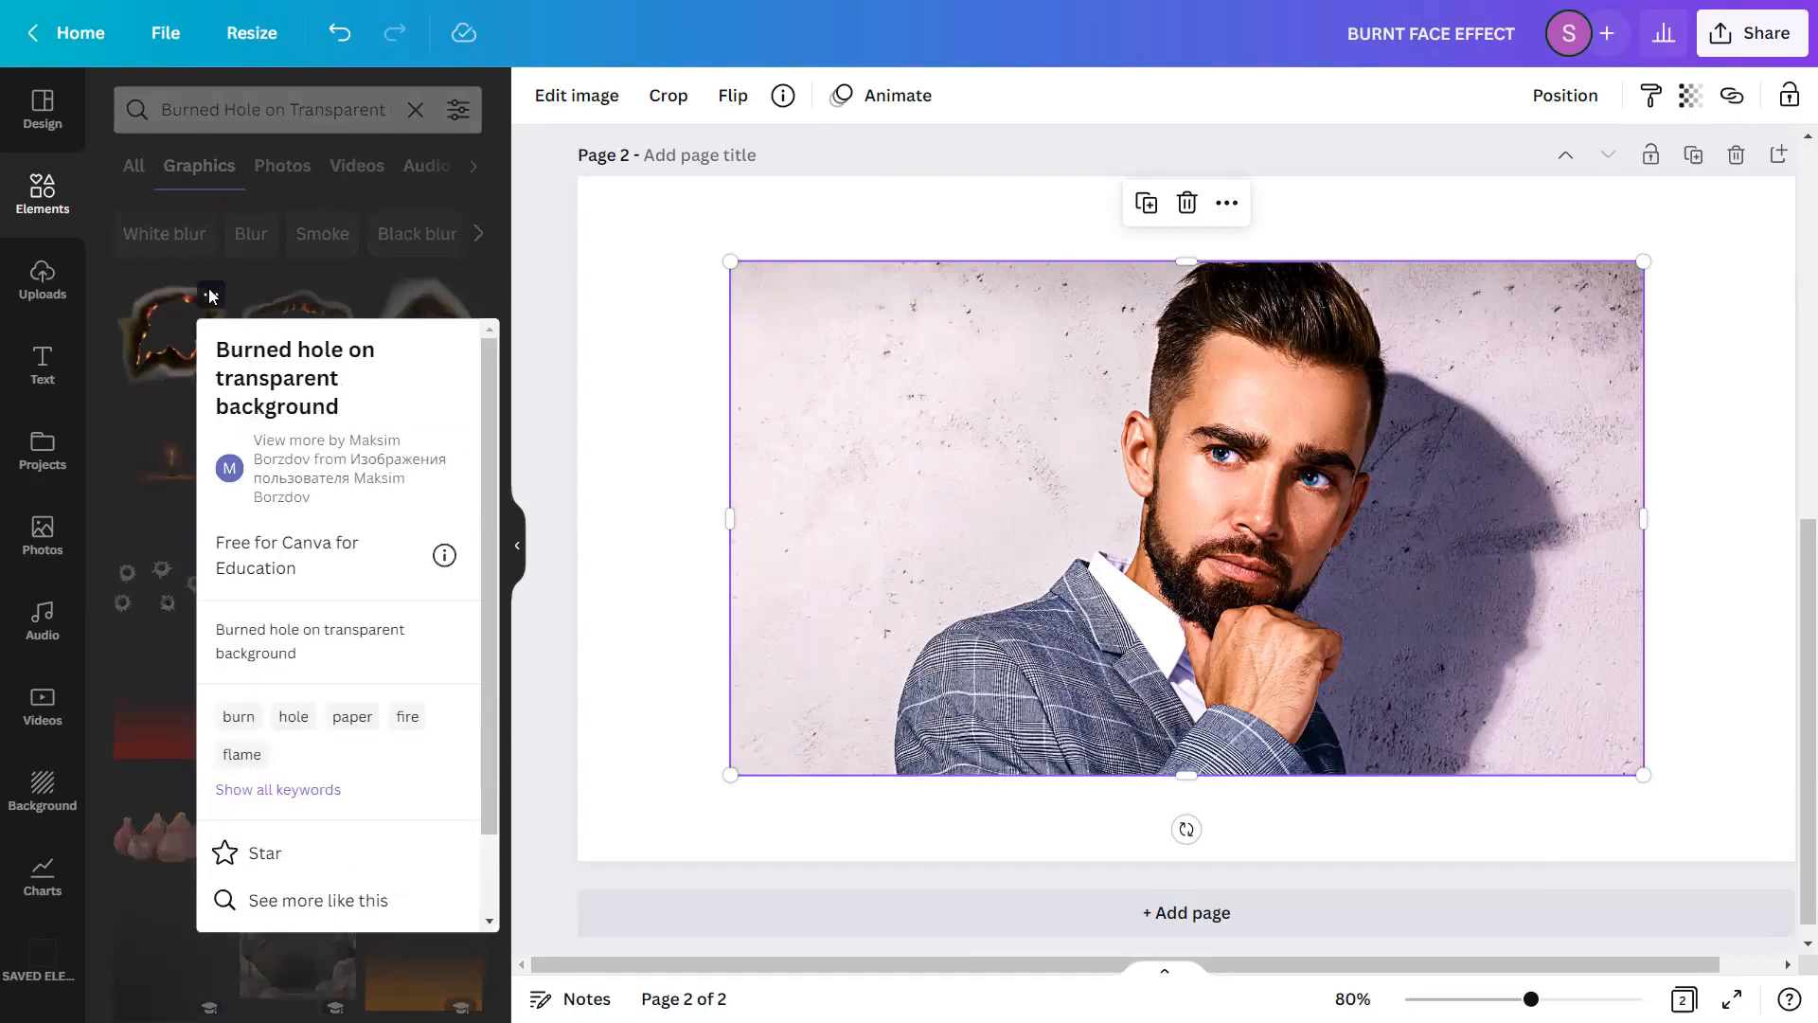
click(165, 324)
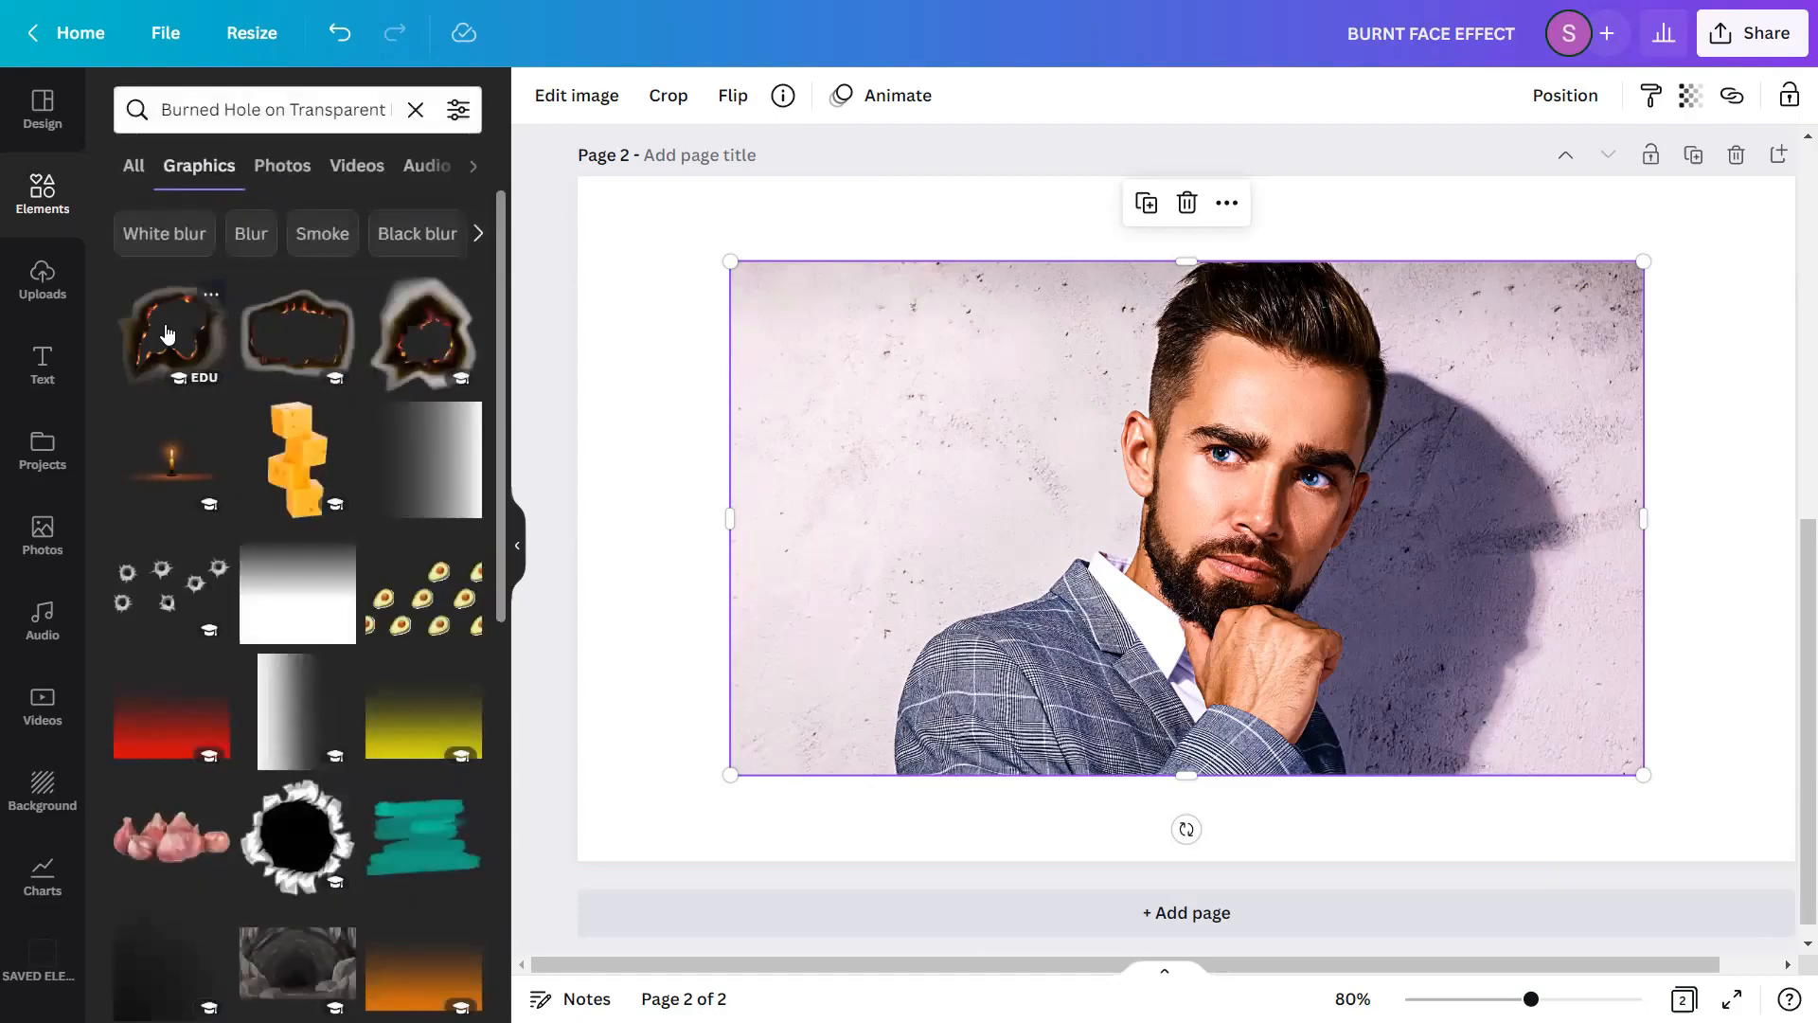
click(166, 327)
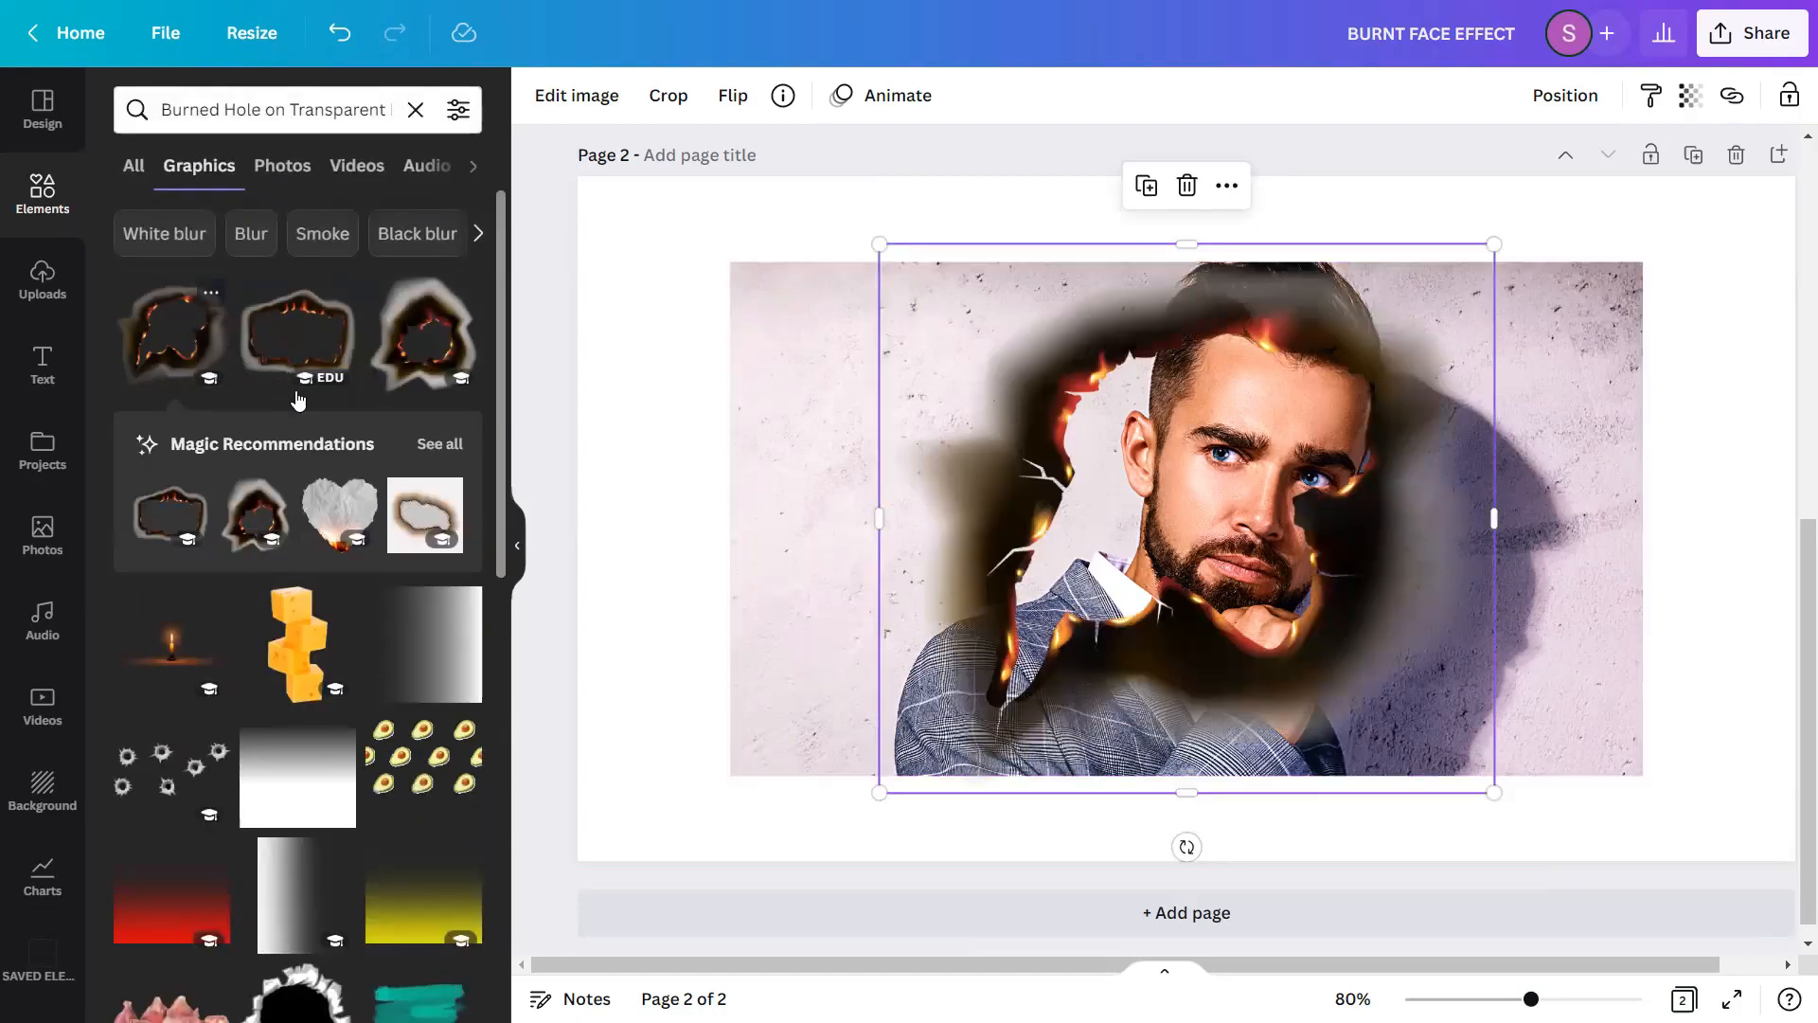
- Shrink the burned hole graphic to less than half its size and move it onto the wall beside the man's face
click(517, 546)
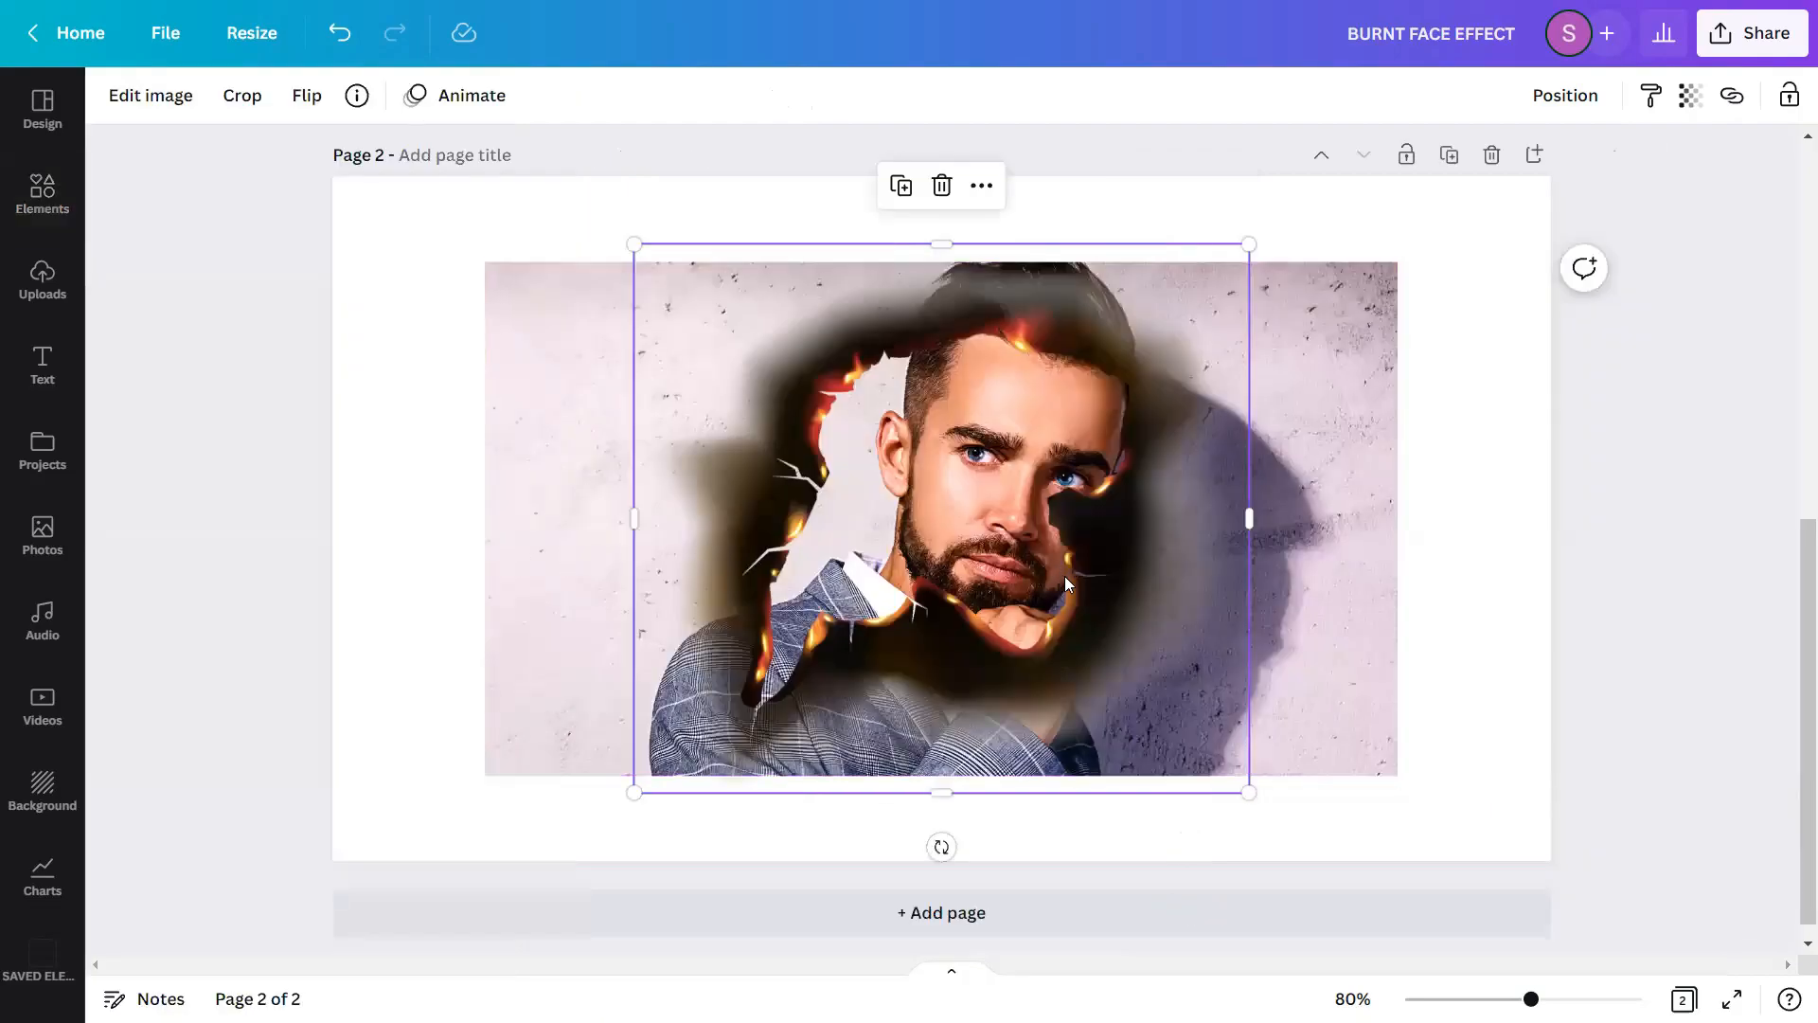
drag(1247, 792, 890, 495)
drag(791, 422, 769, 524)
- Set the man's photo as the page background
click(1201, 536)
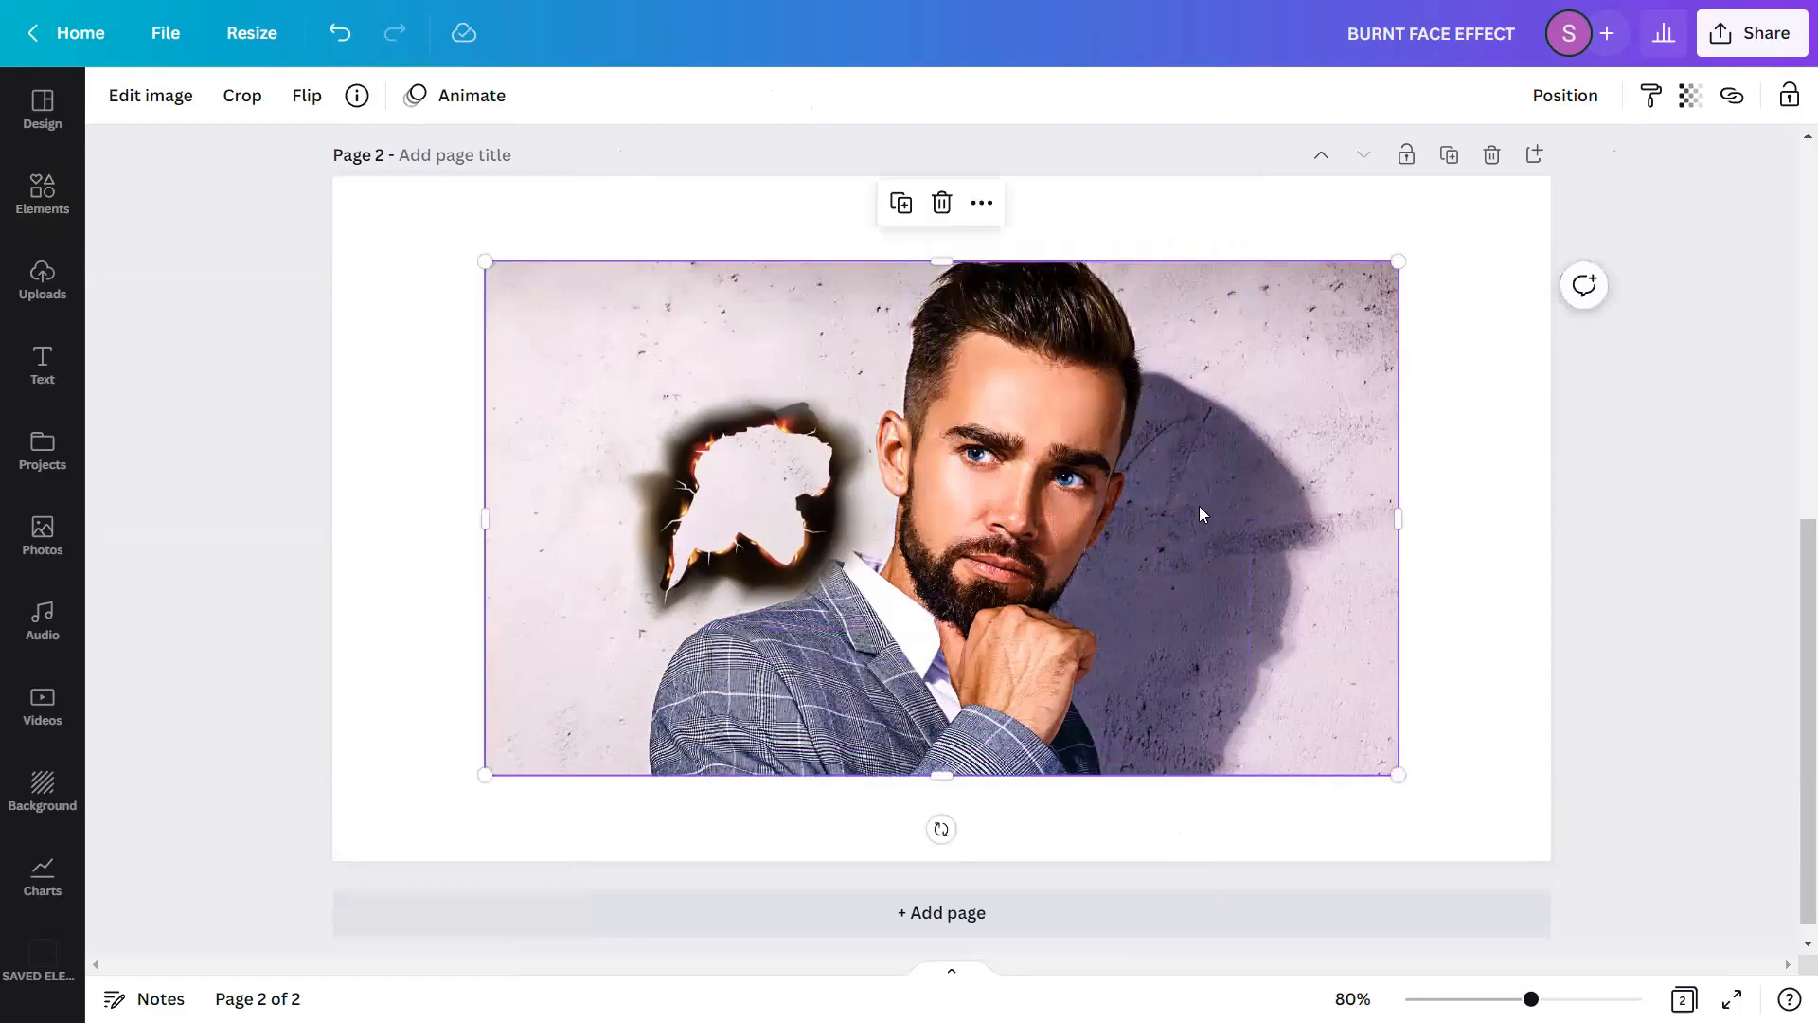
right_click(1203, 521)
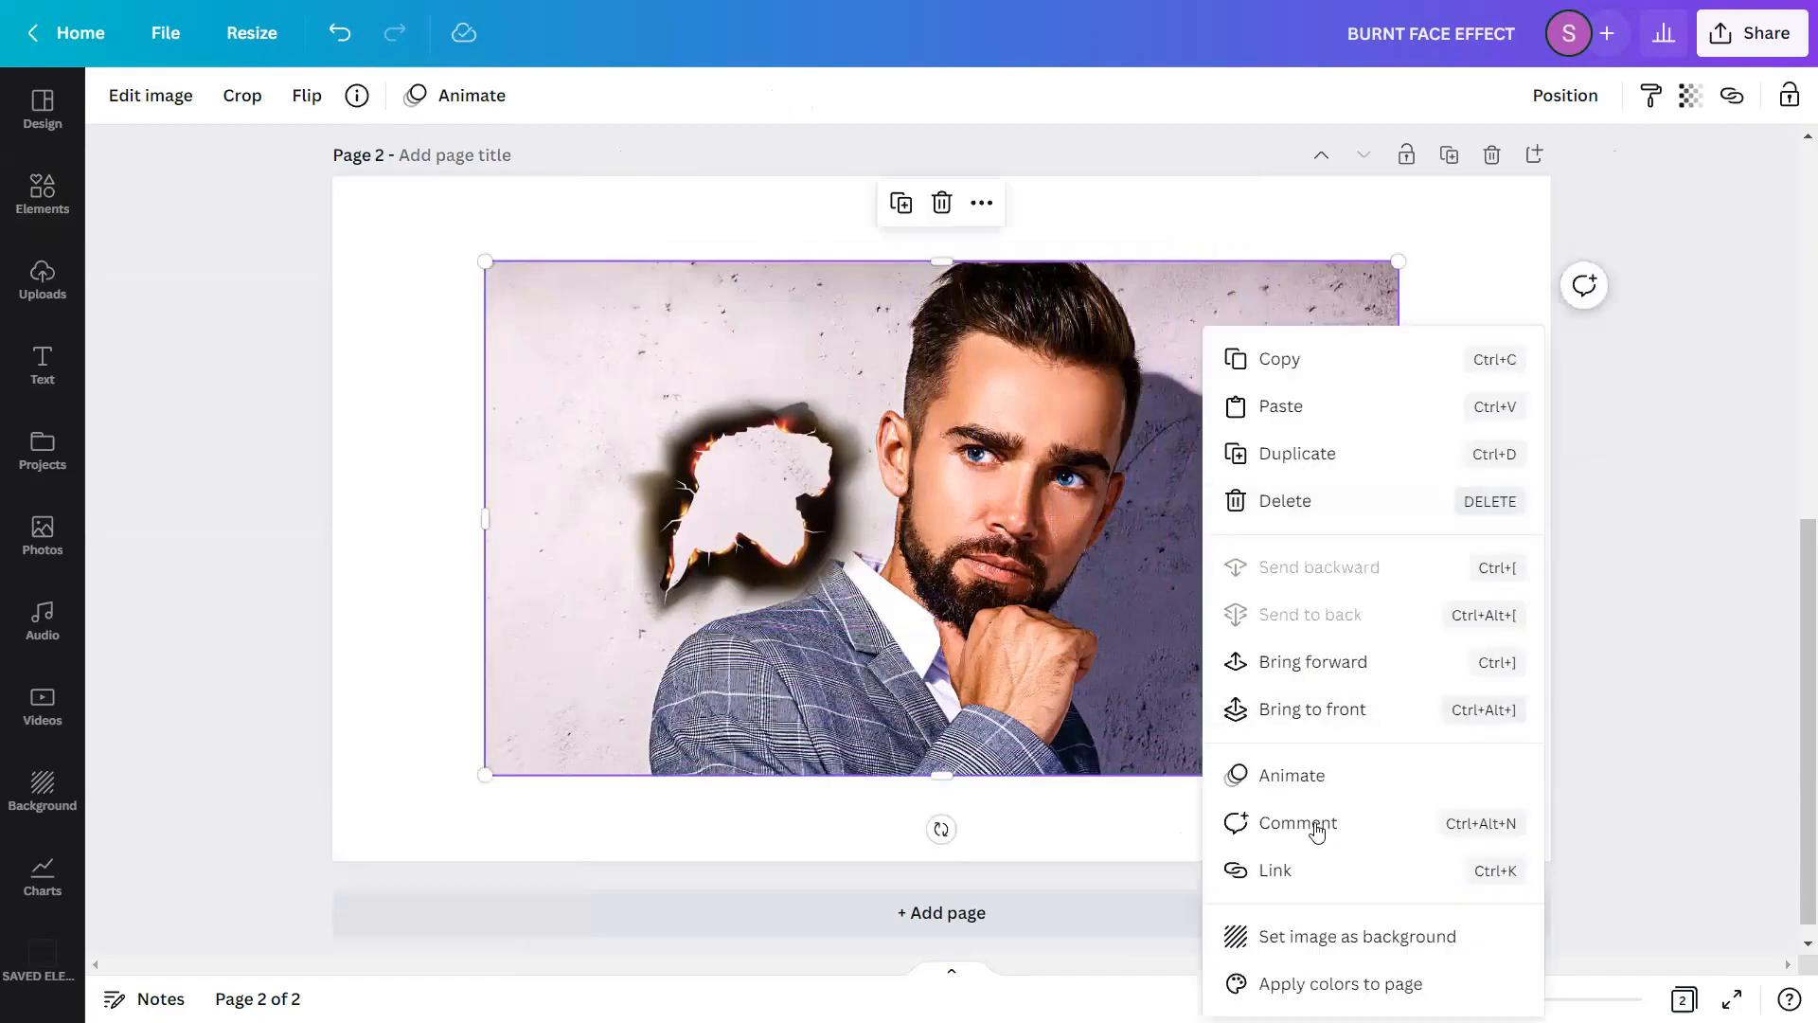
click(1359, 933)
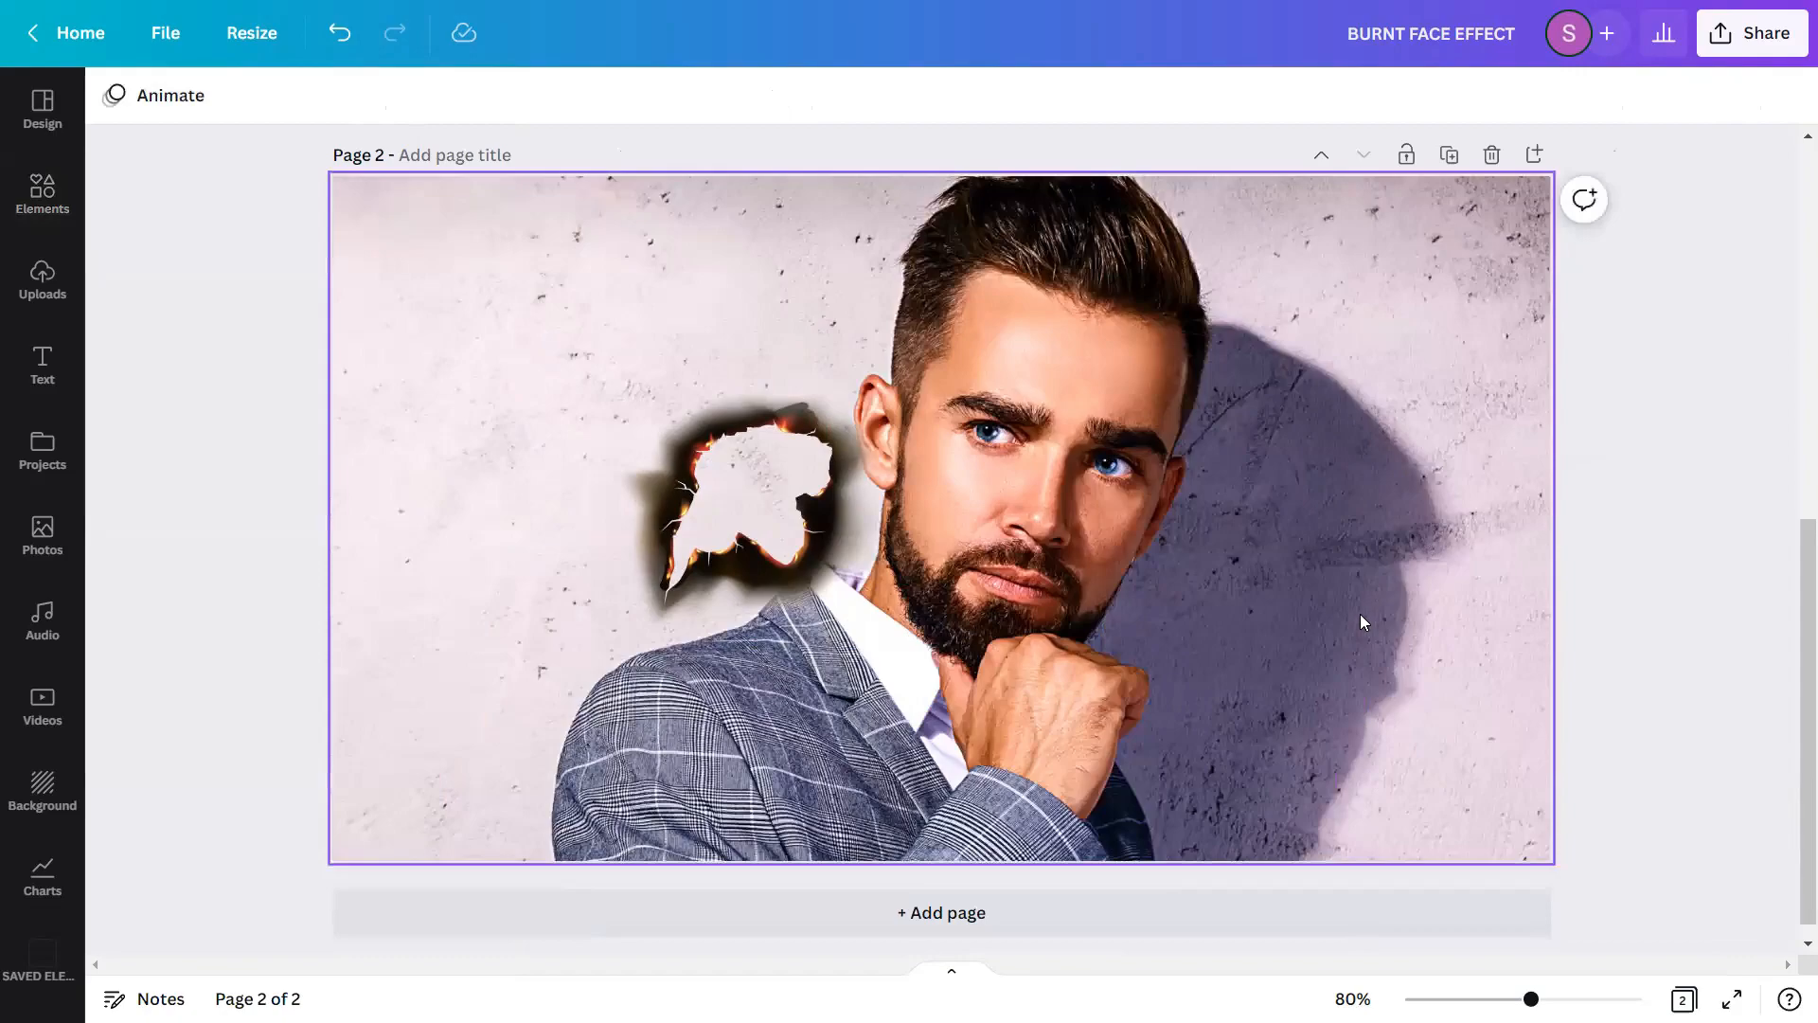
- Place the burned hole graphic over the man's eye nearest his visible ear and shrink it slightly to fit the face
mouse_move(741, 513)
mouse_down()
mouse_move(969, 450)
mouse_move(969, 427)
mouse_up()
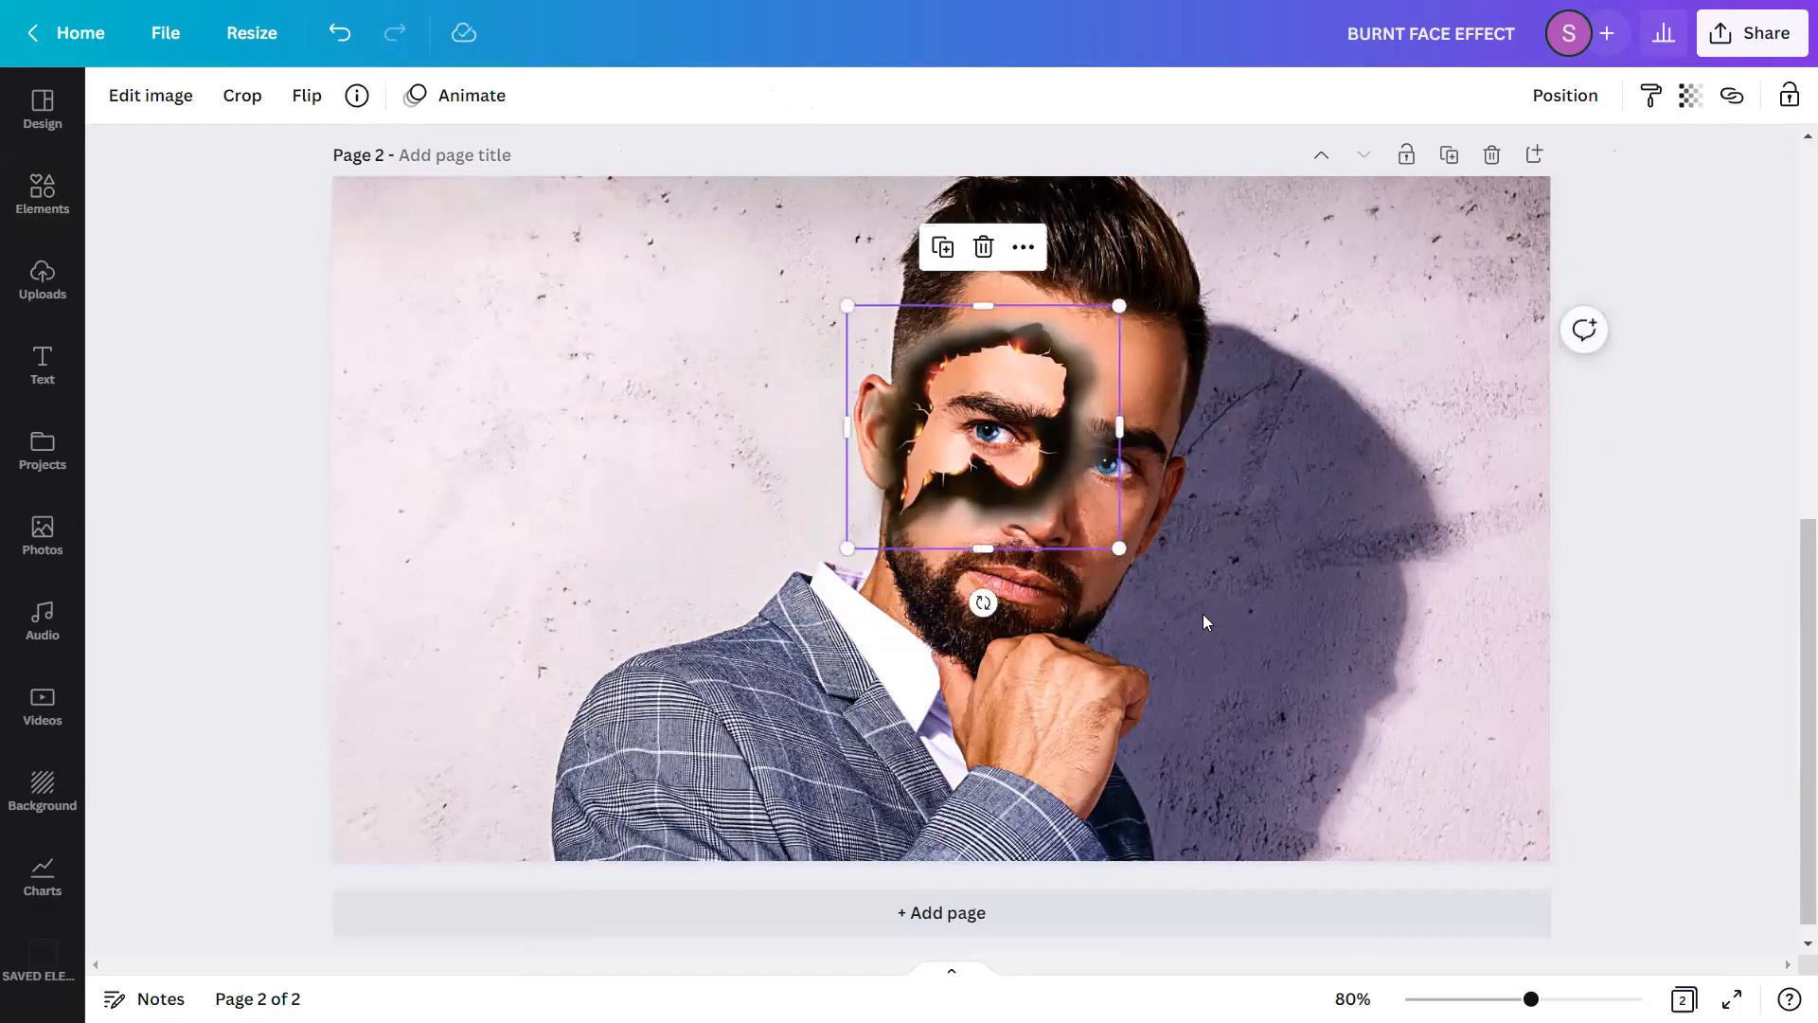
drag(1531, 999, 1555, 999)
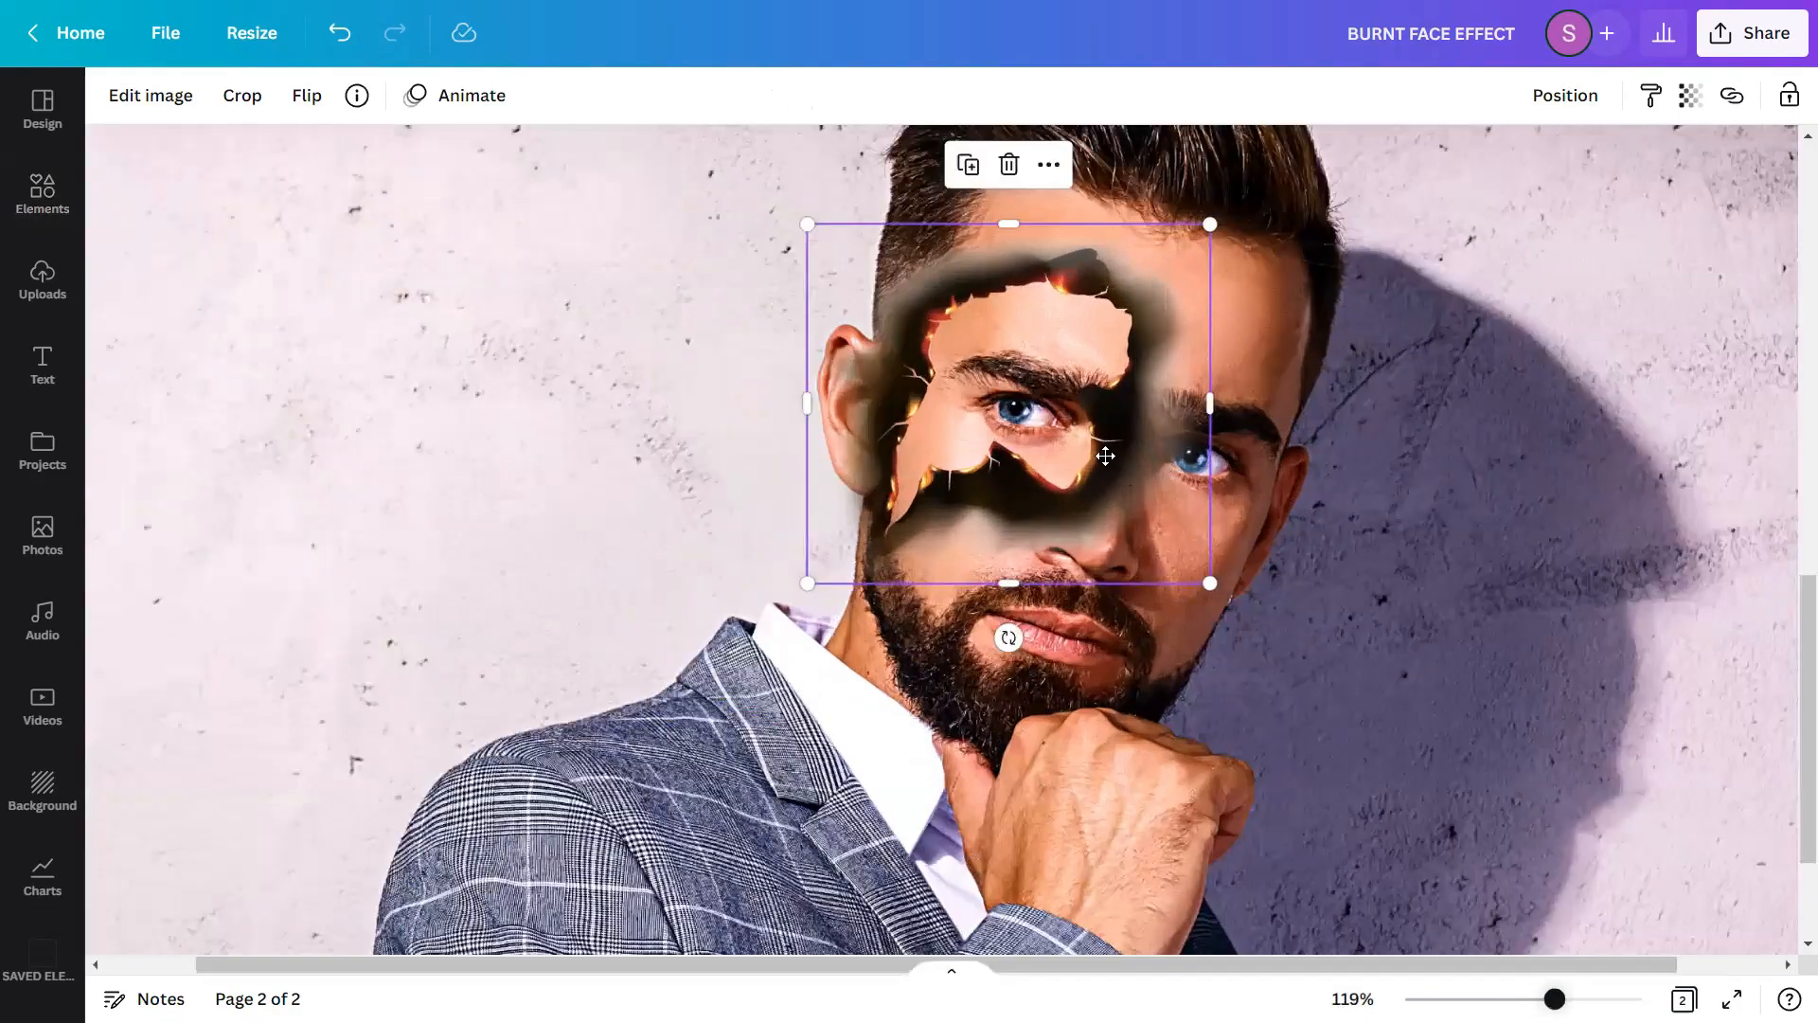
drag(1107, 449, 1108, 458)
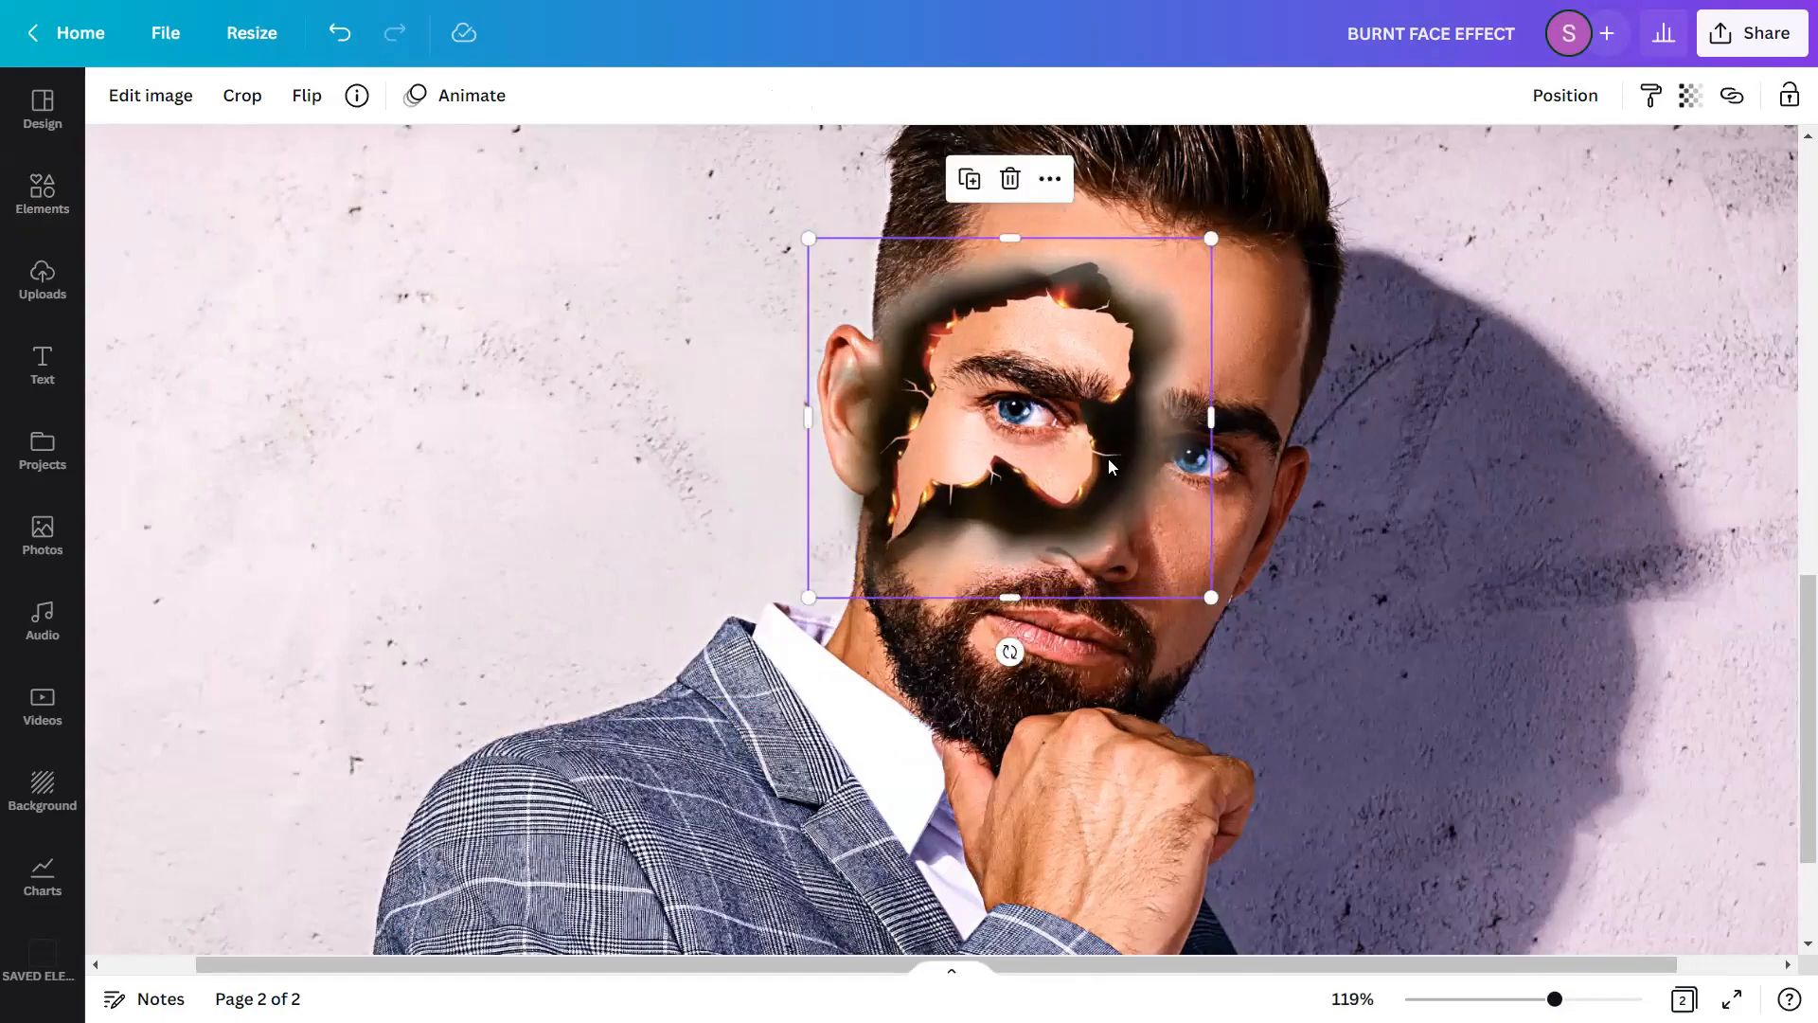
drag(1108, 457, 1108, 449)
mouse_move(1206, 590)
mouse_down()
mouse_move(1180, 563)
mouse_move(1184, 580)
mouse_up()
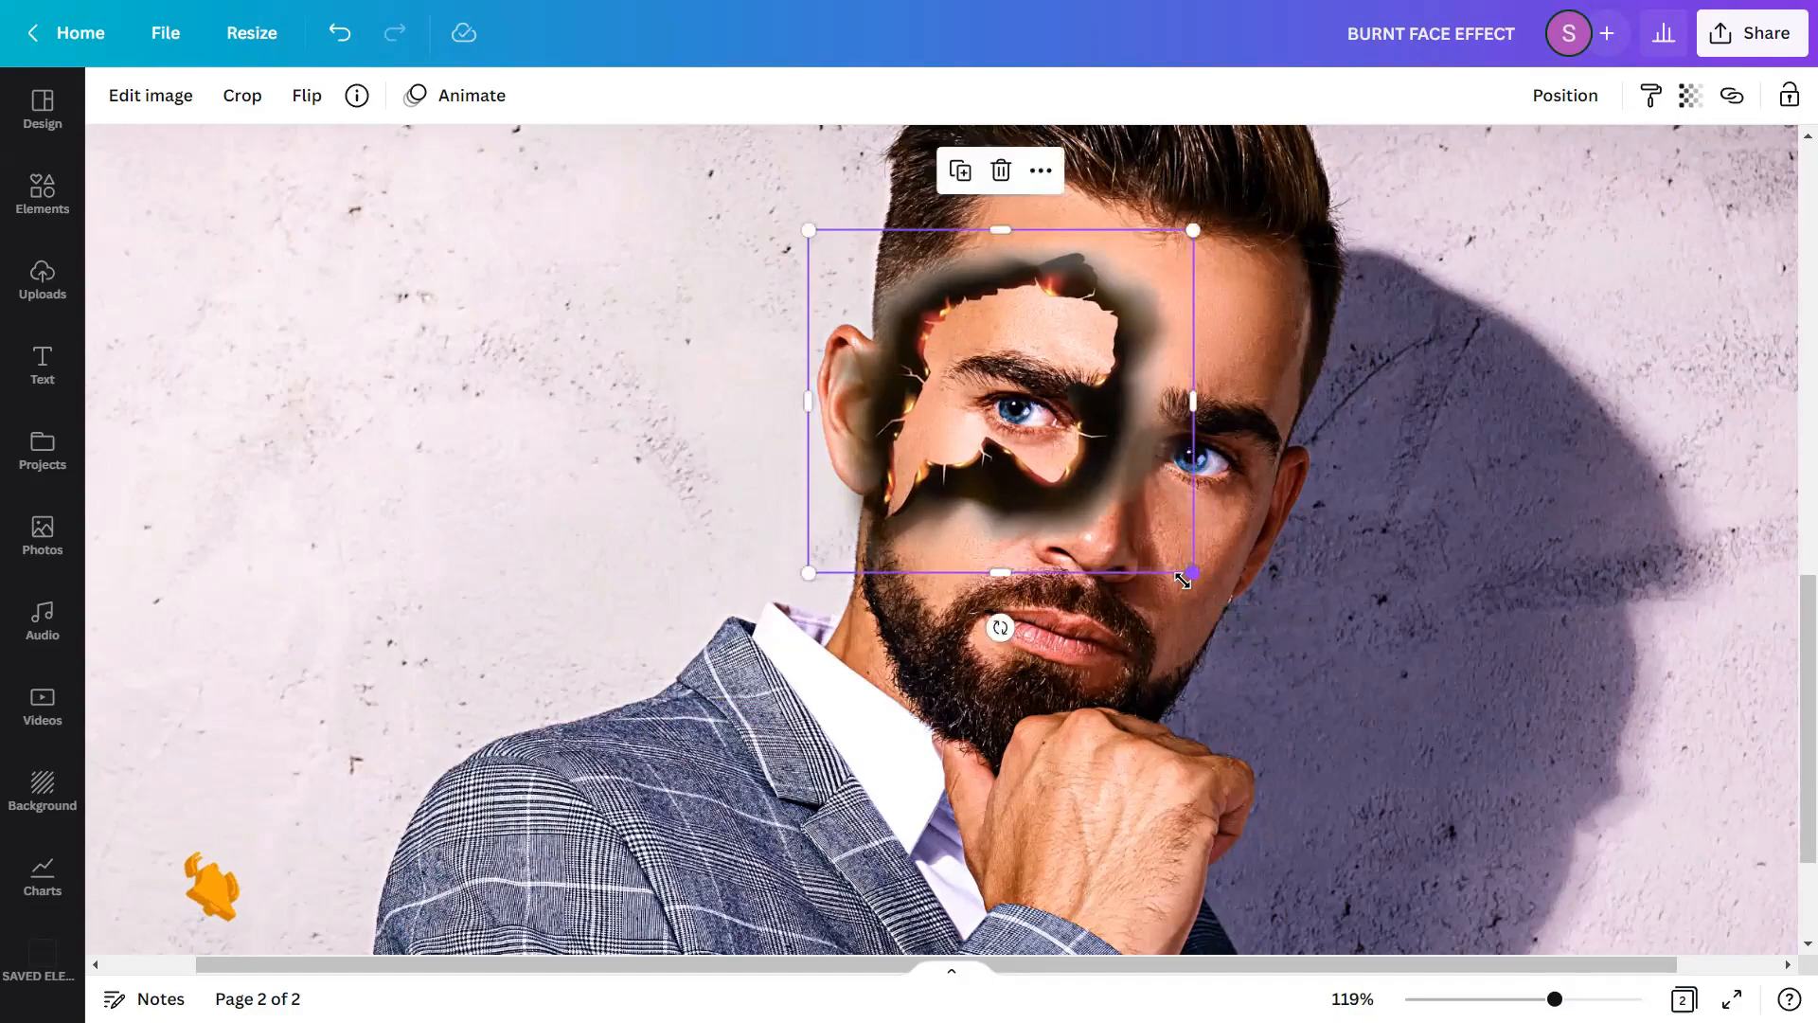
click(1362, 587)
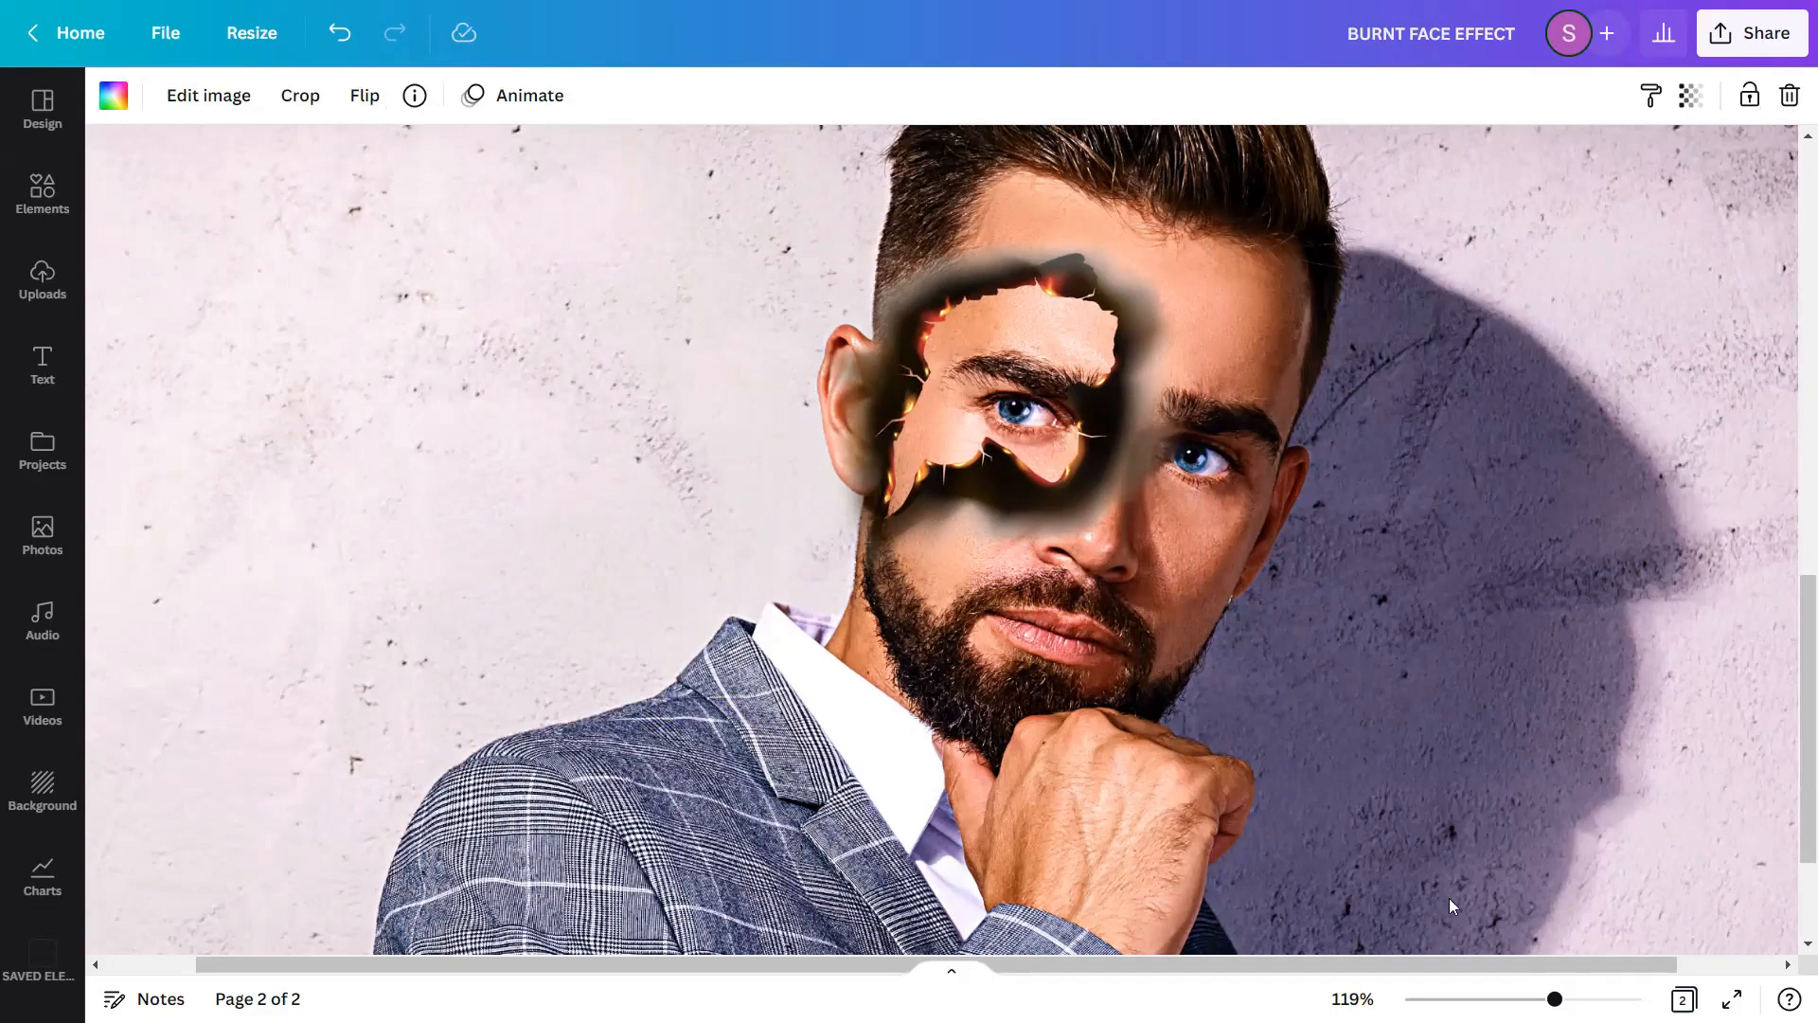
mouse_move(1553, 1000)
mouse_down()
mouse_move(1530, 999)
mouse_move(1549, 992)
mouse_up()
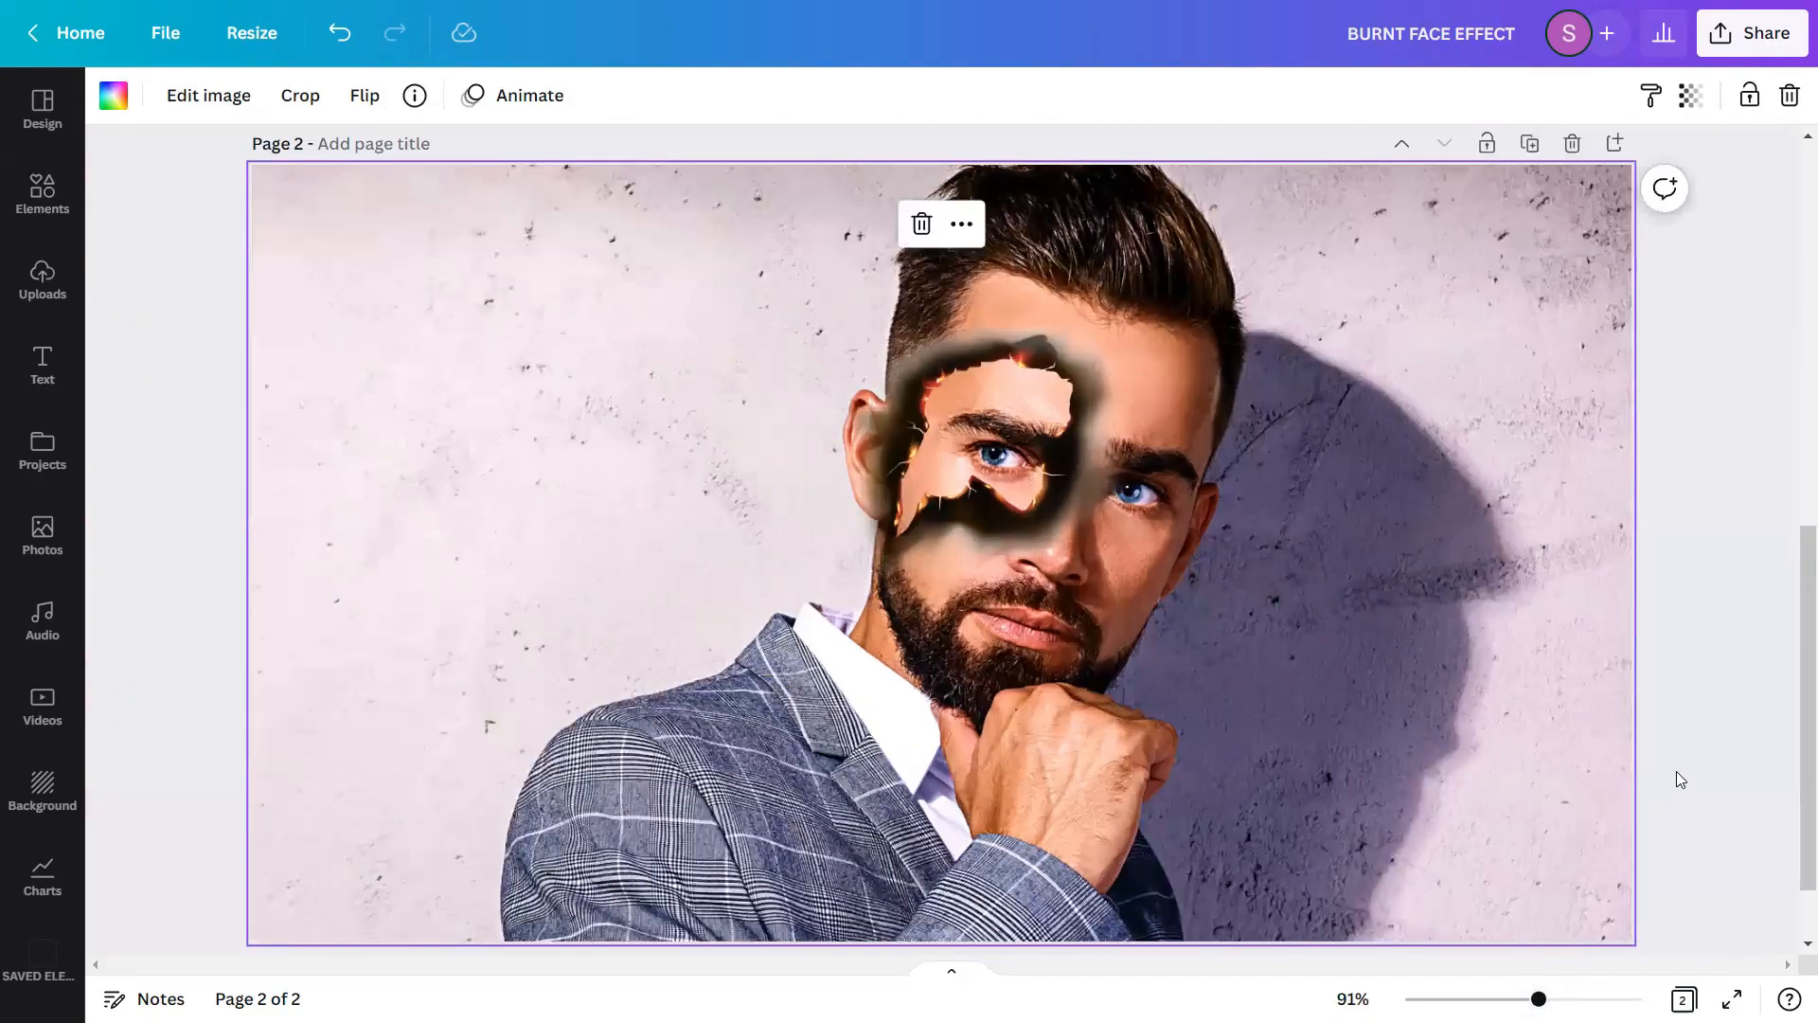
click(1711, 787)
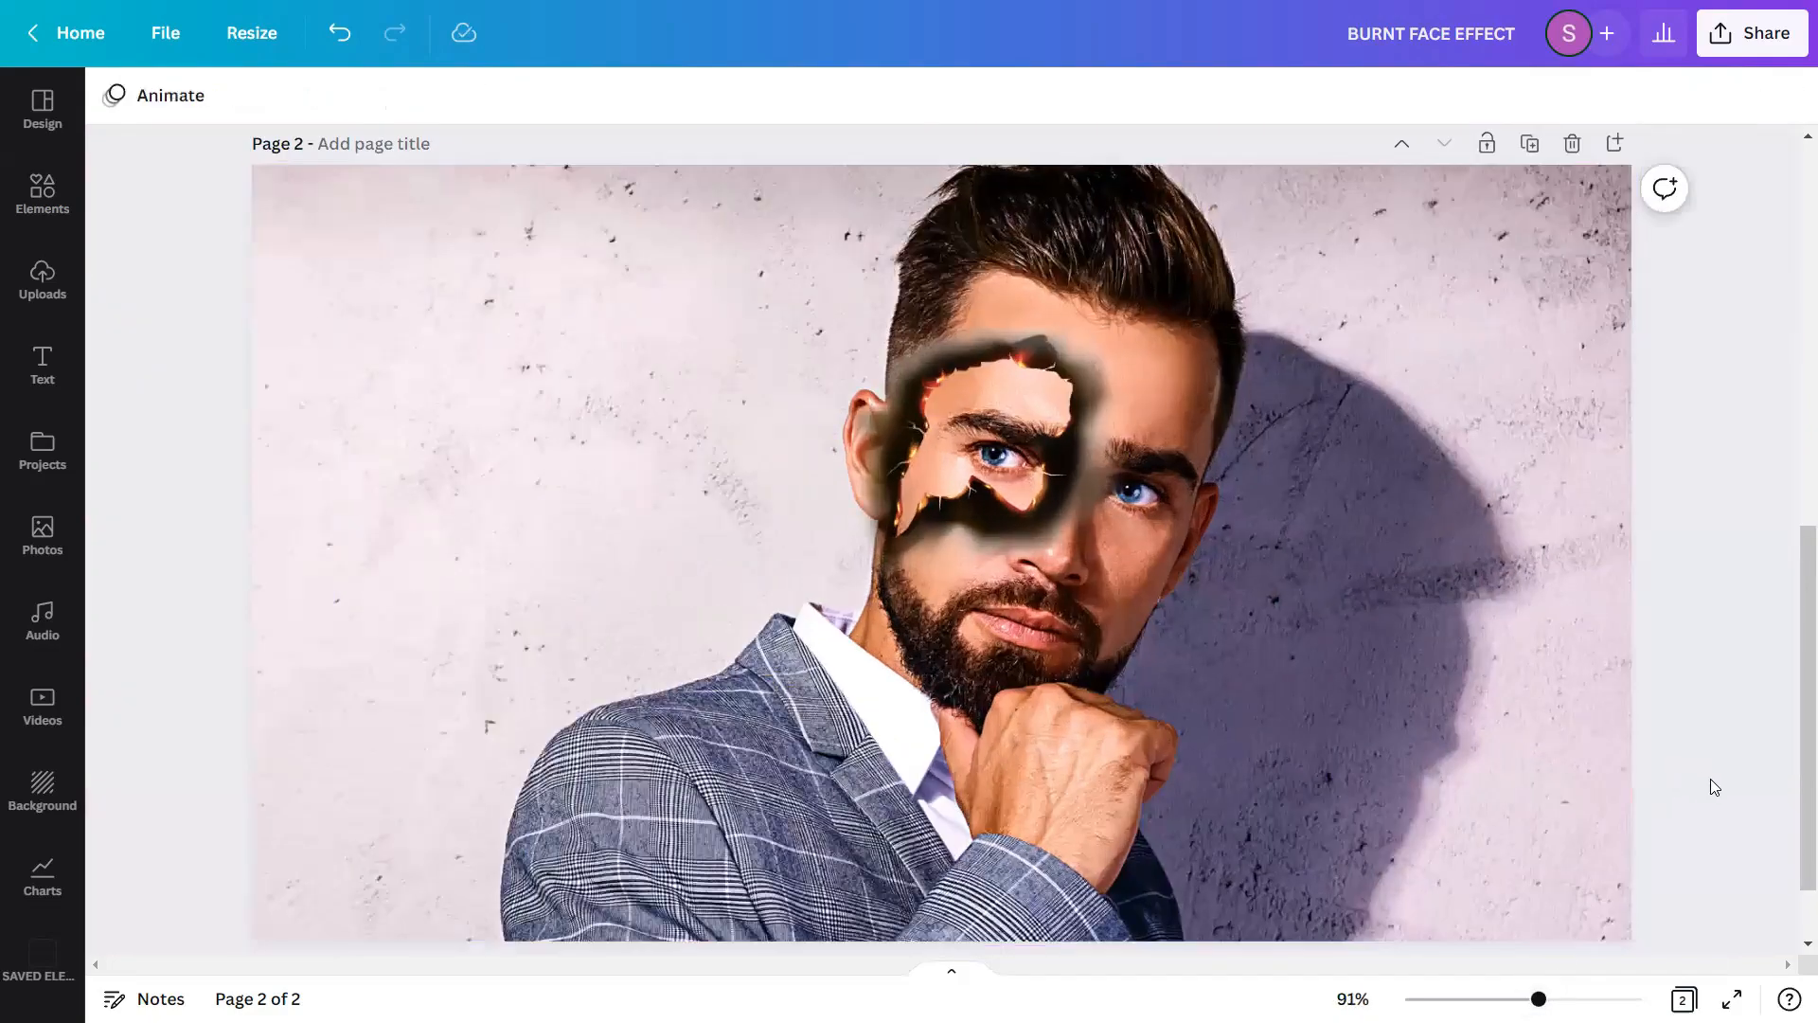
- Set up the design's download as a PNG with the size multiplier at 3
click(1747, 34)
click(1636, 606)
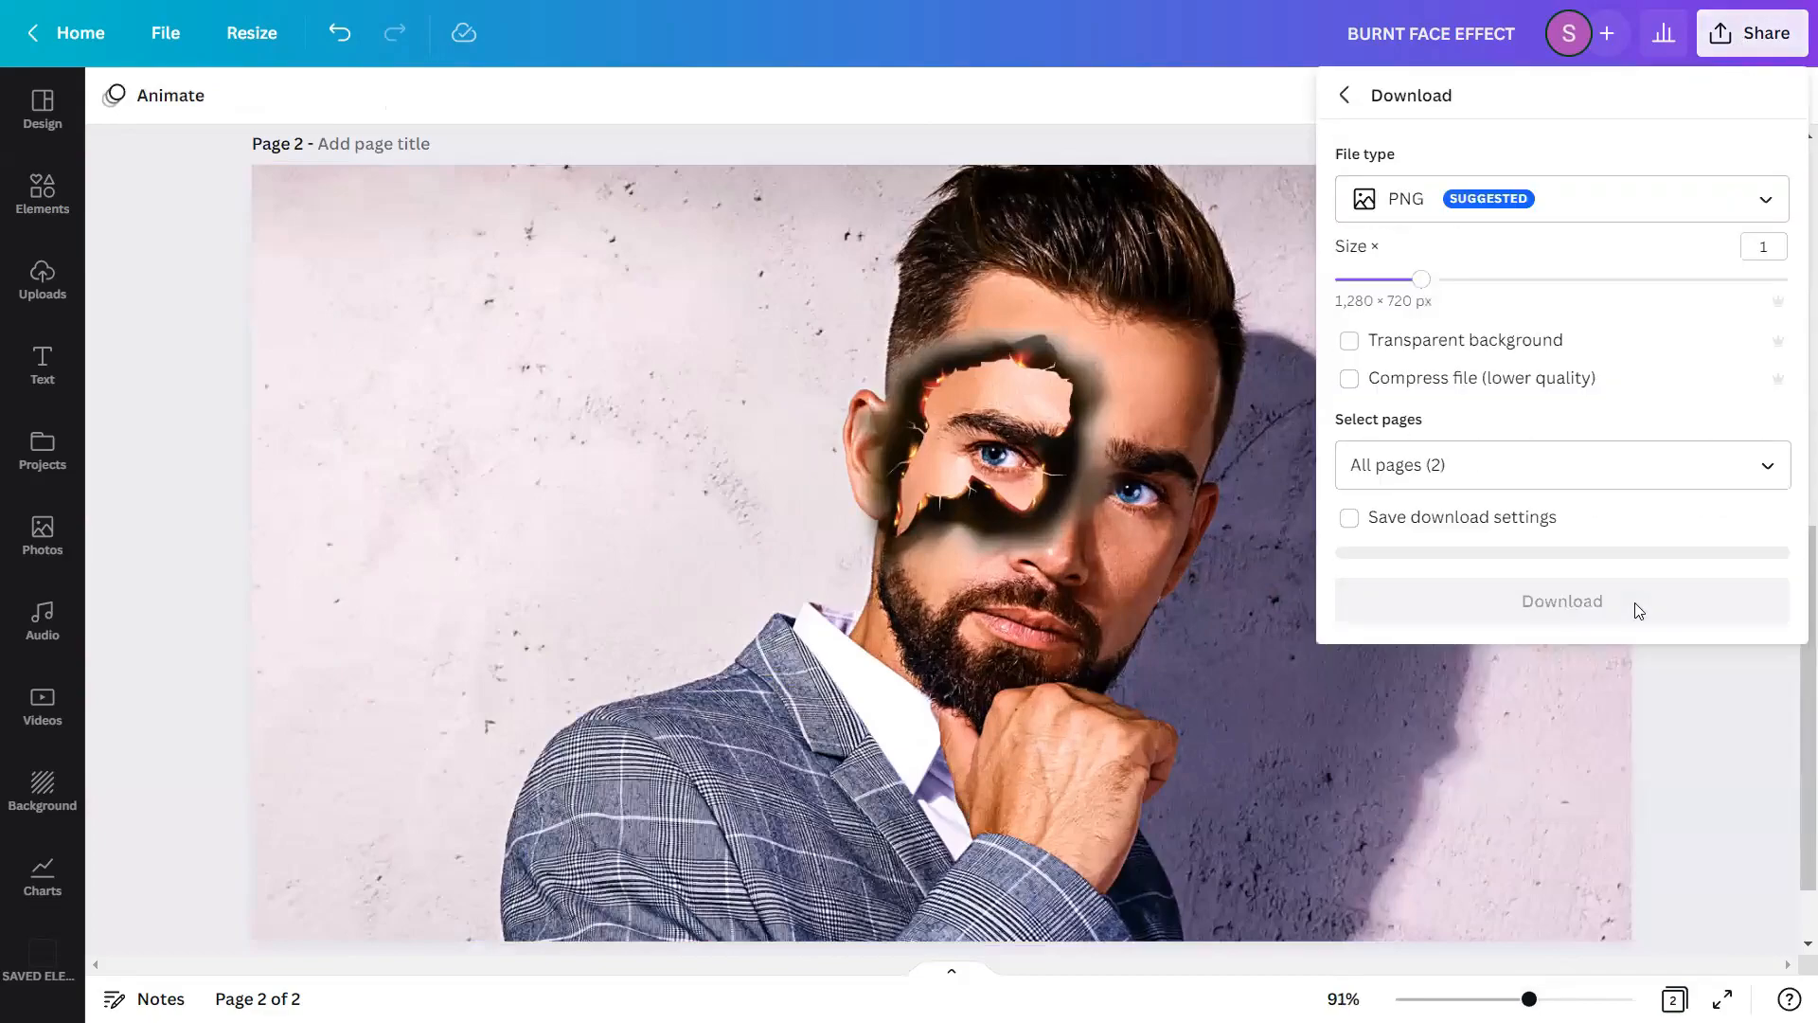
click(1752, 204)
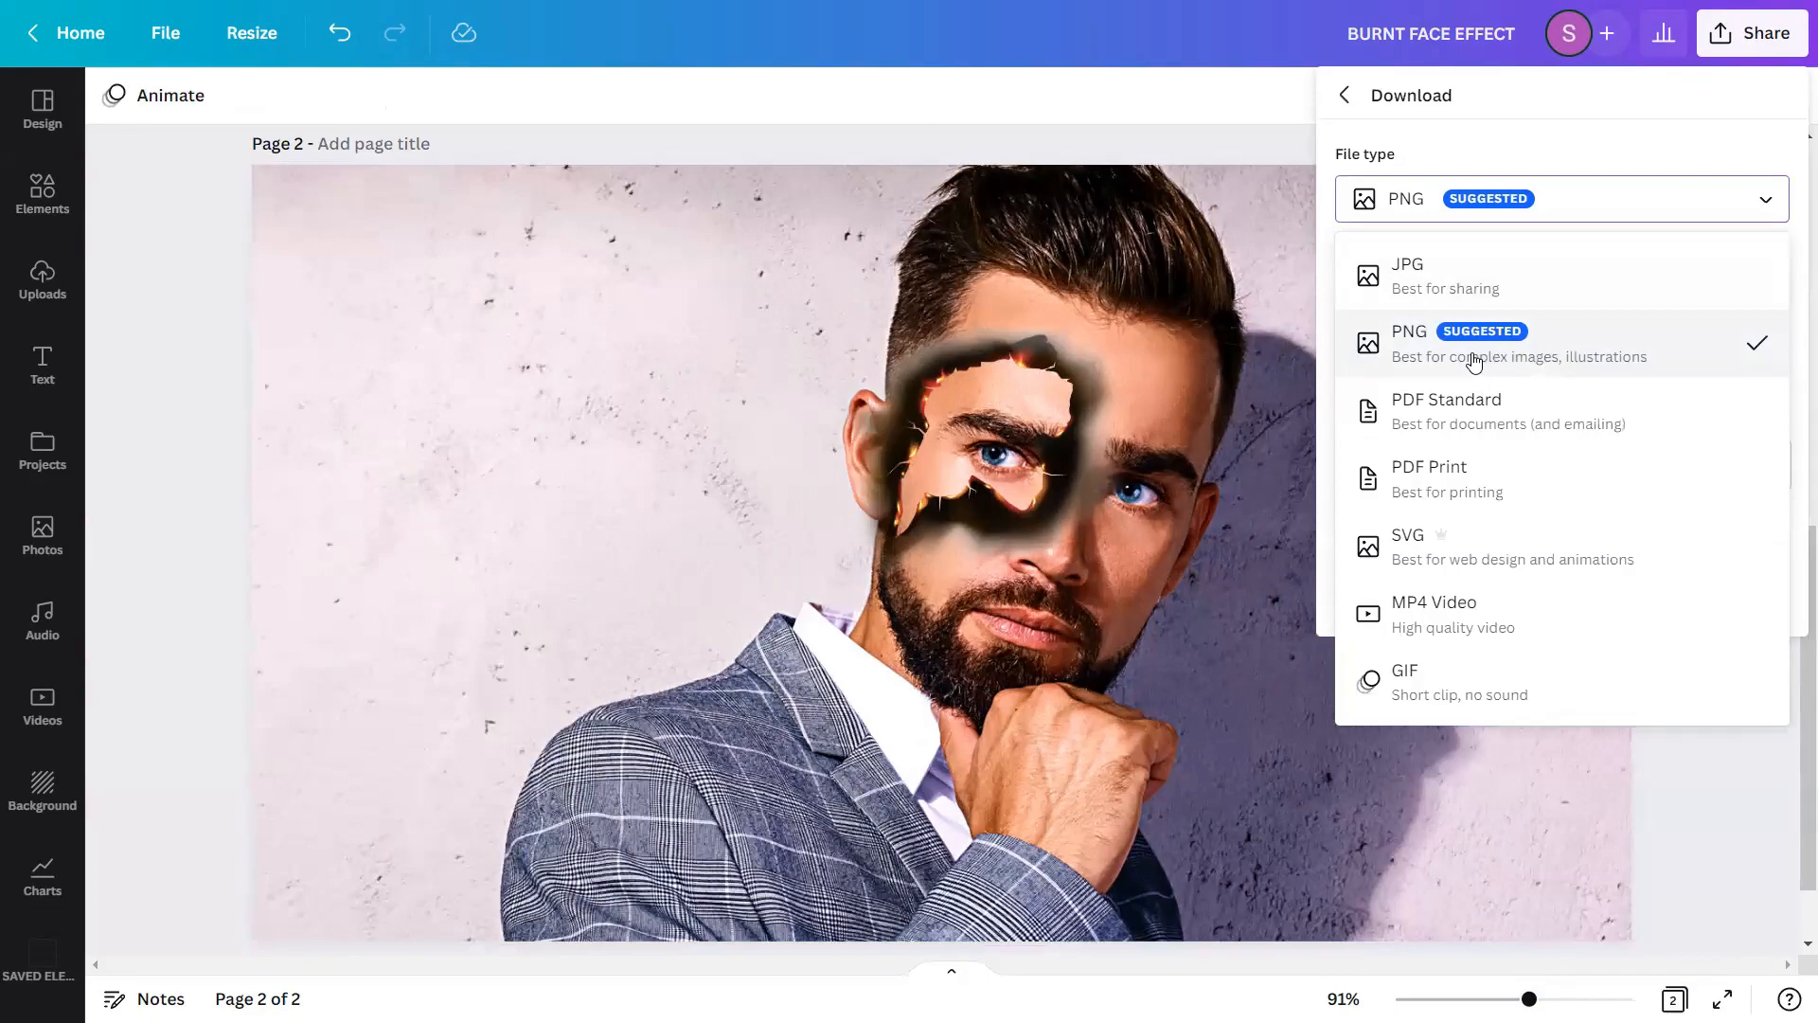
click(1432, 346)
double_click(1762, 245)
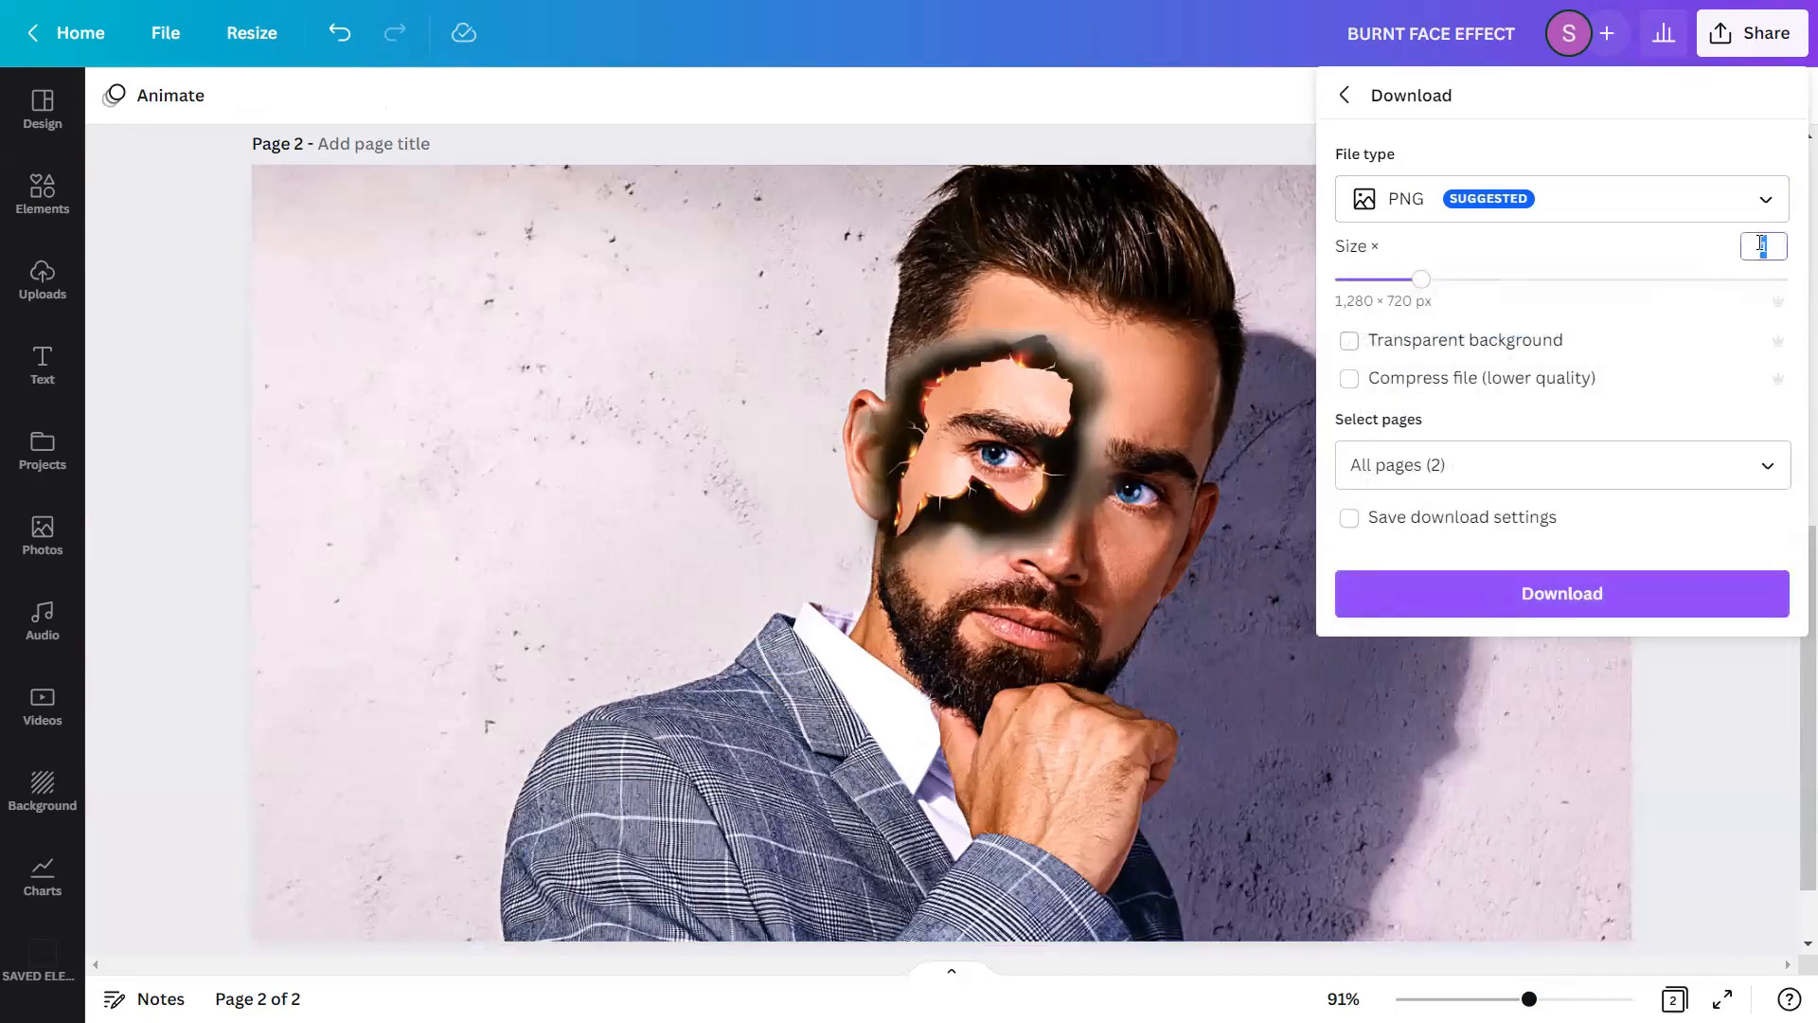
text(3)
- Limit the download to page 2 only and download it as a PNG
click(1777, 473)
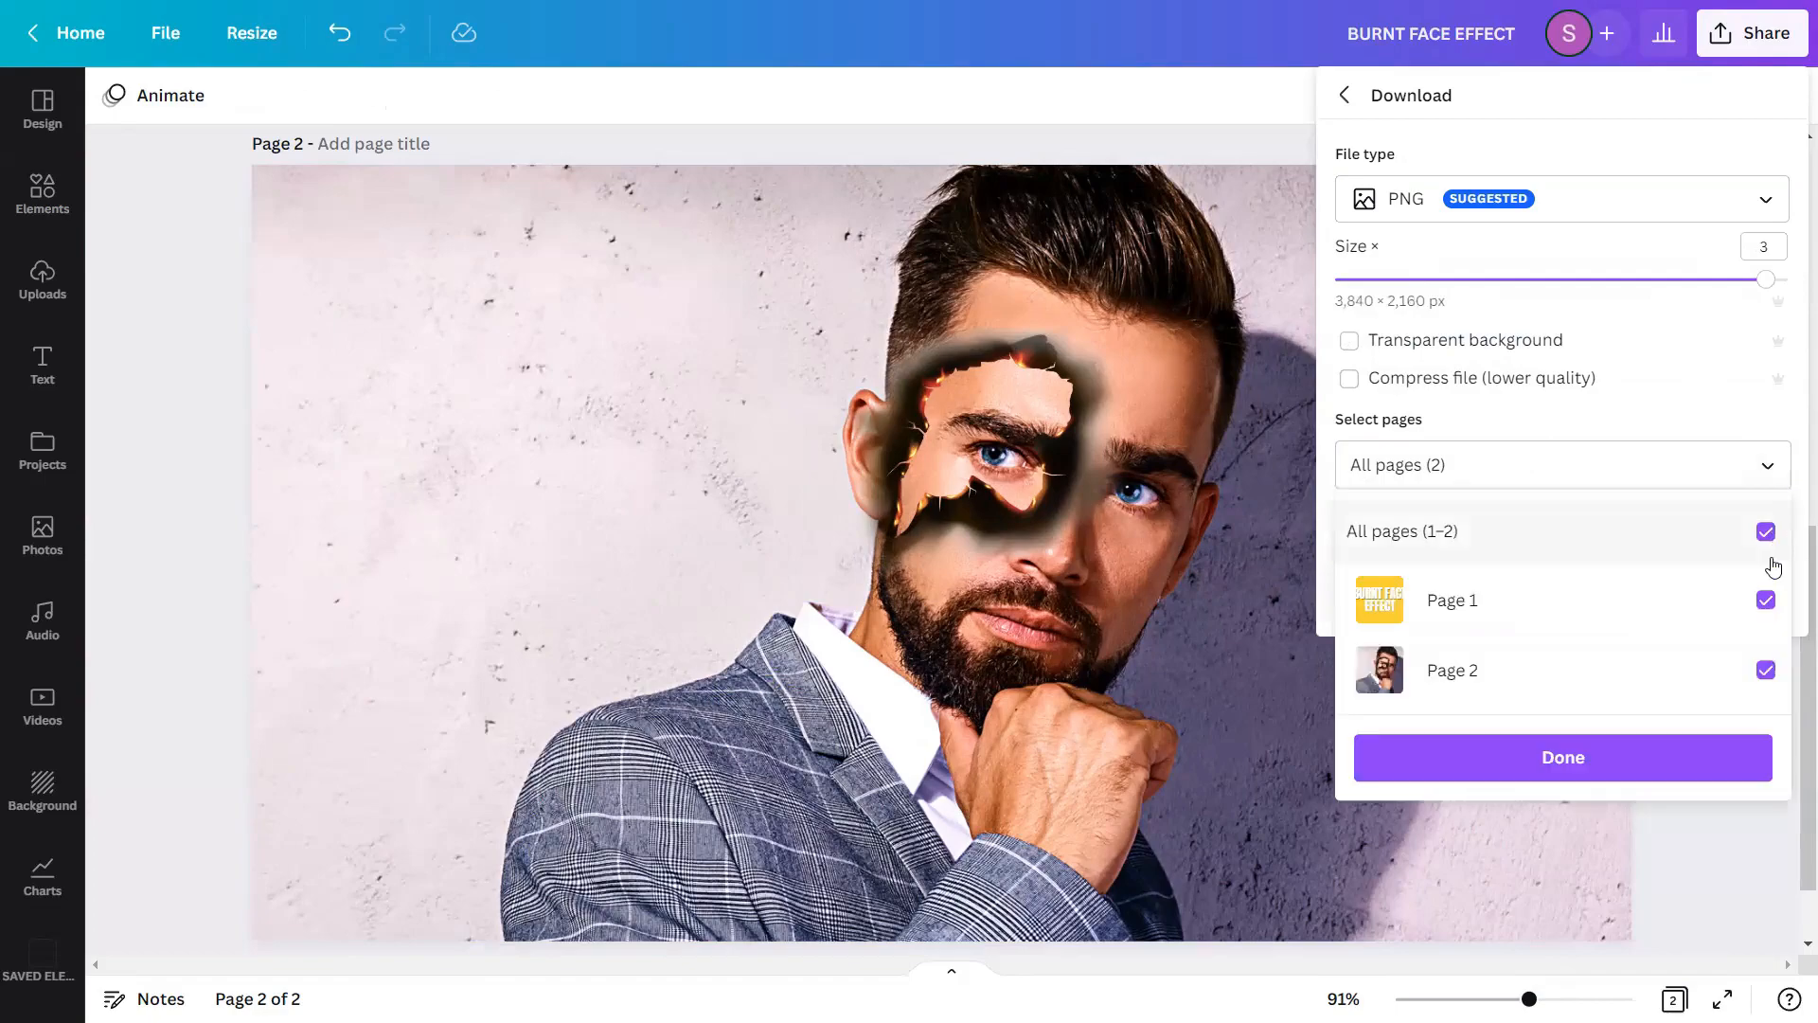
click(1766, 599)
click(1652, 777)
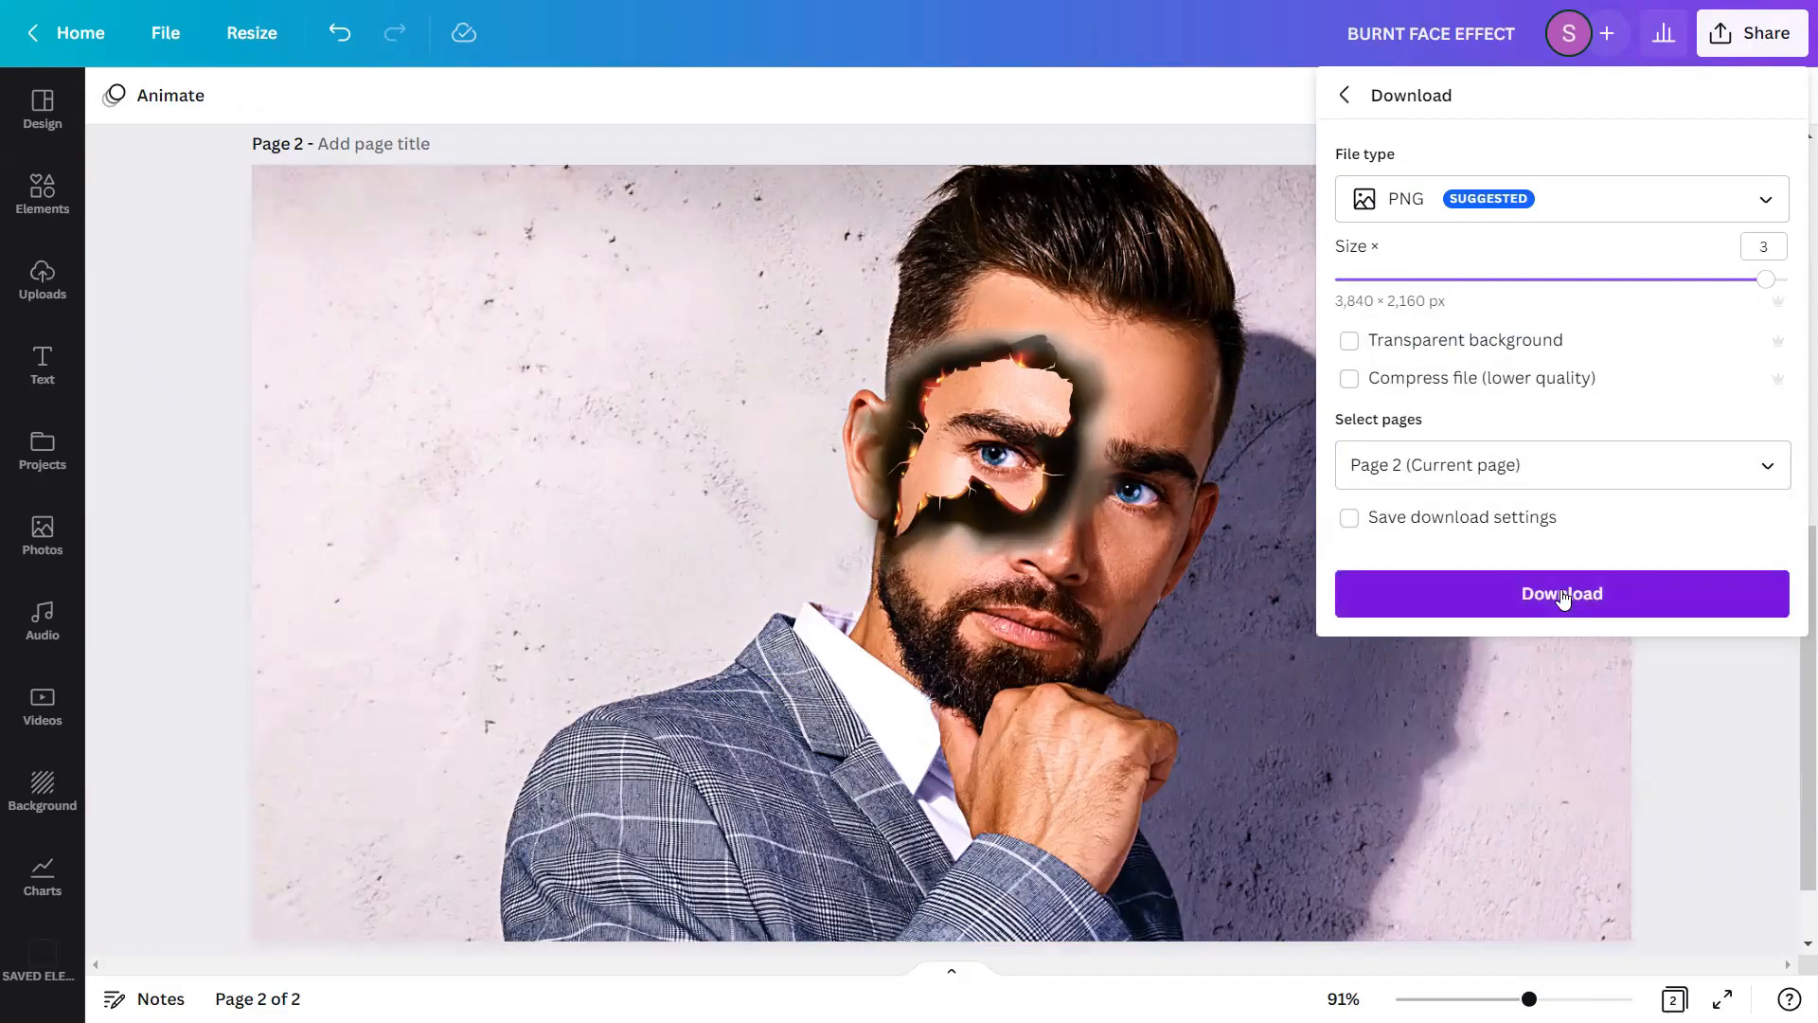
click(1566, 598)
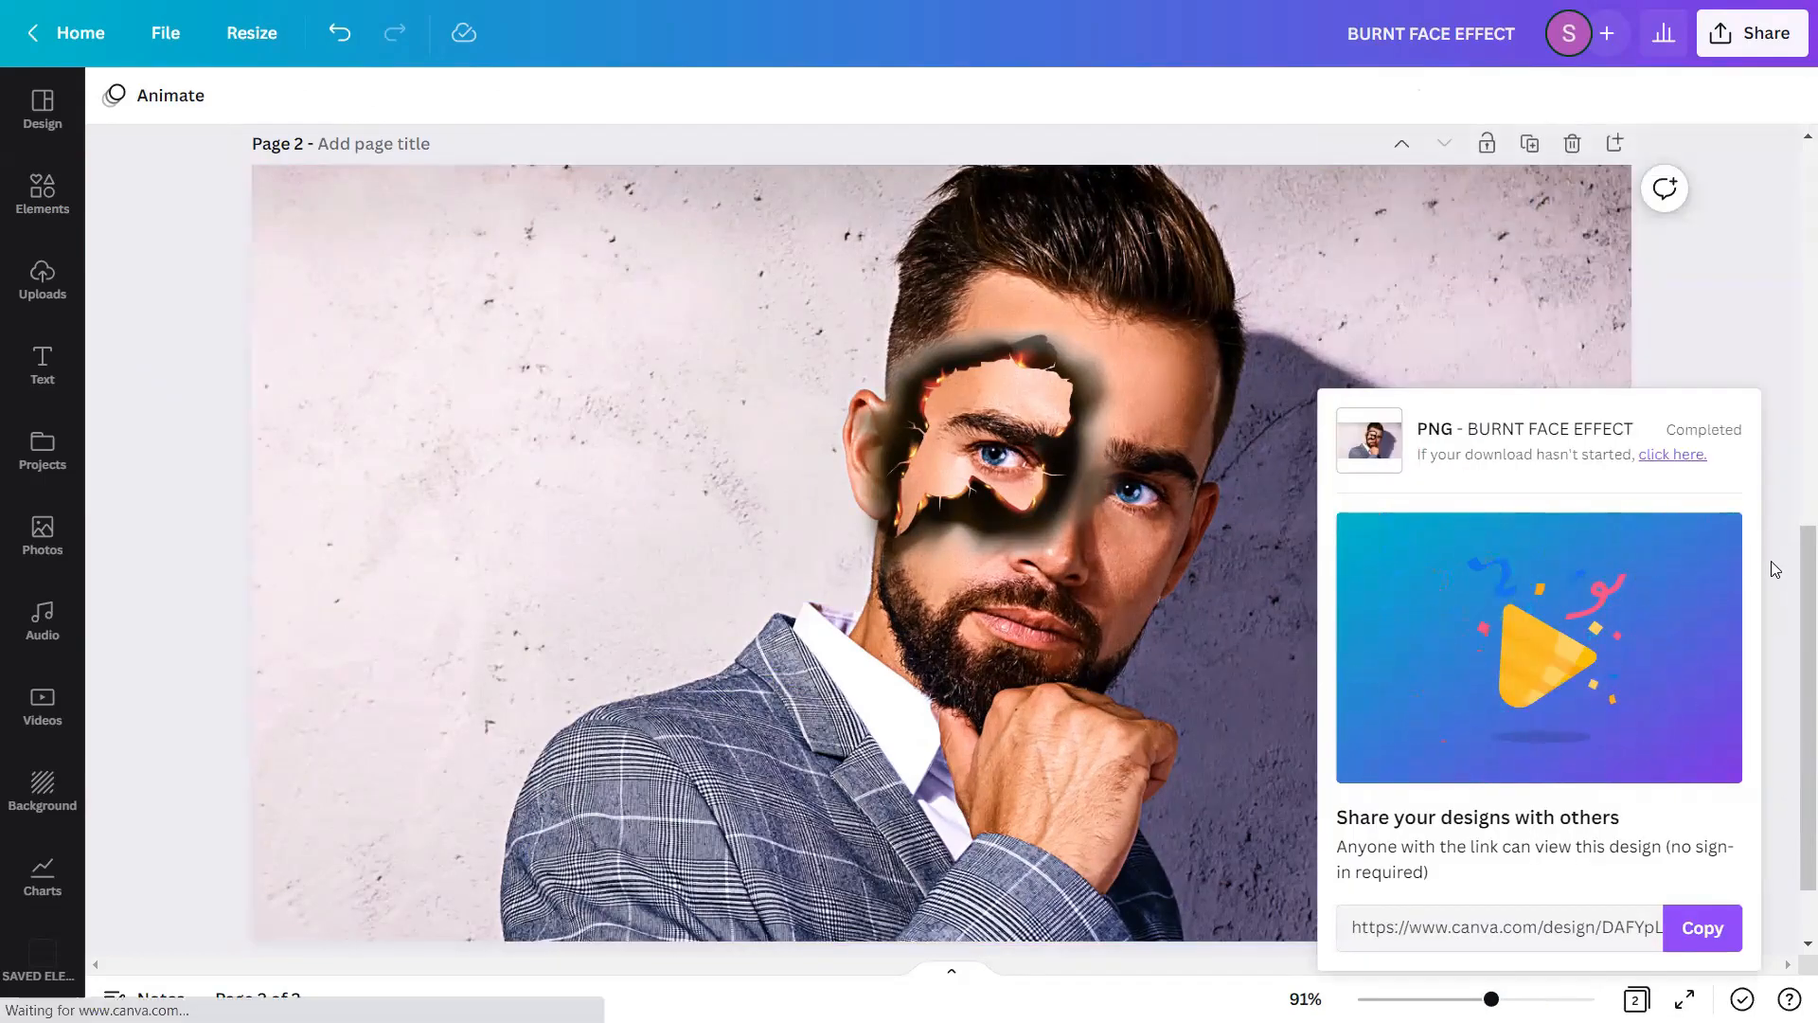
click(1372, 366)
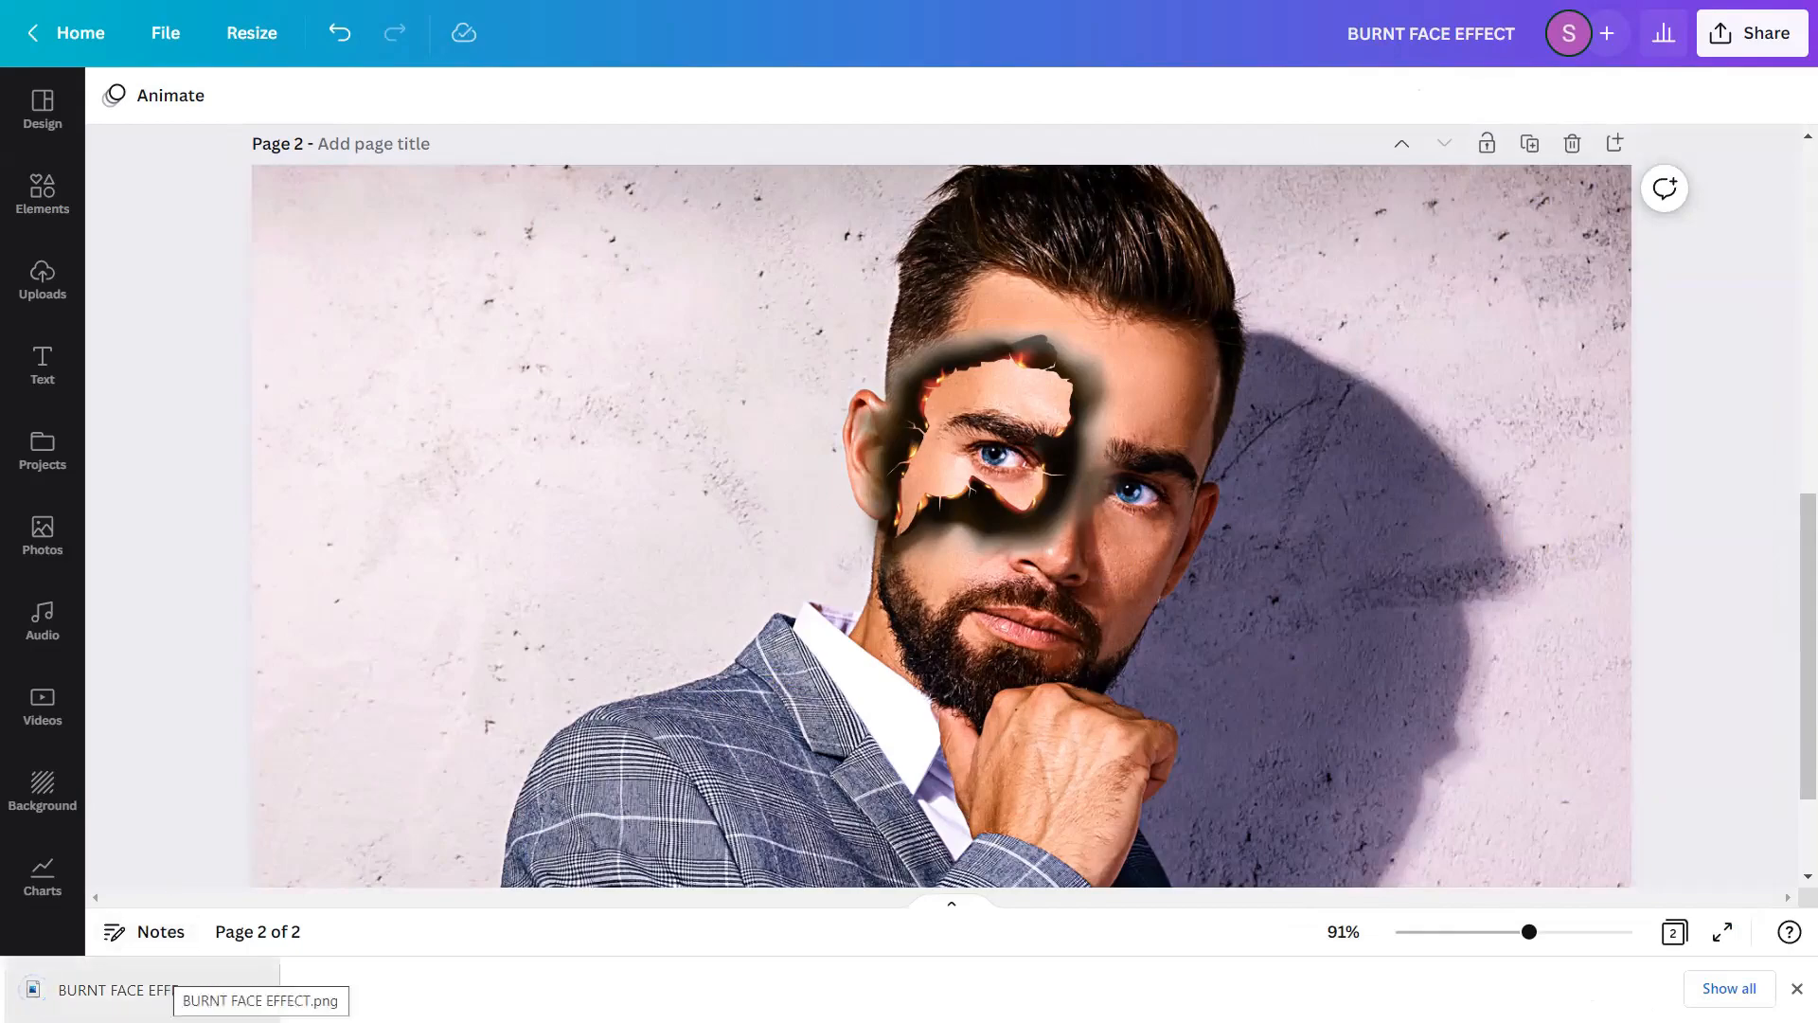
- Upload the downloaded BURNT FACE EFFECT.png to the image uploads
click(42, 281)
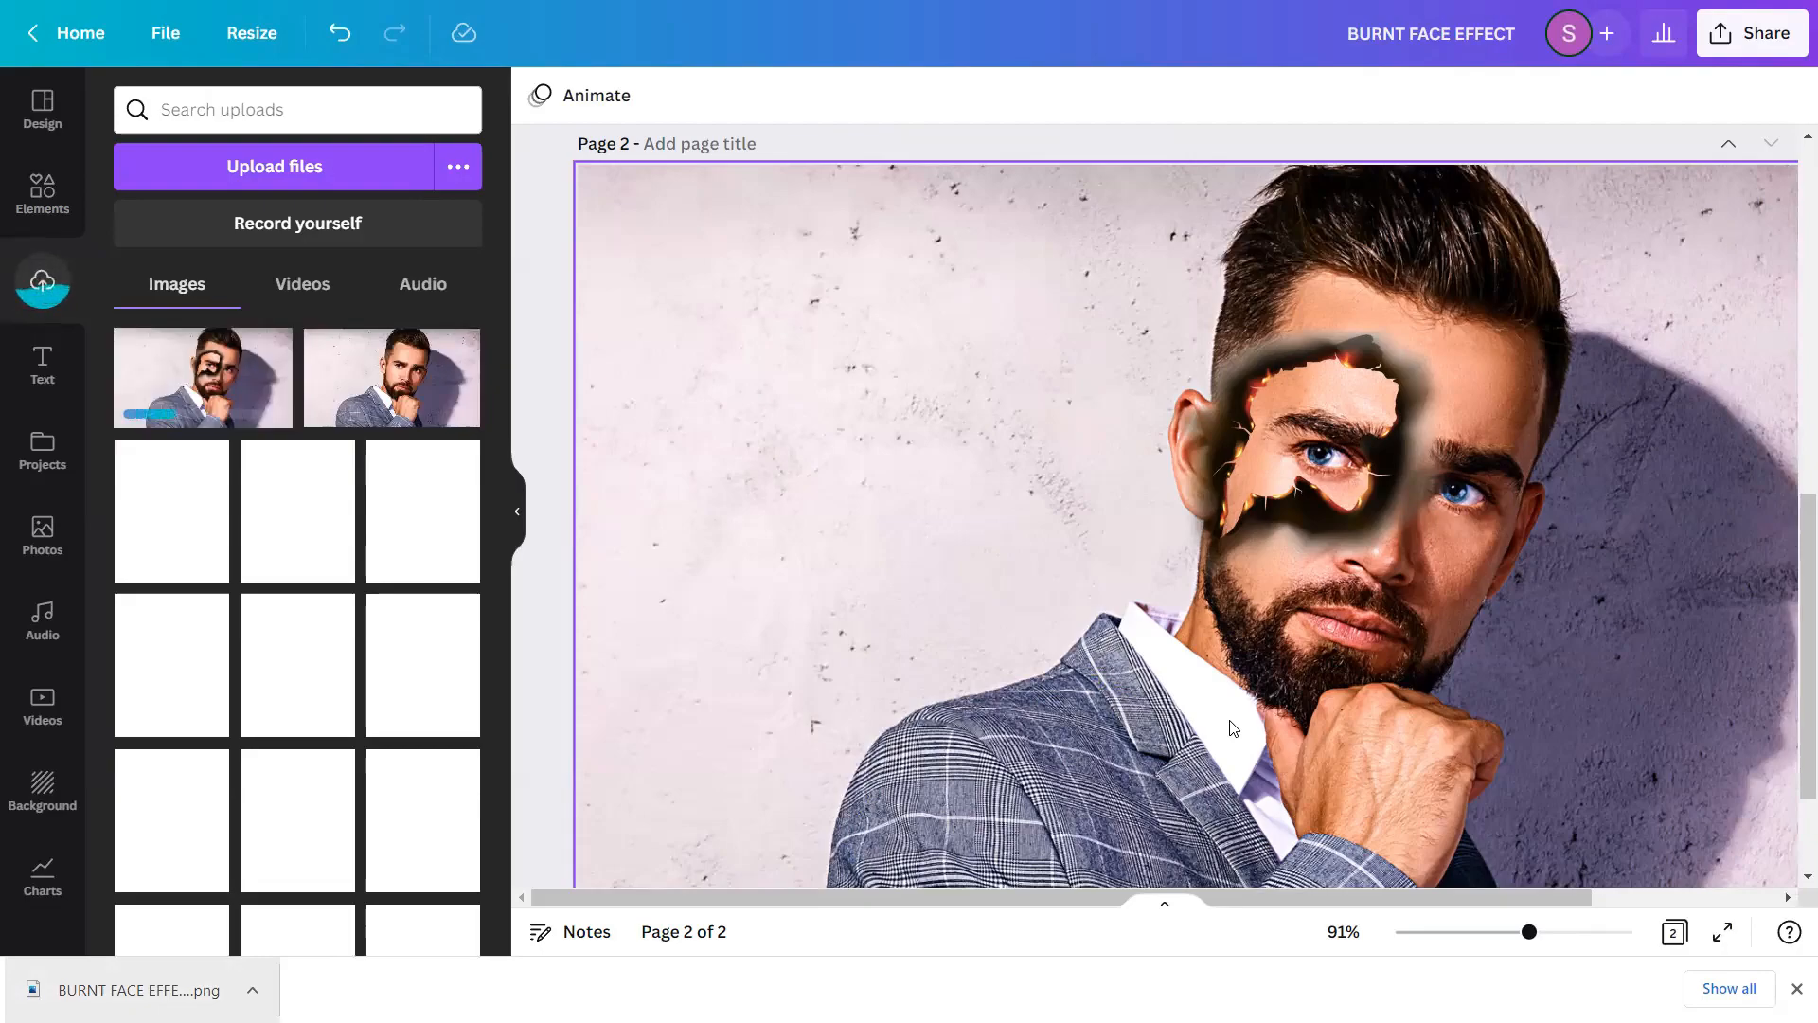
click(1797, 989)
mouse_move(1529, 1000)
mouse_down()
mouse_move(1494, 999)
mouse_move(1517, 999)
mouse_up()
scroll(1584, 860, down, 2)
drag(1807, 784, 1789, 823)
drag(1517, 999, 1521, 1000)
drag(1806, 750, 1787, 756)
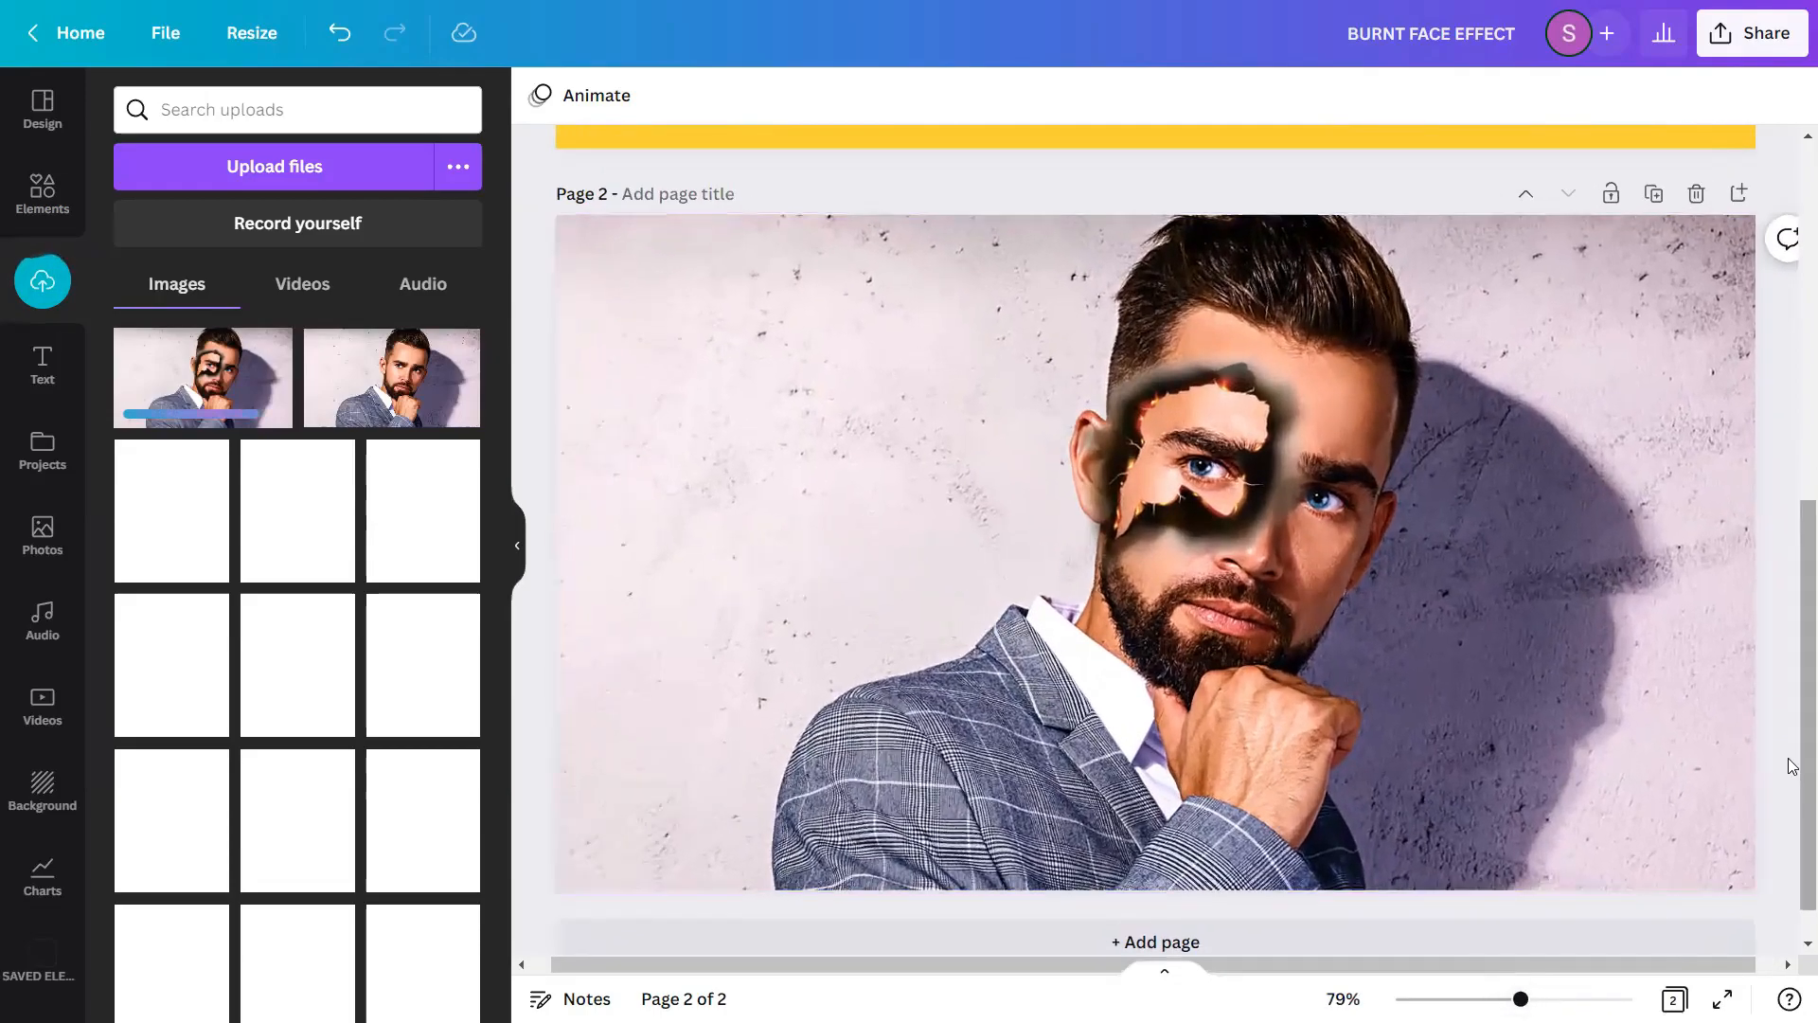
drag(1787, 757, 1786, 765)
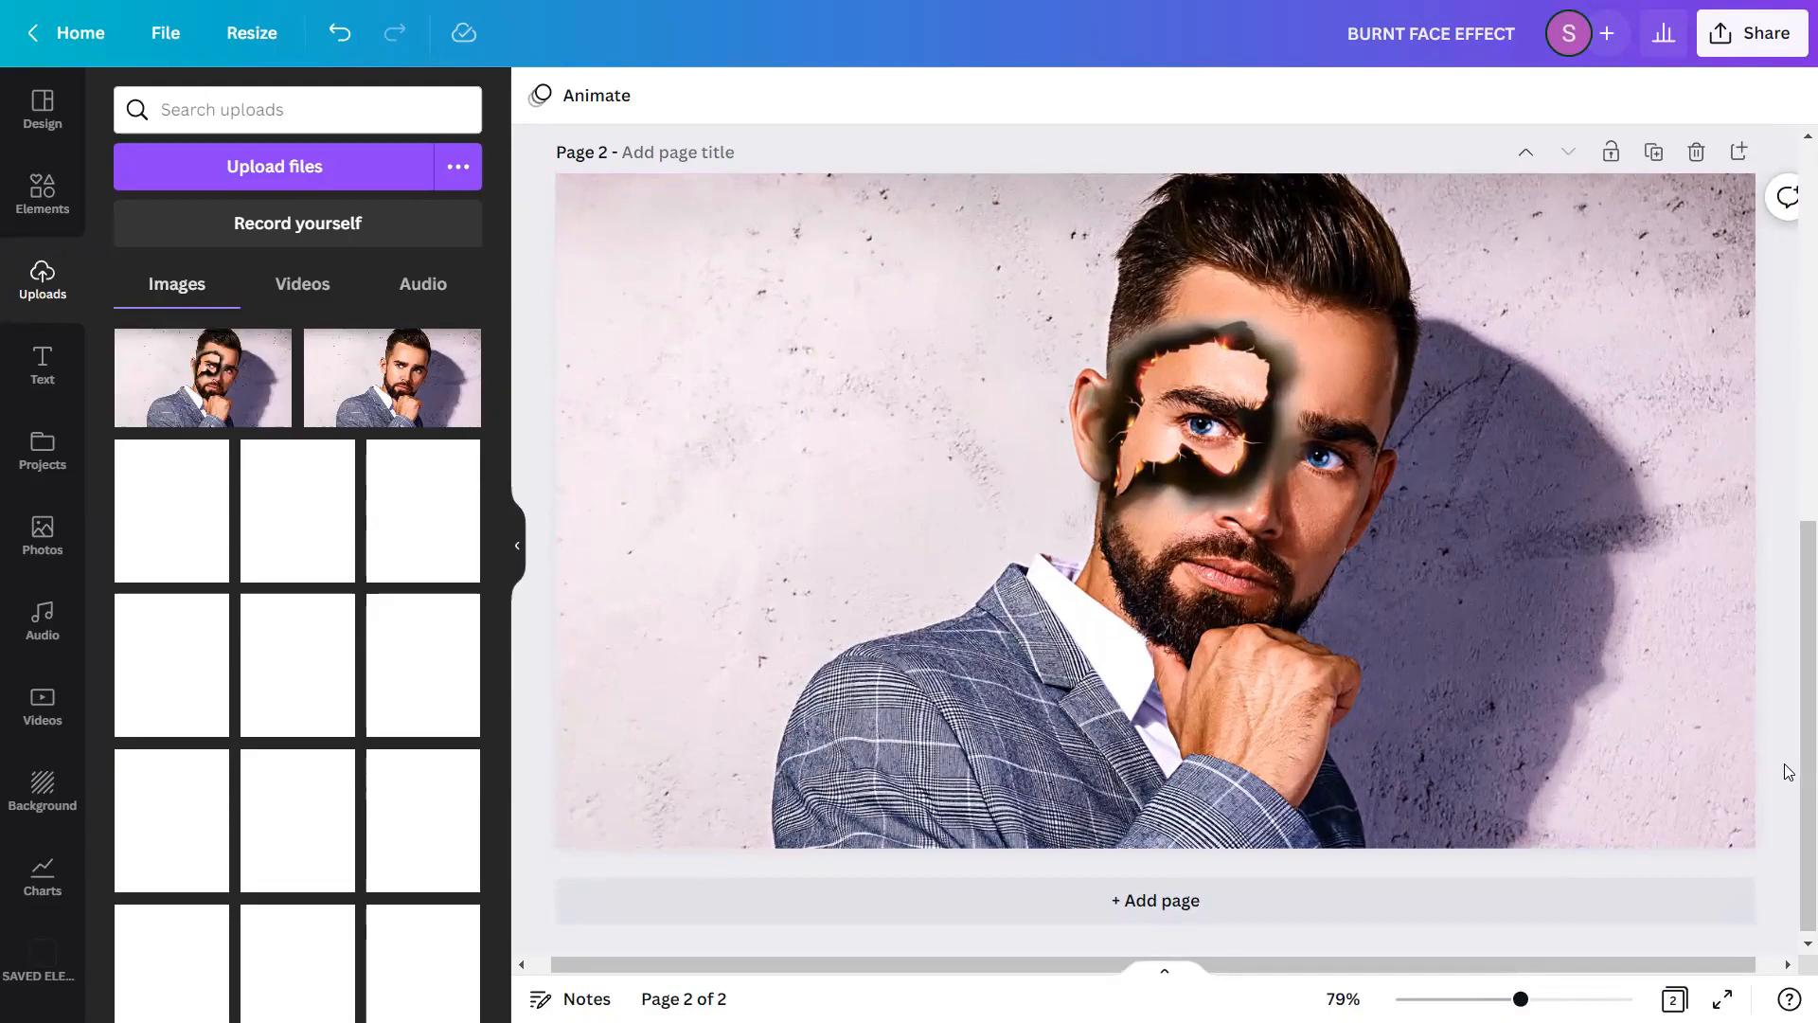
- Add the uploaded burnt face image to page 2 and remove its background
click(226, 405)
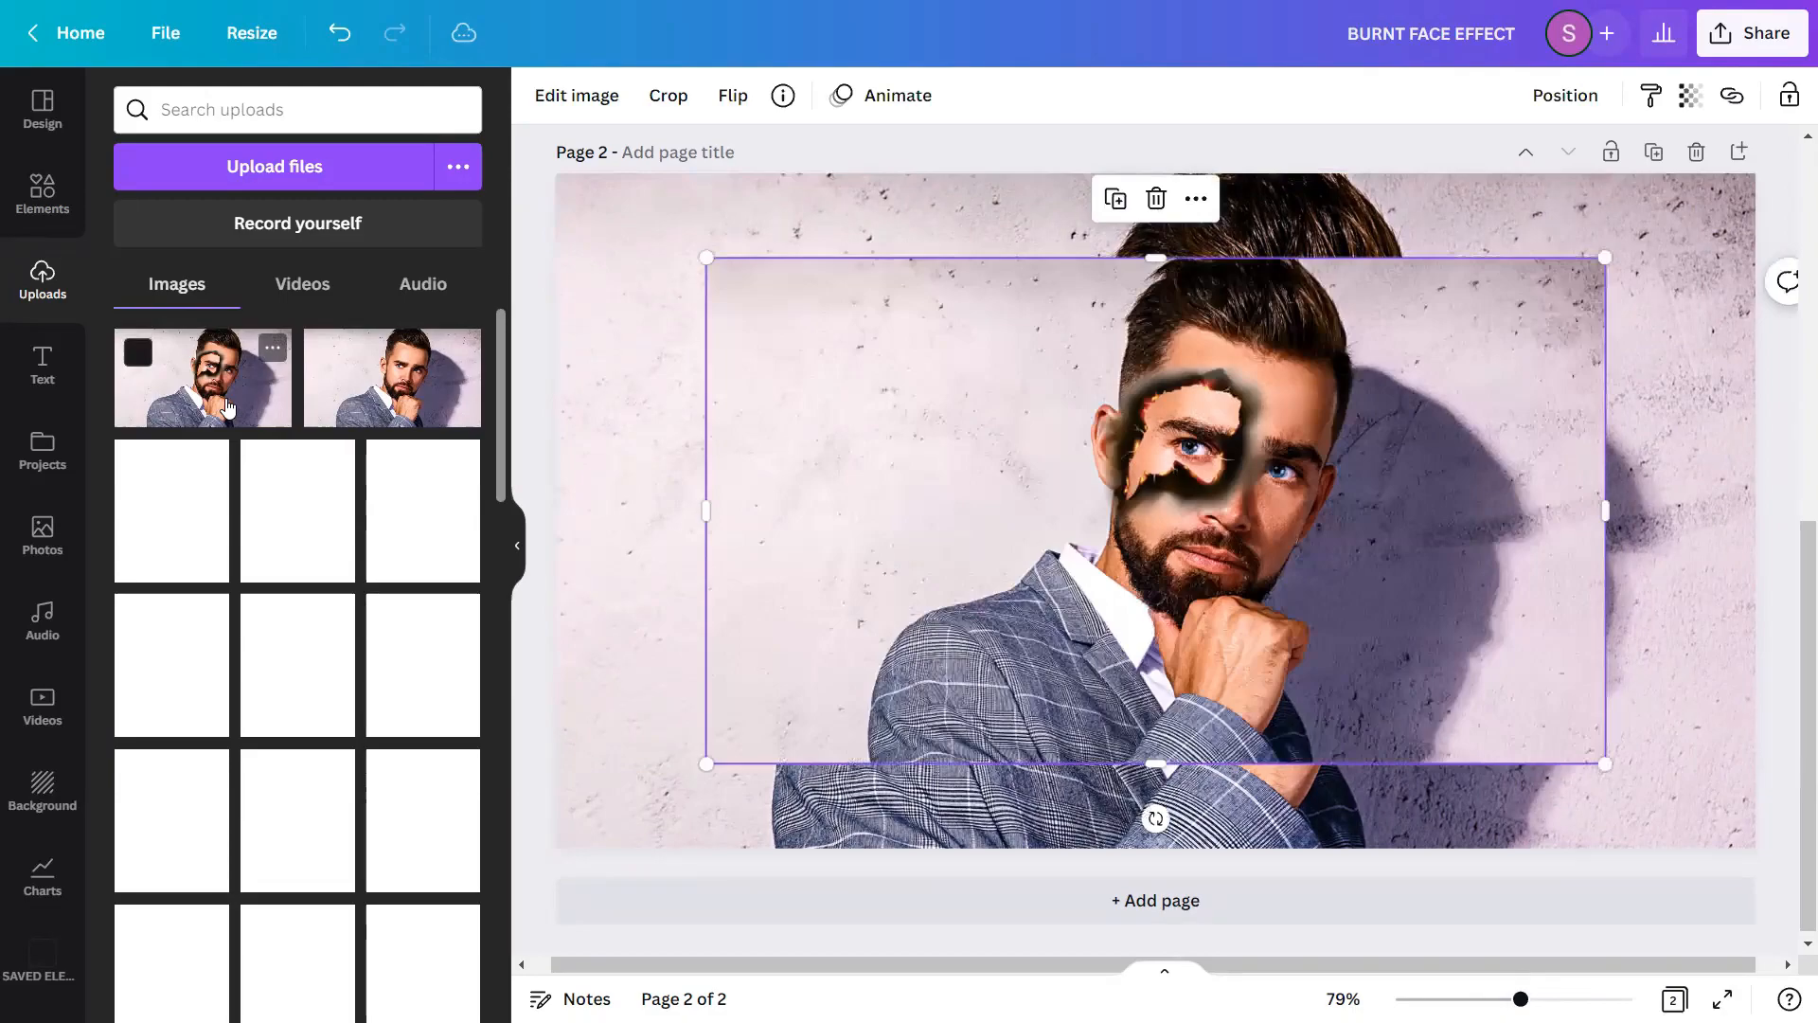
click(518, 546)
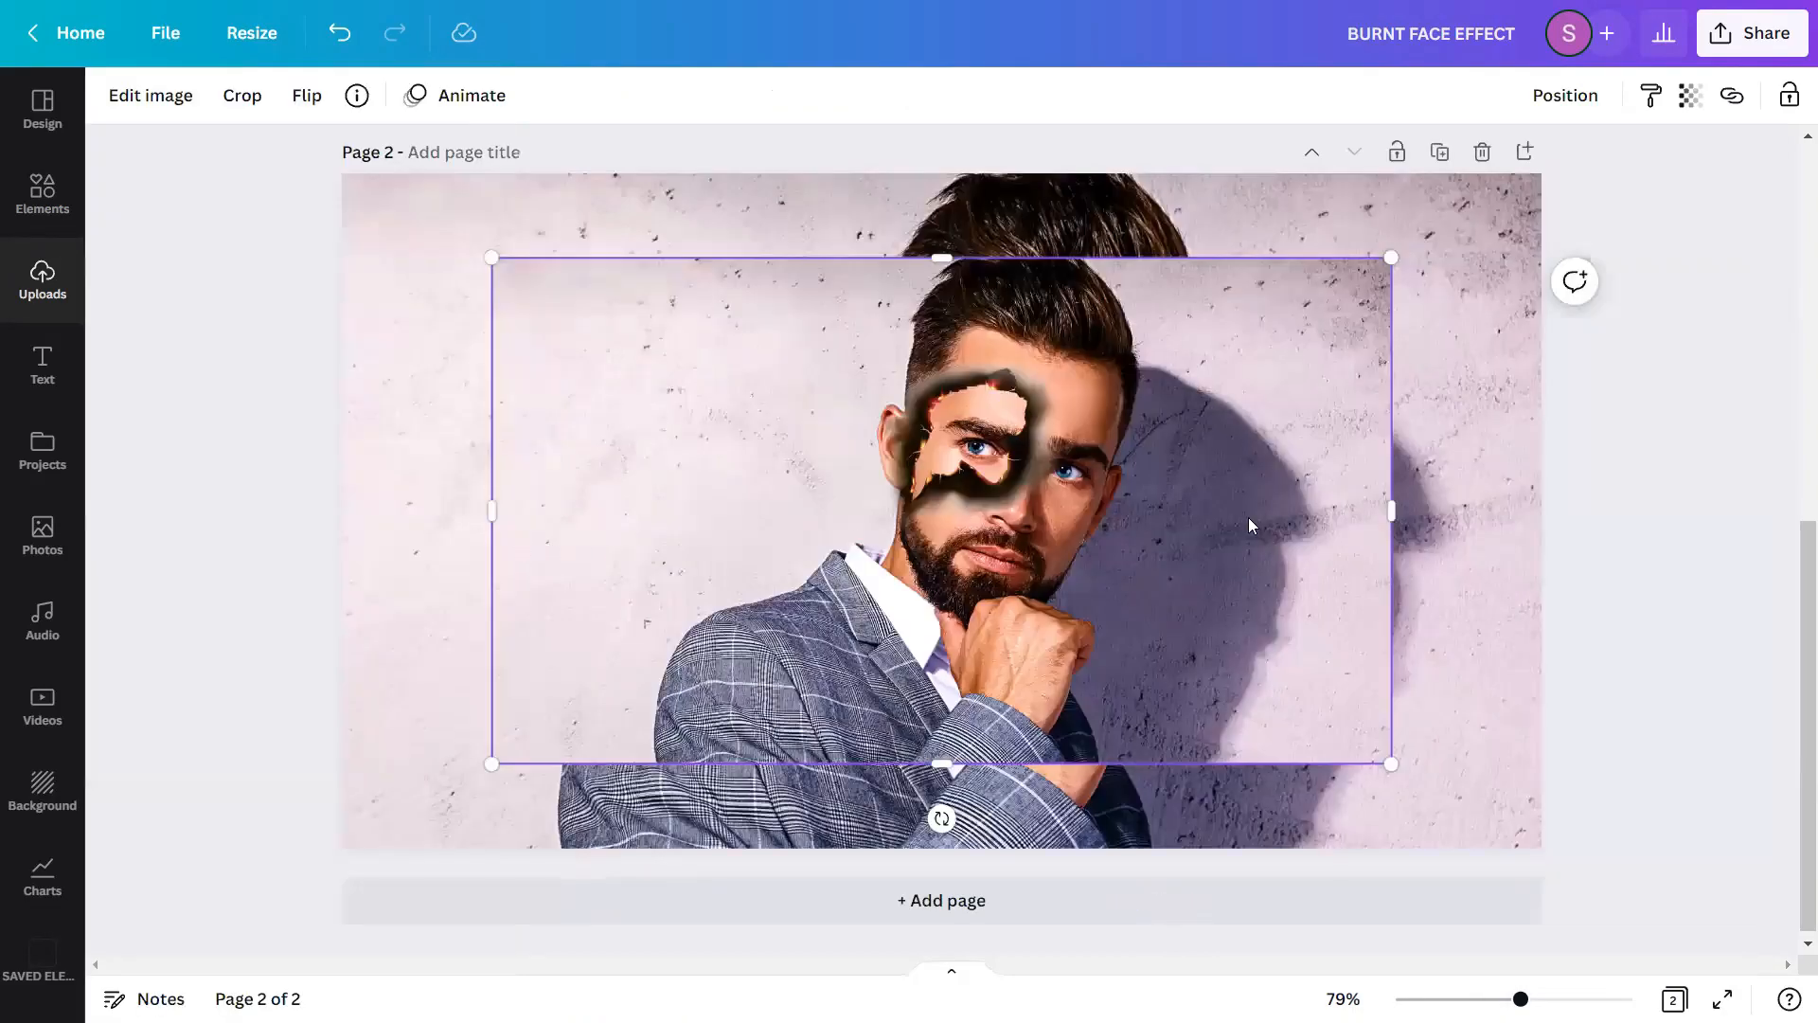
click(1645, 516)
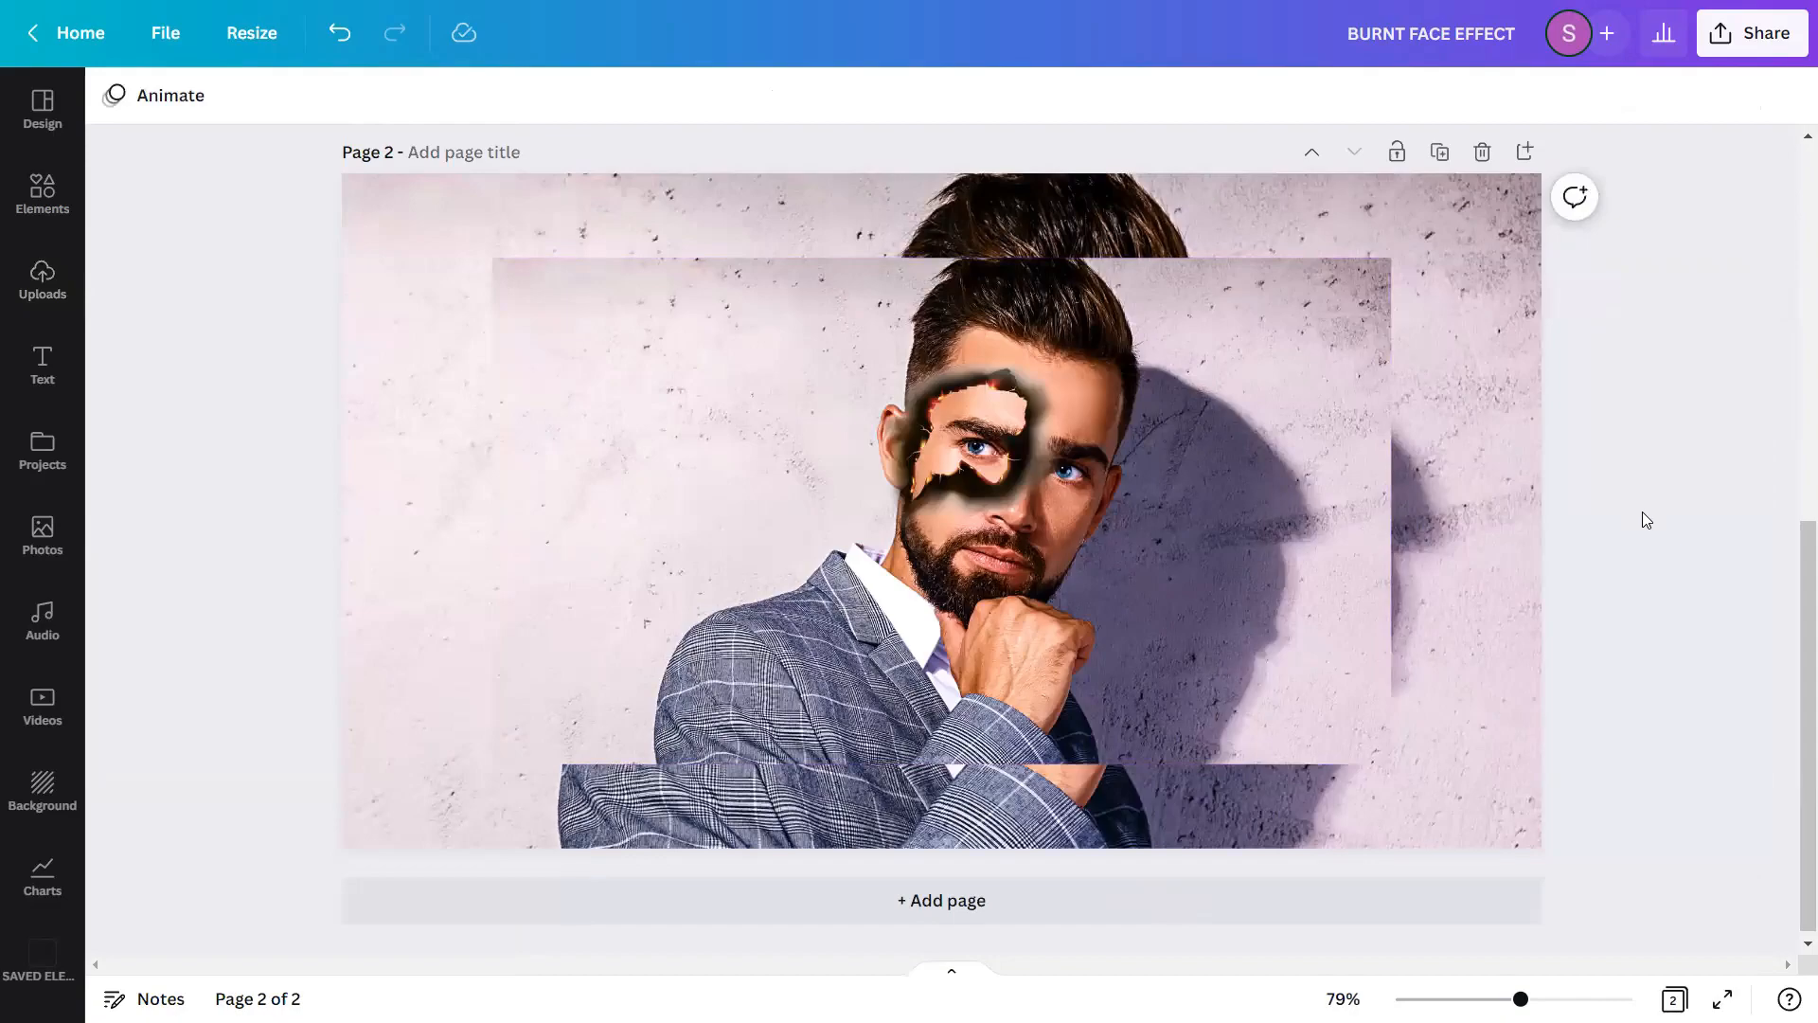
click(1240, 496)
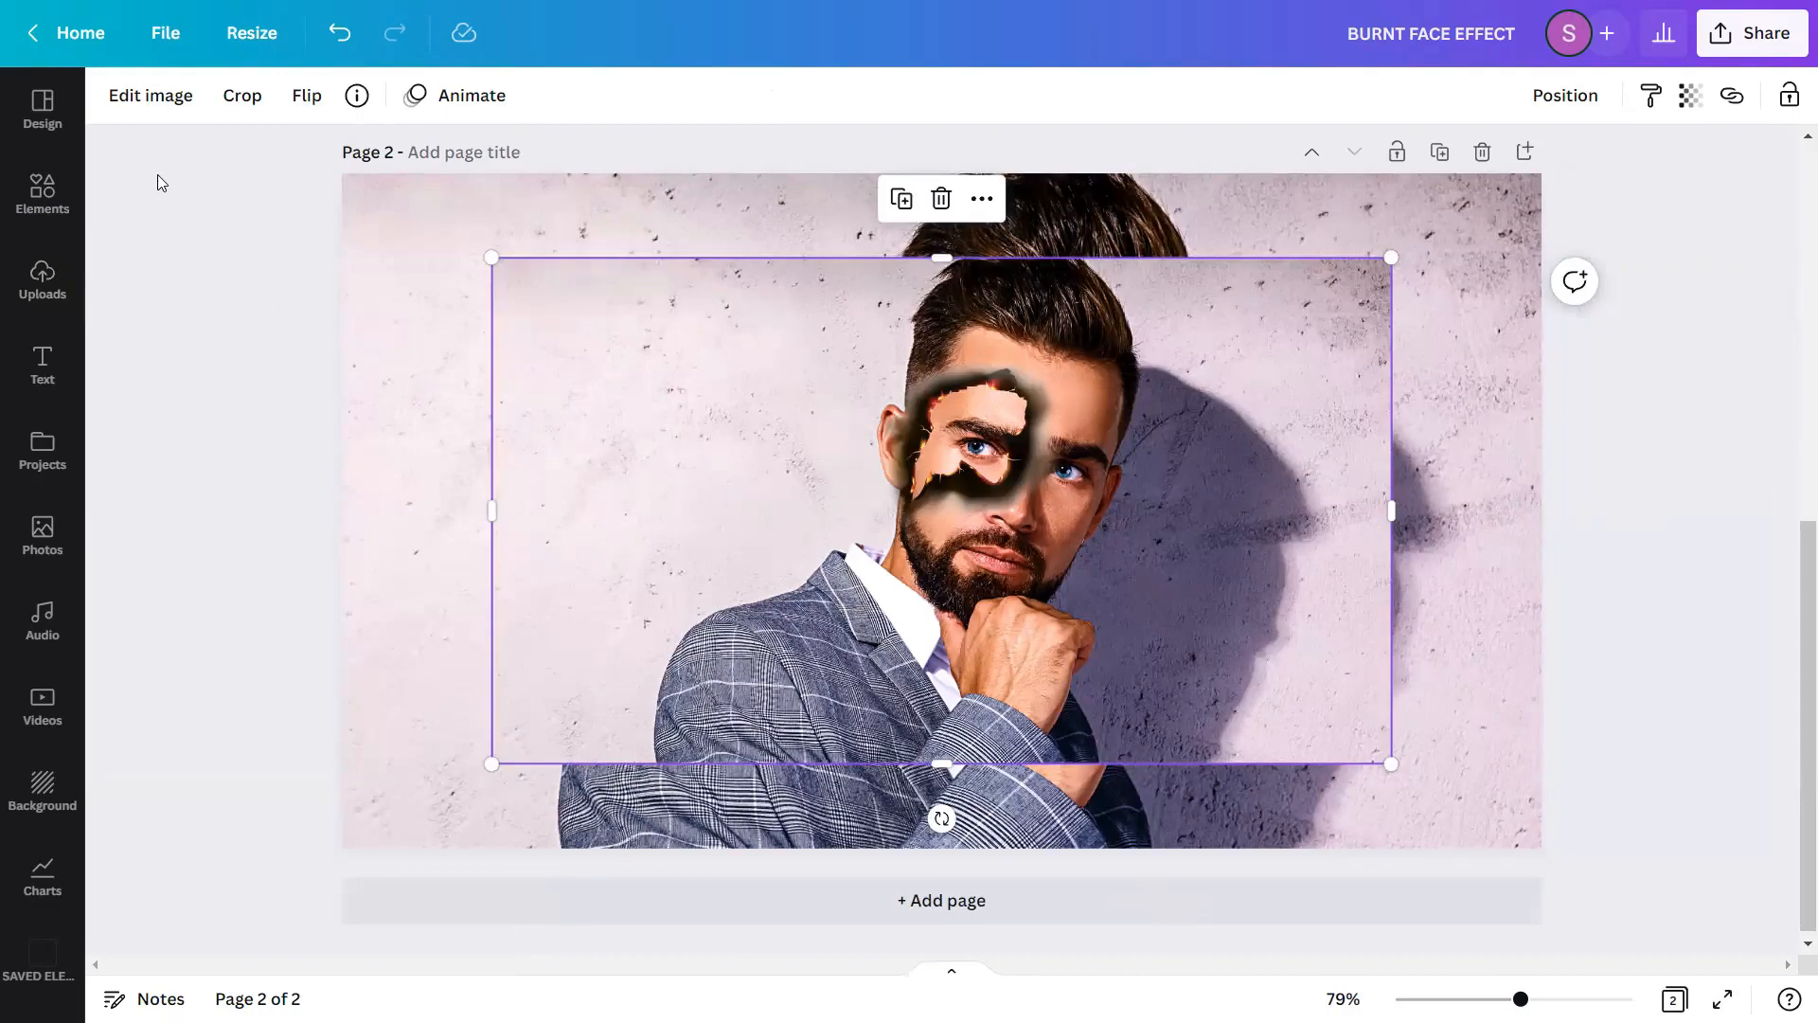
click(133, 99)
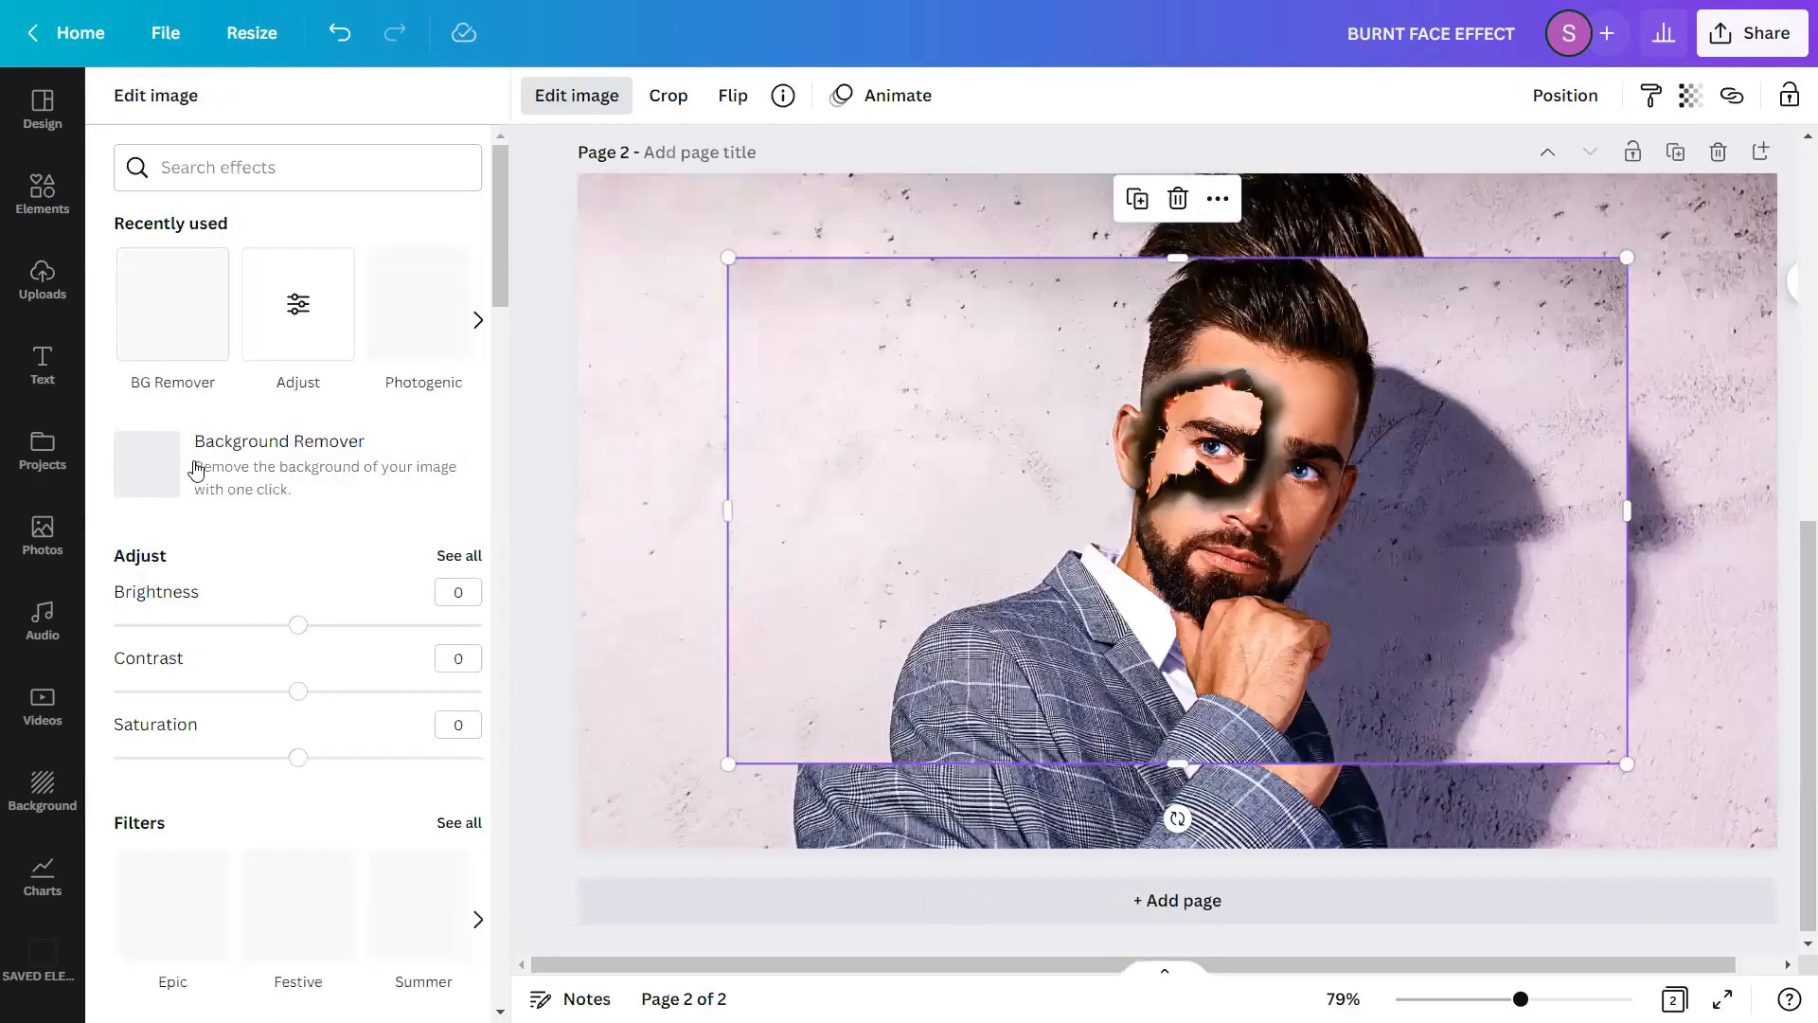
click(185, 469)
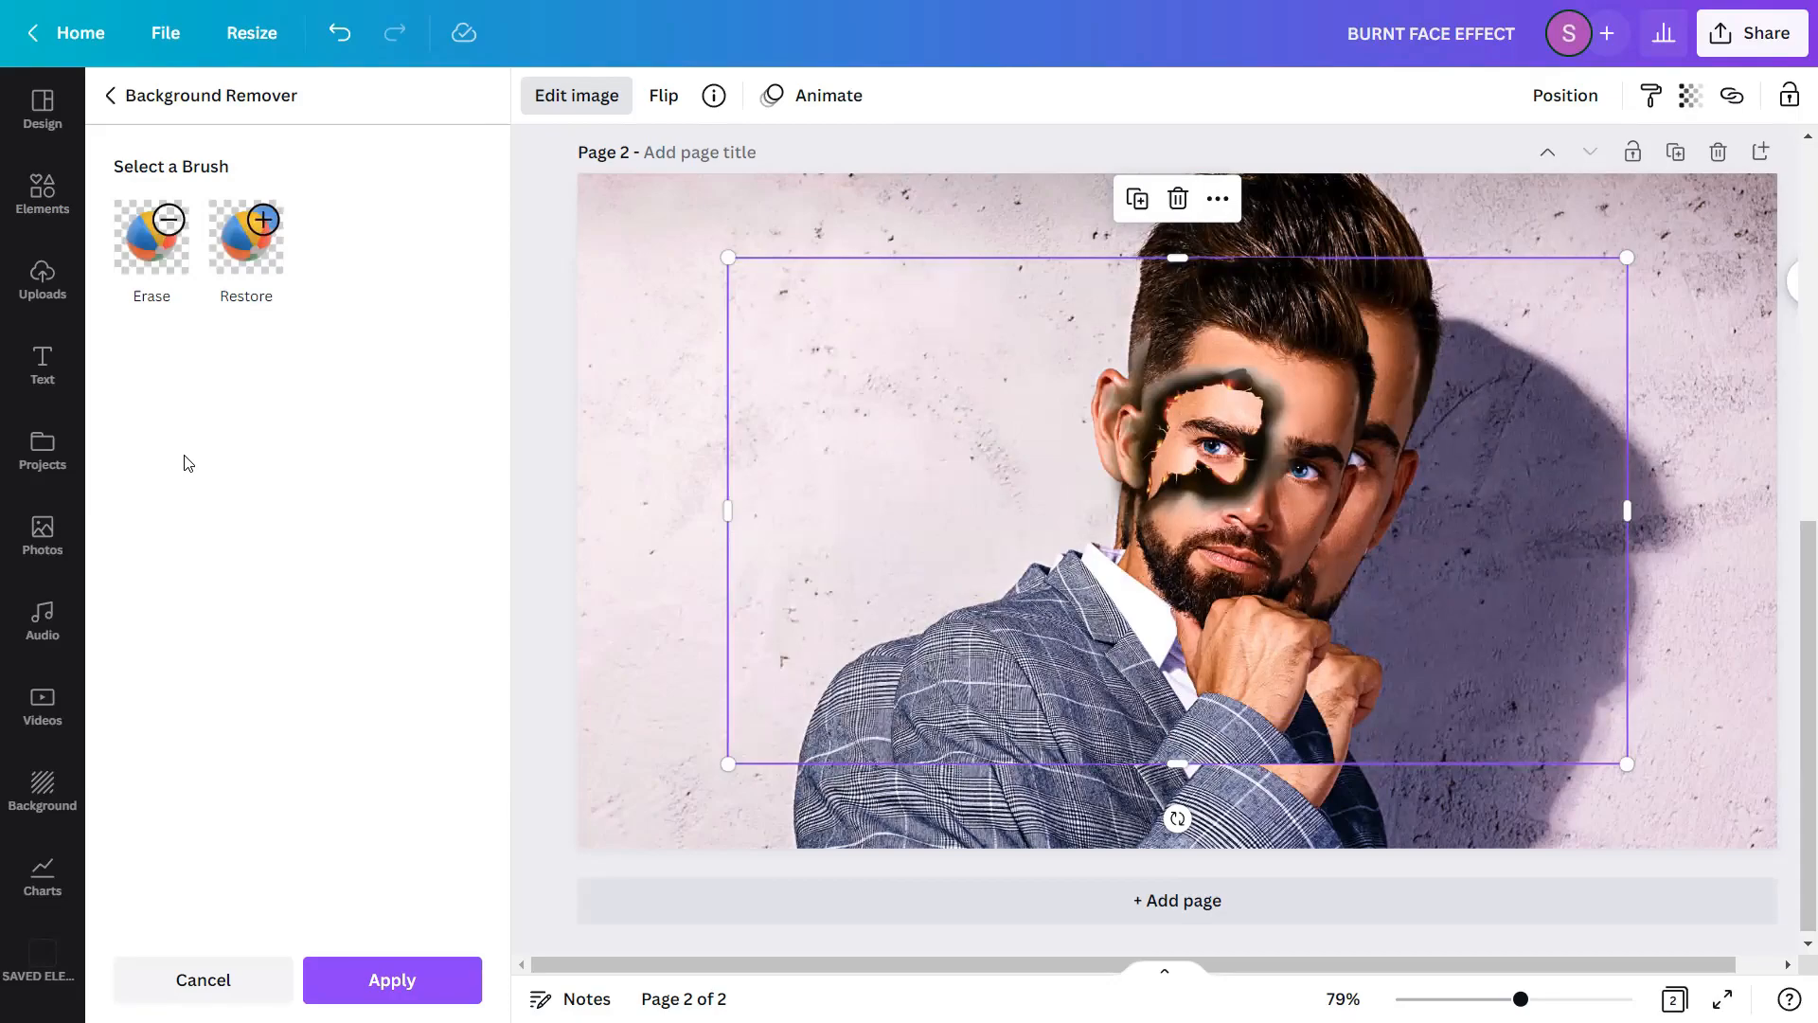
- Erase everything from the cutout except the eye area inside the burned hole with brush size 55, and apply the result
click(139, 259)
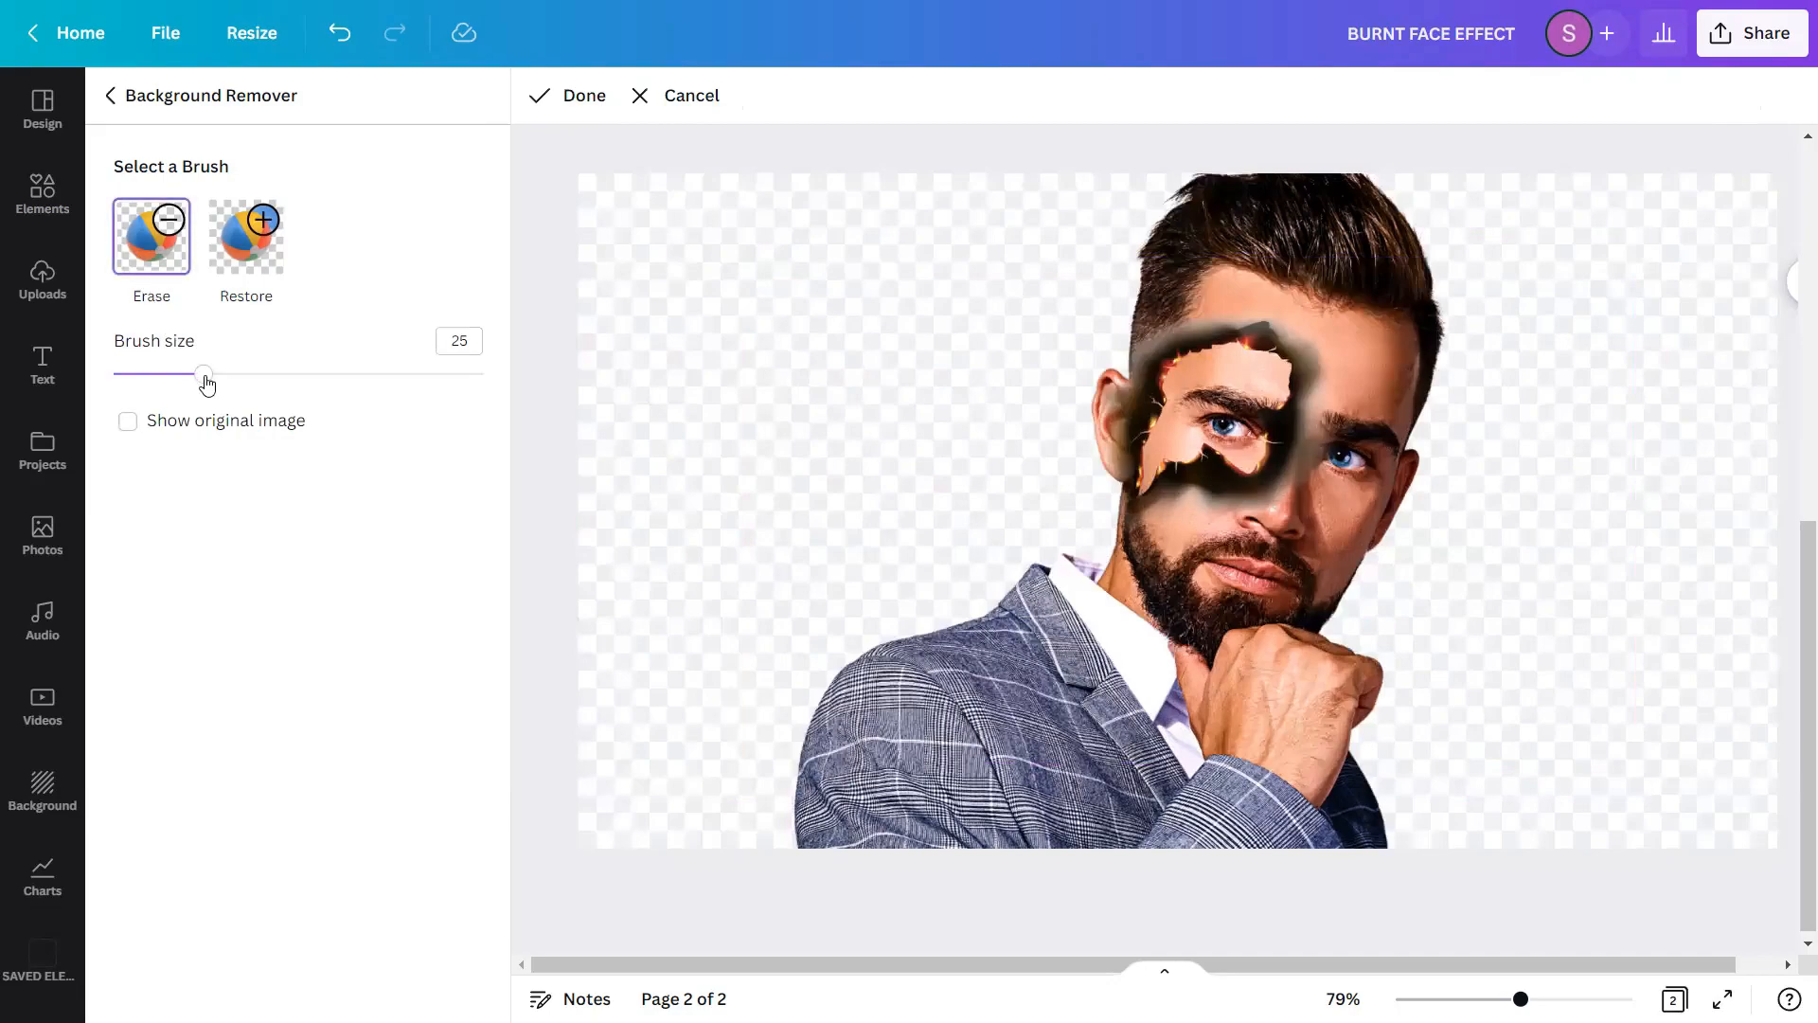
drag(203, 376, 316, 384)
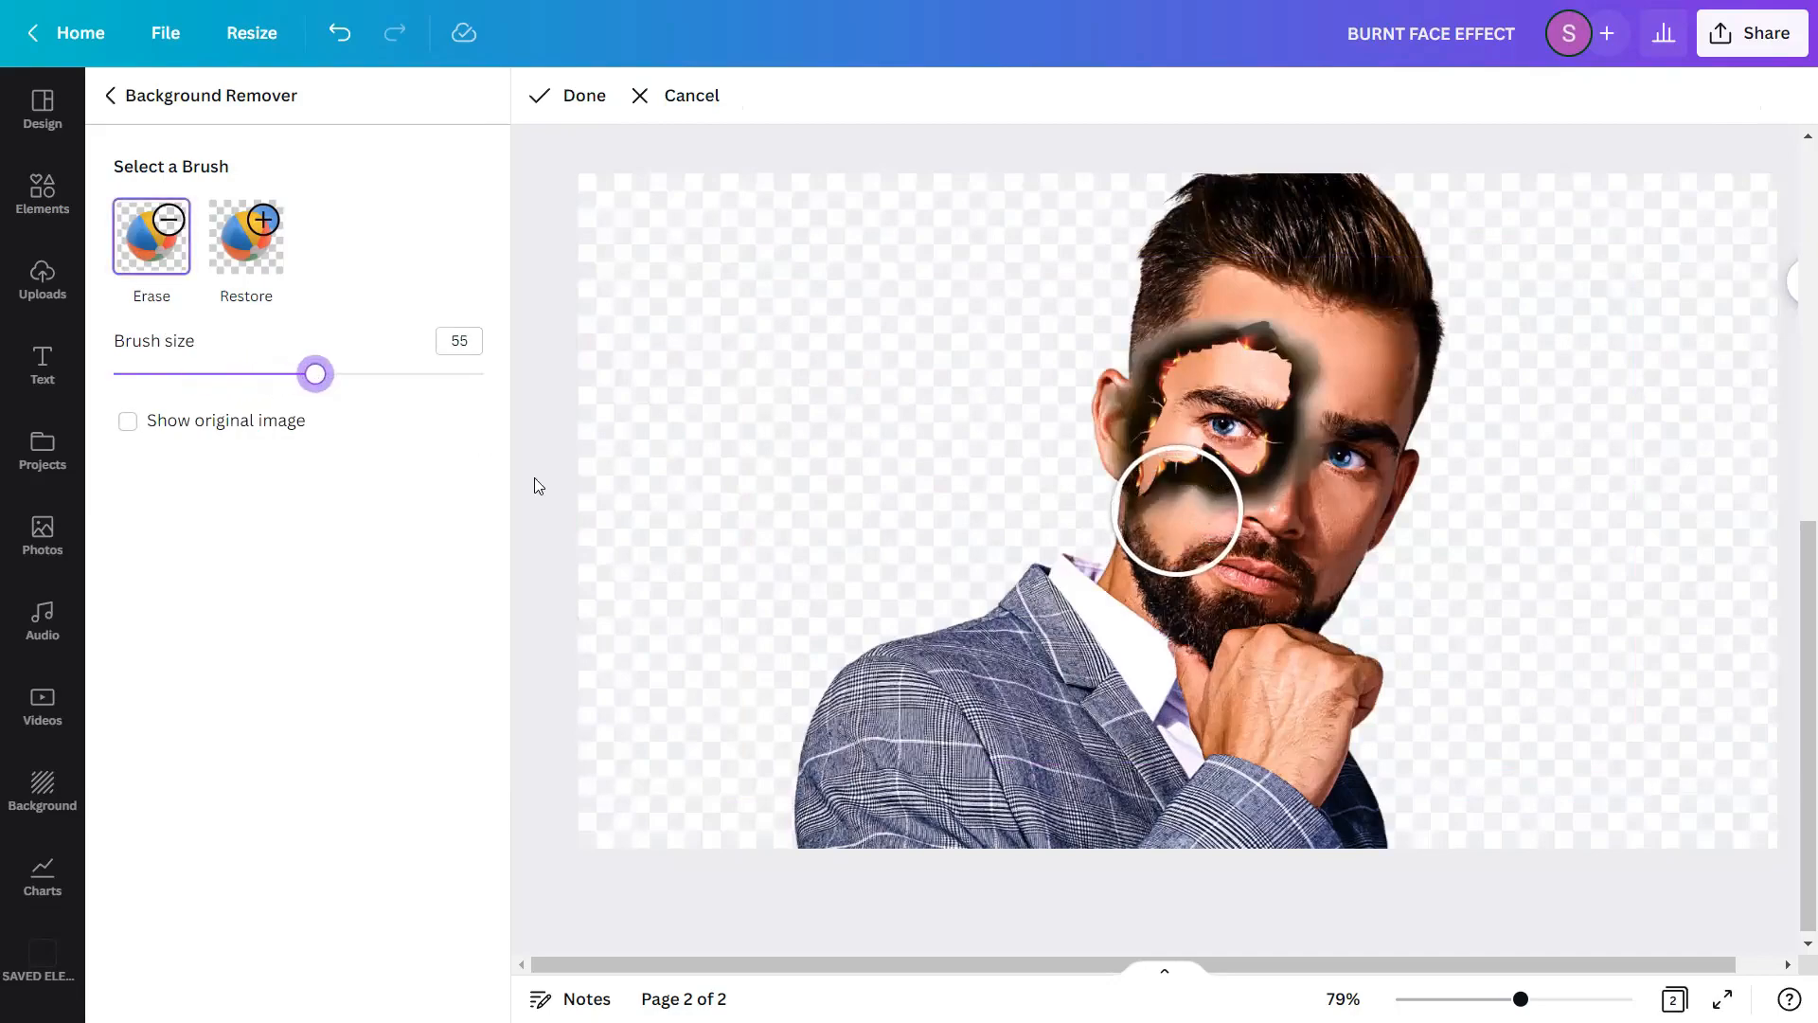
mouse_move(814, 835)
mouse_down()
mouse_move(1503, 813)
mouse_move(539, 785)
mouse_move(1208, 692)
mouse_move(846, 677)
mouse_move(1193, 649)
mouse_move(951, 642)
mouse_move(1450, 640)
mouse_move(1411, 339)
mouse_move(1425, 600)
mouse_up()
scroll(1451, 370, up, 1)
mouse_move(1104, 325)
mouse_down()
mouse_move(1405, 345)
mouse_move(1112, 353)
mouse_move(1202, 354)
mouse_move(1095, 418)
mouse_move(1047, 649)
mouse_move(1059, 746)
mouse_move(1165, 698)
mouse_move(1194, 658)
mouse_move(1318, 676)
mouse_move(1323, 617)
mouse_move(1384, 492)
mouse_move(1355, 430)
mouse_move(1298, 390)
mouse_move(1214, 377)
mouse_move(1174, 395)
mouse_up()
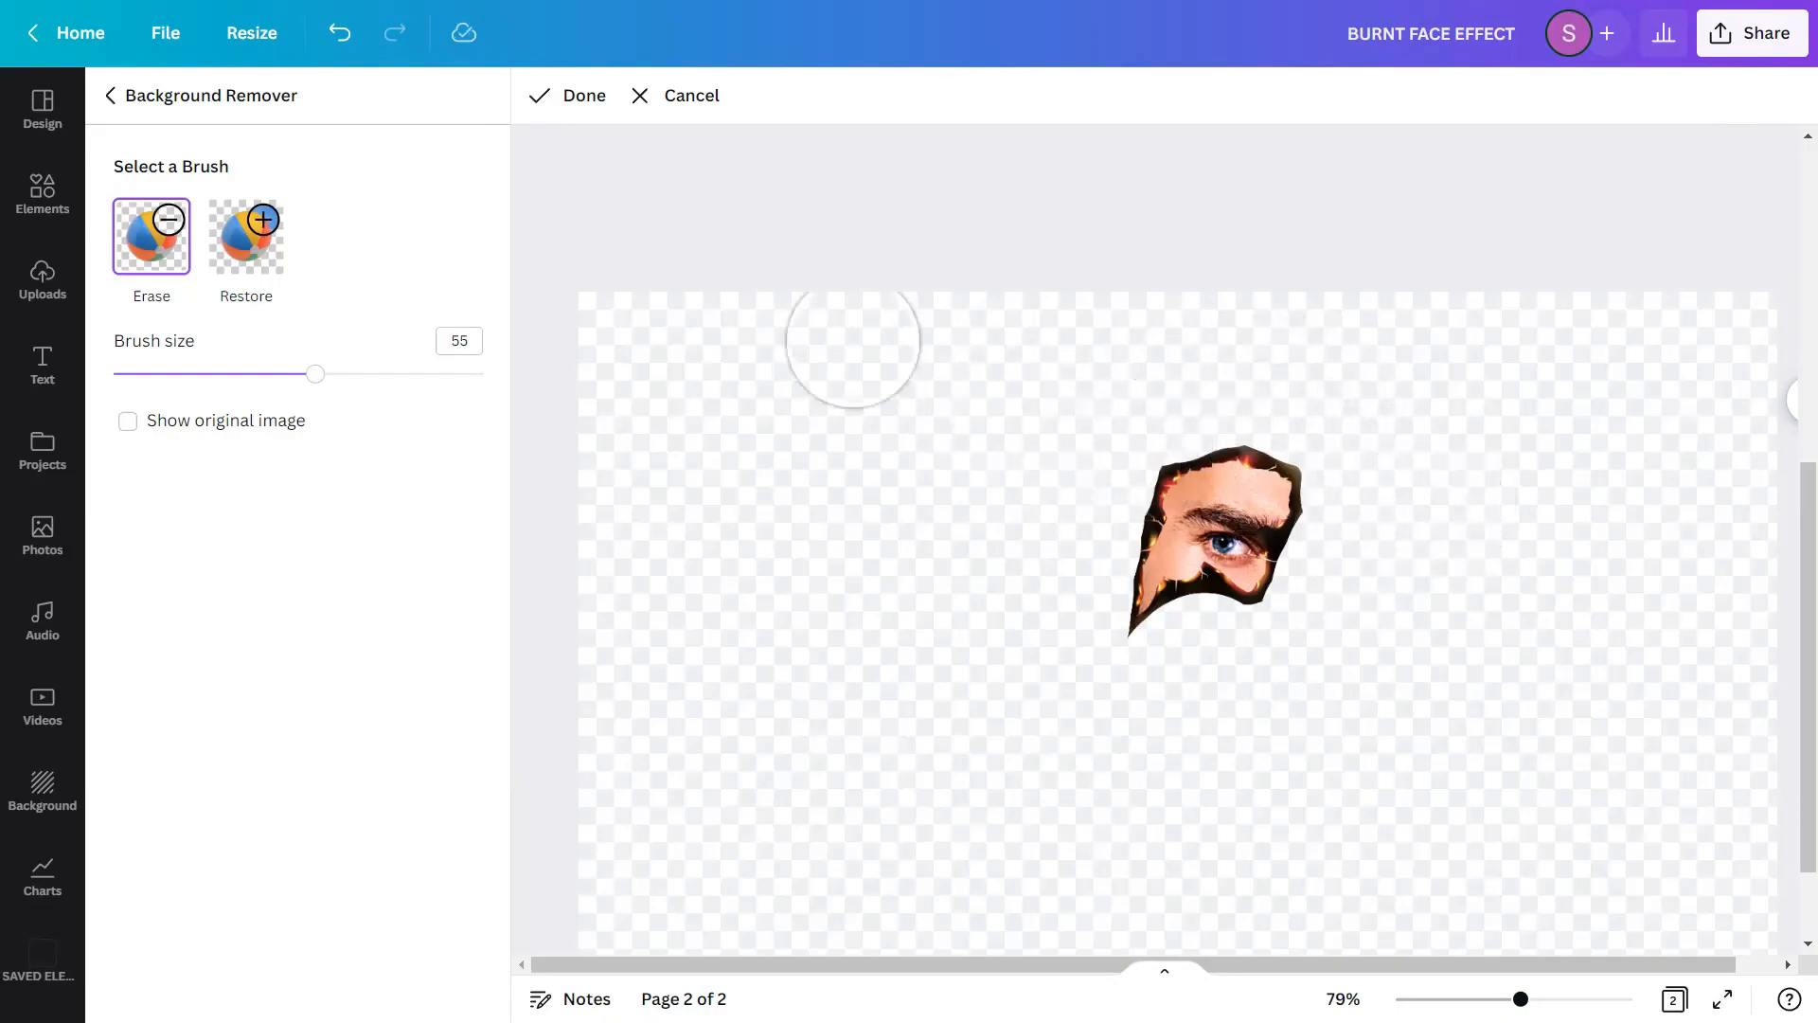
click(542, 102)
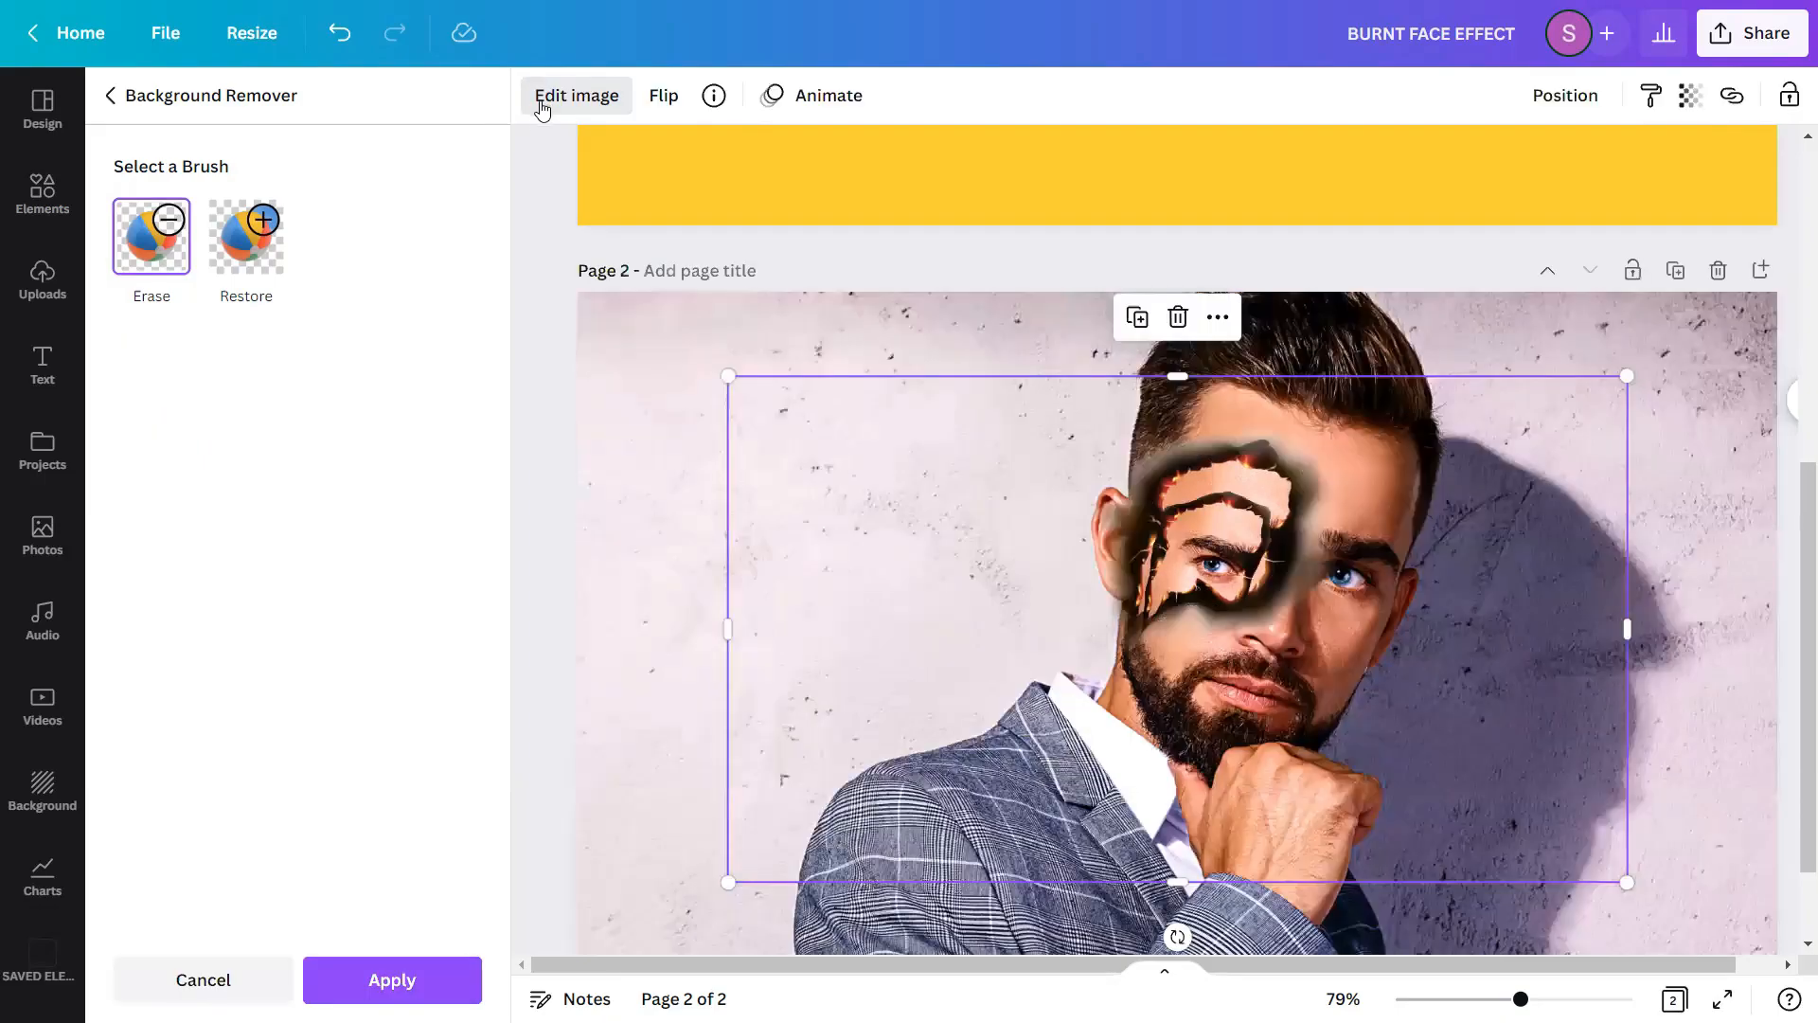
click(431, 978)
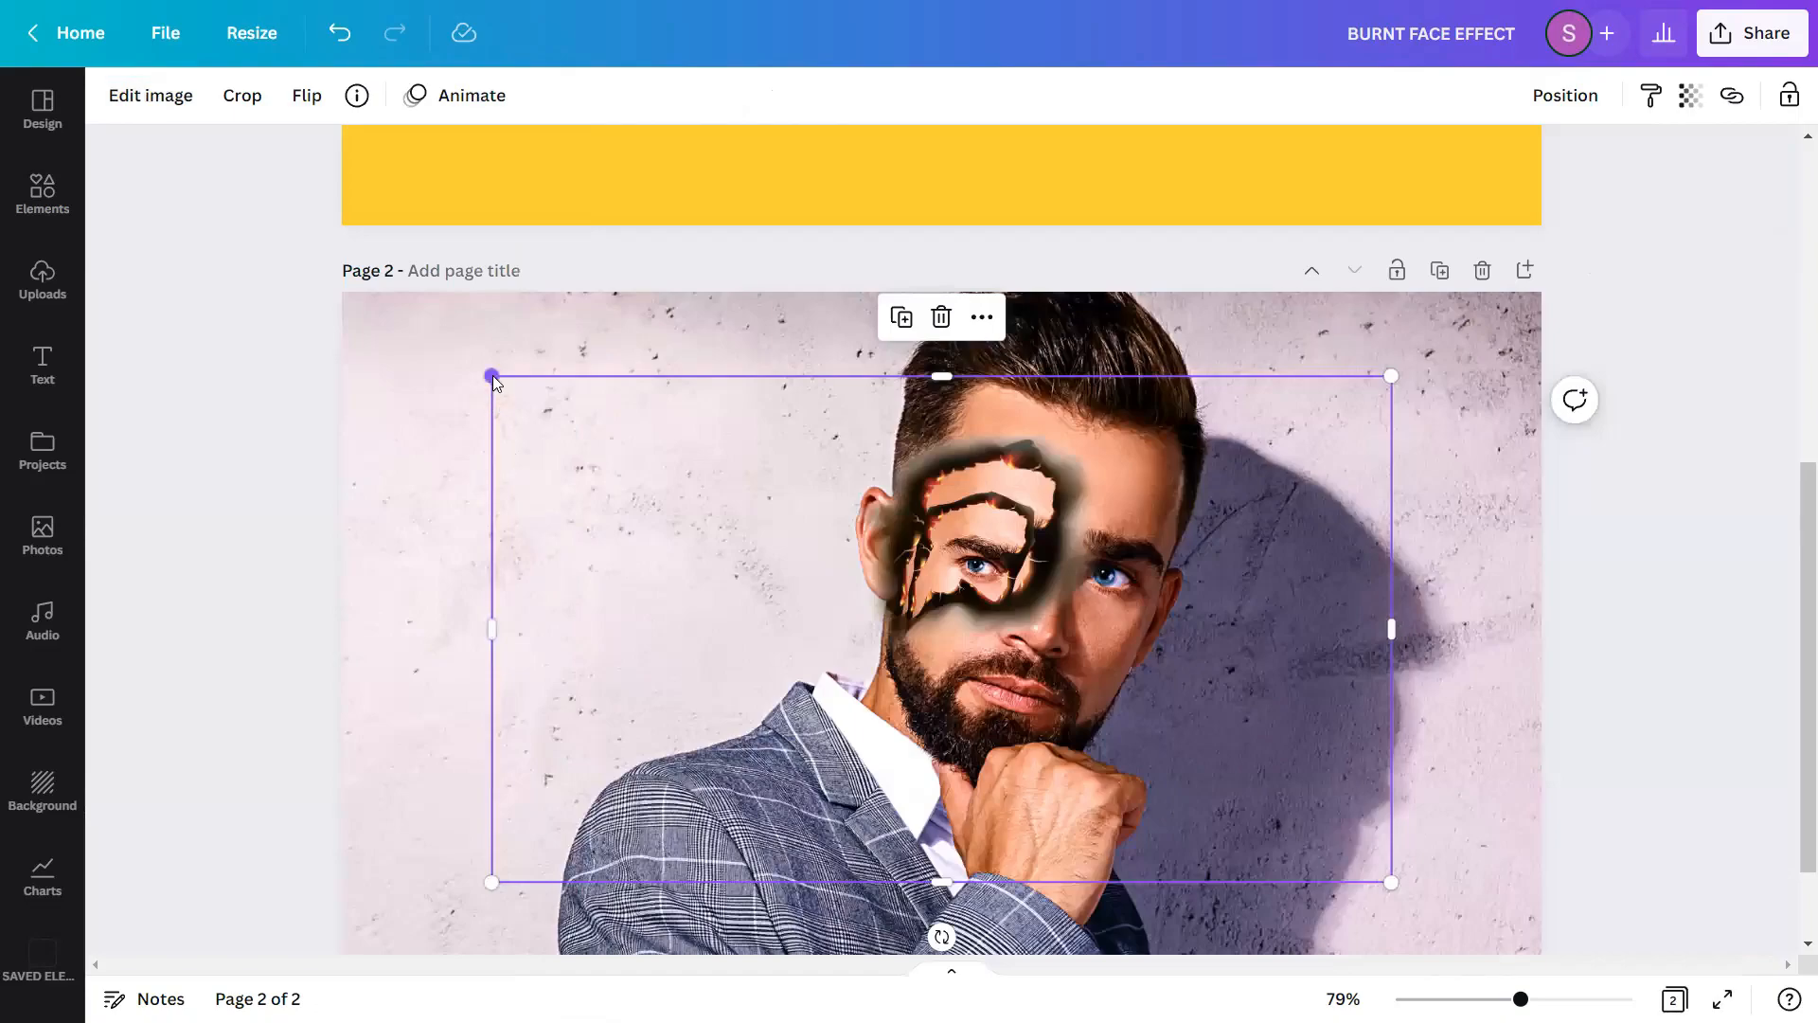
- Enlarge the eye cutout image to fill the whole page so it lines up with the face underneath
drag(490, 374, 351, 281)
scroll(1288, 654, down, 2)
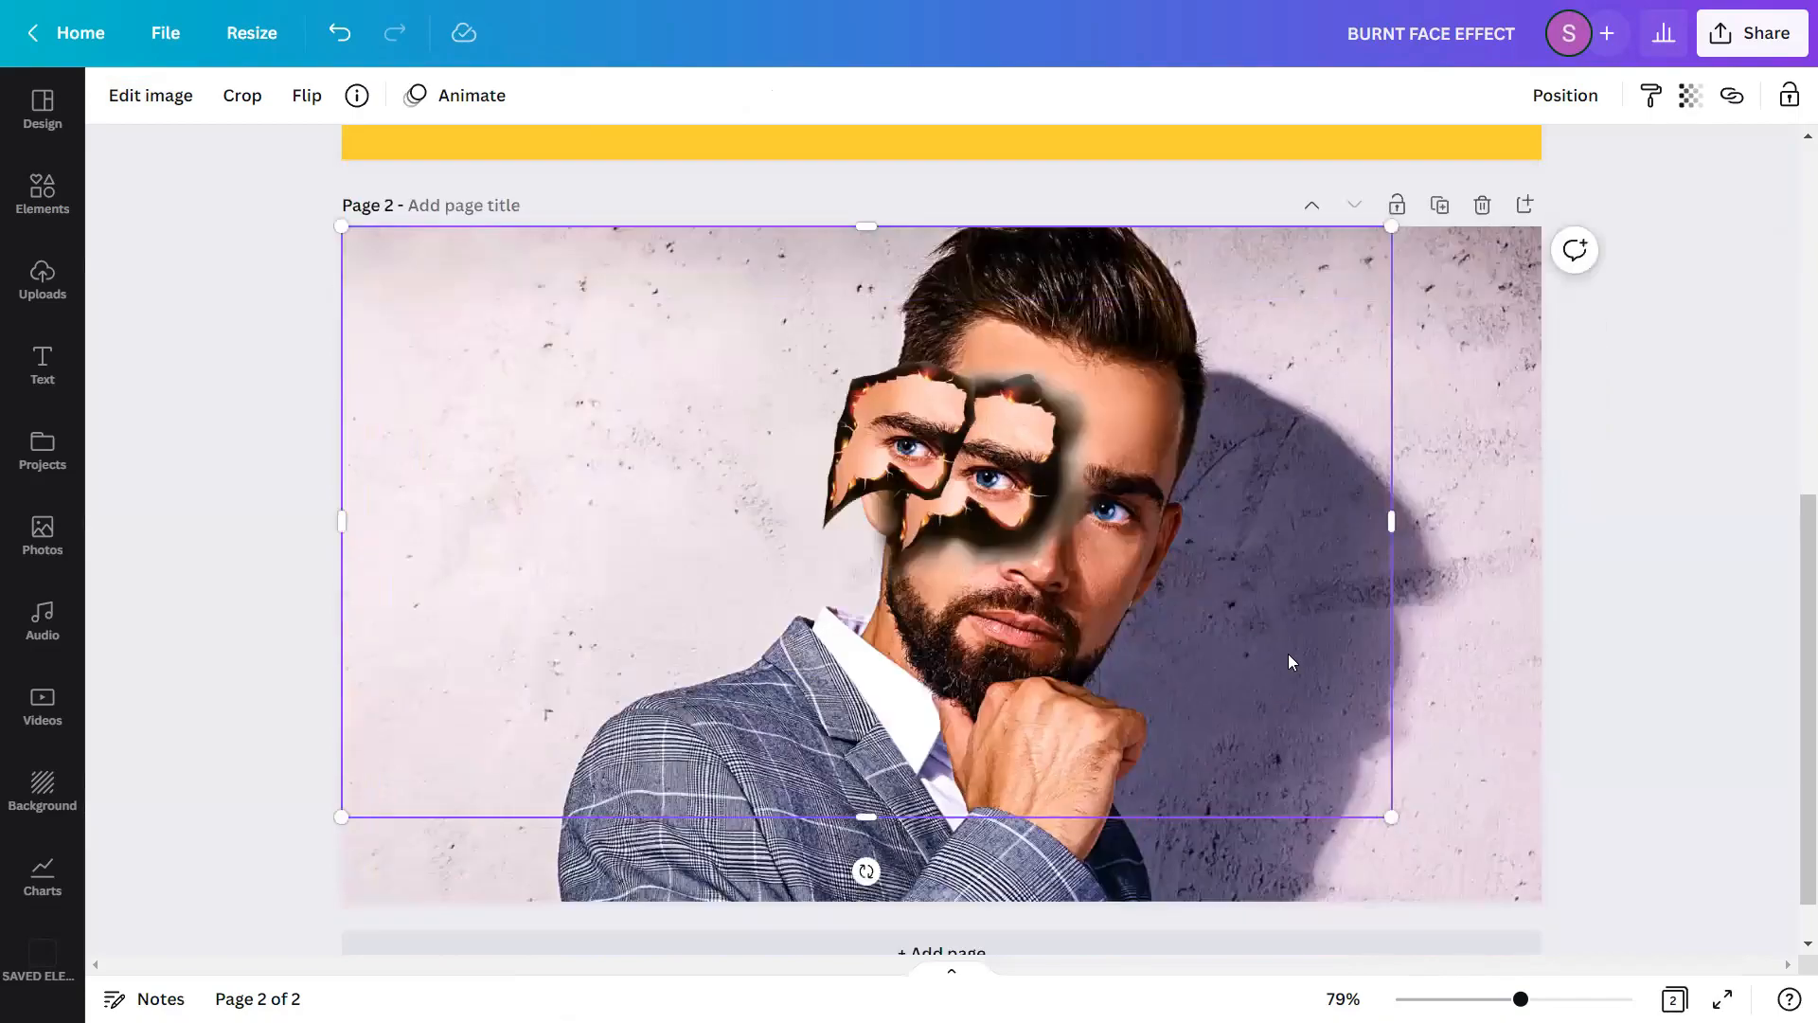
drag(1394, 757, 1558, 815)
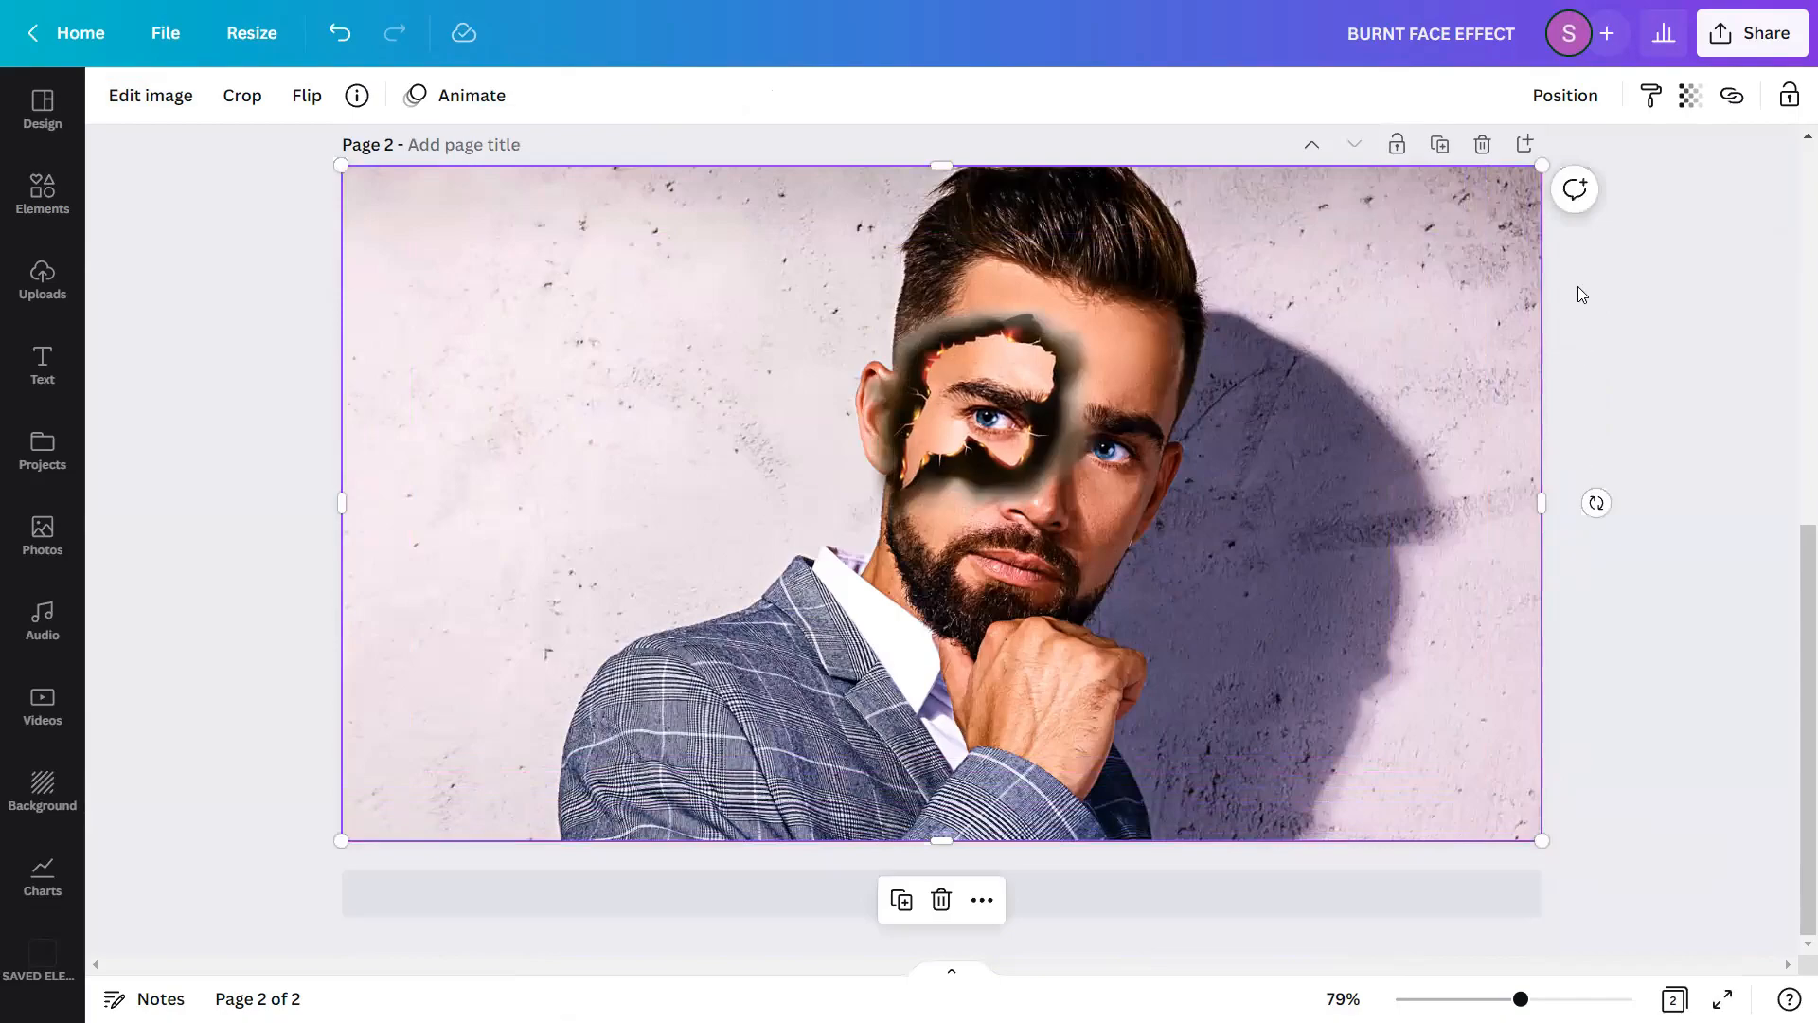
click(1572, 96)
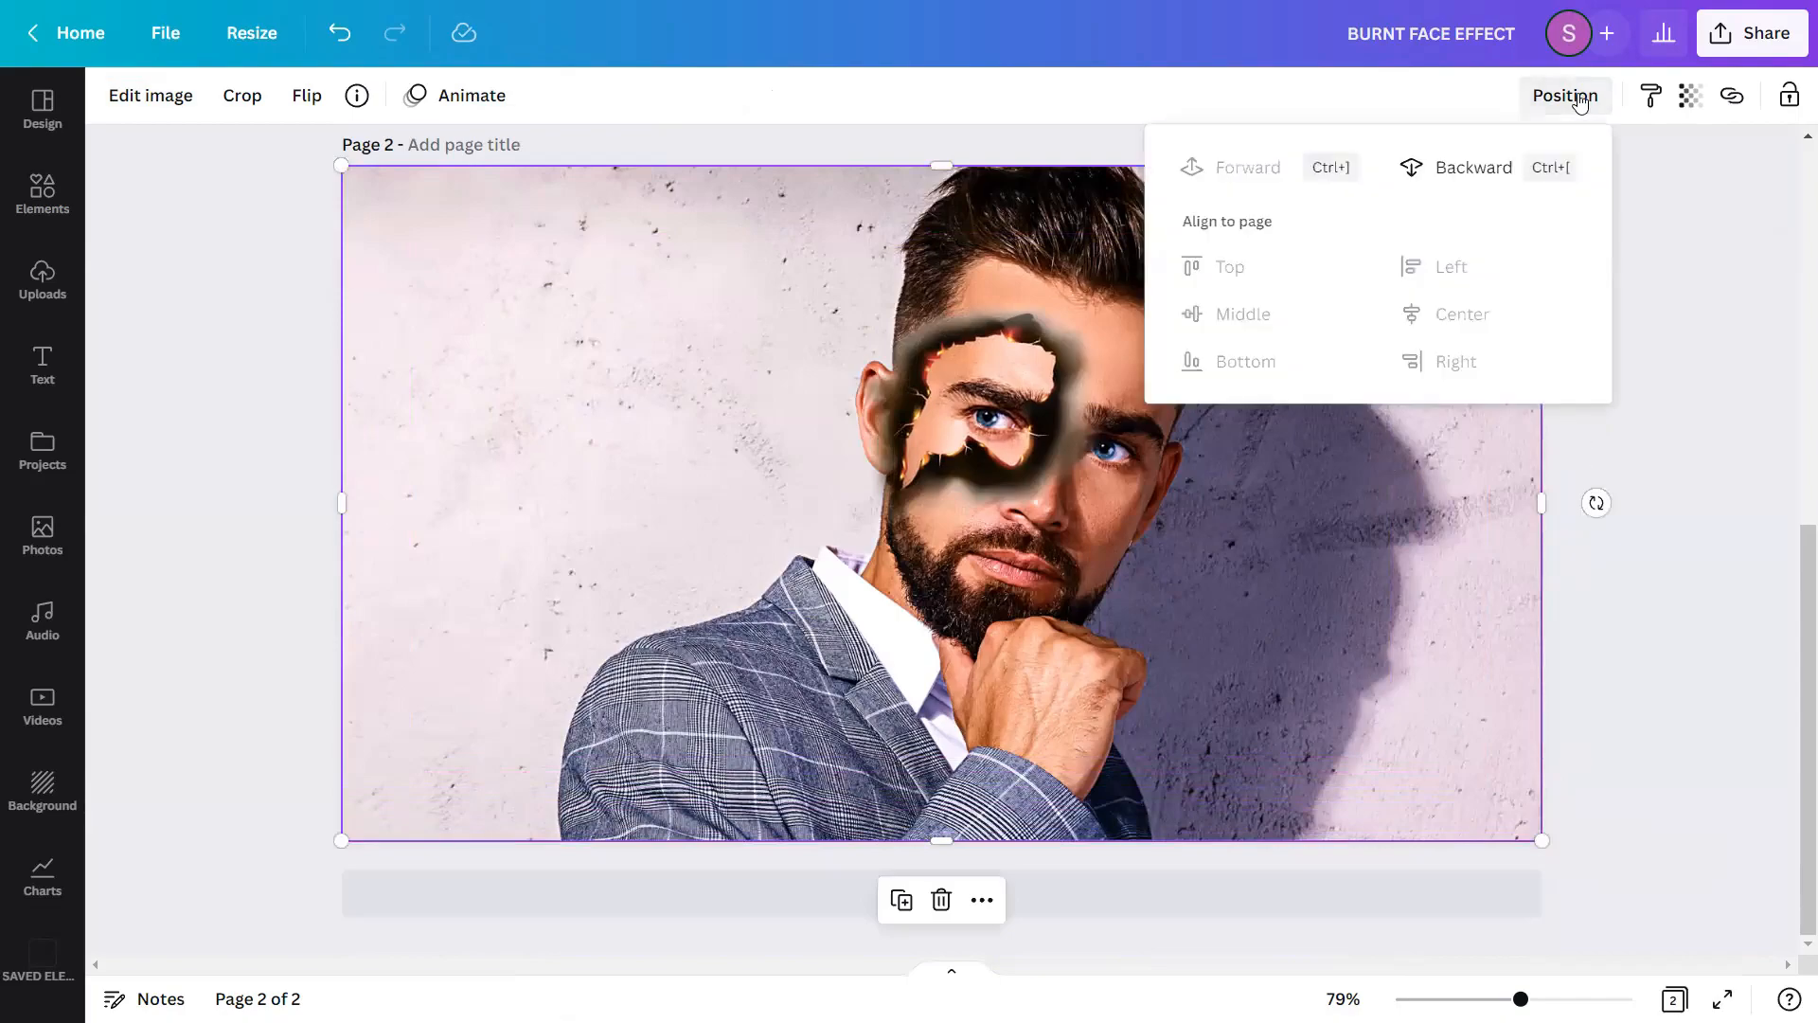
click(1578, 100)
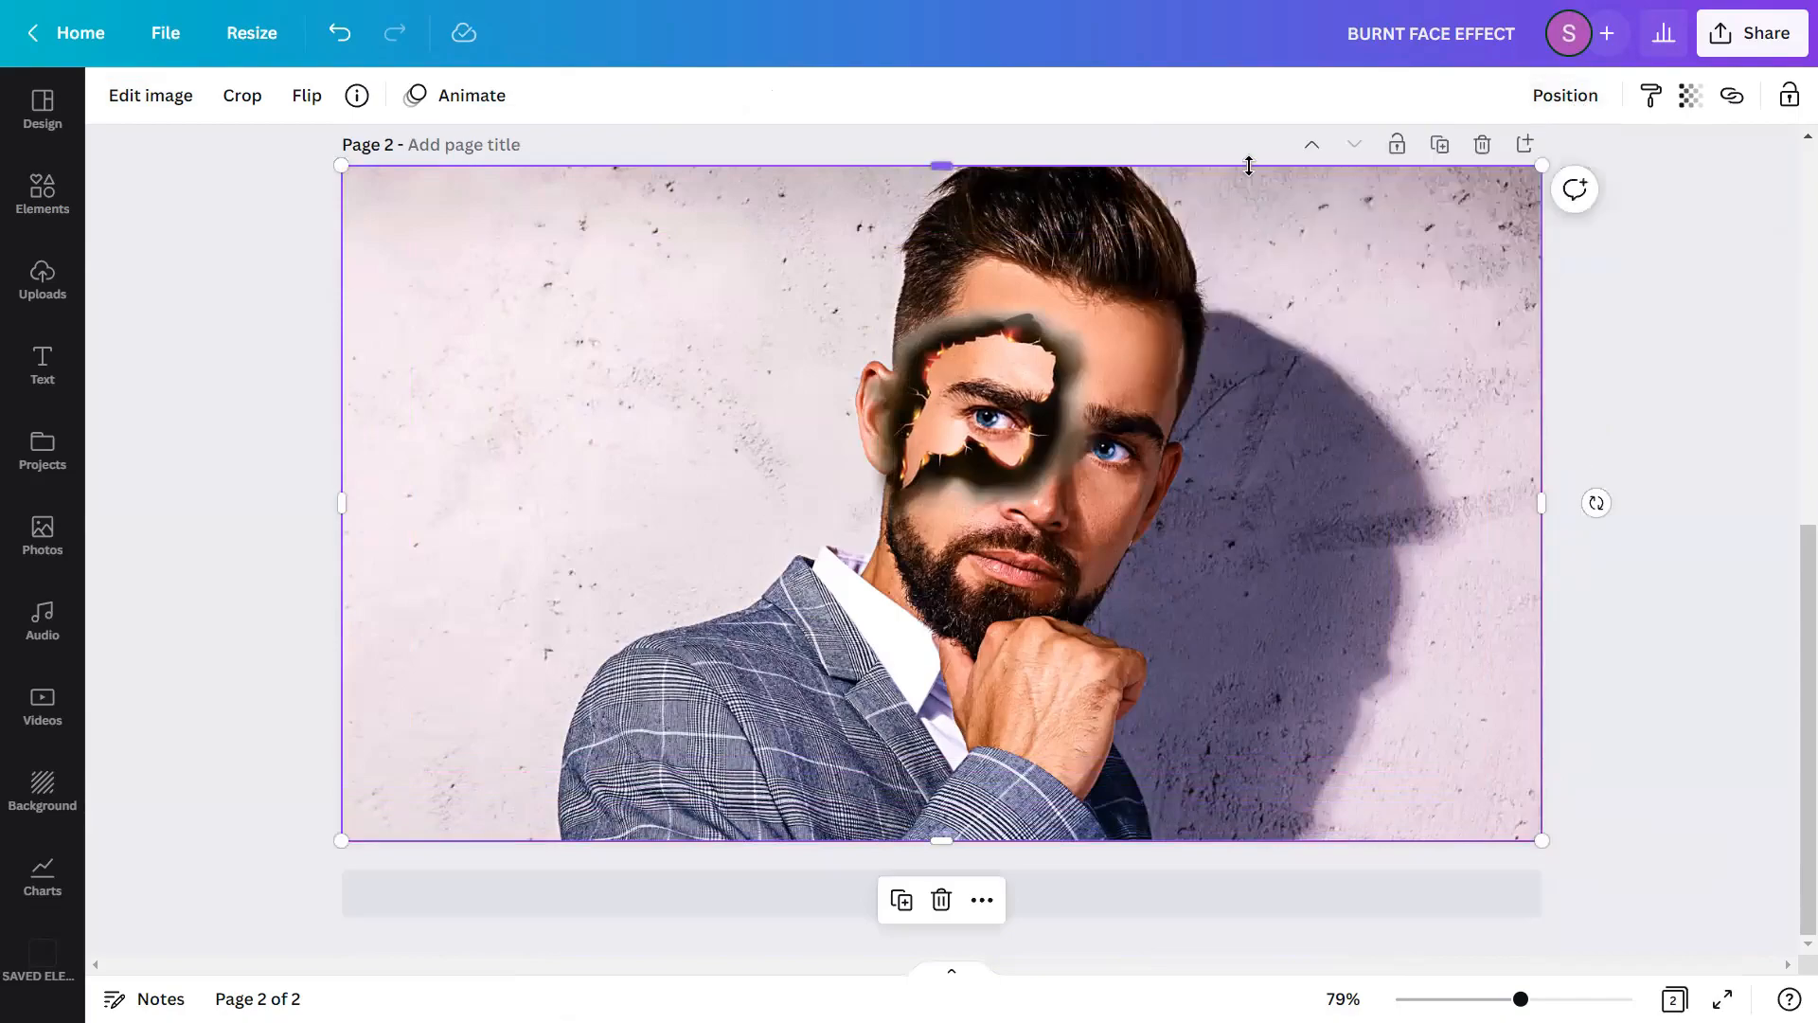
- Crop the eye cutout's frame on all four sides to a small area around the burned hole and deselect it
drag(1247, 166, 1258, 276)
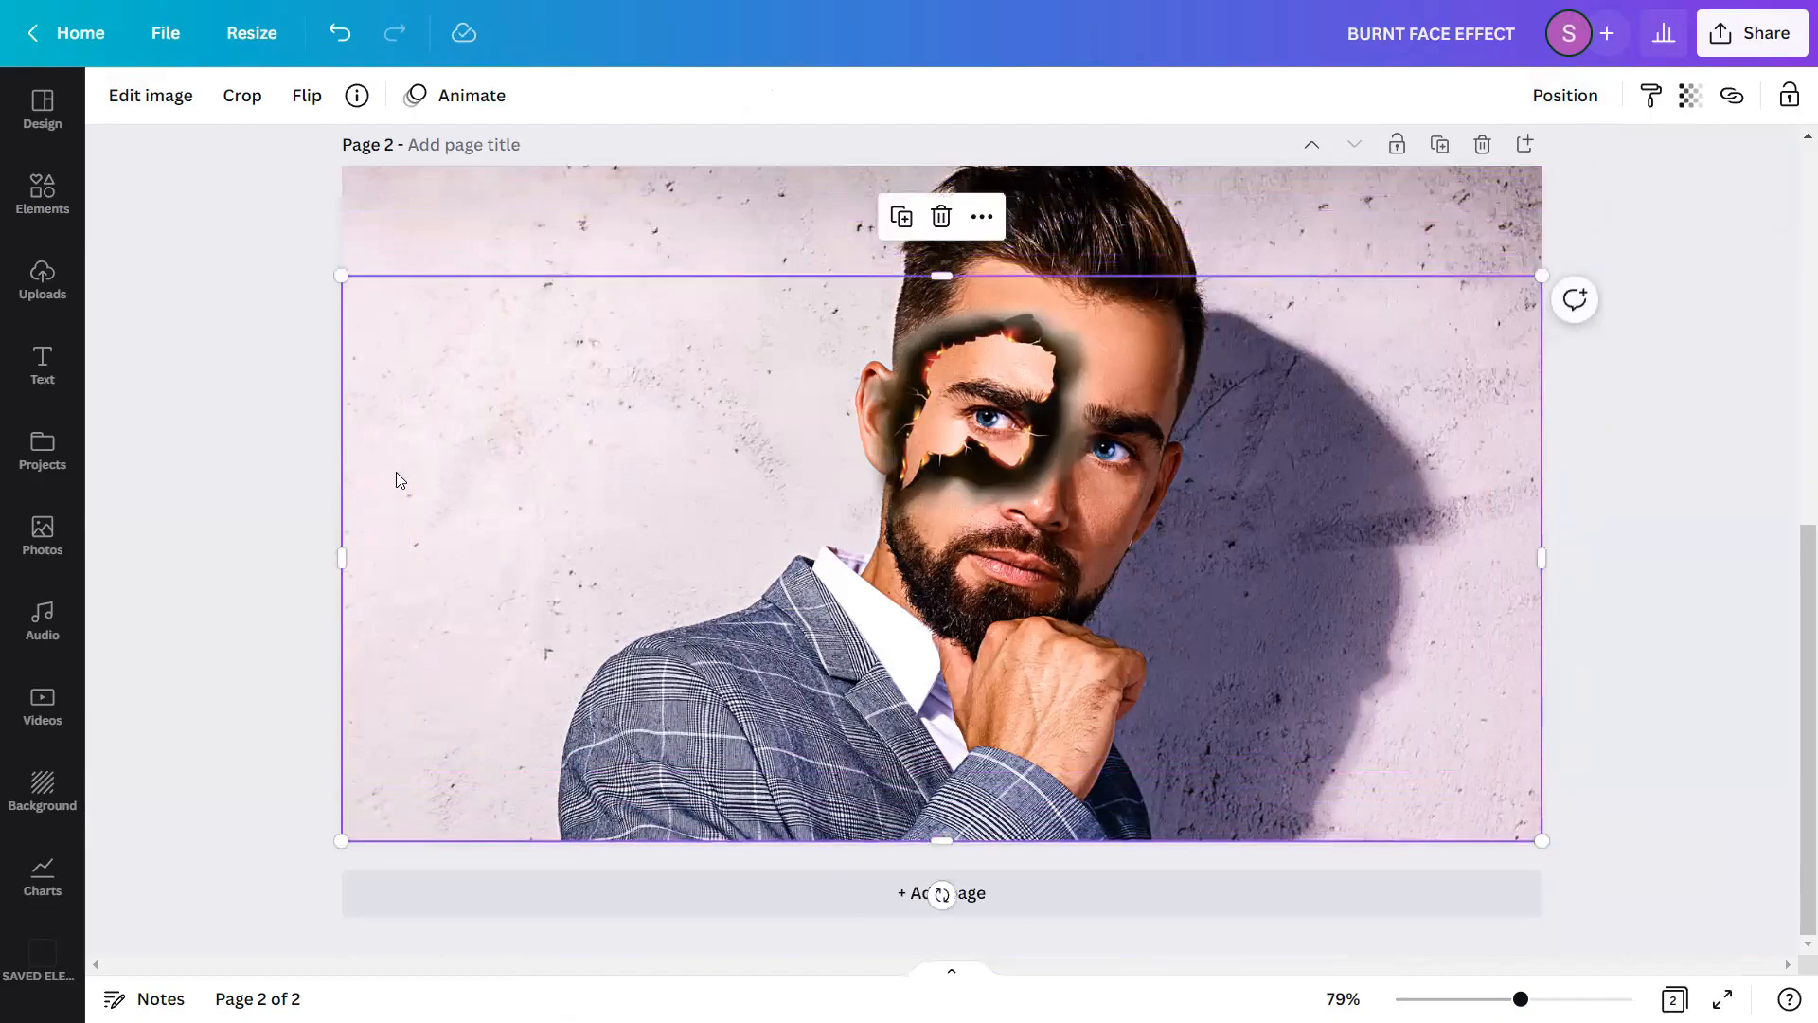
drag(336, 461, 851, 461)
drag(1085, 840, 1084, 535)
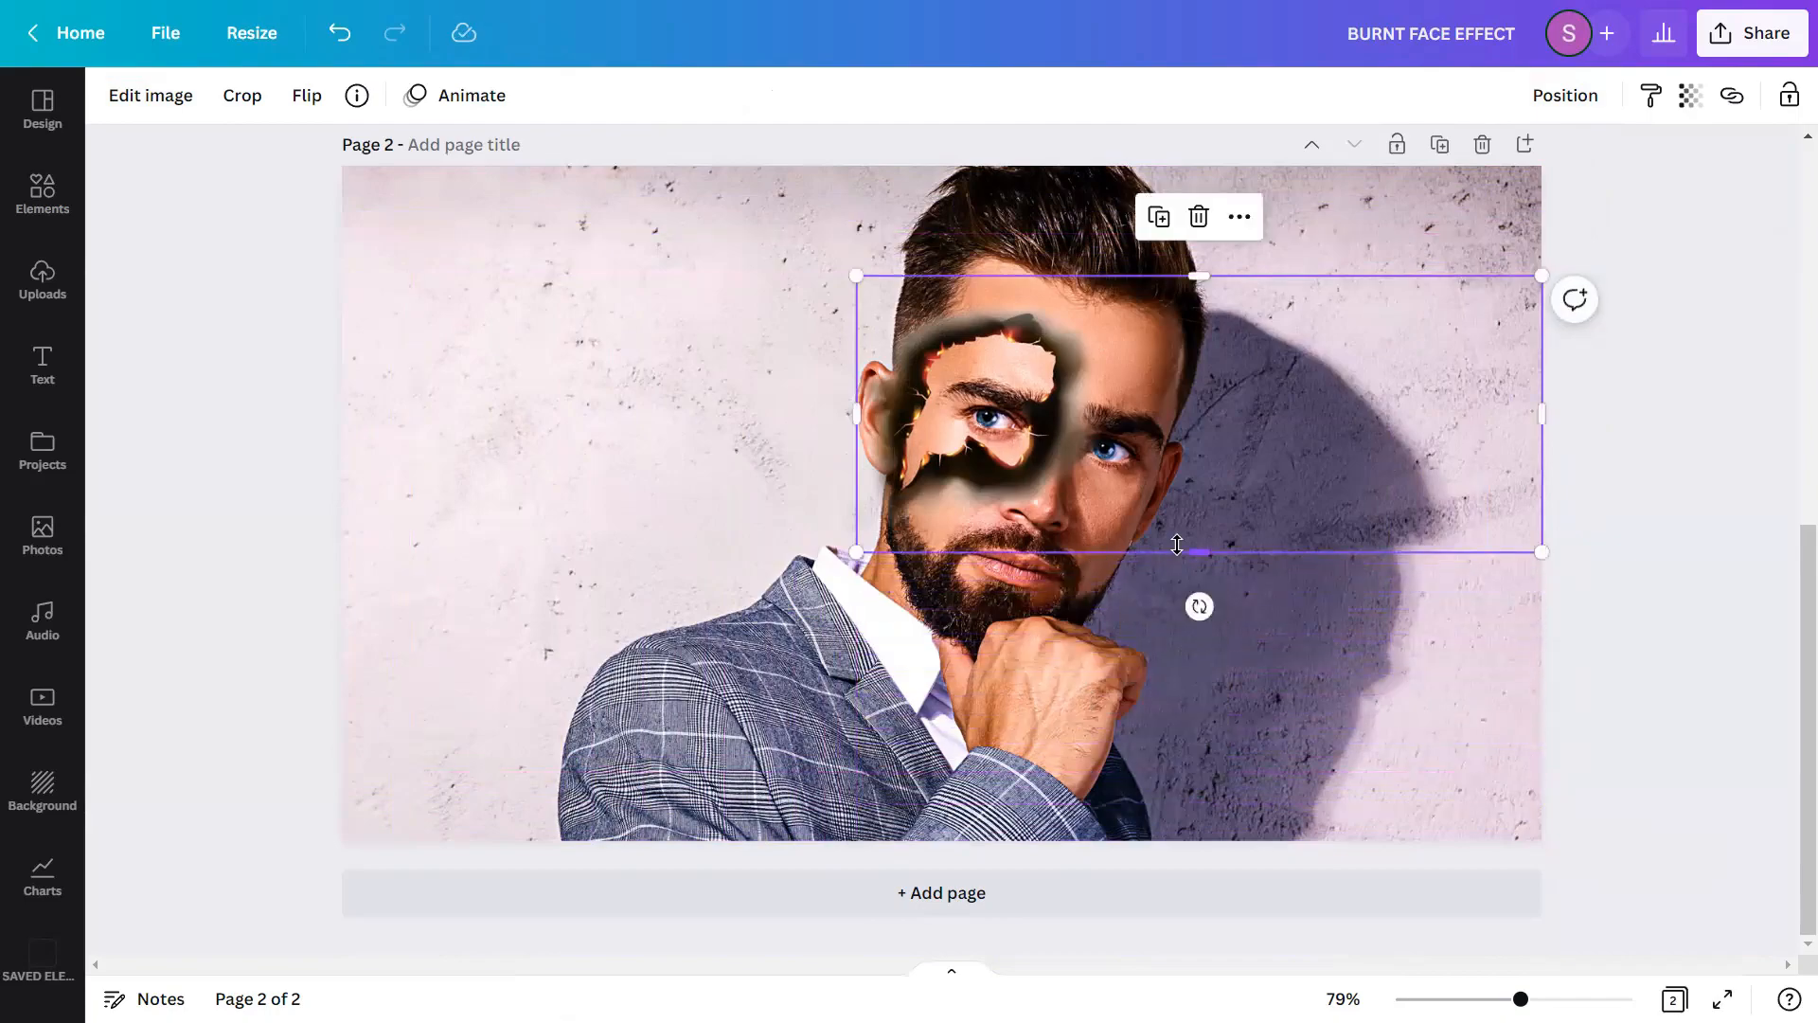
drag(1538, 414, 1121, 440)
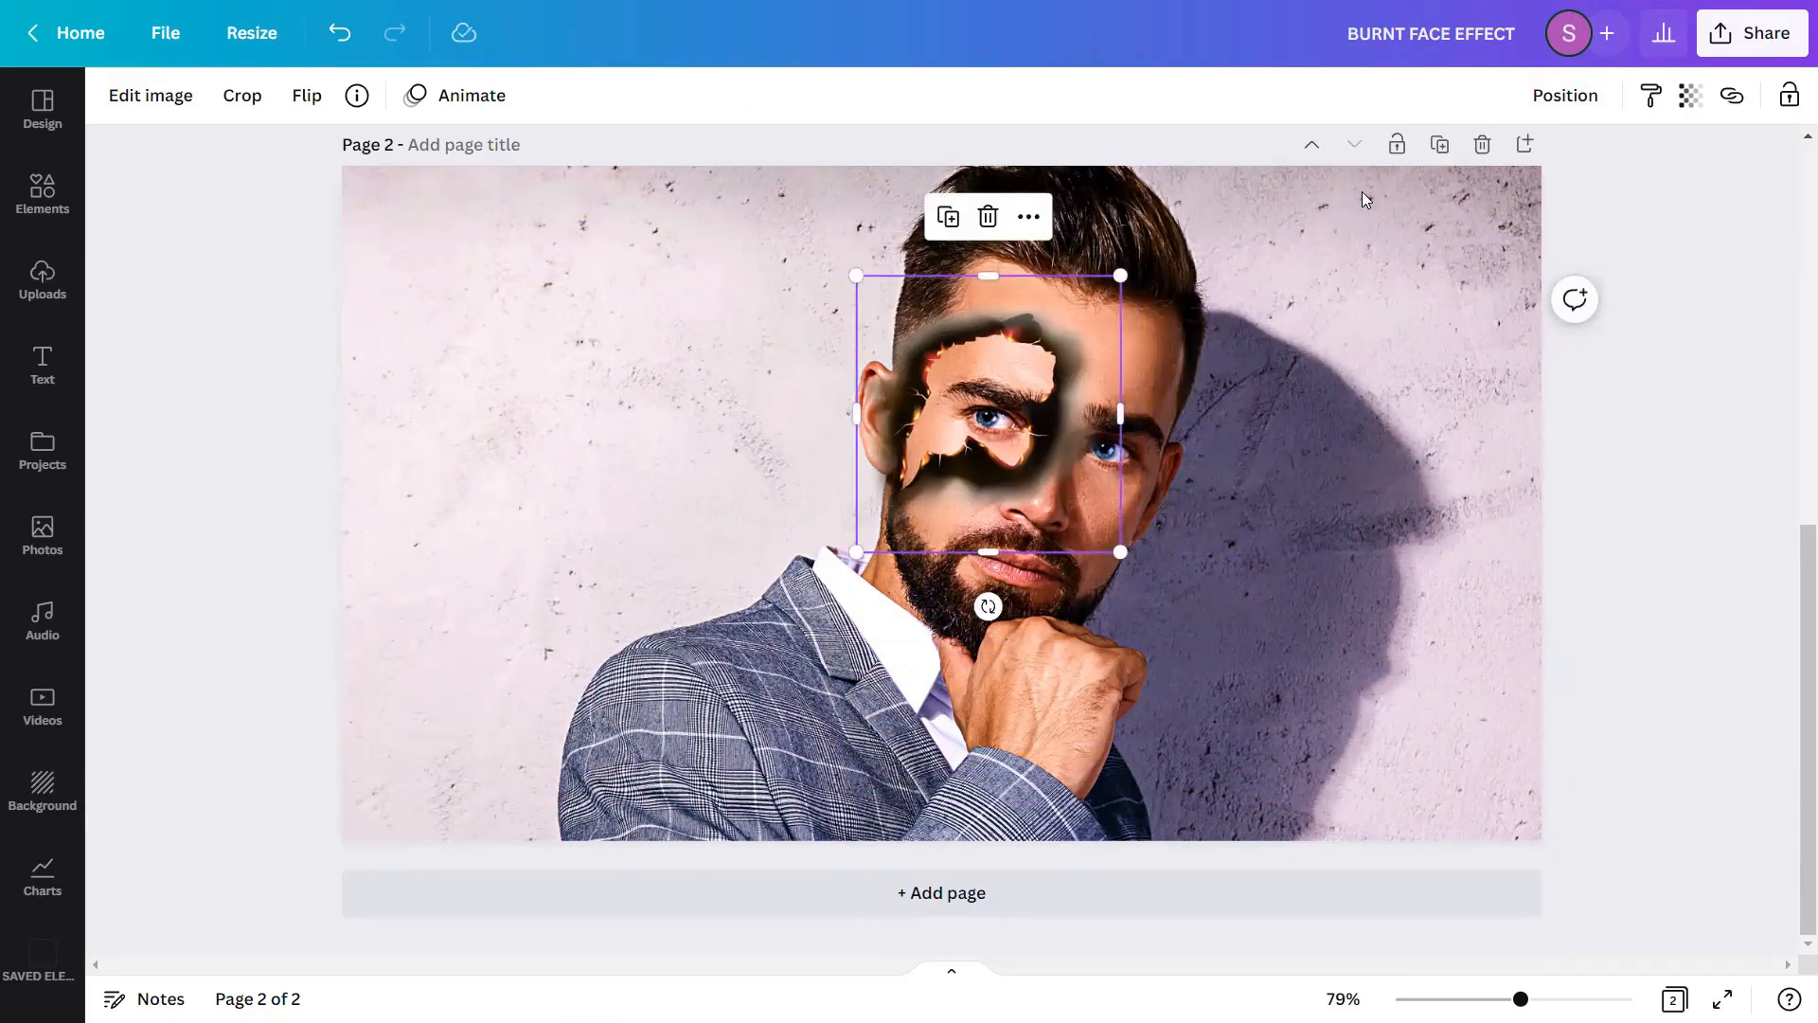
click(1537, 98)
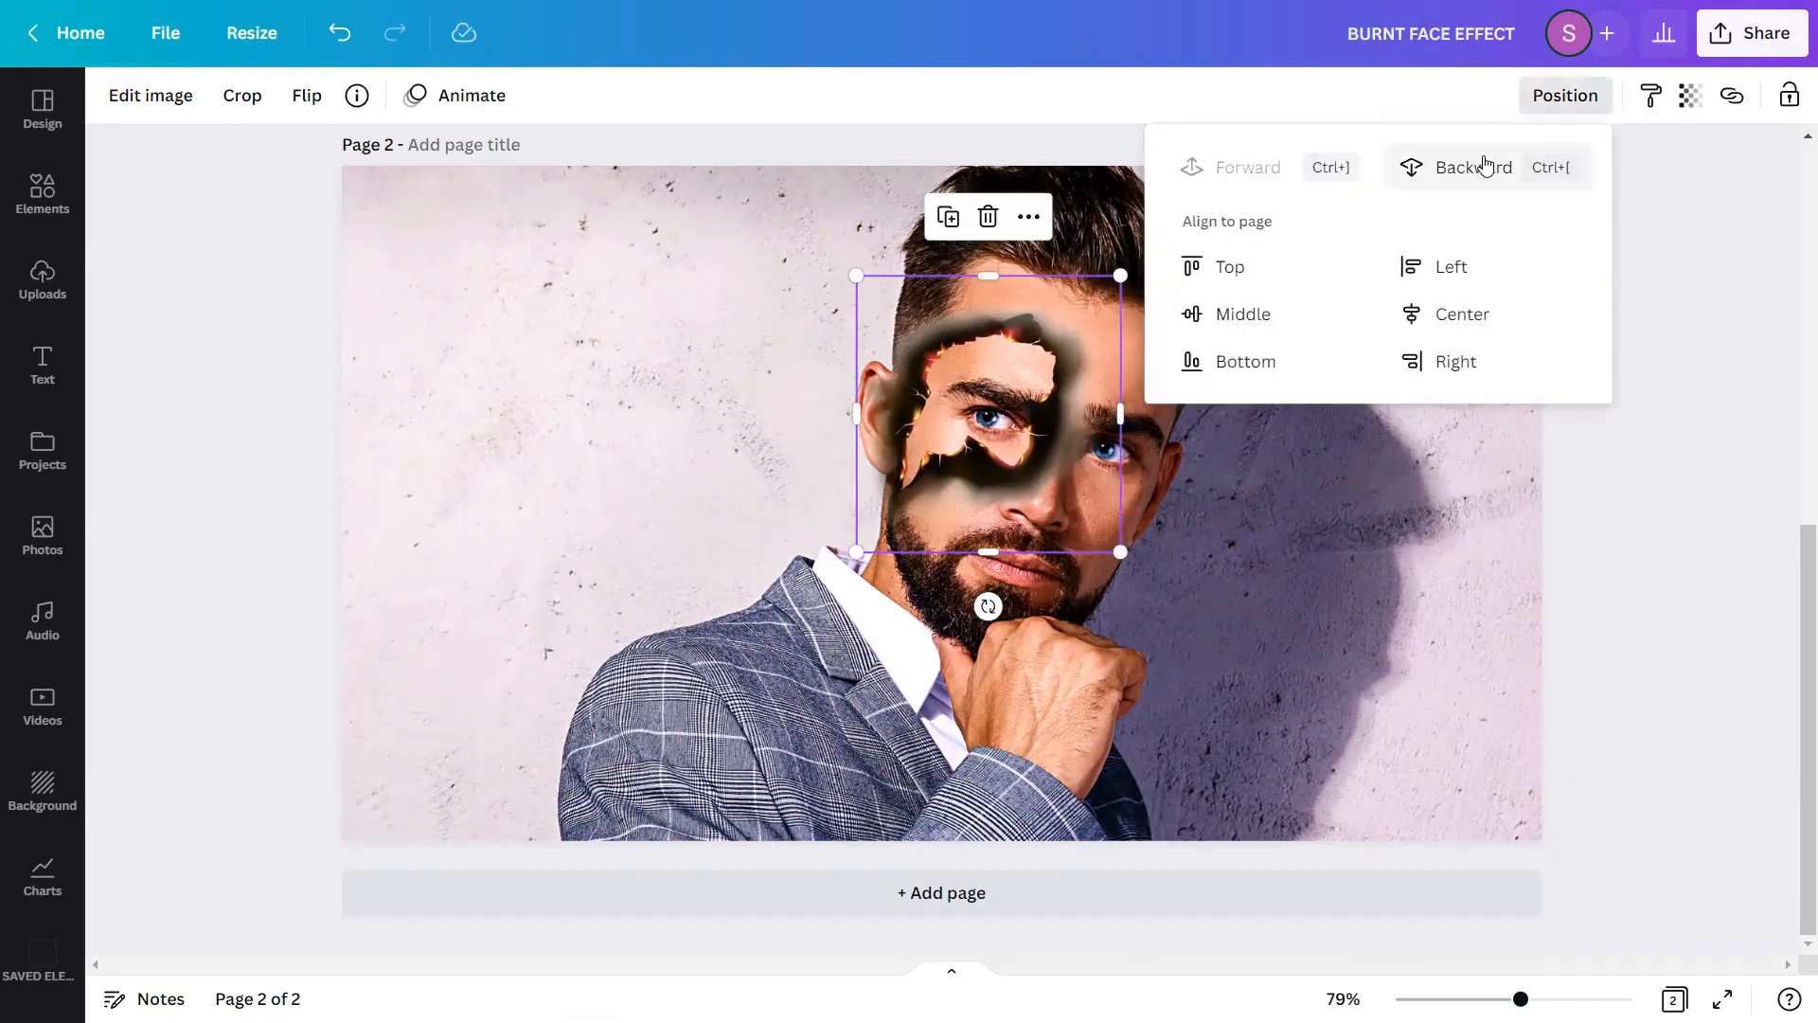
click(1689, 546)
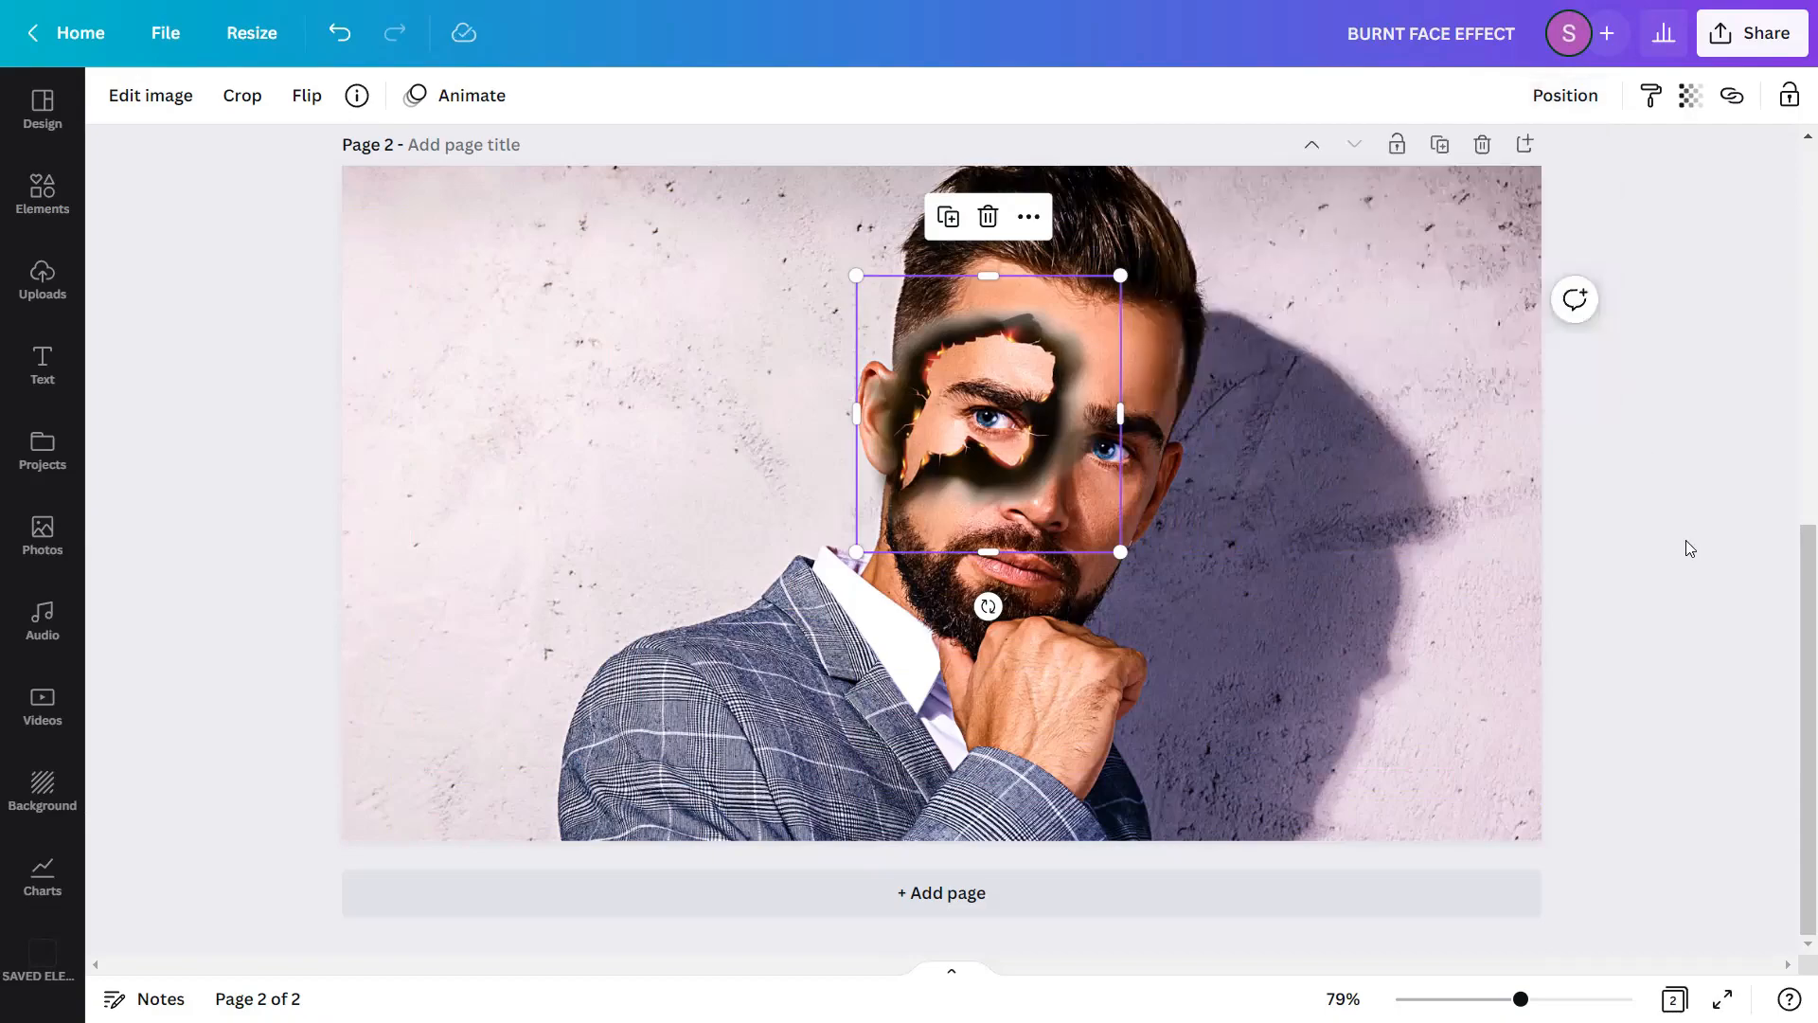
click(1690, 548)
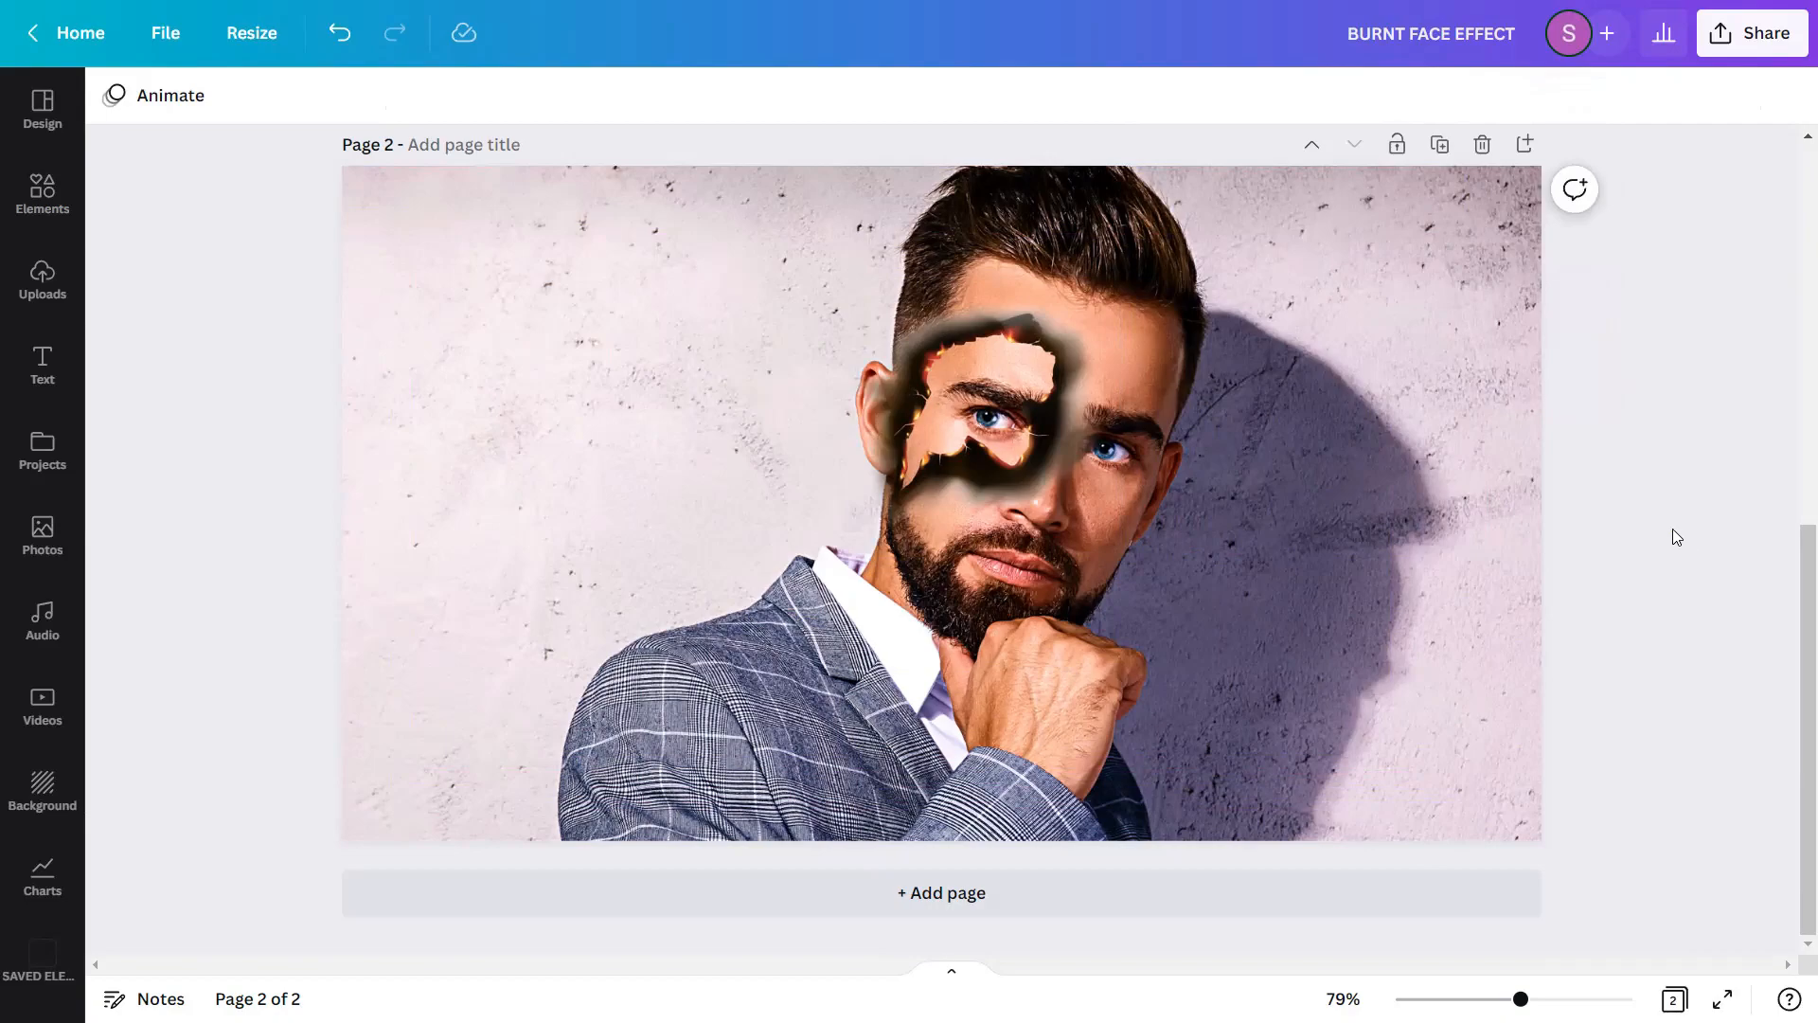
- Apply the Poster filter from the Color Pop group of the Photogenic effects to the background portrait photo on page 2
click(1369, 493)
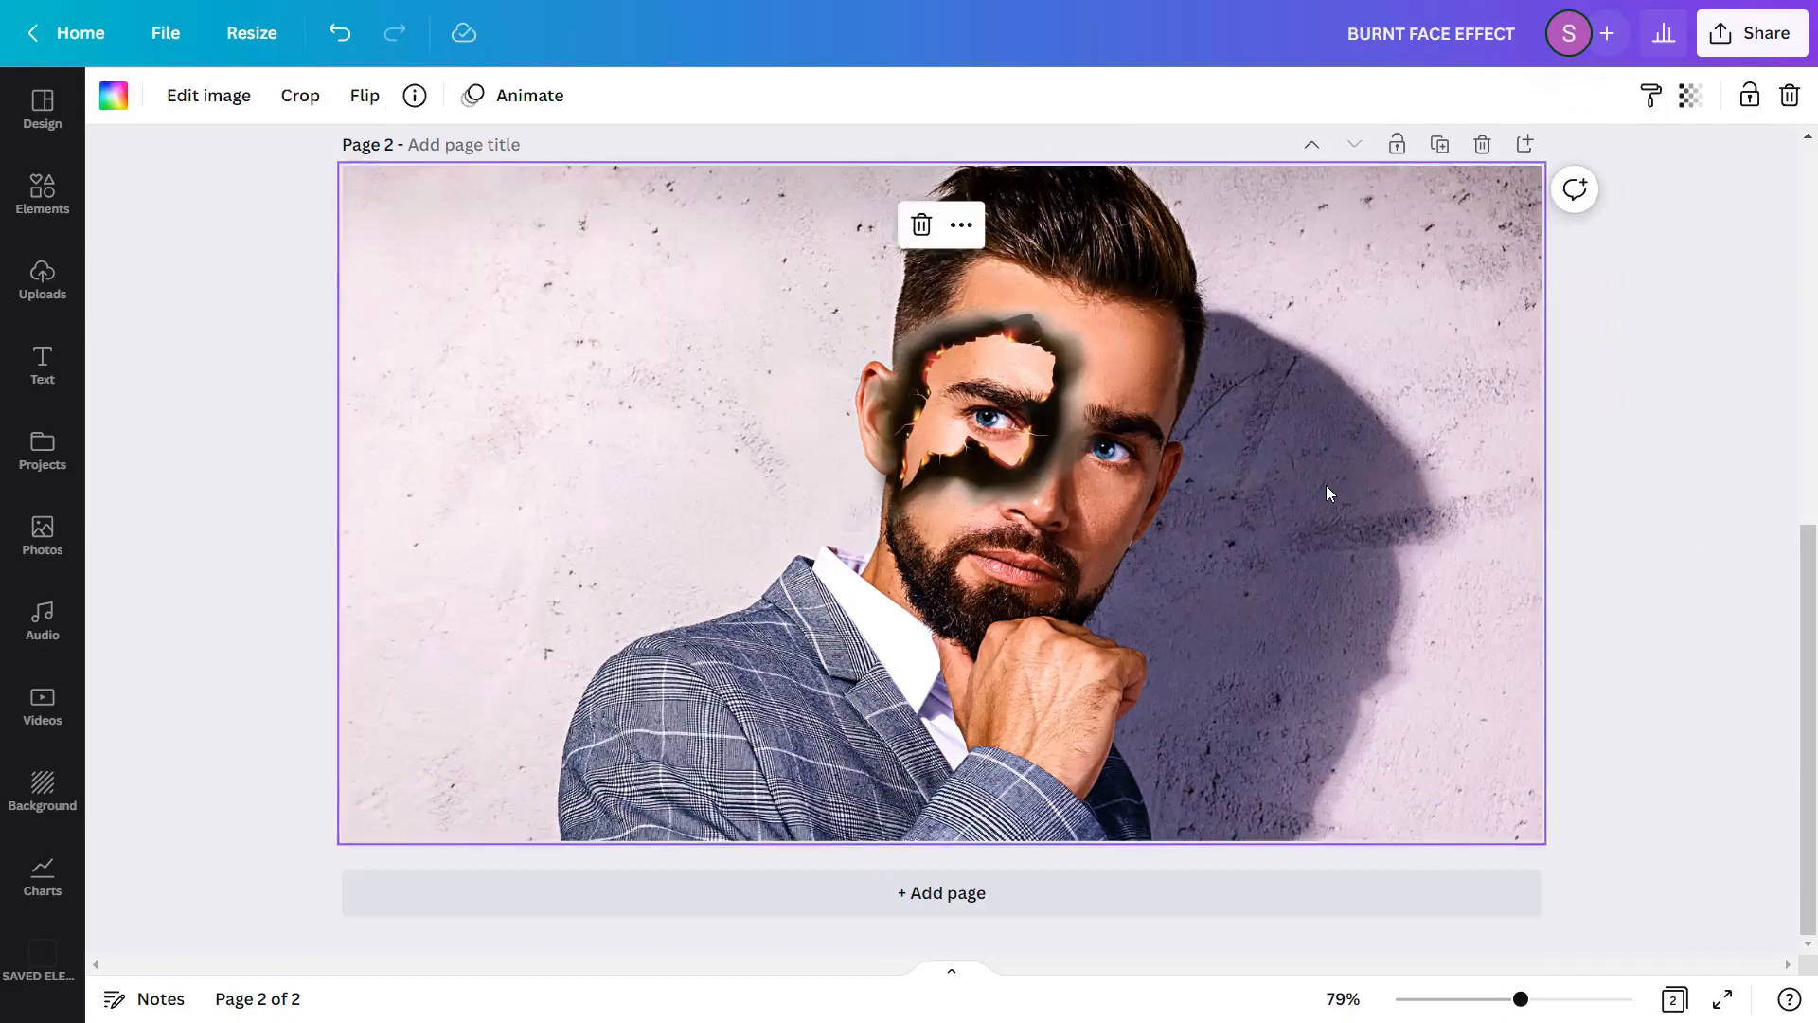
click(235, 101)
scroll(235, 394, down, 5)
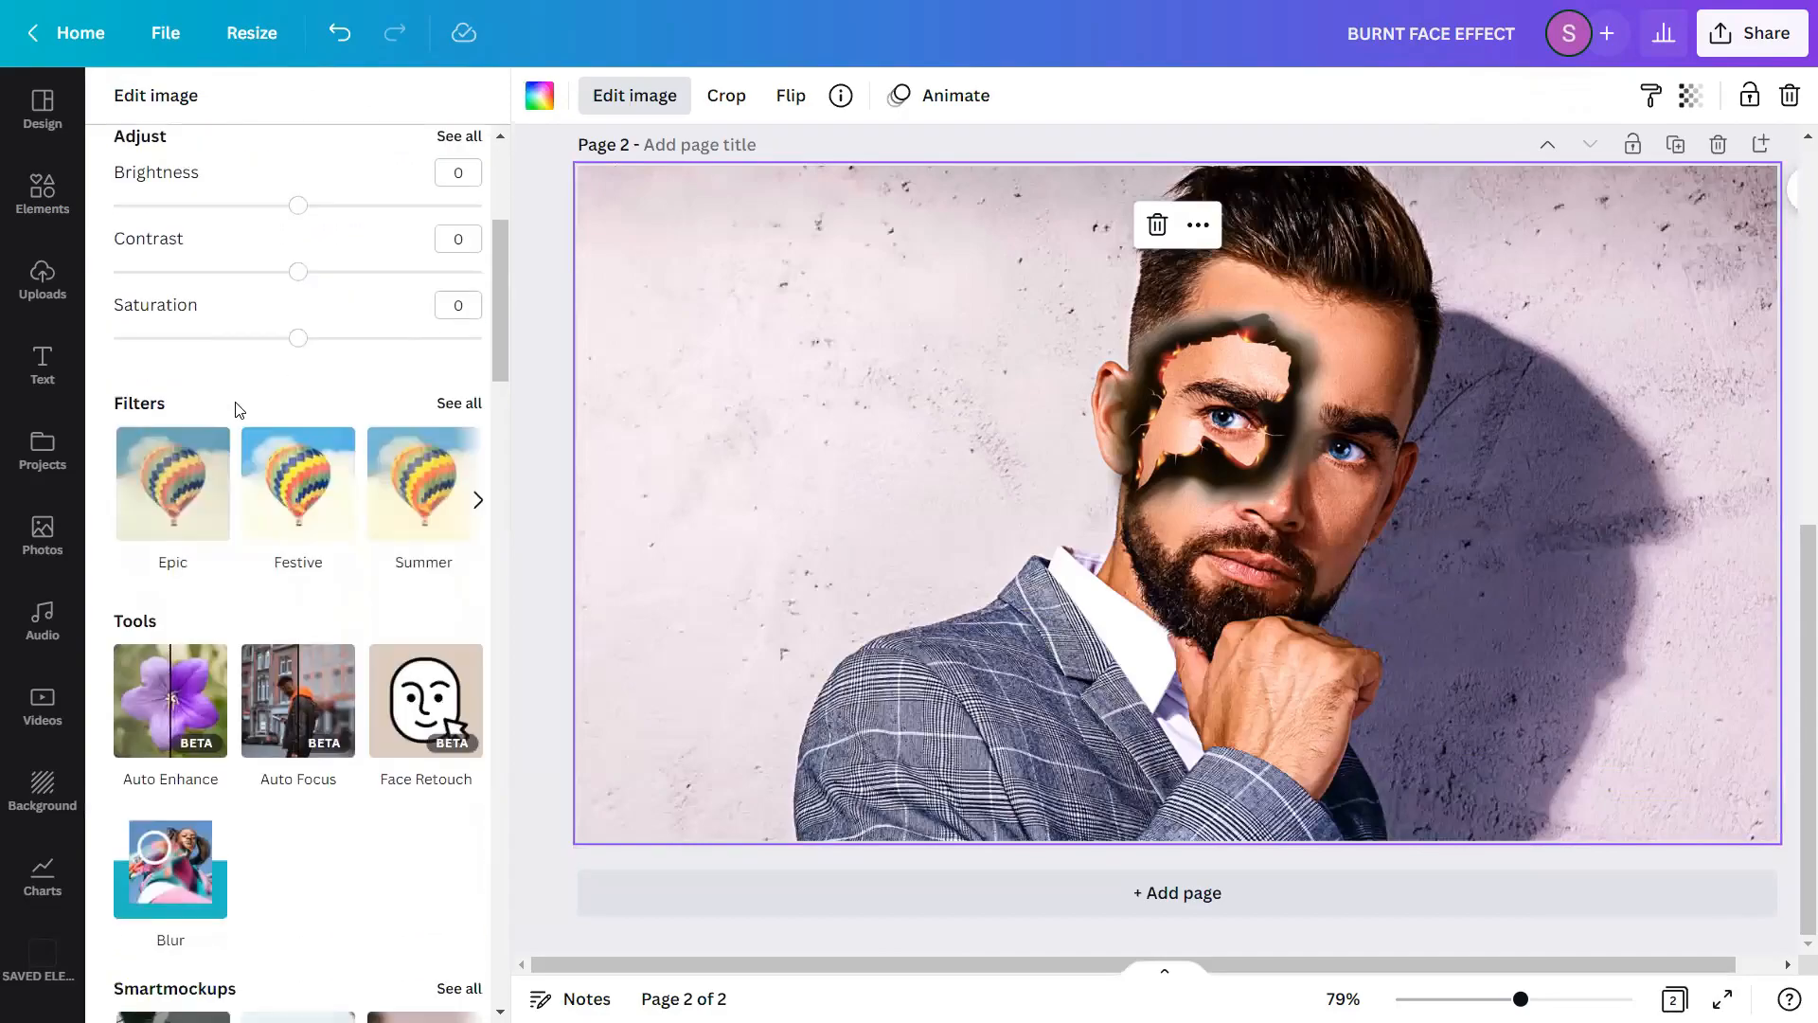
scroll(238, 409, down, 12)
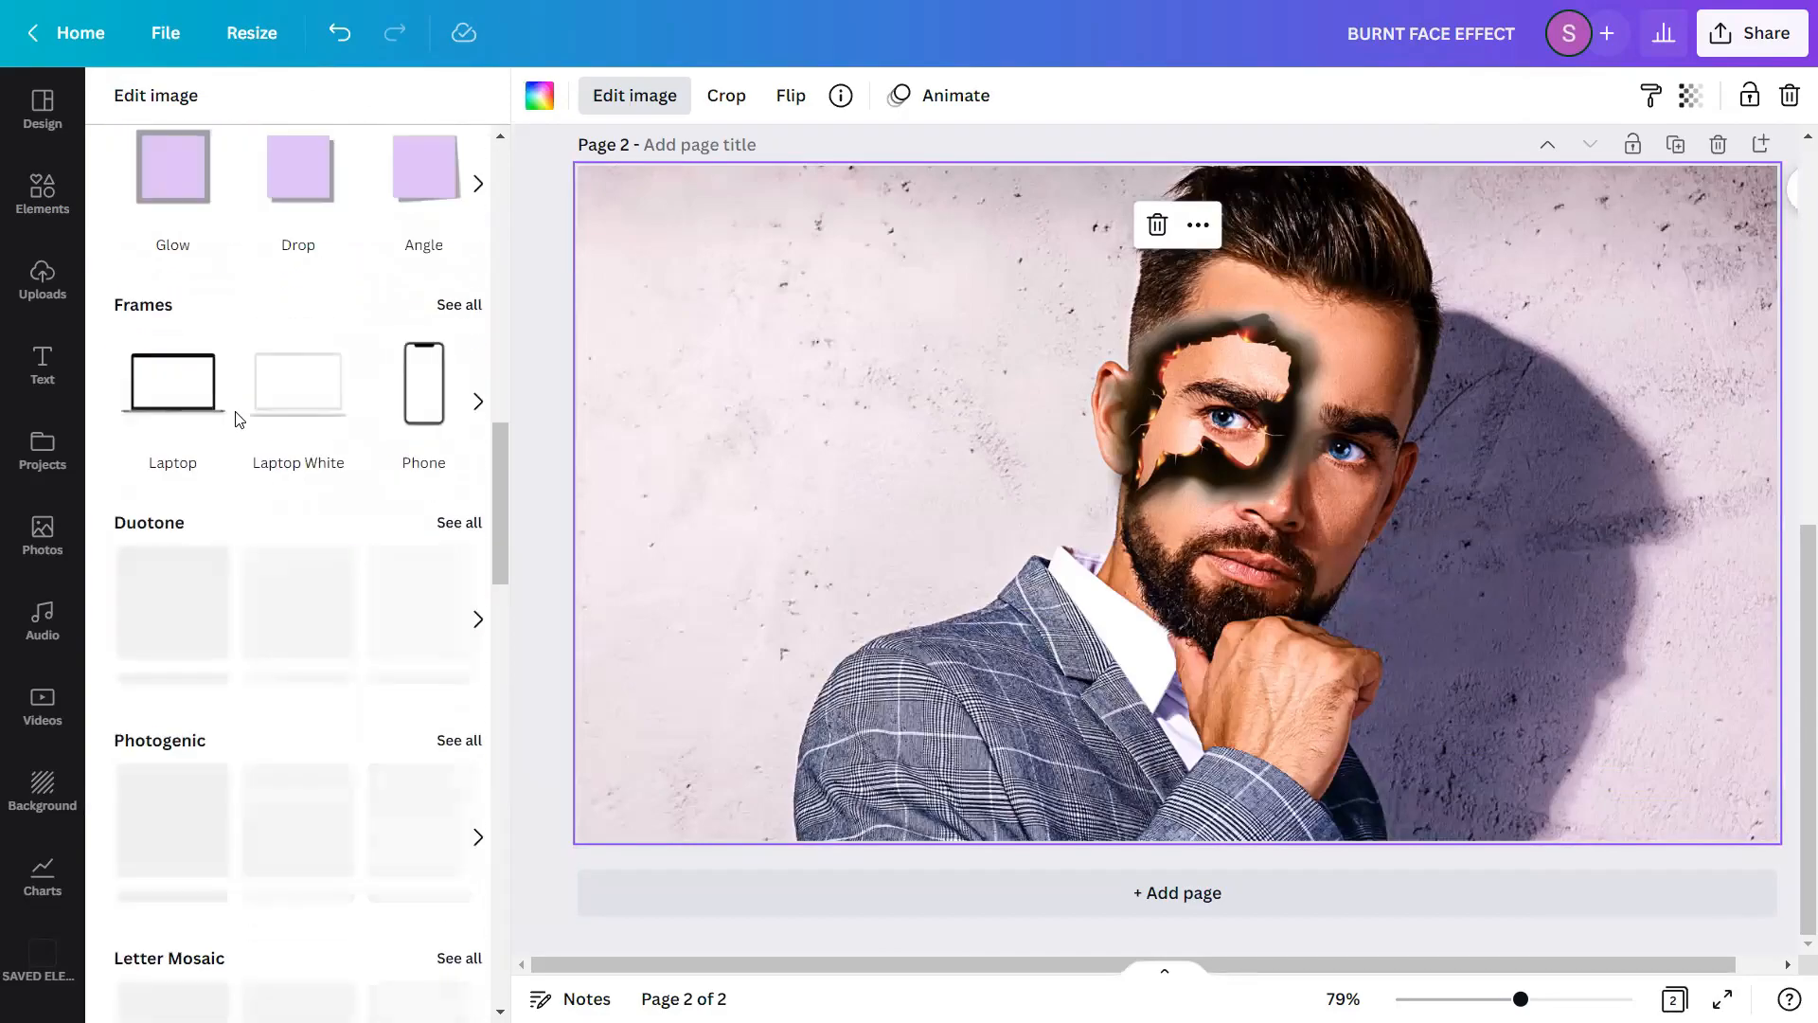
scroll(237, 417, down, 4)
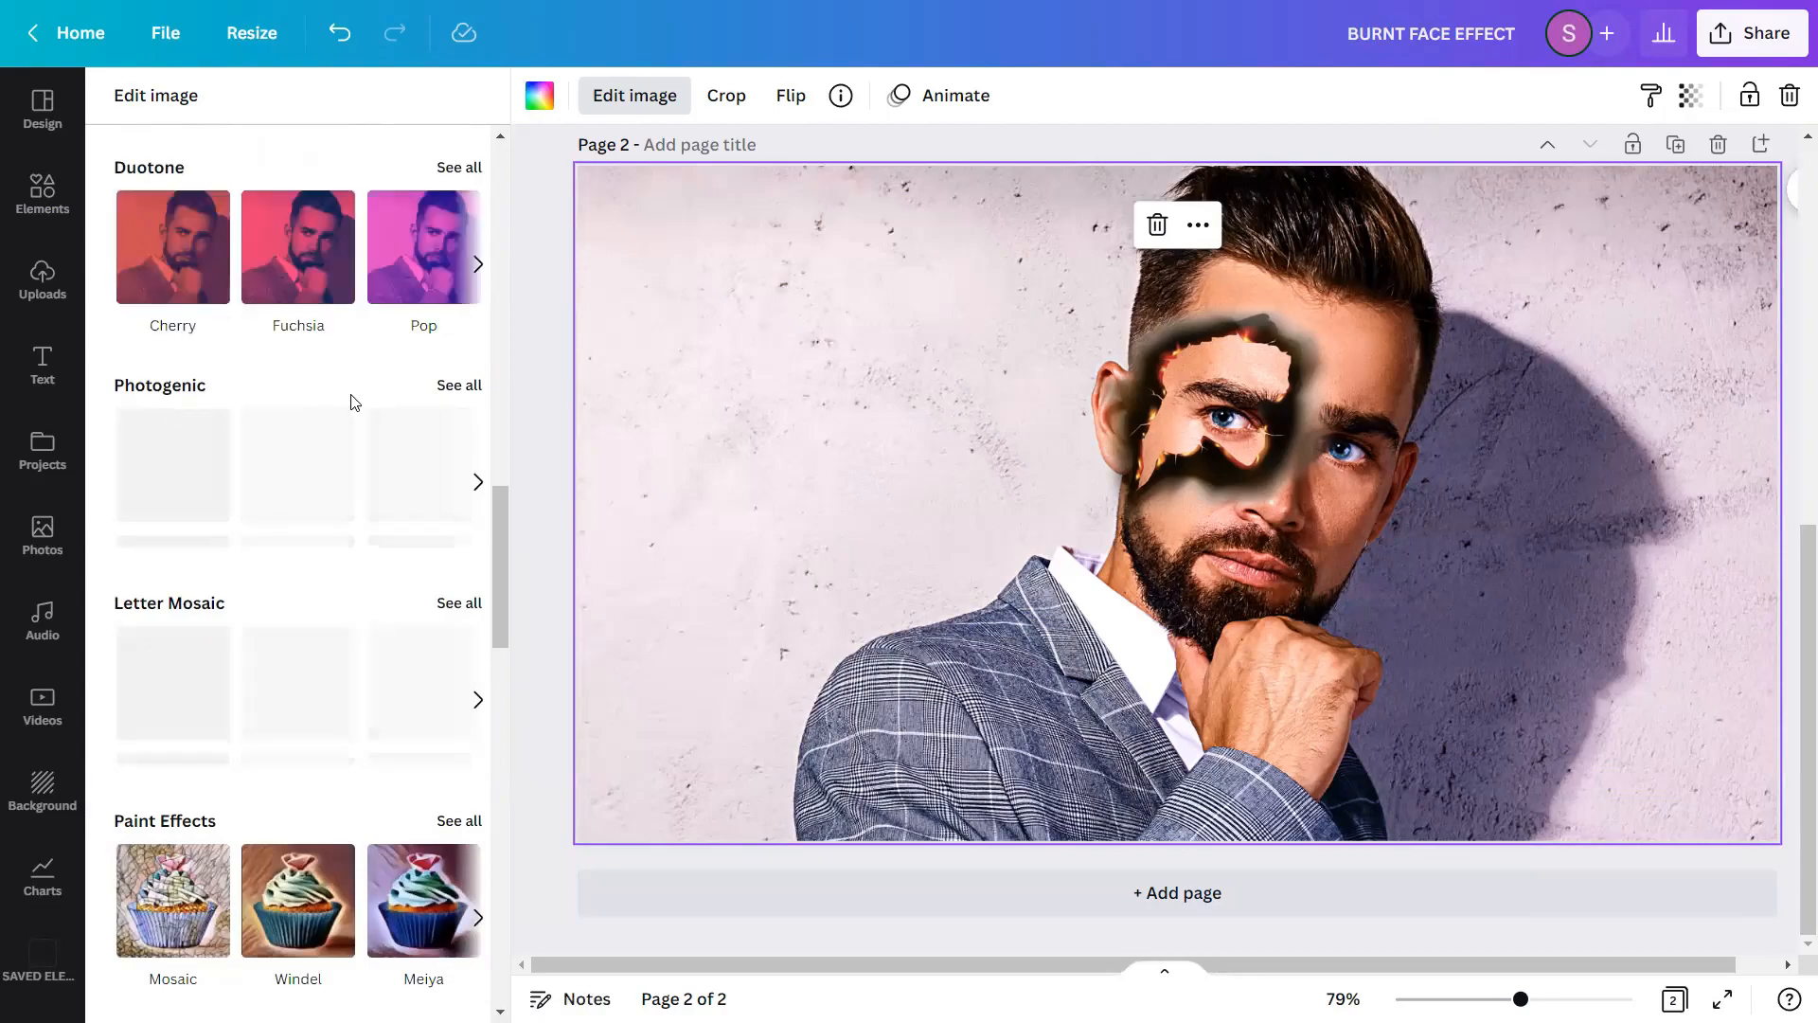
click(454, 385)
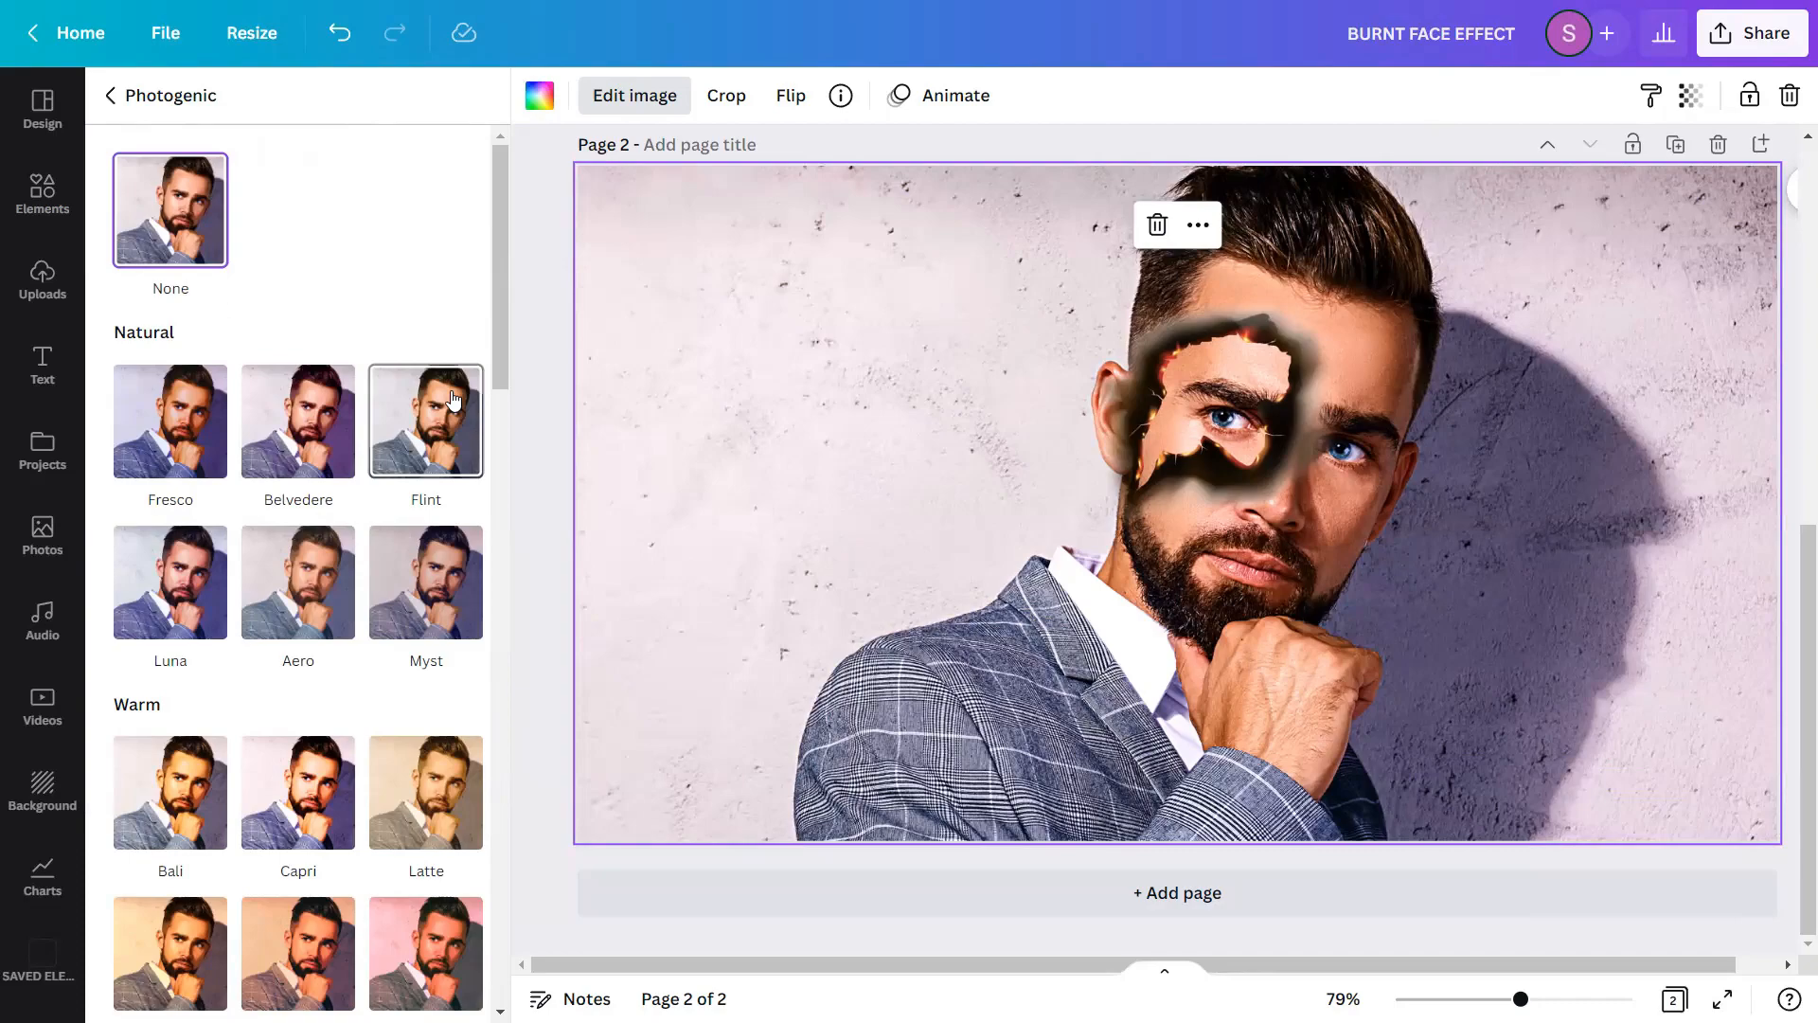
scroll(453, 401, down, 1)
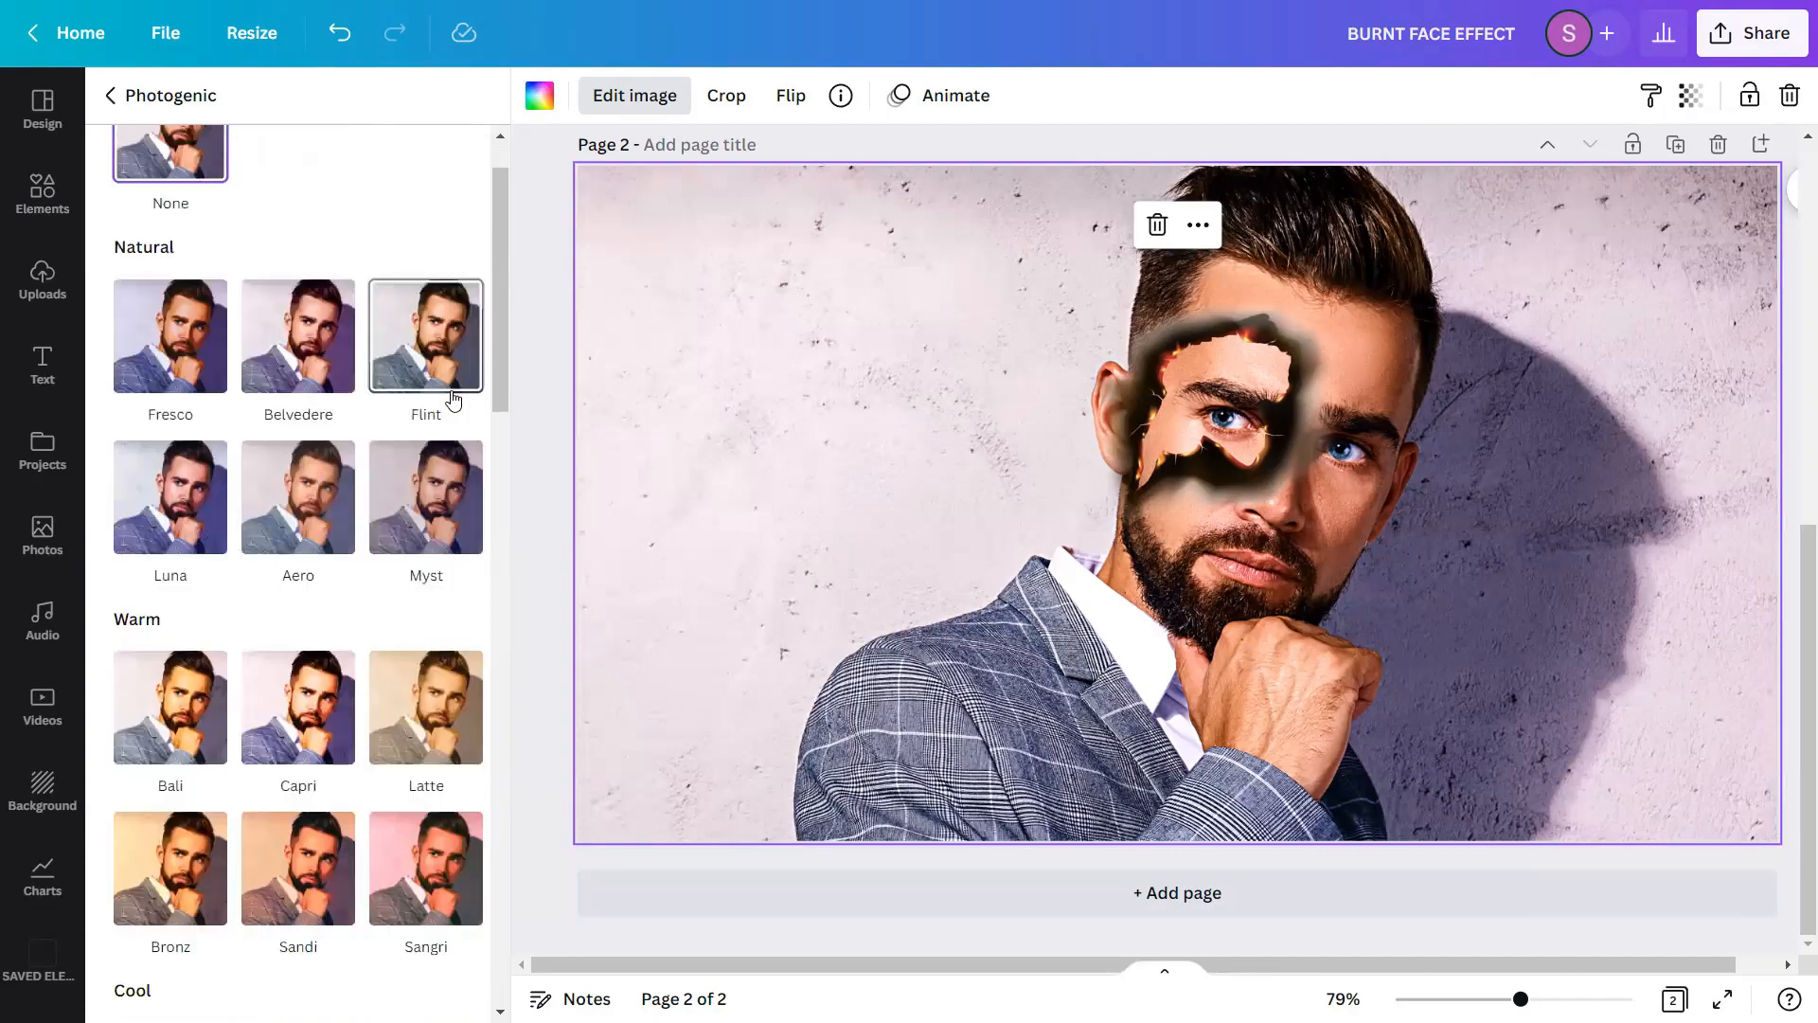
scroll(453, 400, down, 7)
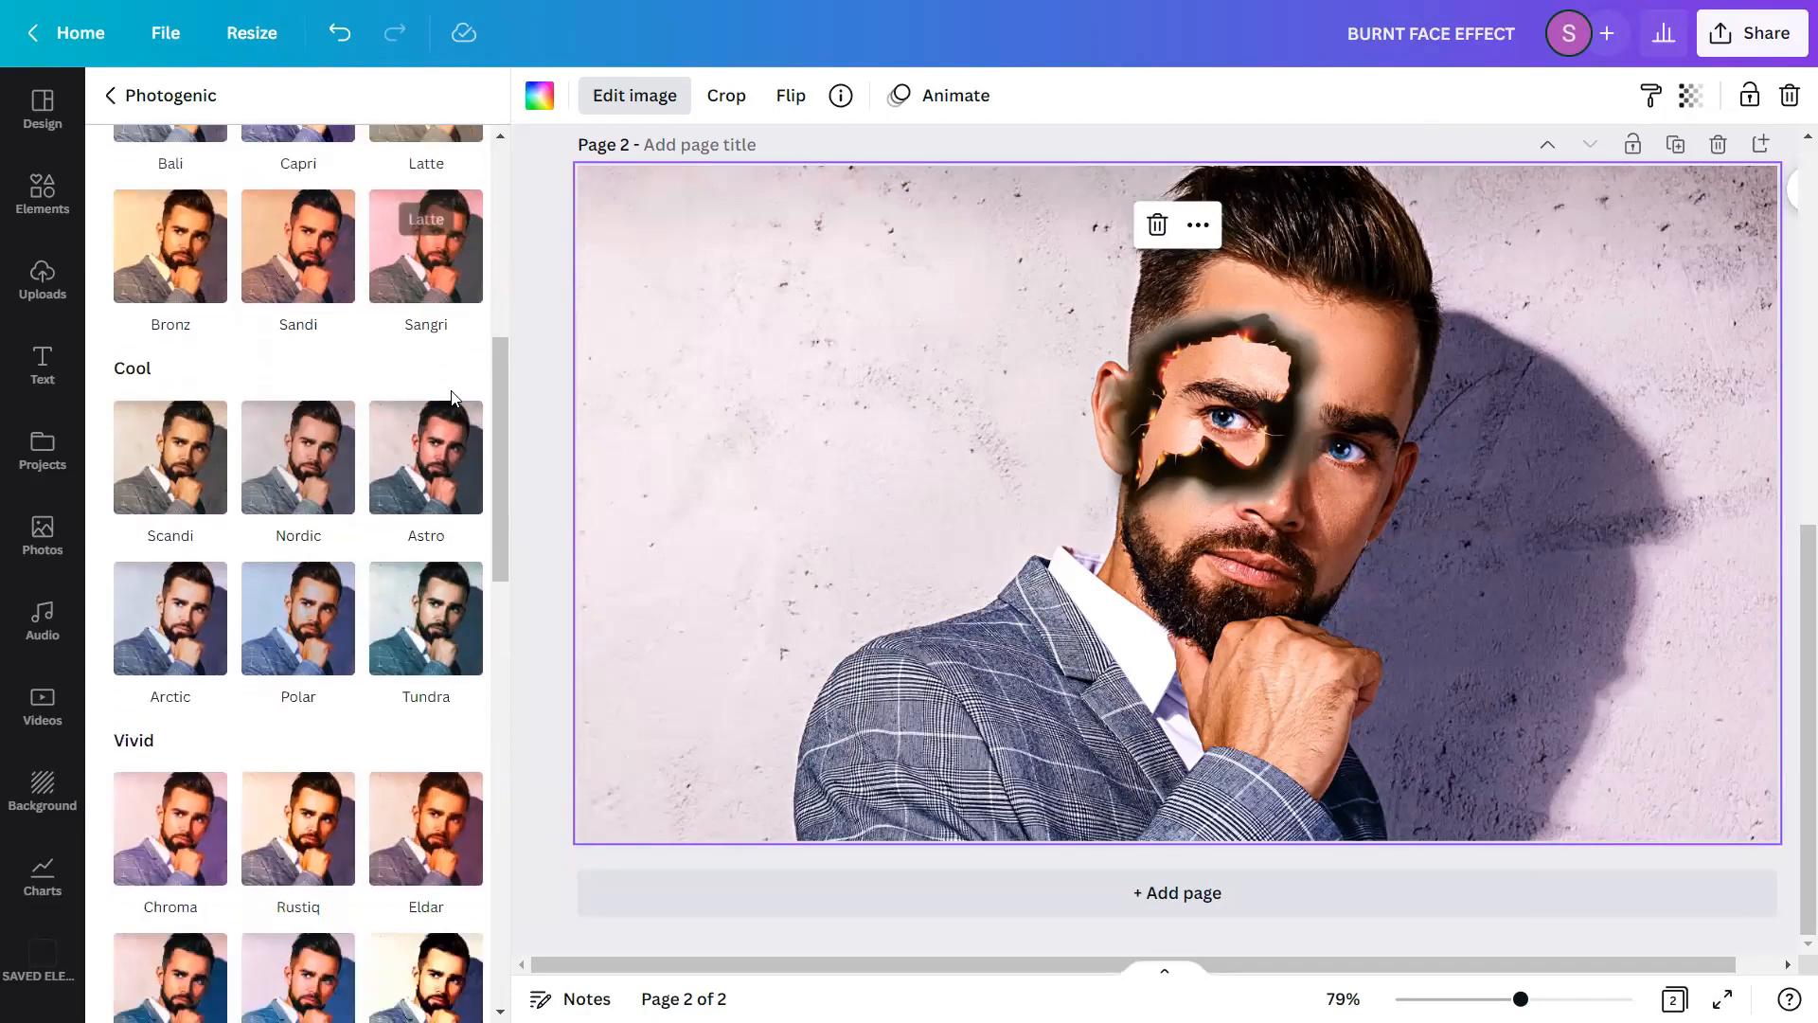
scroll(451, 398, down, 4)
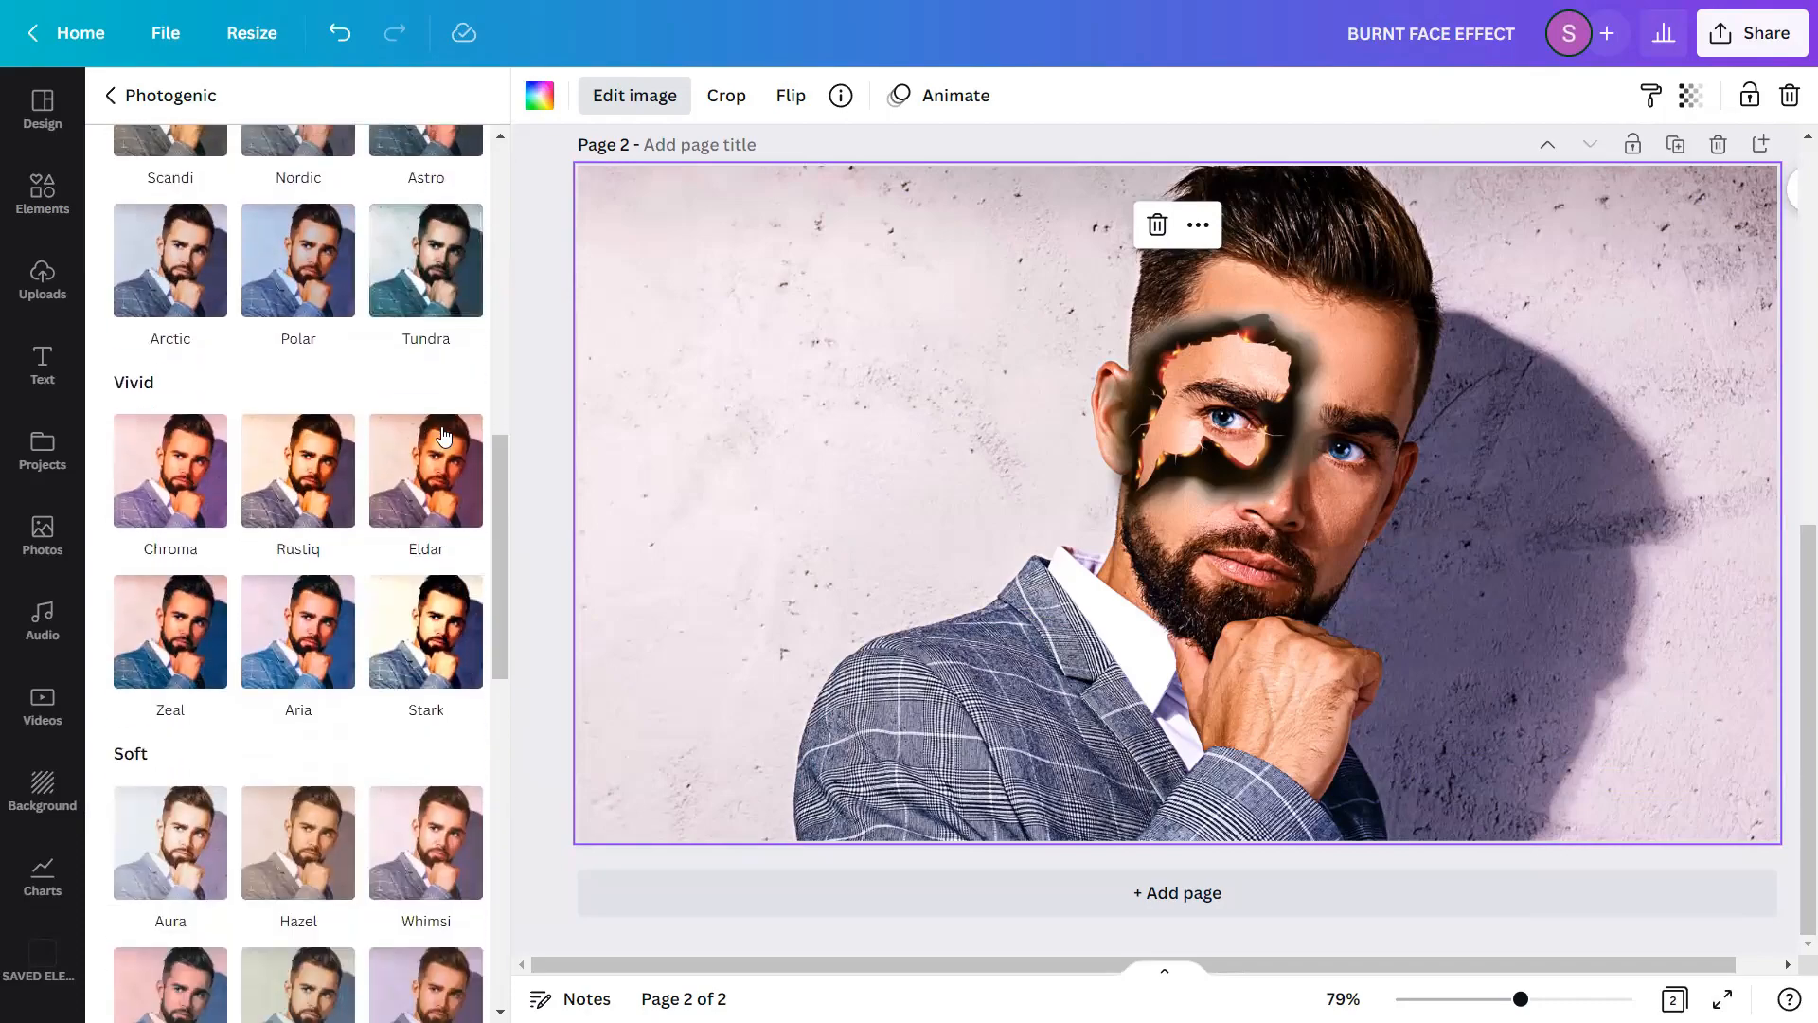
scroll(442, 436, down, 3)
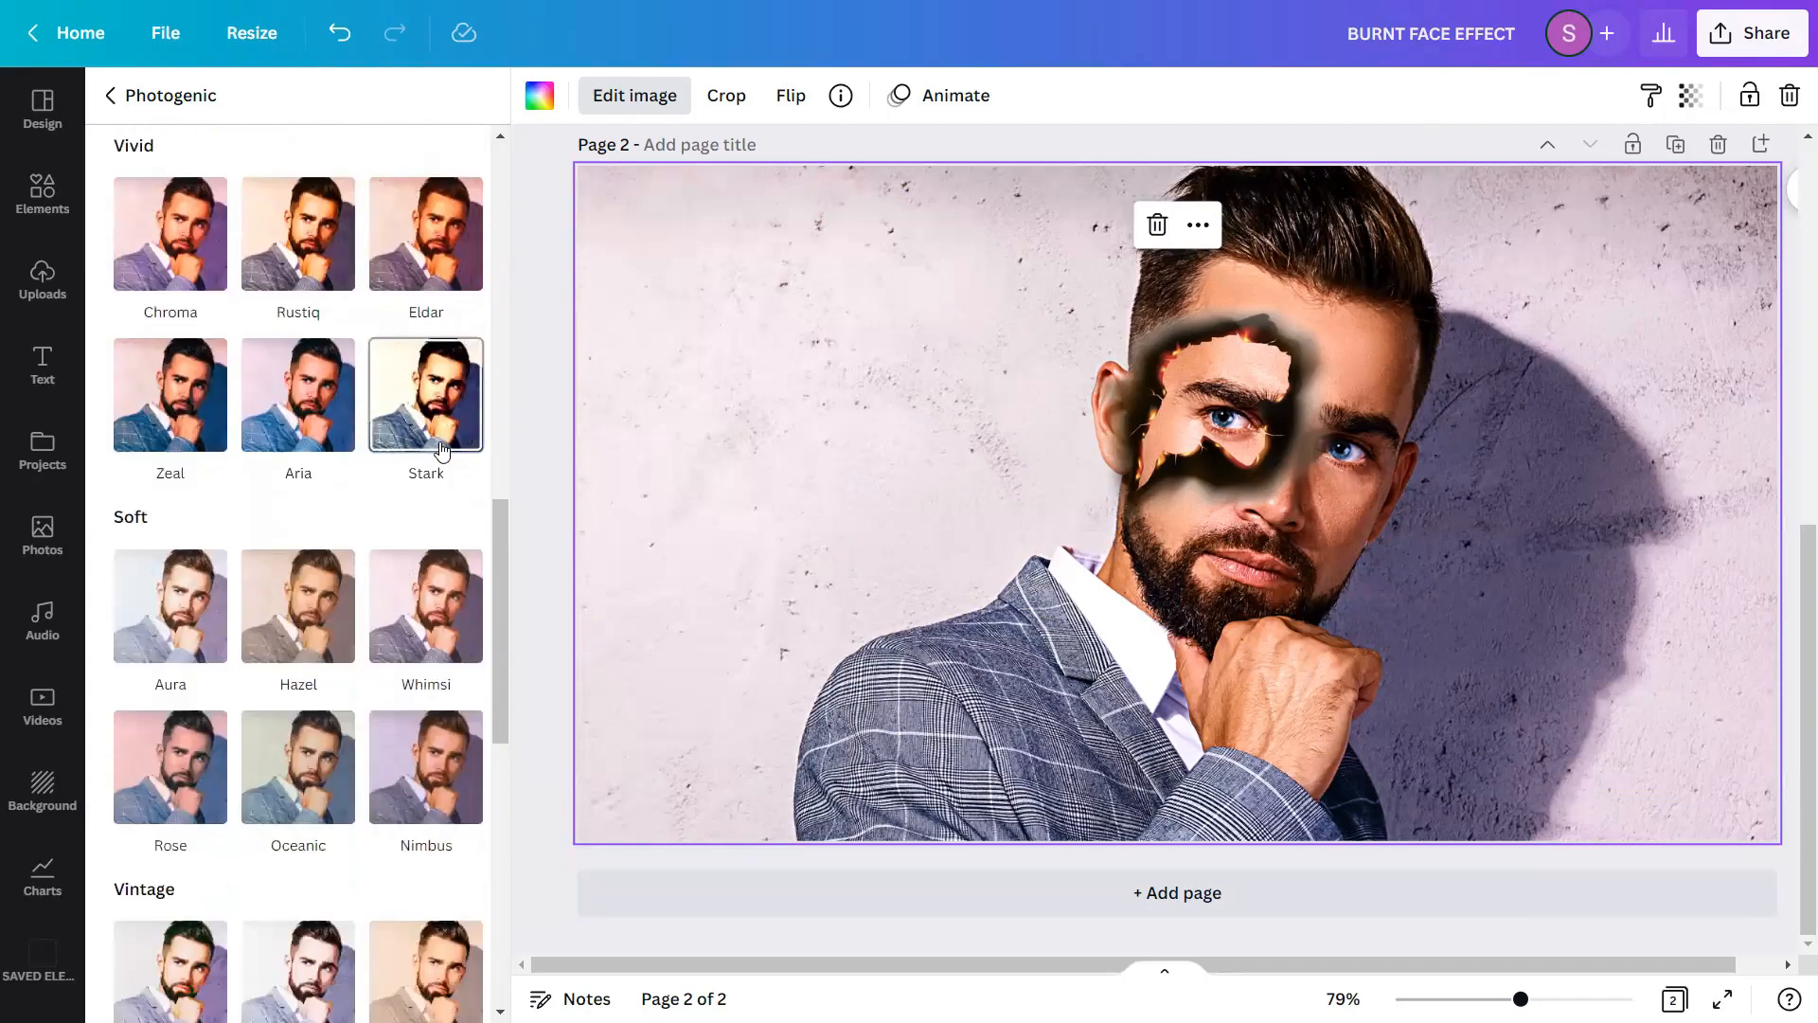
scroll(443, 450, down, 3)
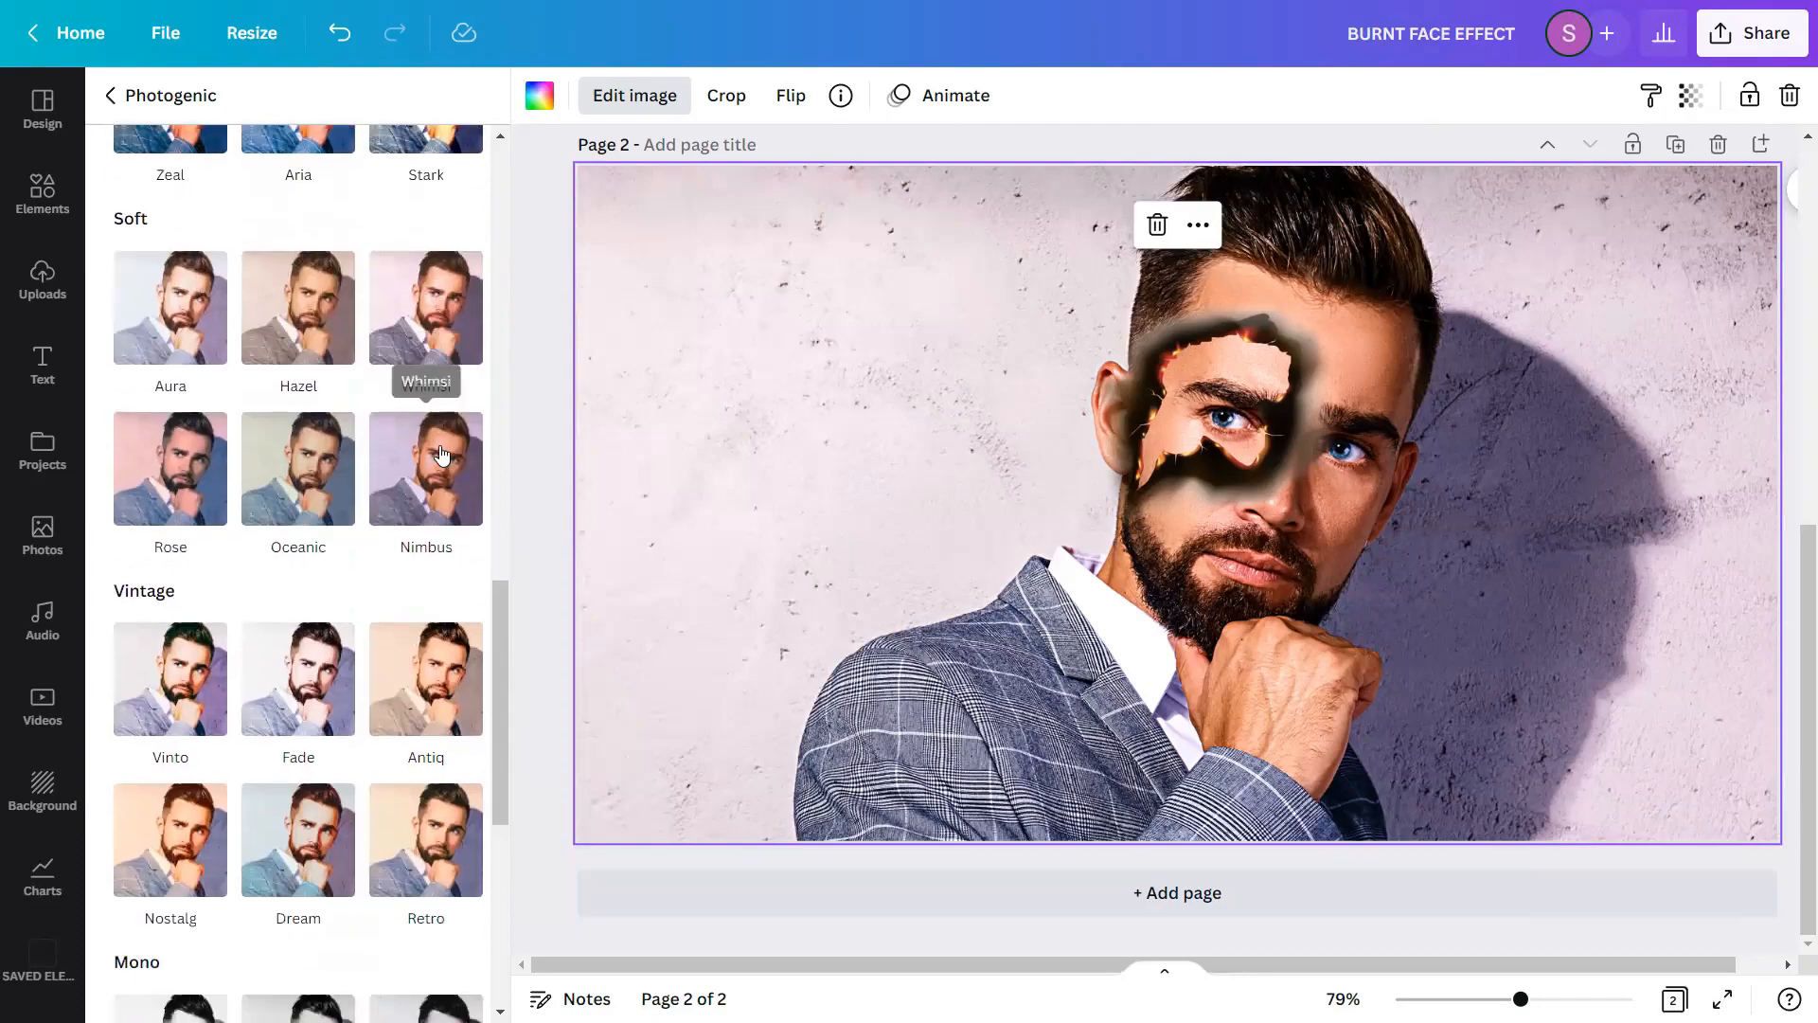
scroll(438, 447, down, 2)
scroll(439, 453, down, 4)
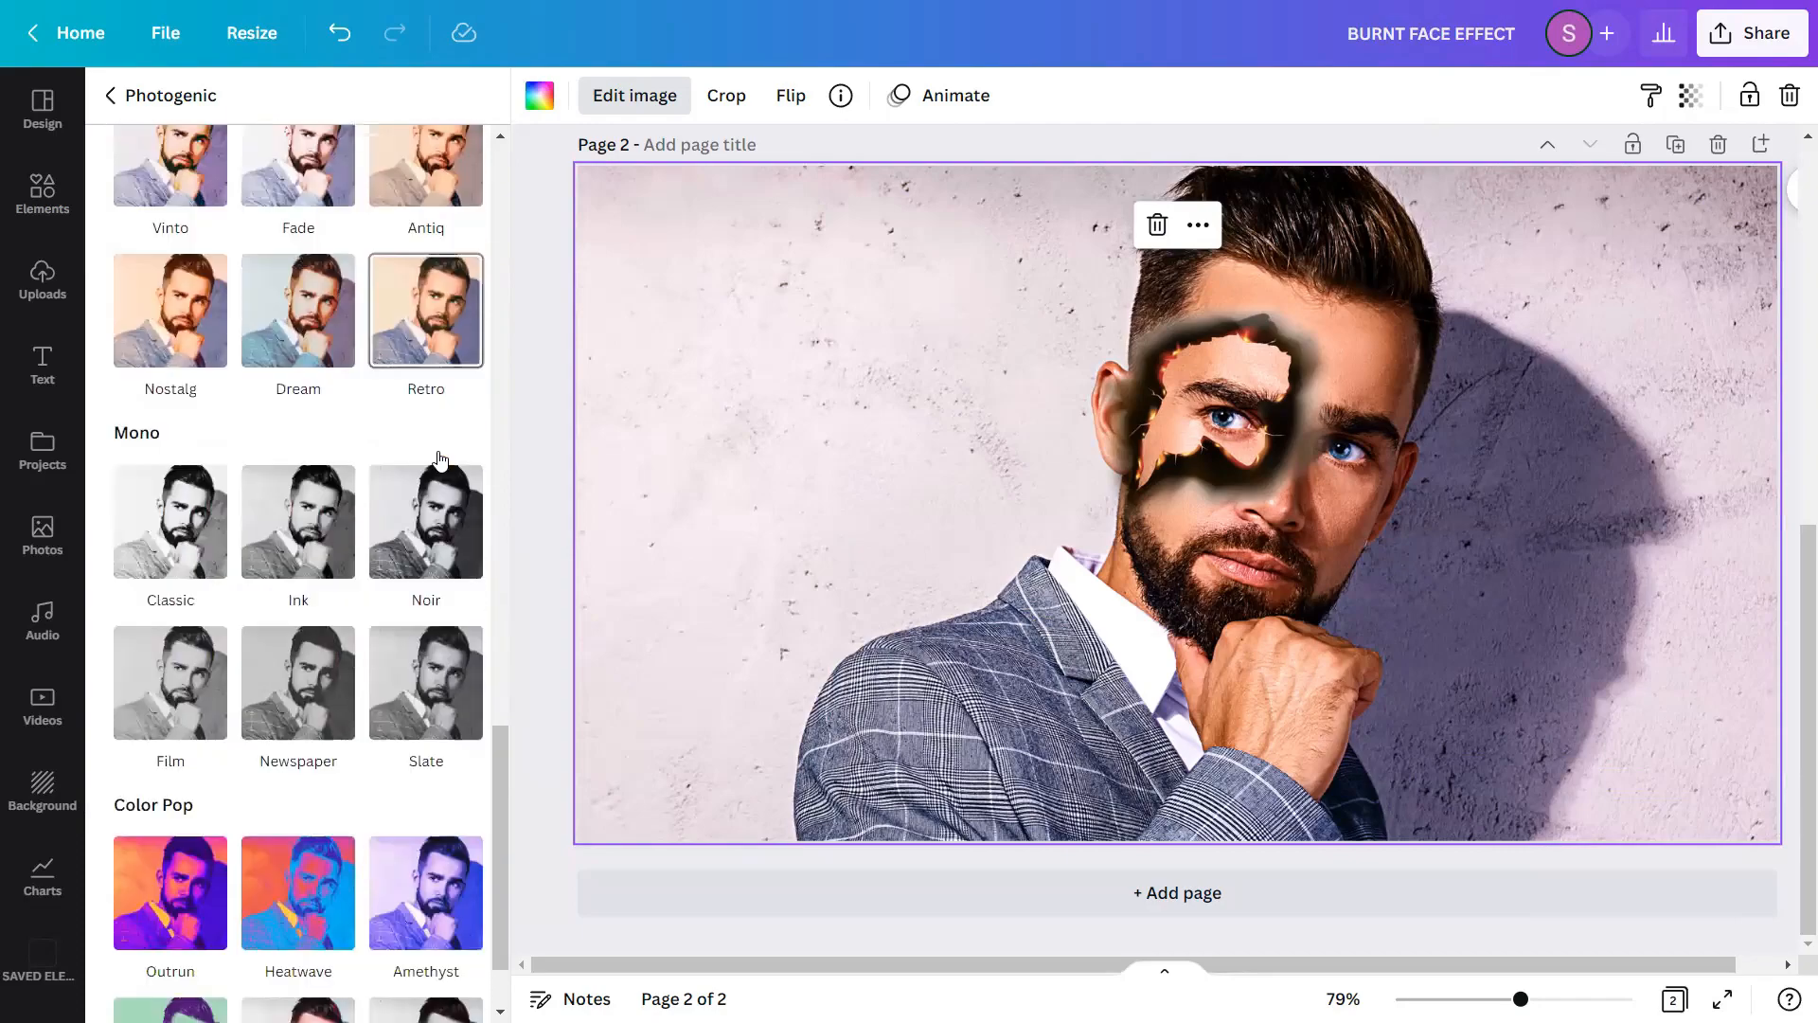
scroll(438, 459, down, 1)
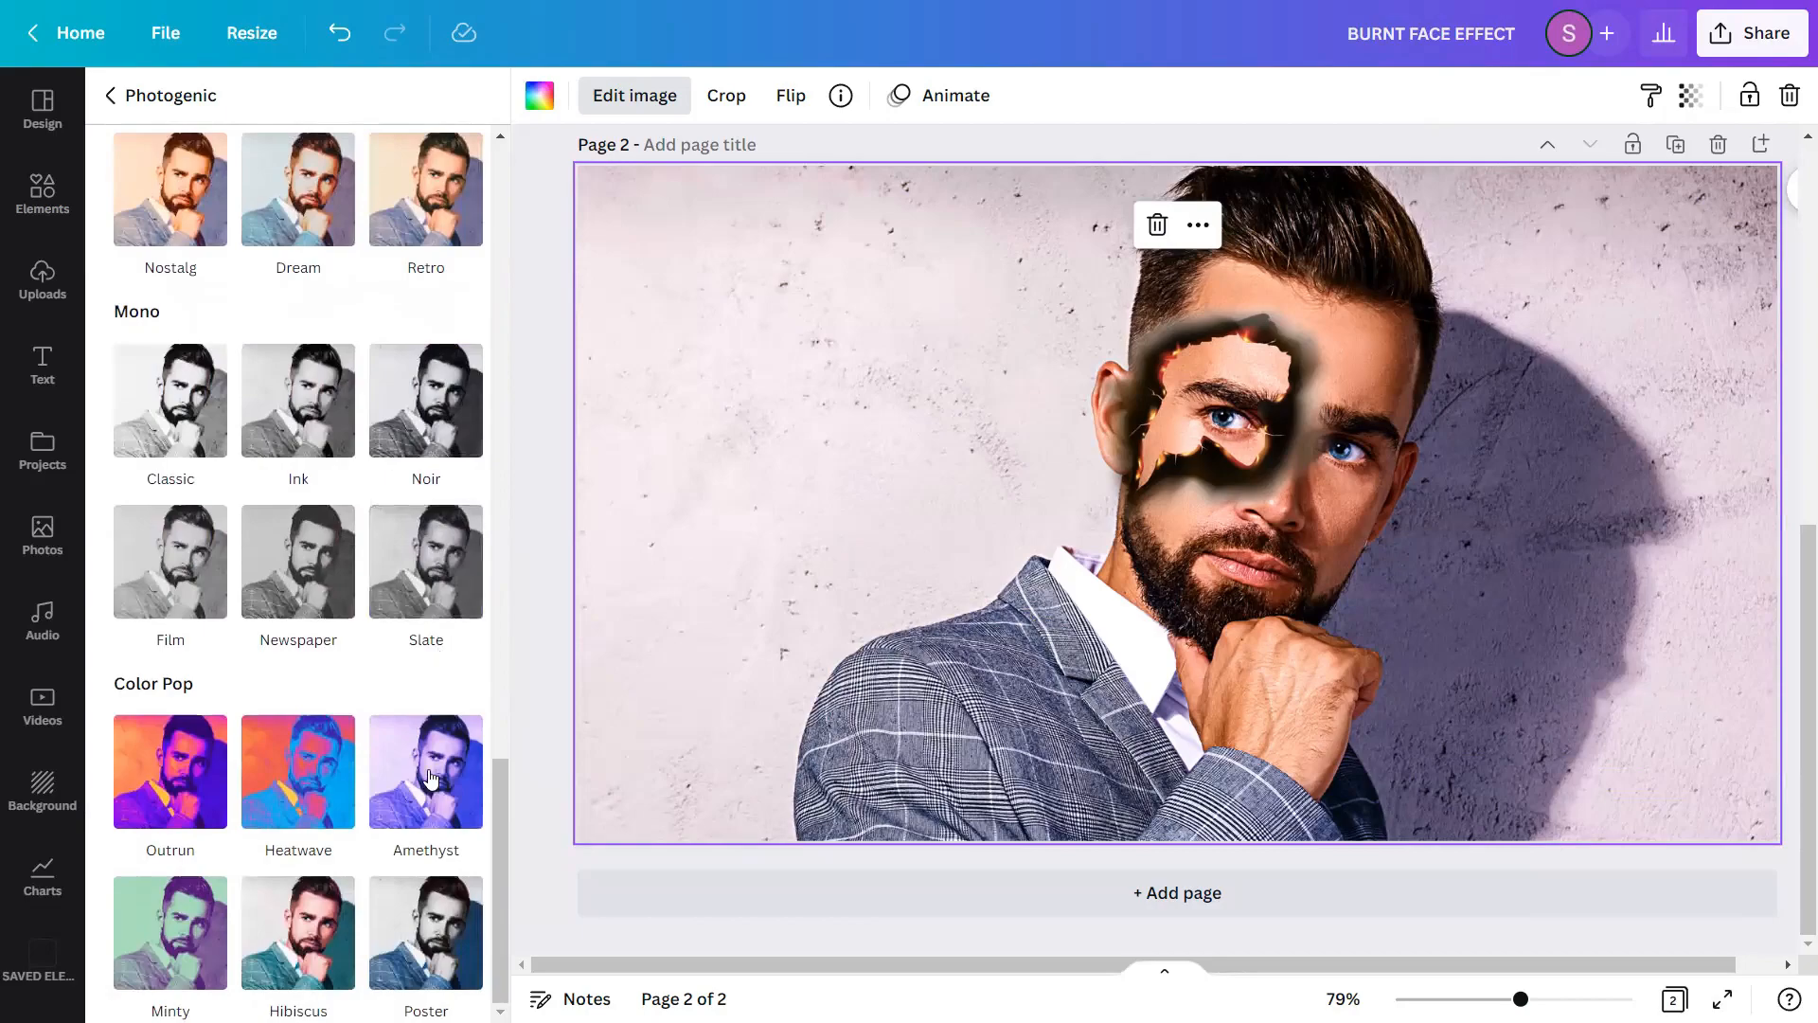
click(422, 942)
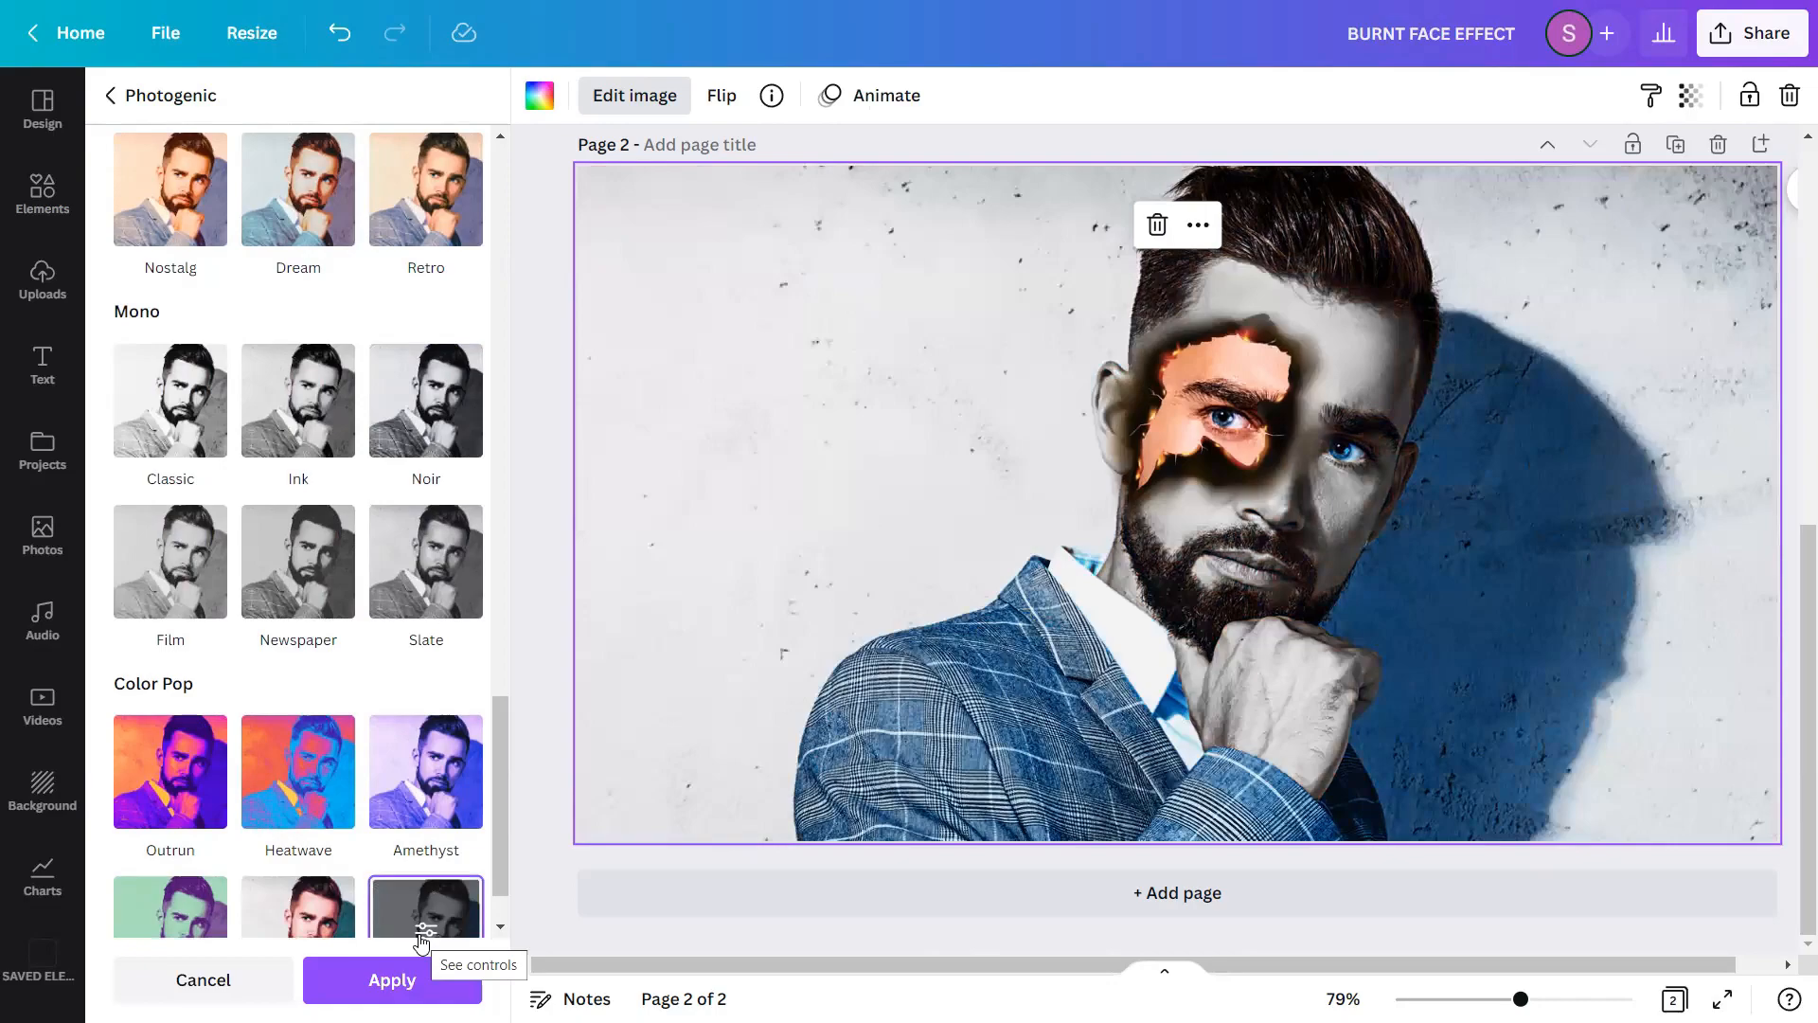
click(423, 979)
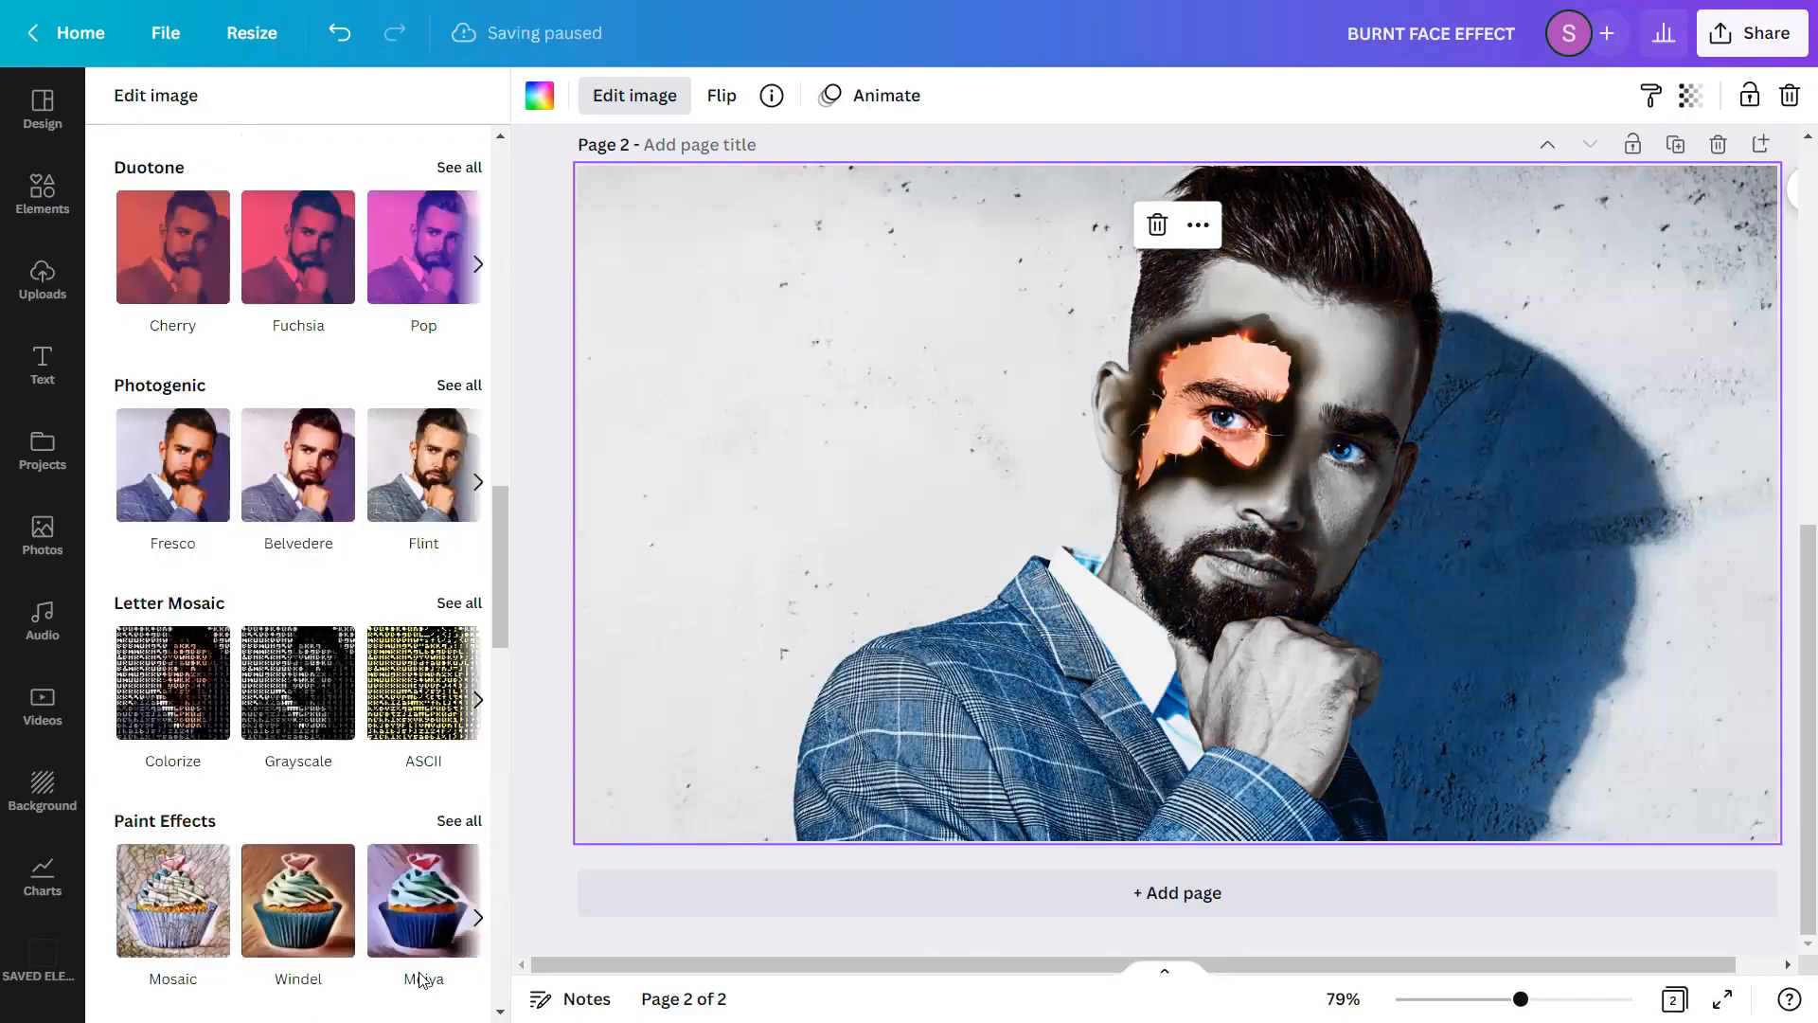
click(560, 835)
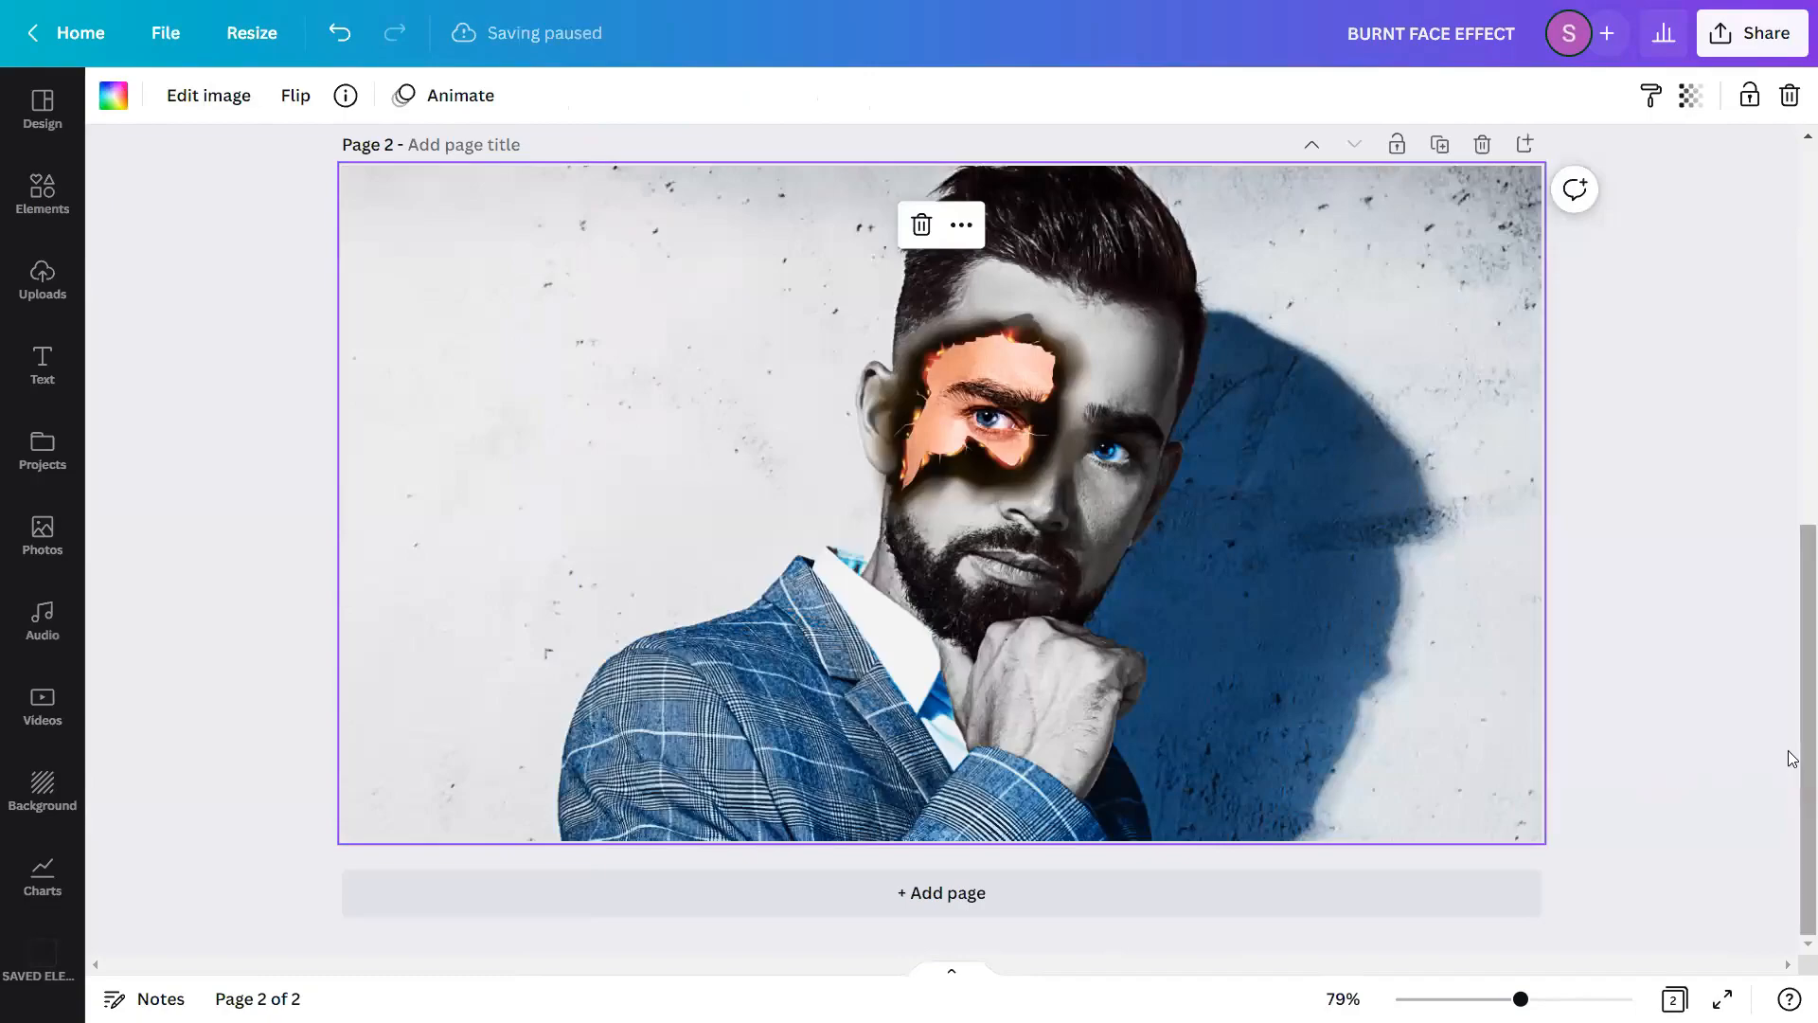
drag(1788, 751, 1788, 747)
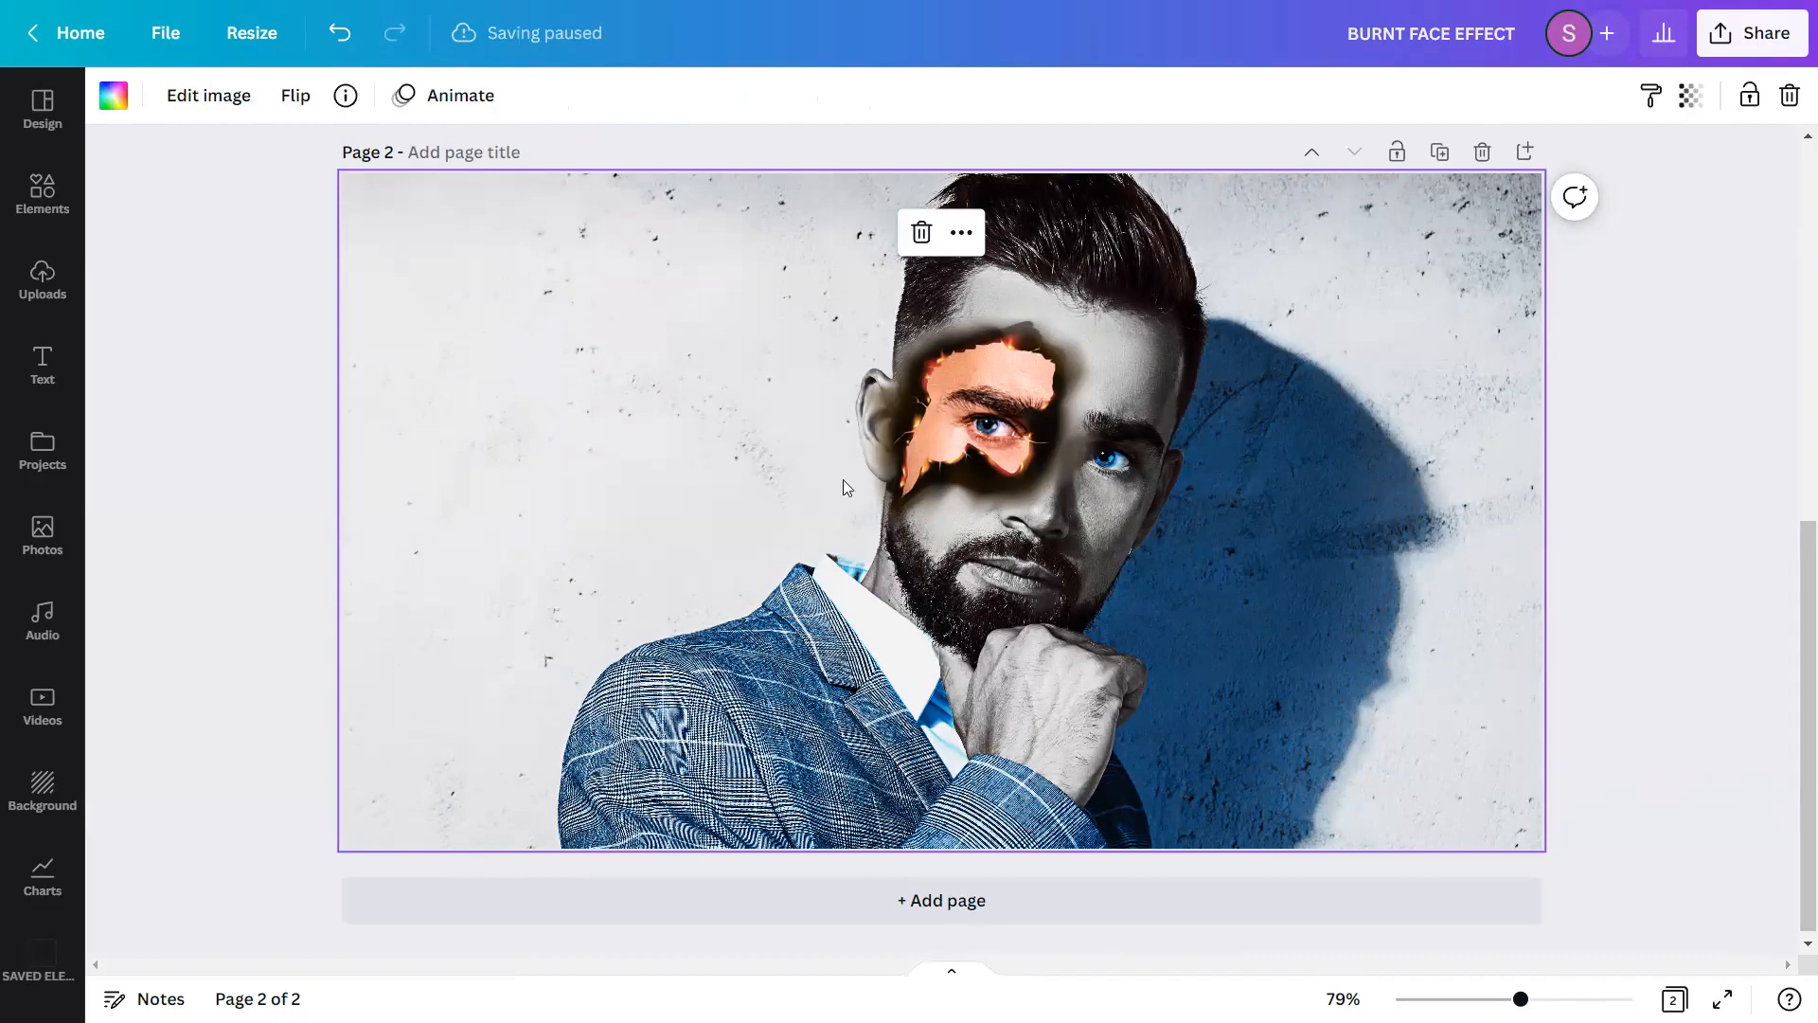
- Search the elements library for "Fiery Sparks" and limit the results to graphics
click(42, 194)
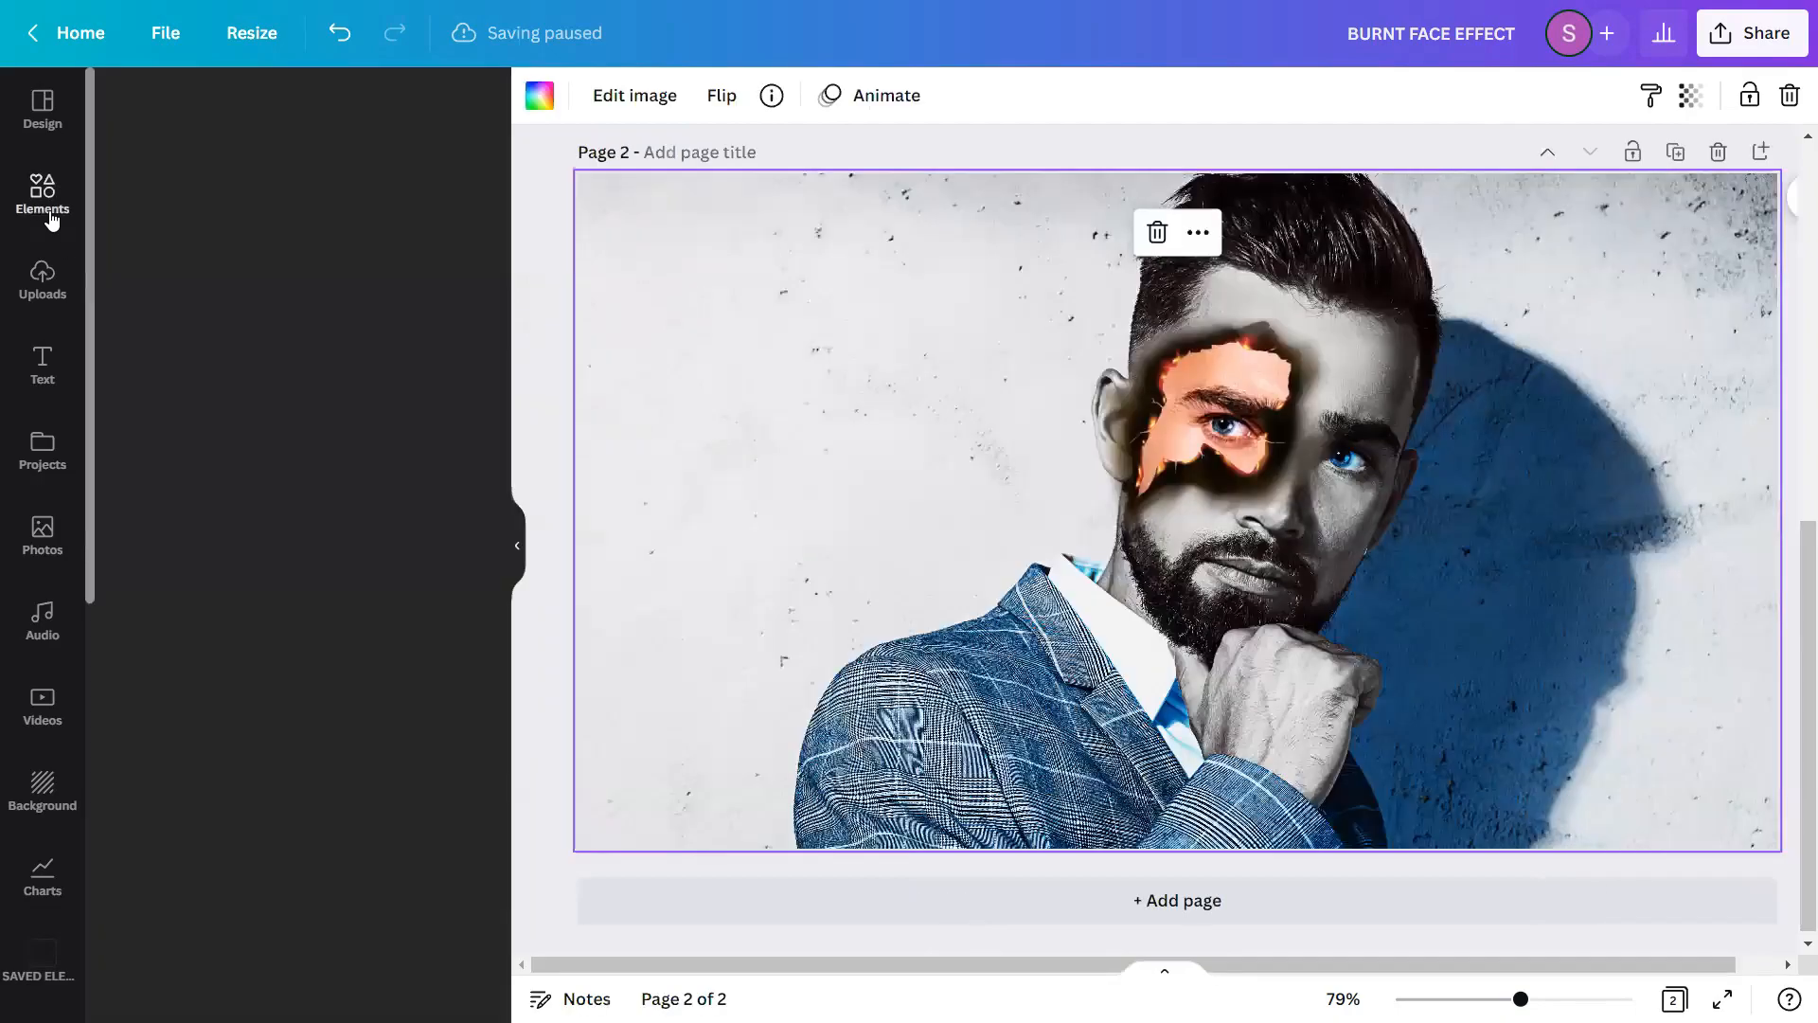
click(415, 110)
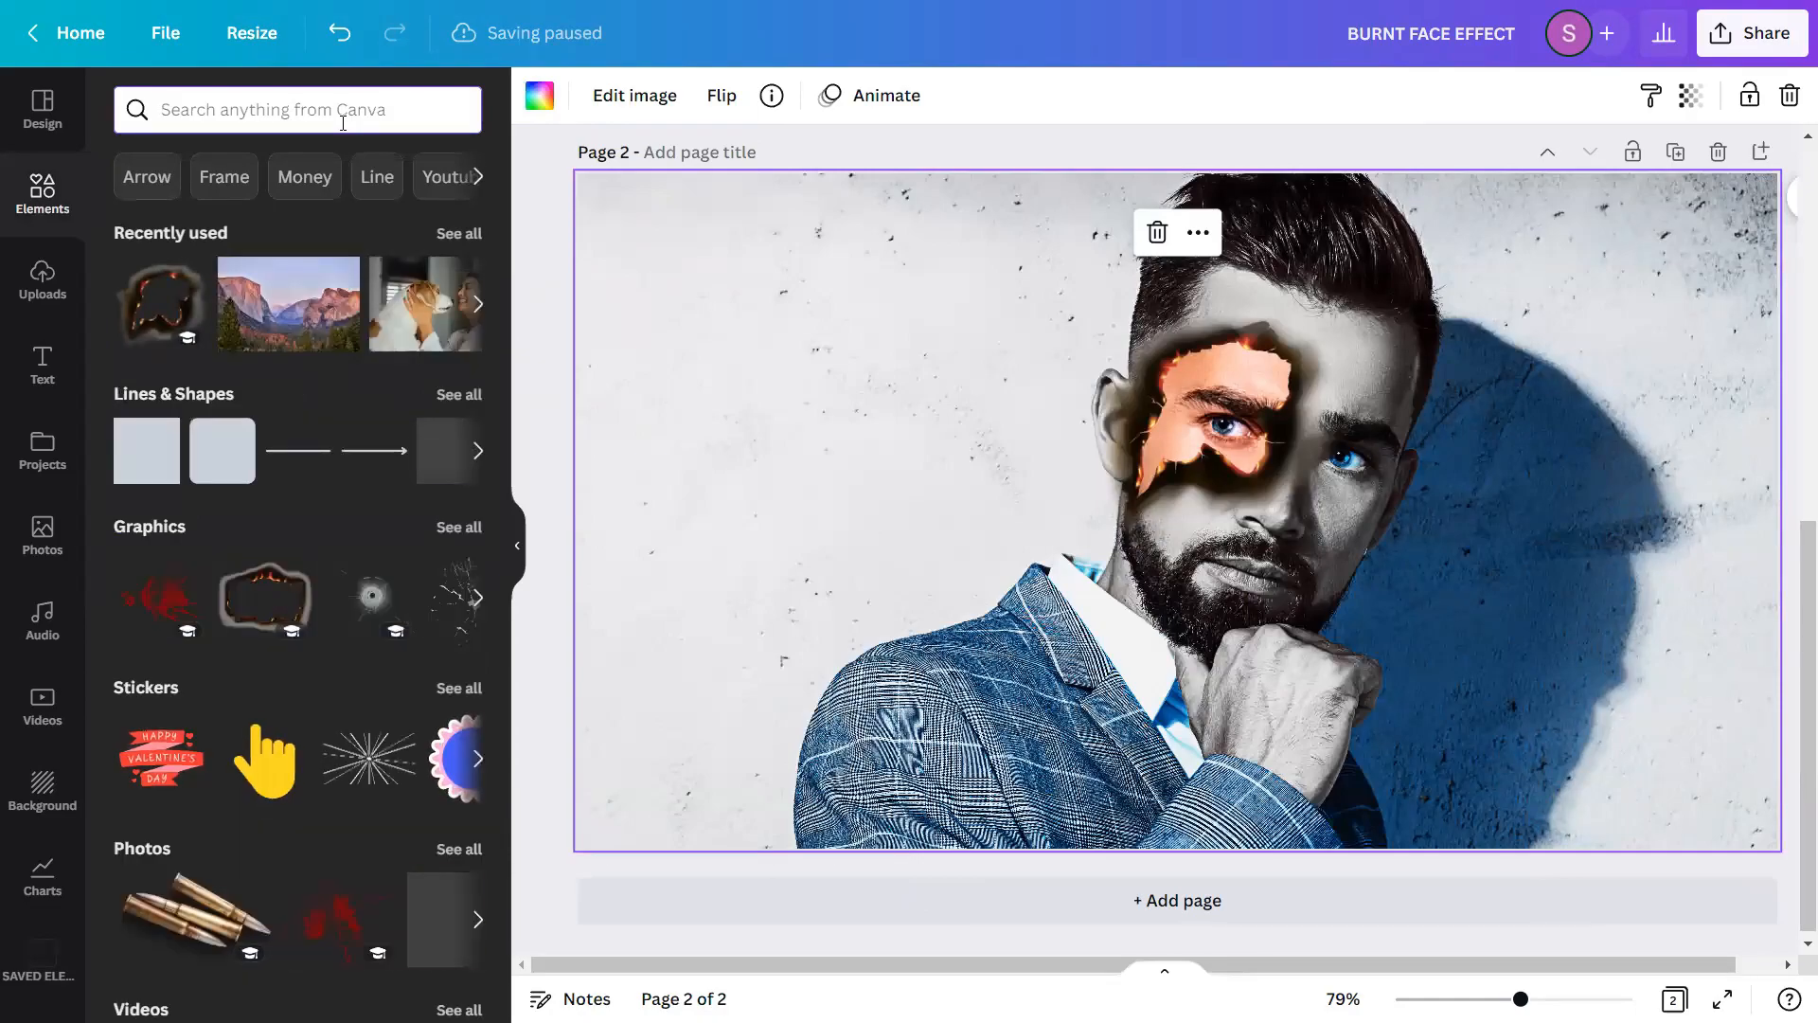
text(Fiery)
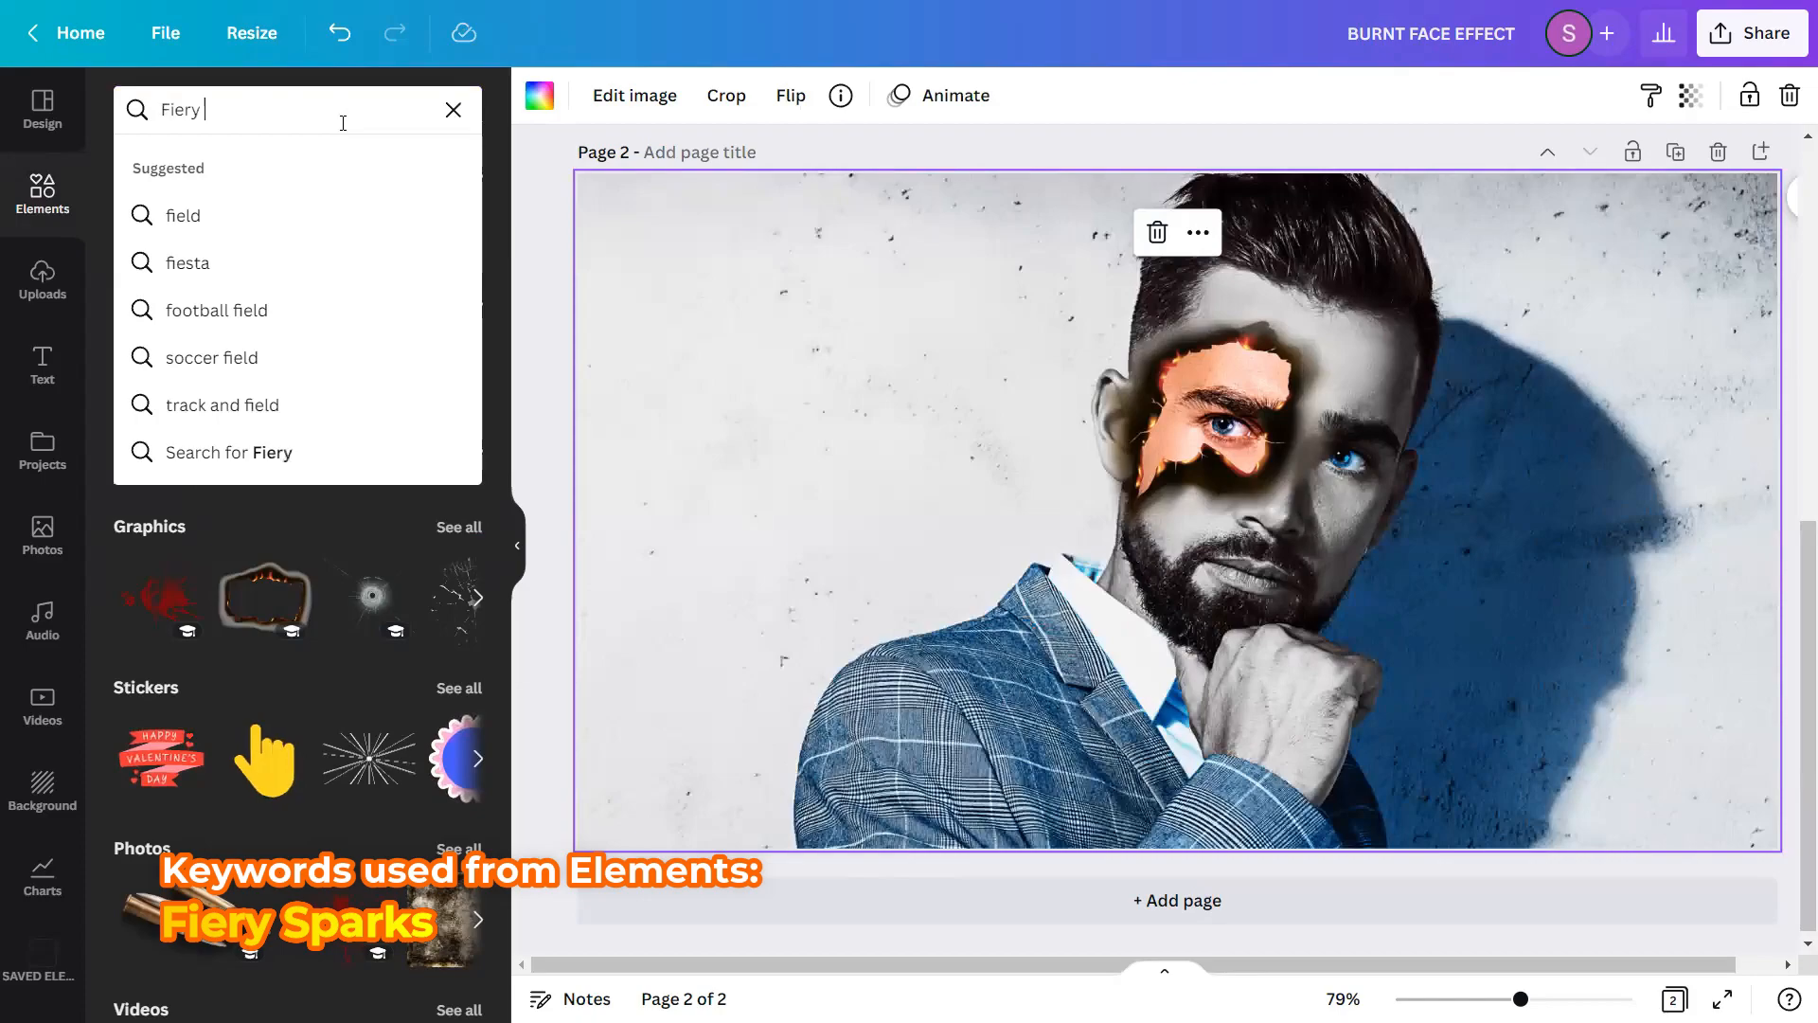
text( S[)
key(BackSpace)
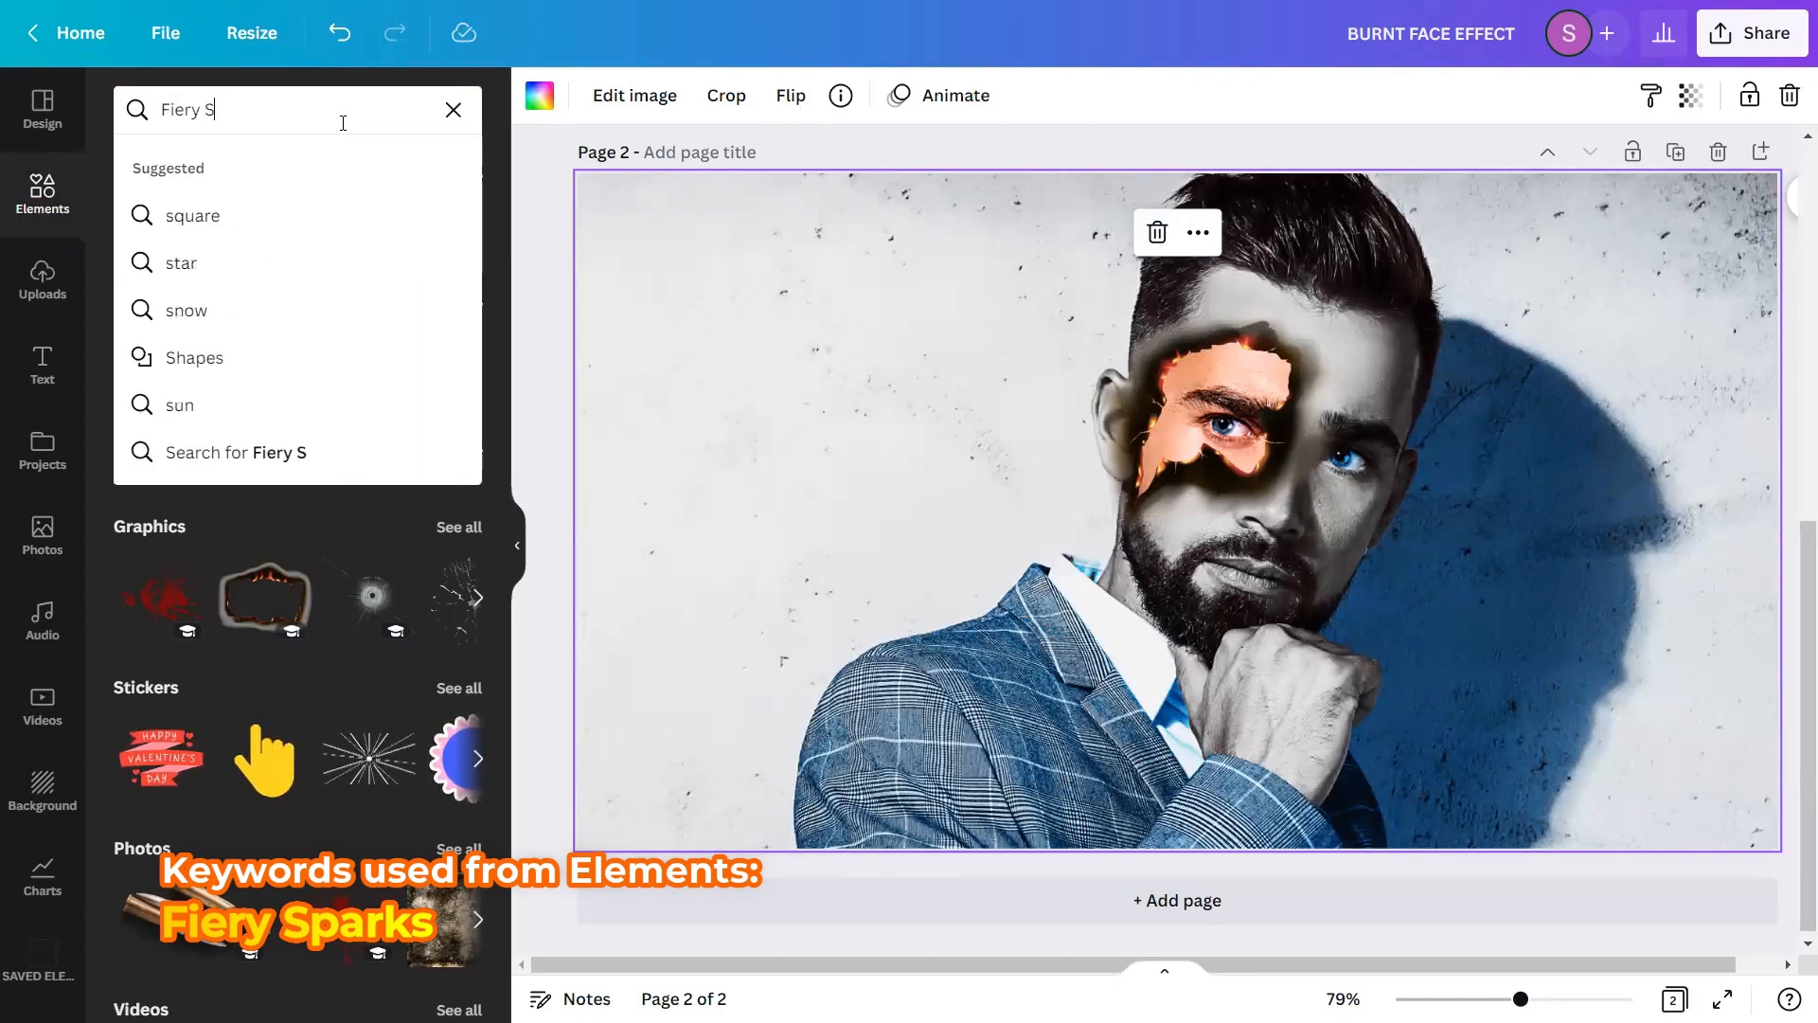
text(parks)
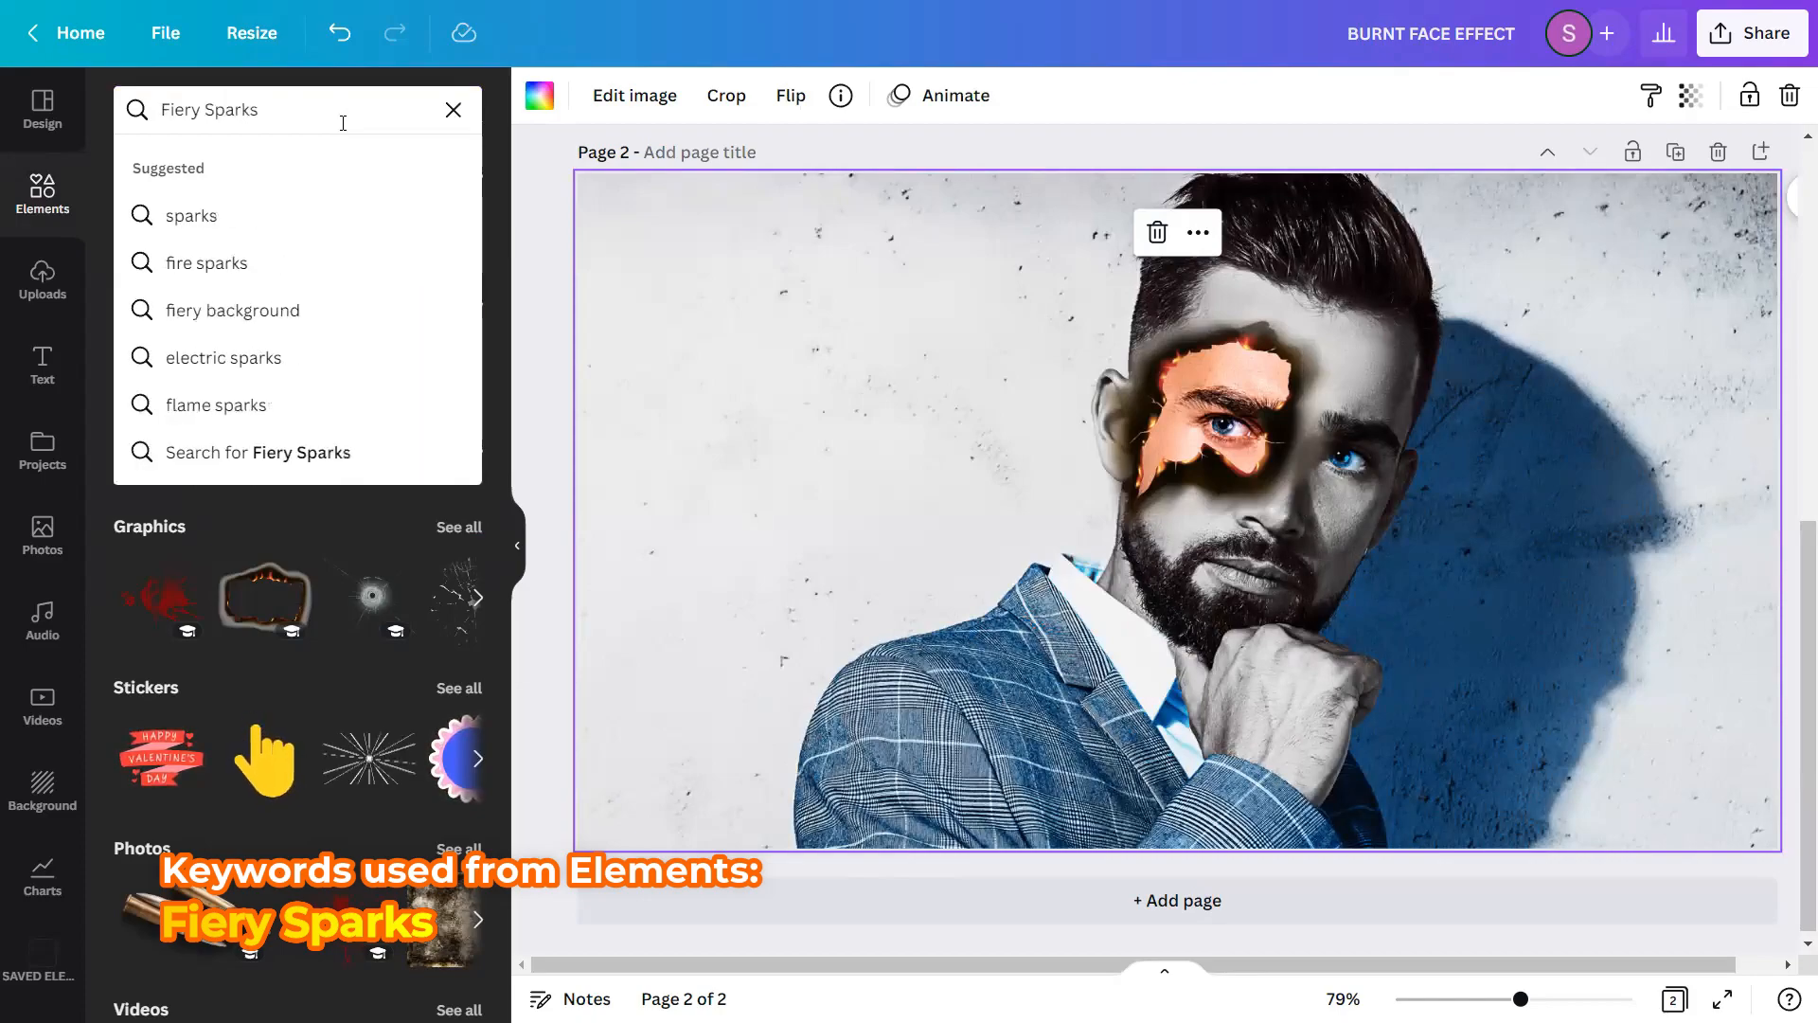
key(Return)
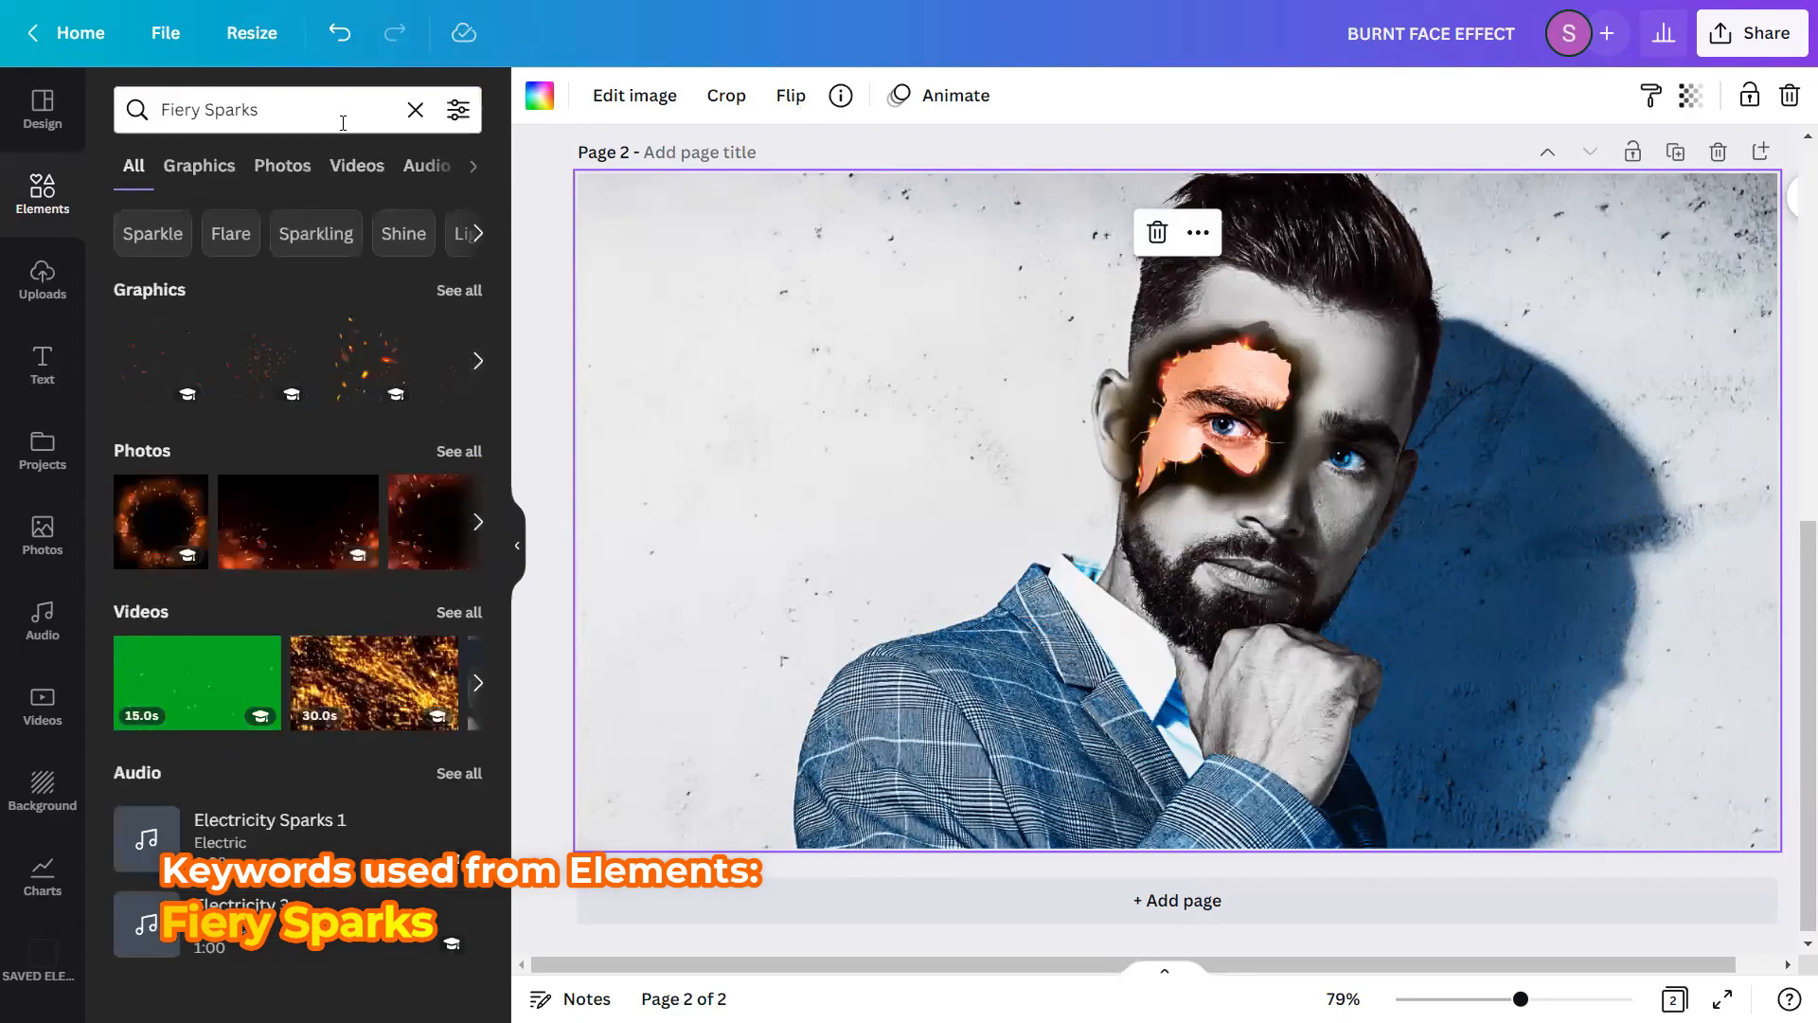
click(217, 173)
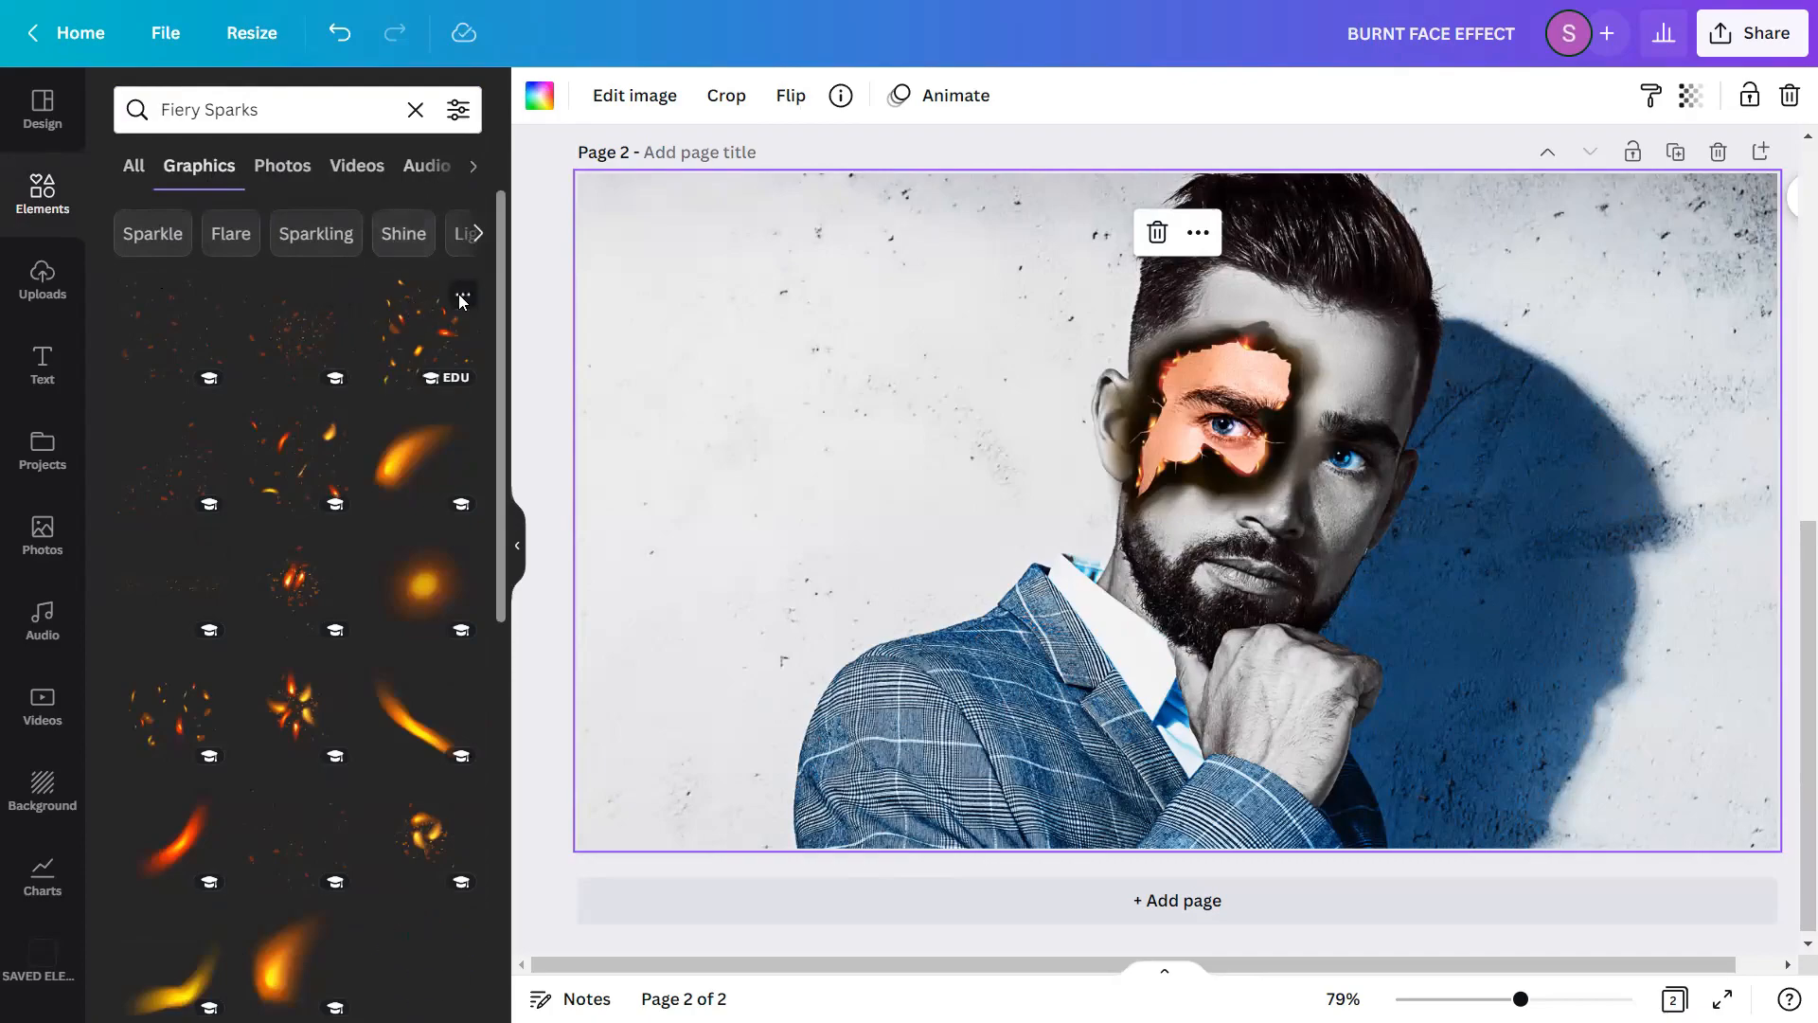
- Add the large orange Fiery Sparks graphic to page 2 and place it over the upper-right part of the photo, beside the face
click(463, 299)
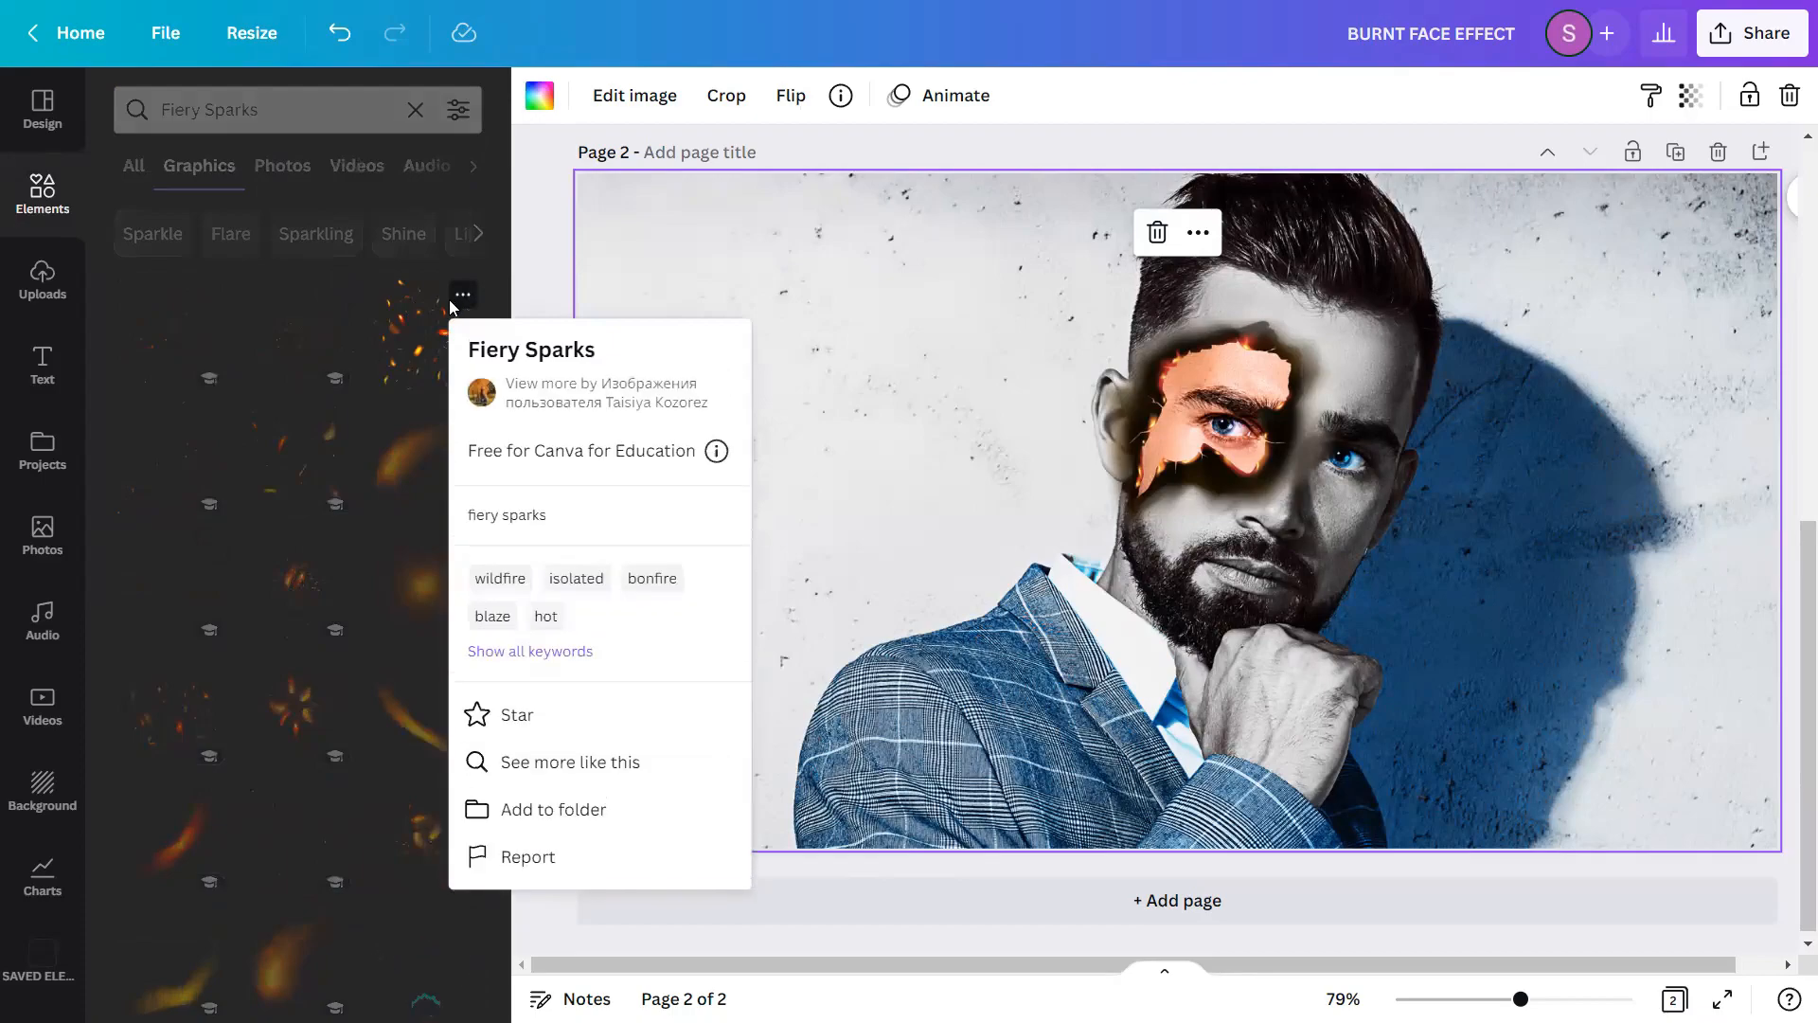
click(407, 355)
click(409, 351)
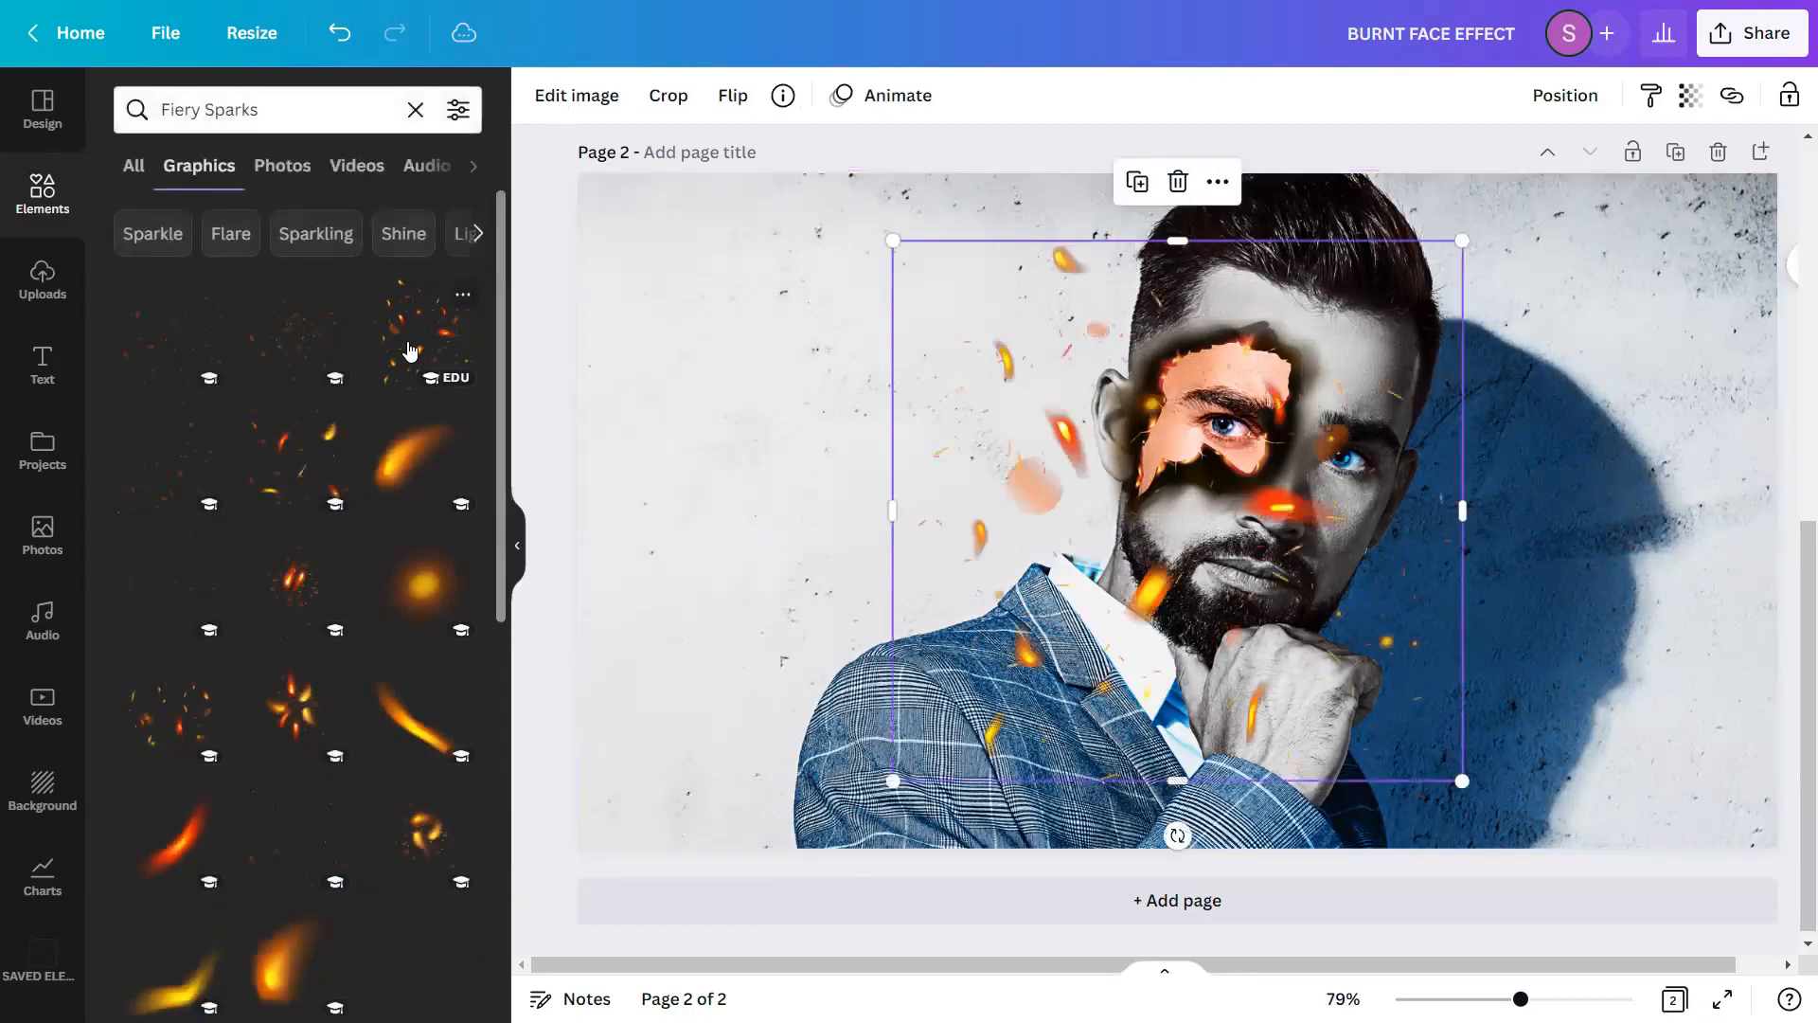
drag(1237, 505, 1676, 379)
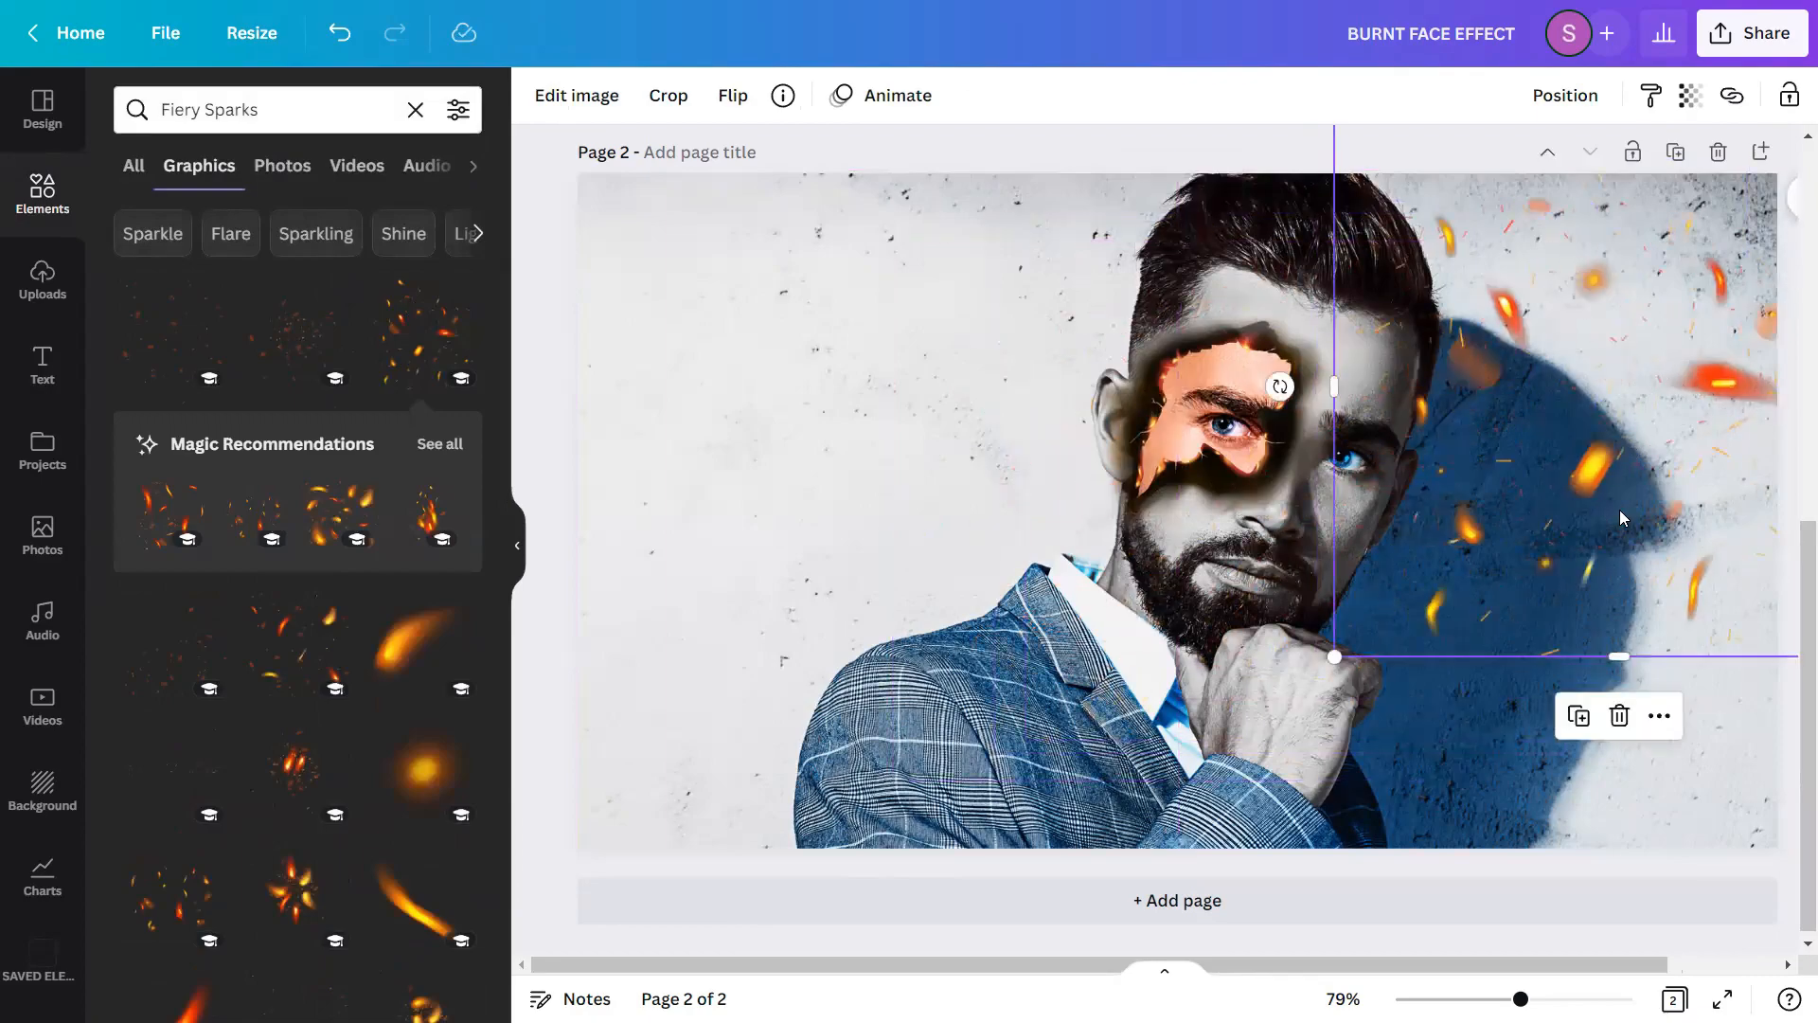
mouse_move(1620, 510)
mouse_down()
mouse_move(1616, 565)
mouse_move(1616, 545)
mouse_up()
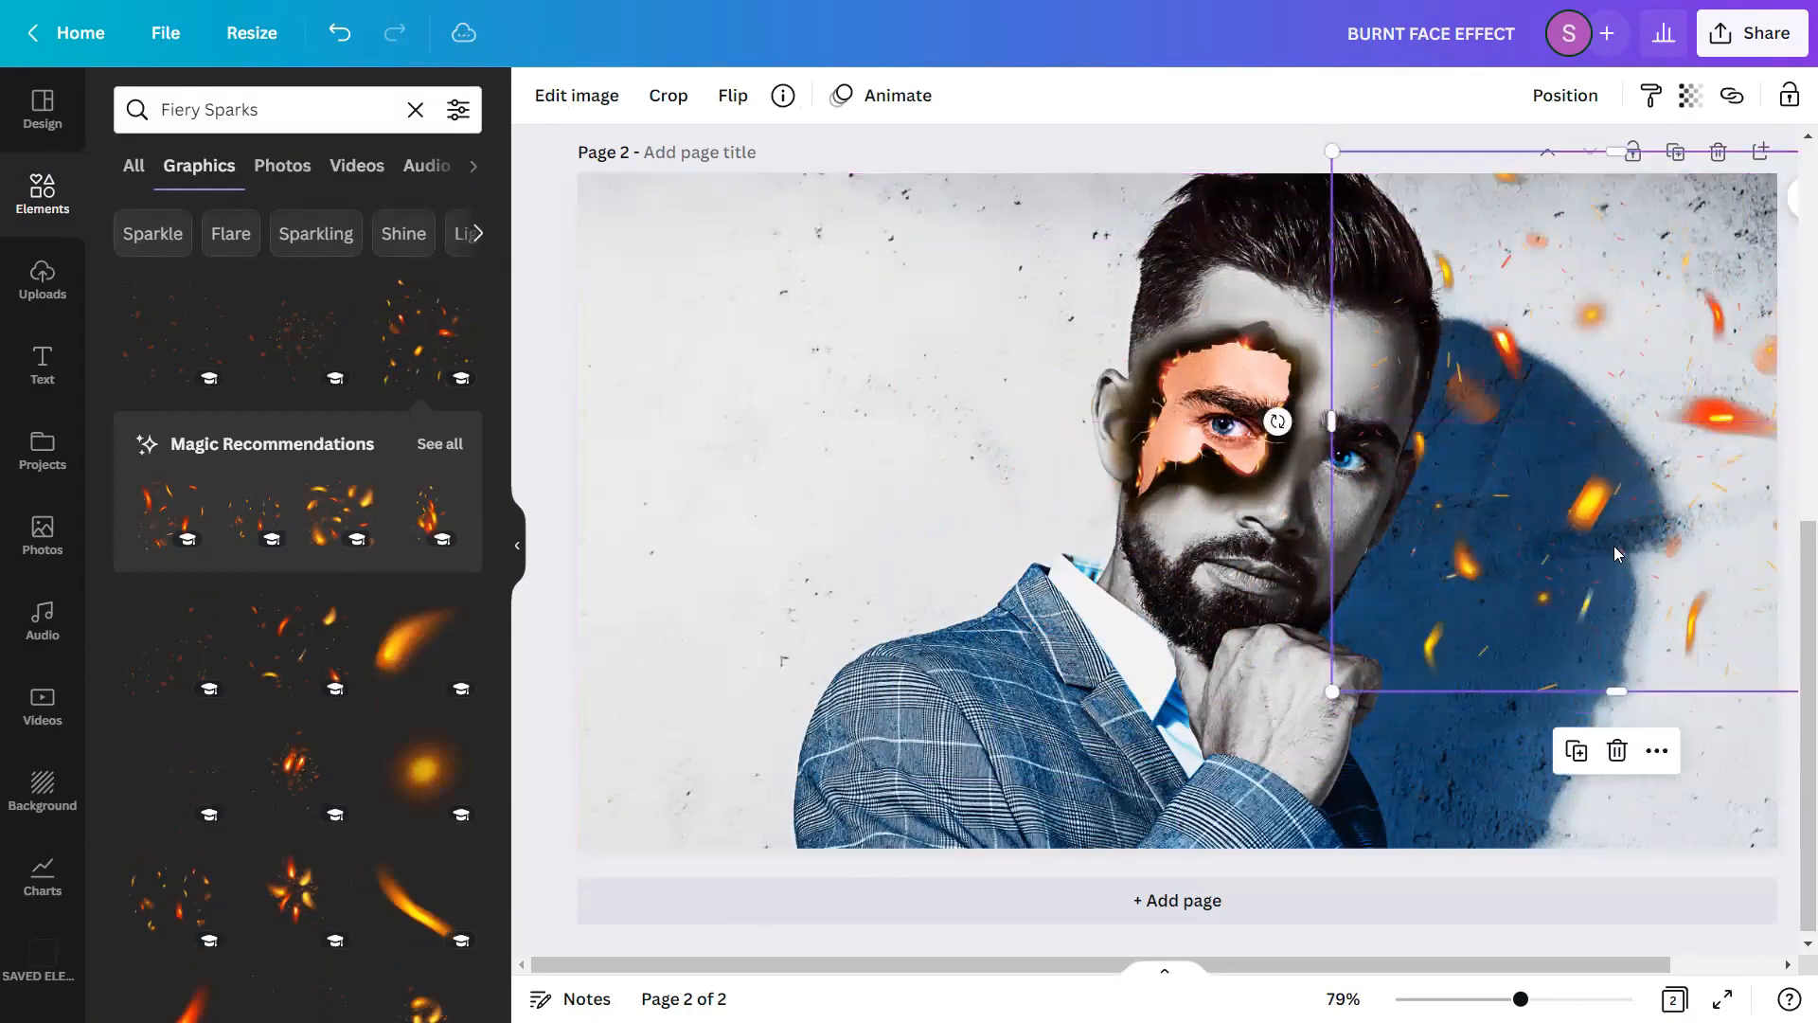
- Duplicate the Fiery Sparks graphic and spread the copies over the lower-right, lower-left and upper-left areas of the photo
click(1577, 750)
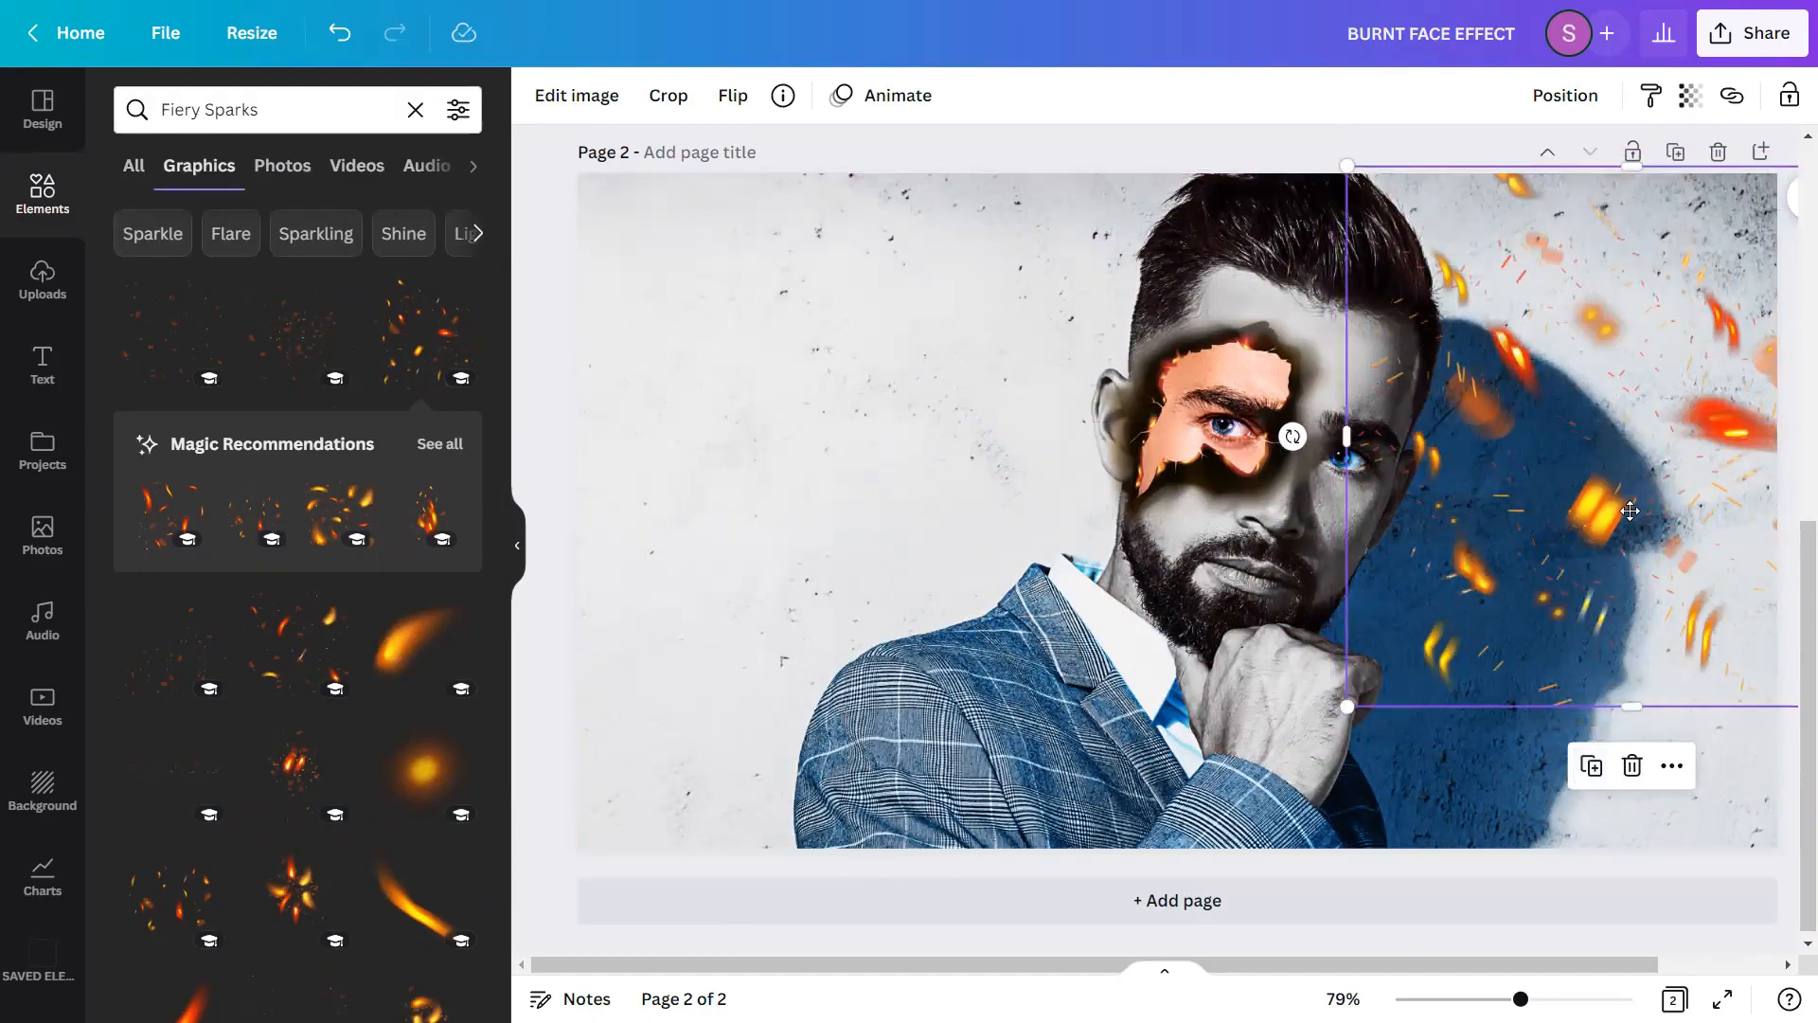
drag(1629, 509, 1697, 726)
click(793, 455)
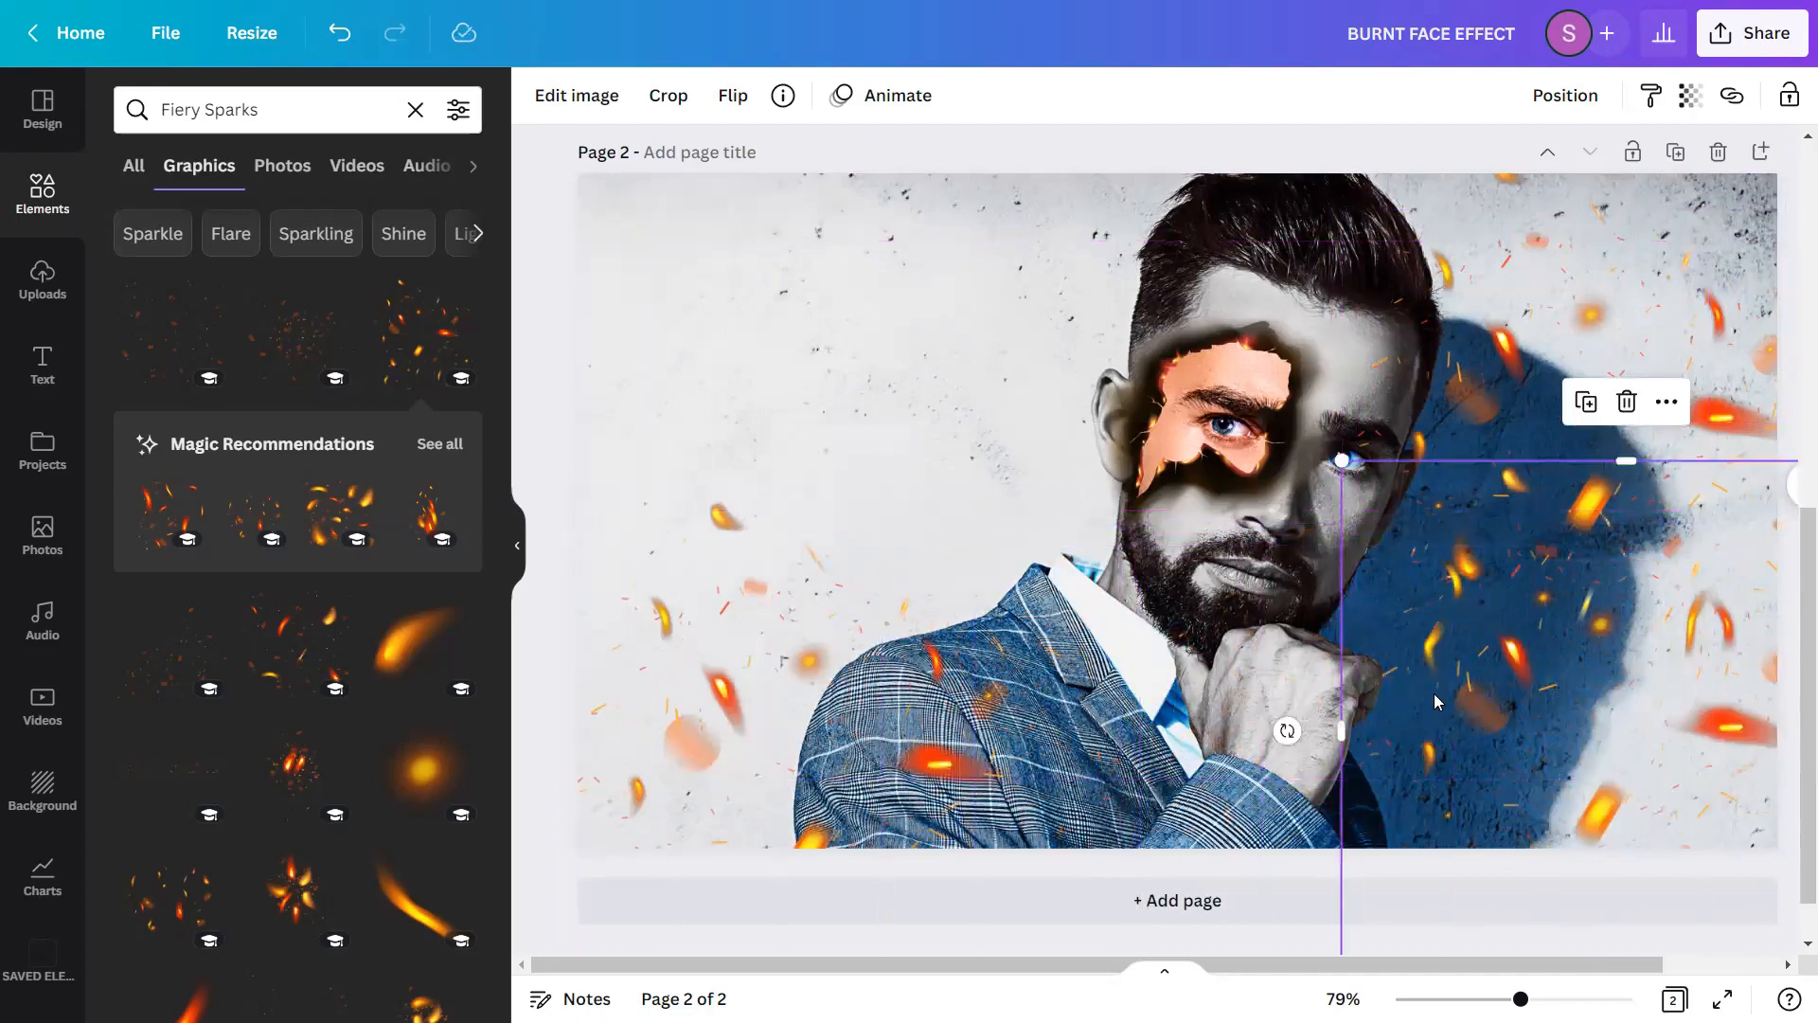
click(1583, 401)
drag(1489, 692, 645, 164)
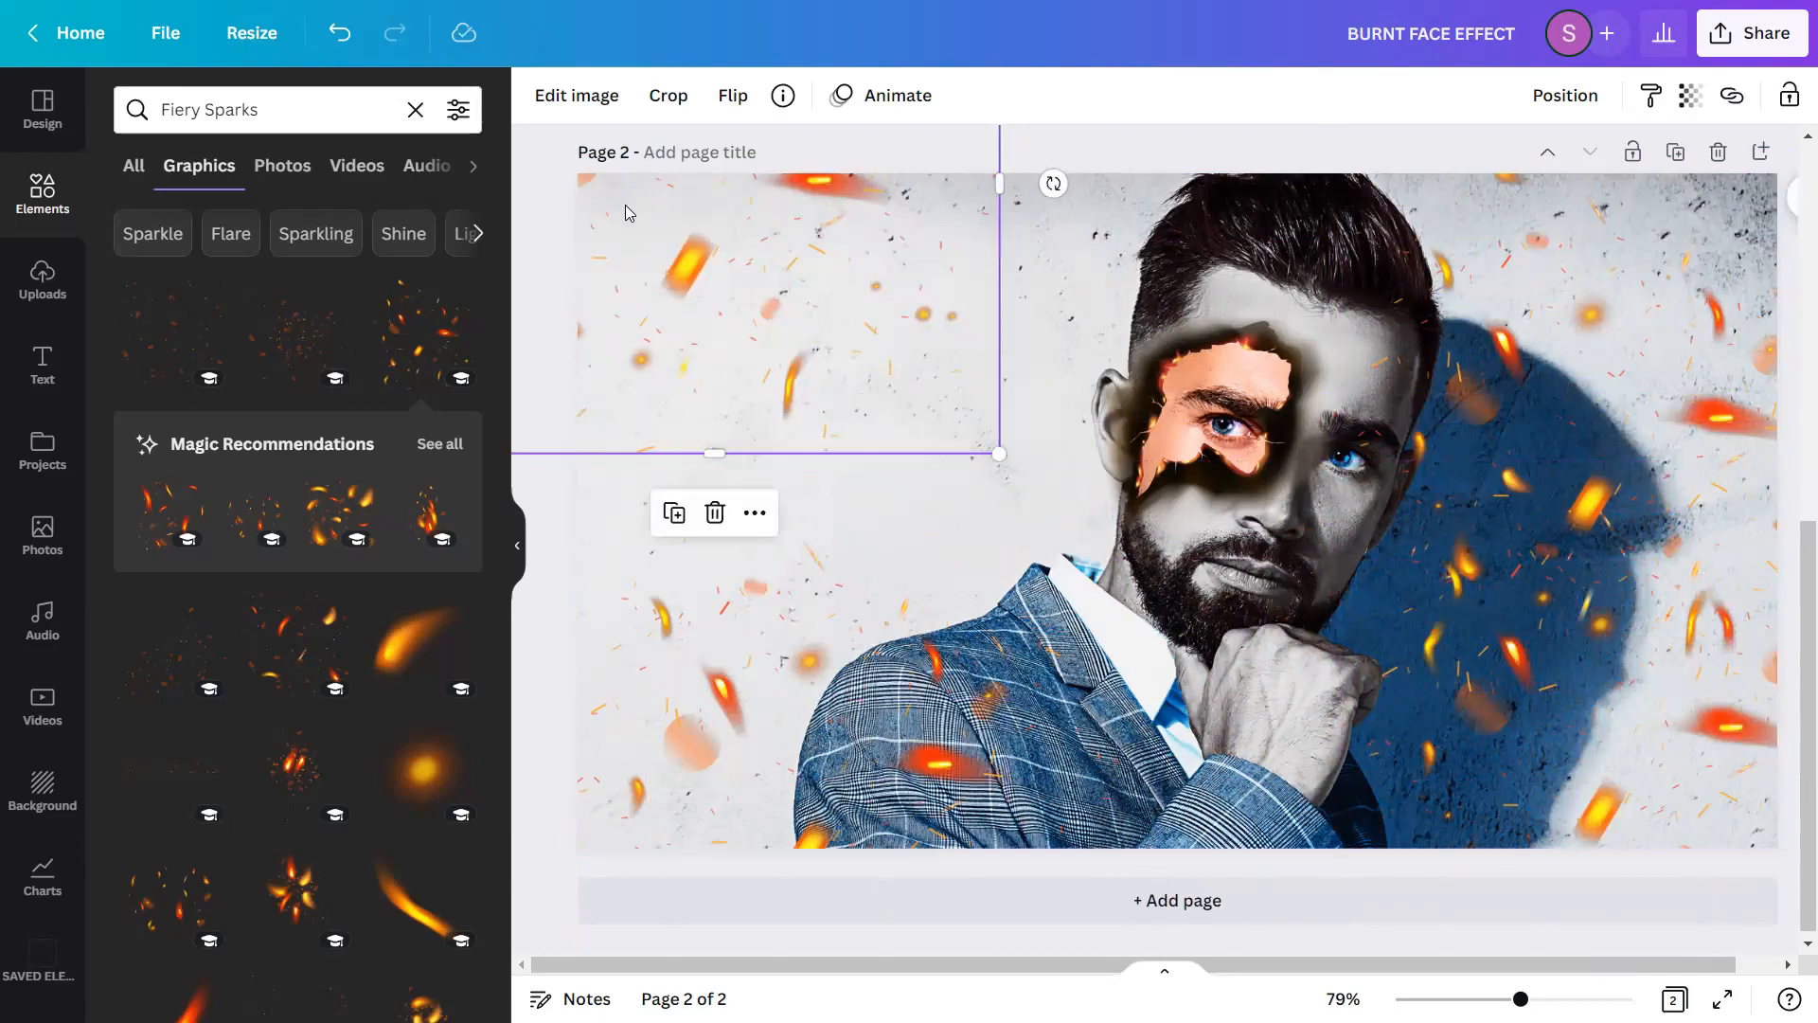
- Add the fainter, sparser fiery sparks graphic from the results and place it over the wall and burned hole in the photo's upper-left half
scroll(308, 558, down, 5)
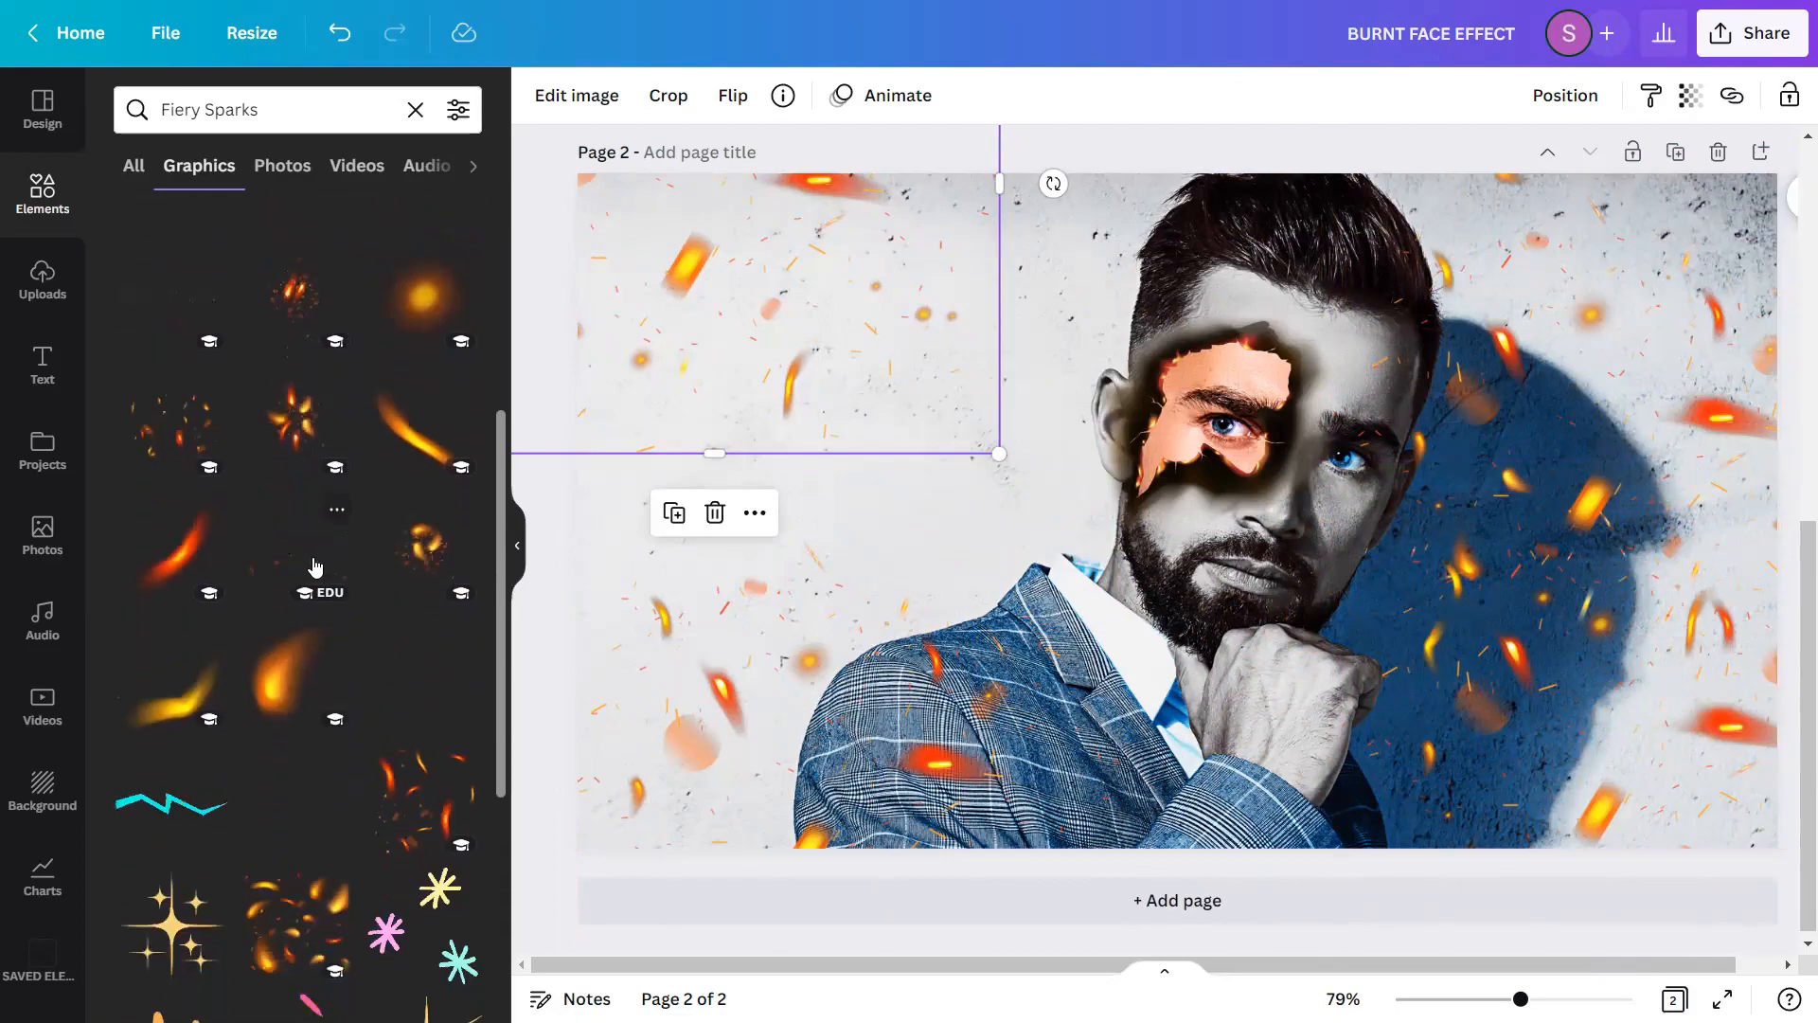
click(337, 513)
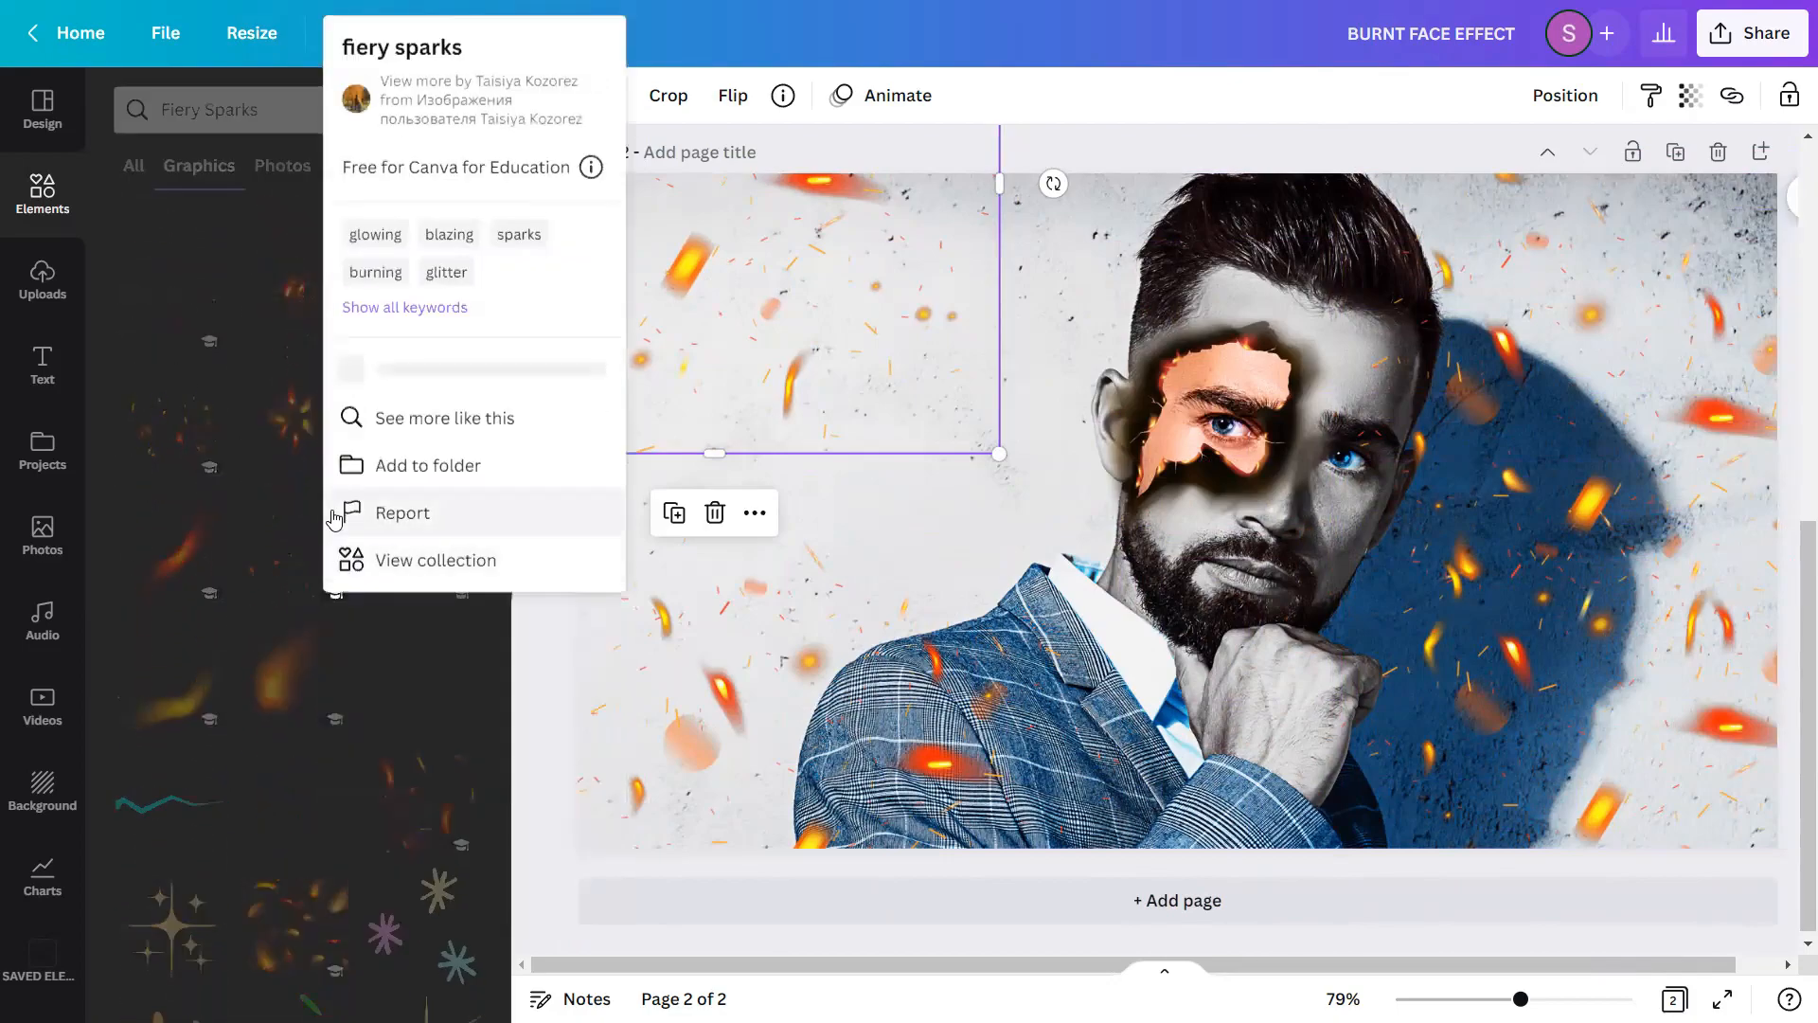
click(286, 536)
click(286, 536)
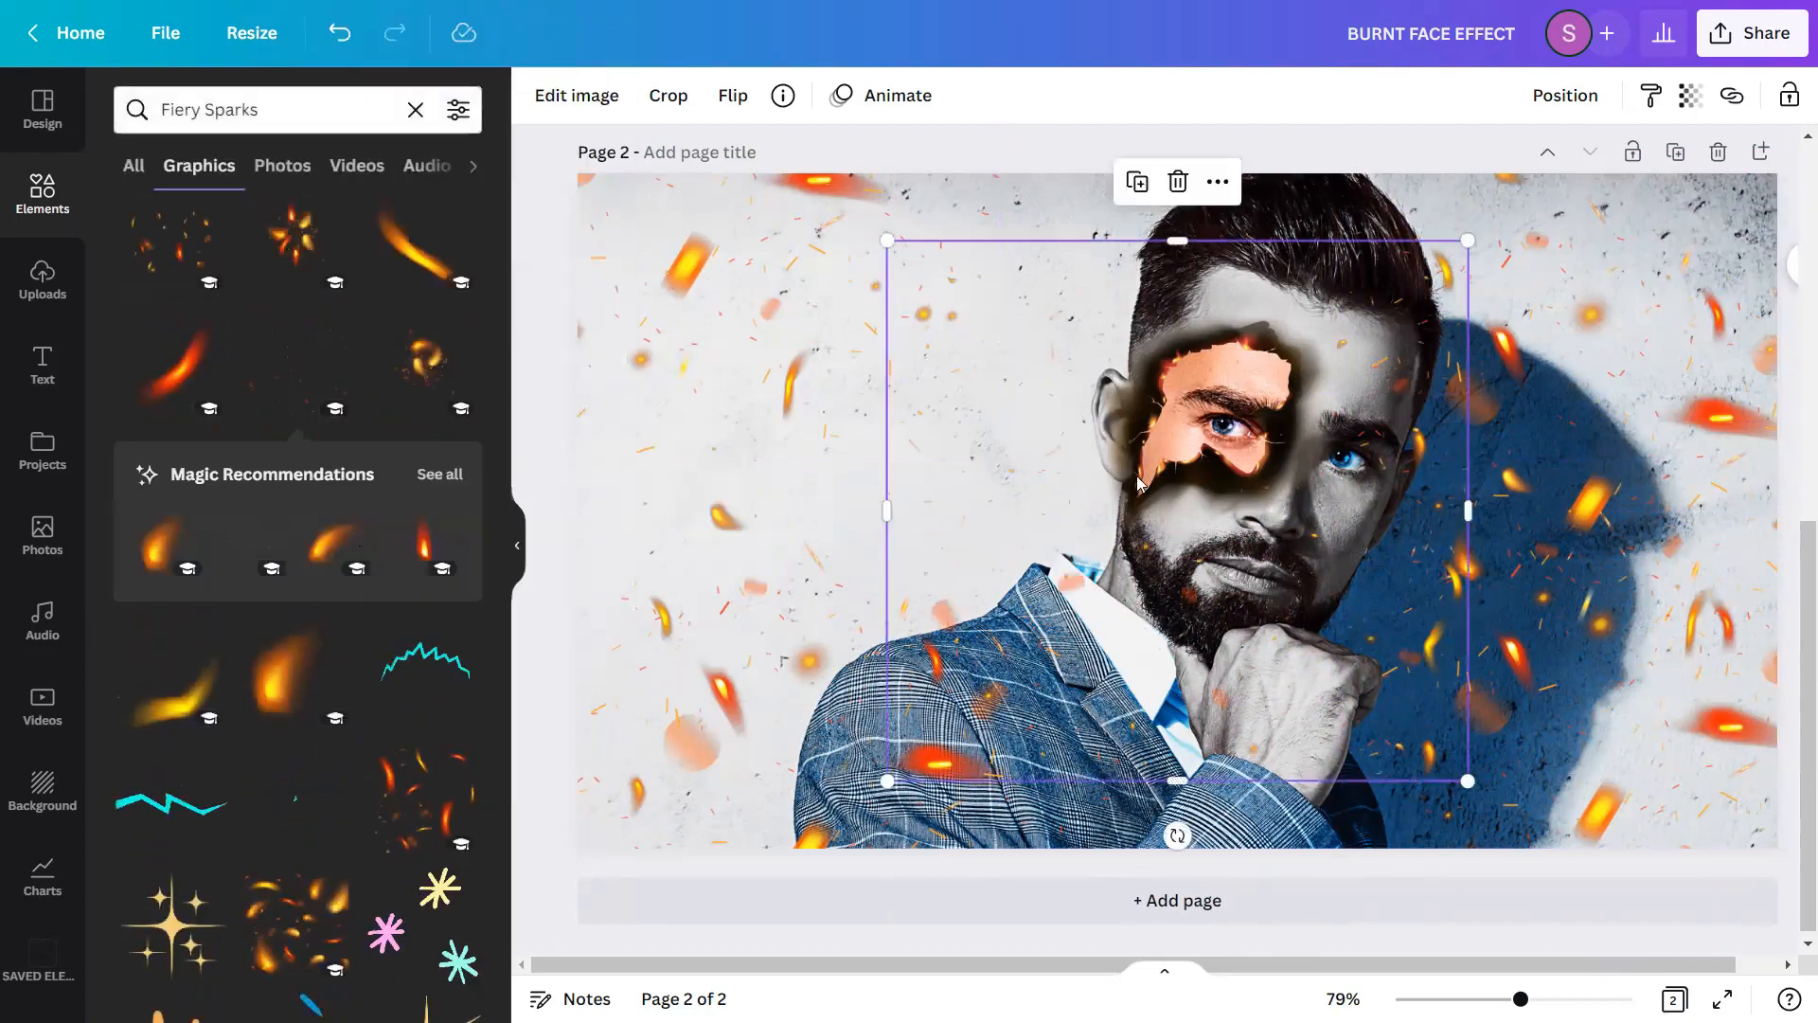
drag(1205, 446, 902, 320)
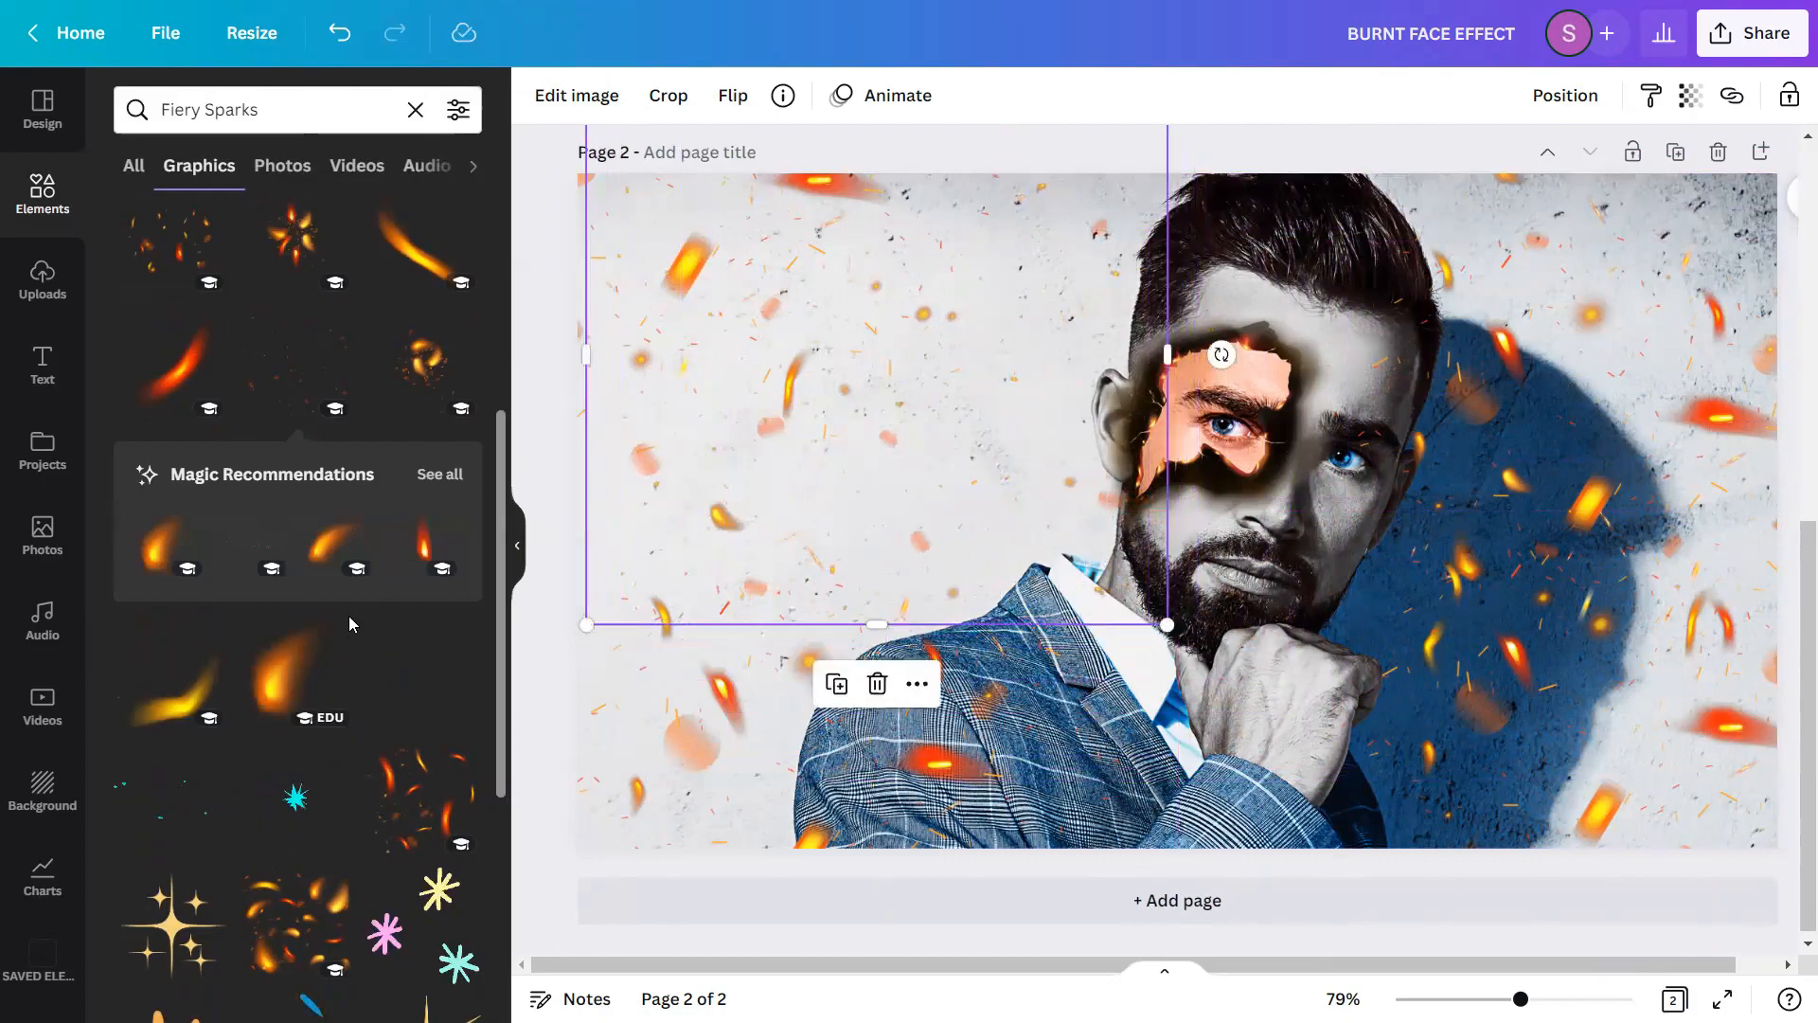
scroll(349, 615, up, 5)
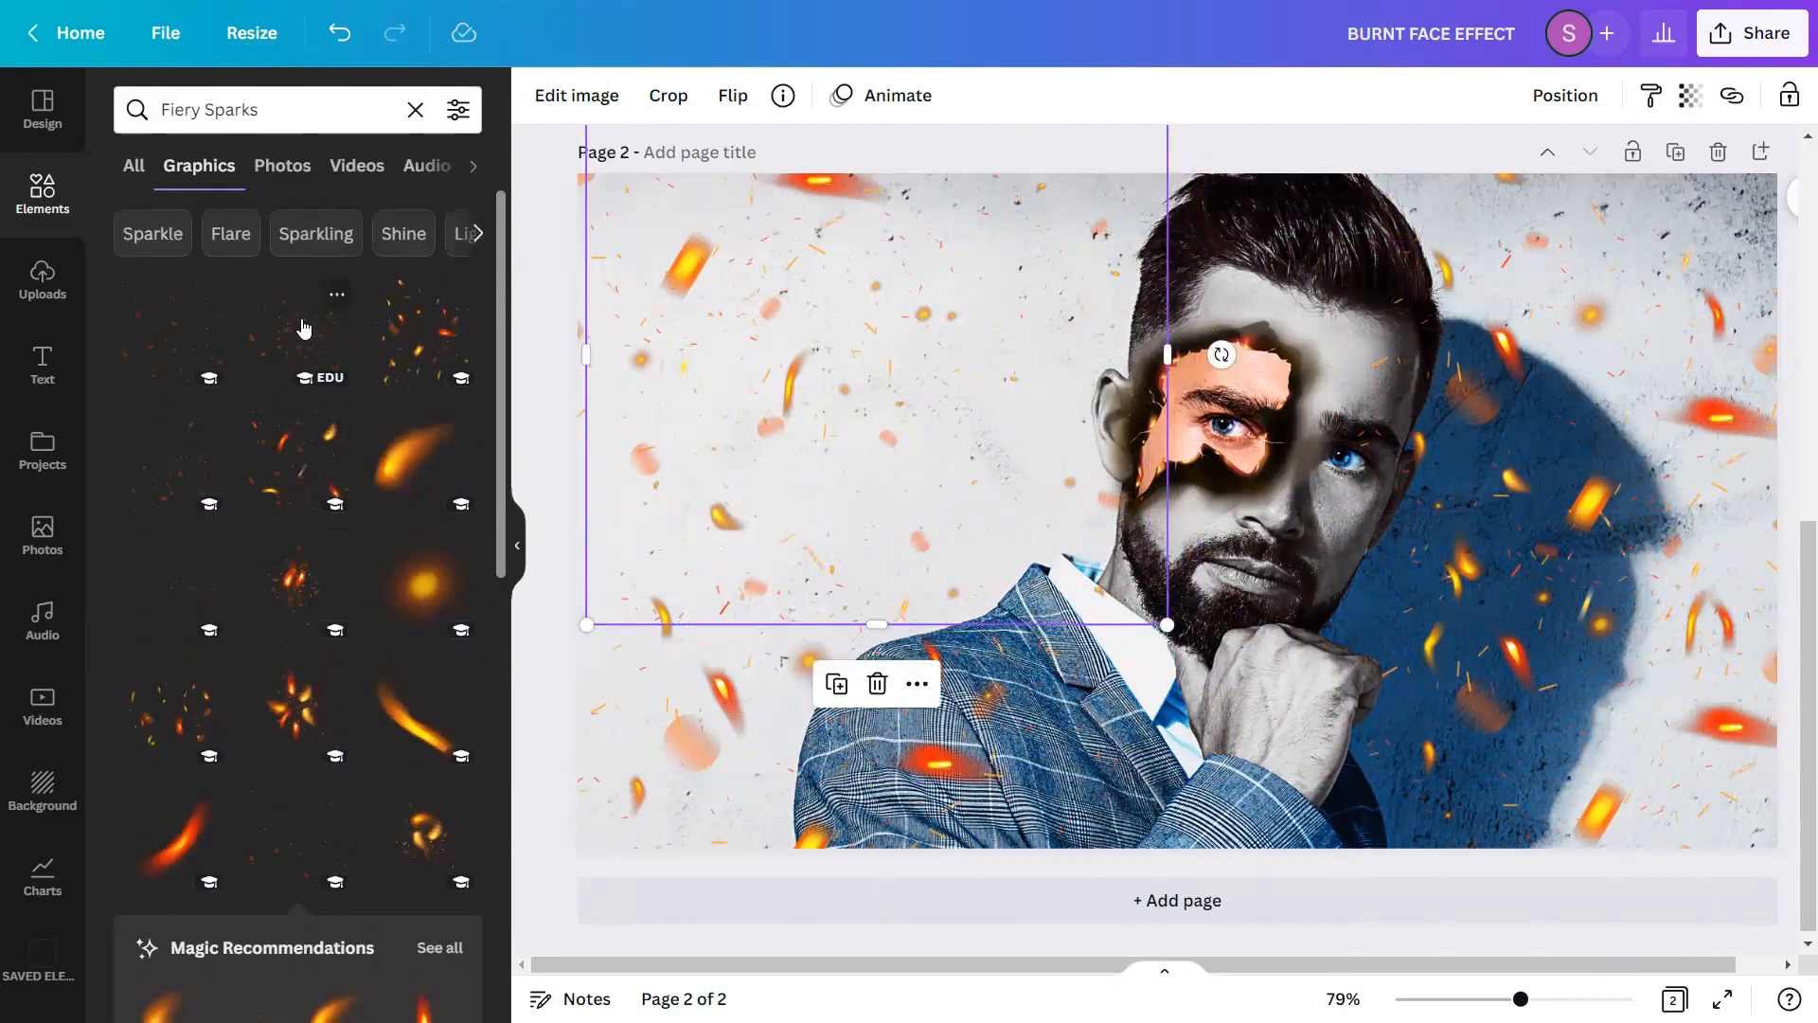
- Add the second fiery sparks graphic from the results to page 2 and place it over the photo's lower-left corner
click(337, 293)
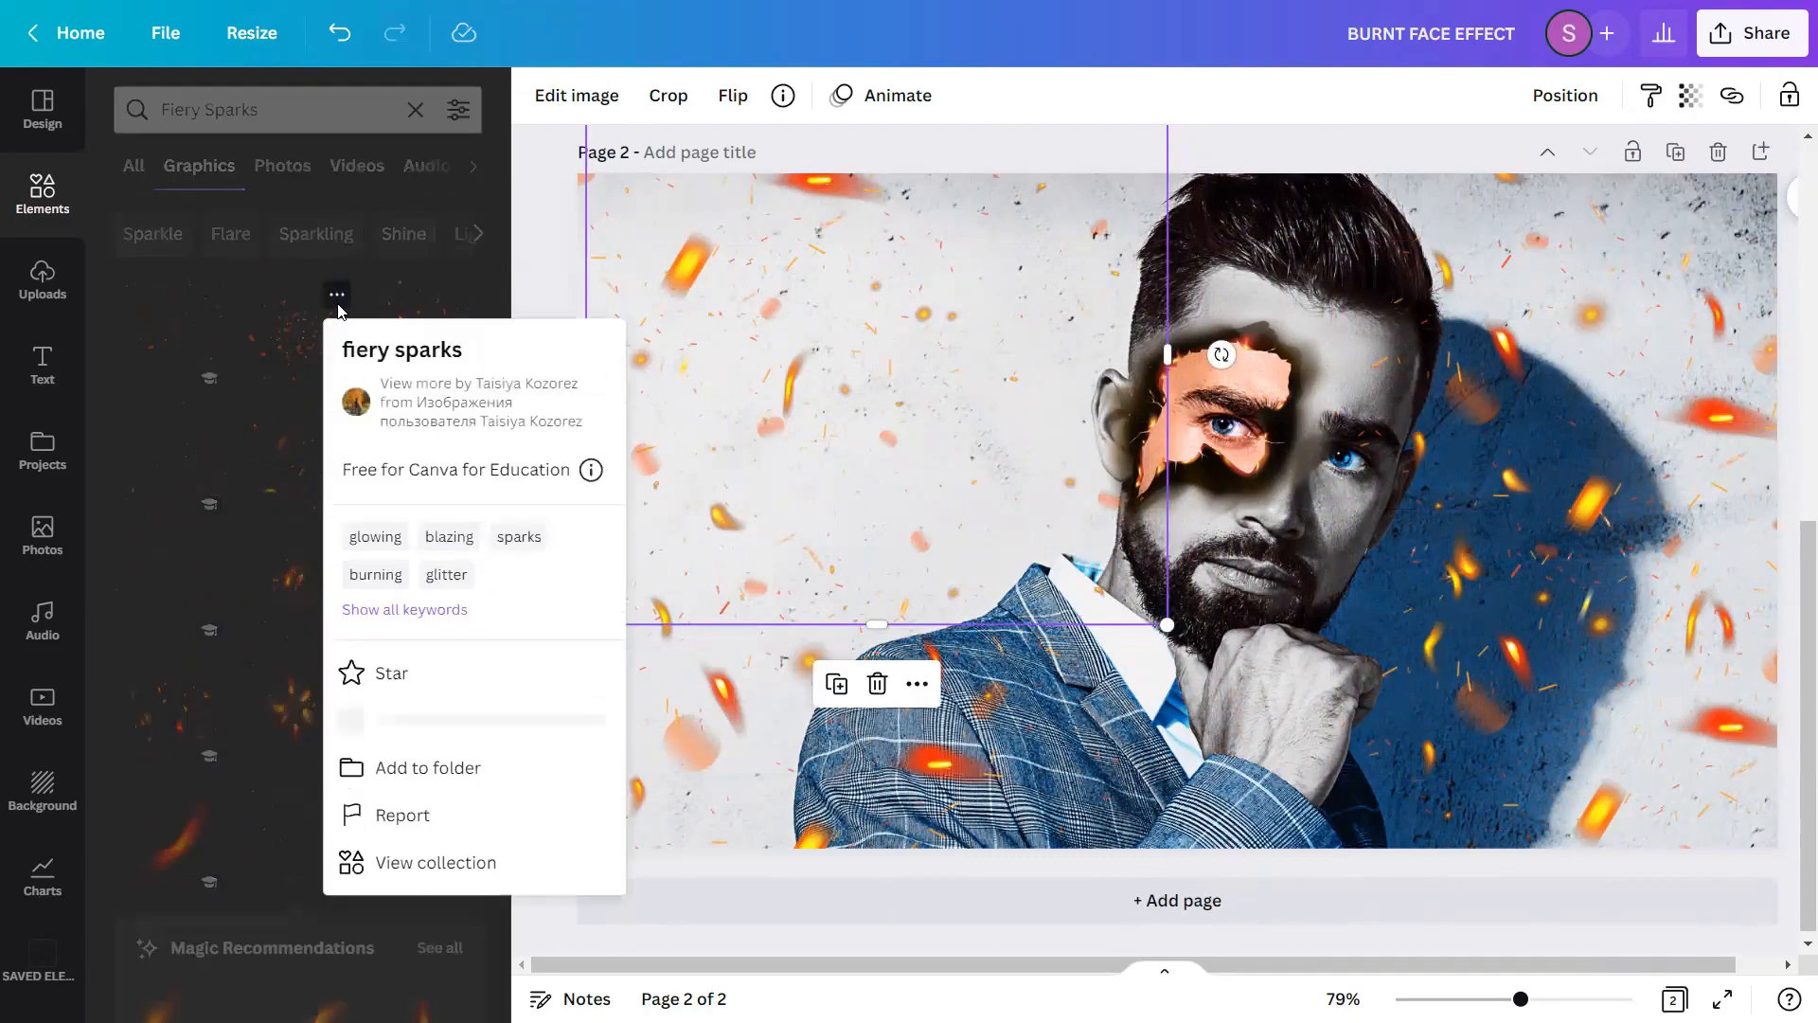
click(297, 358)
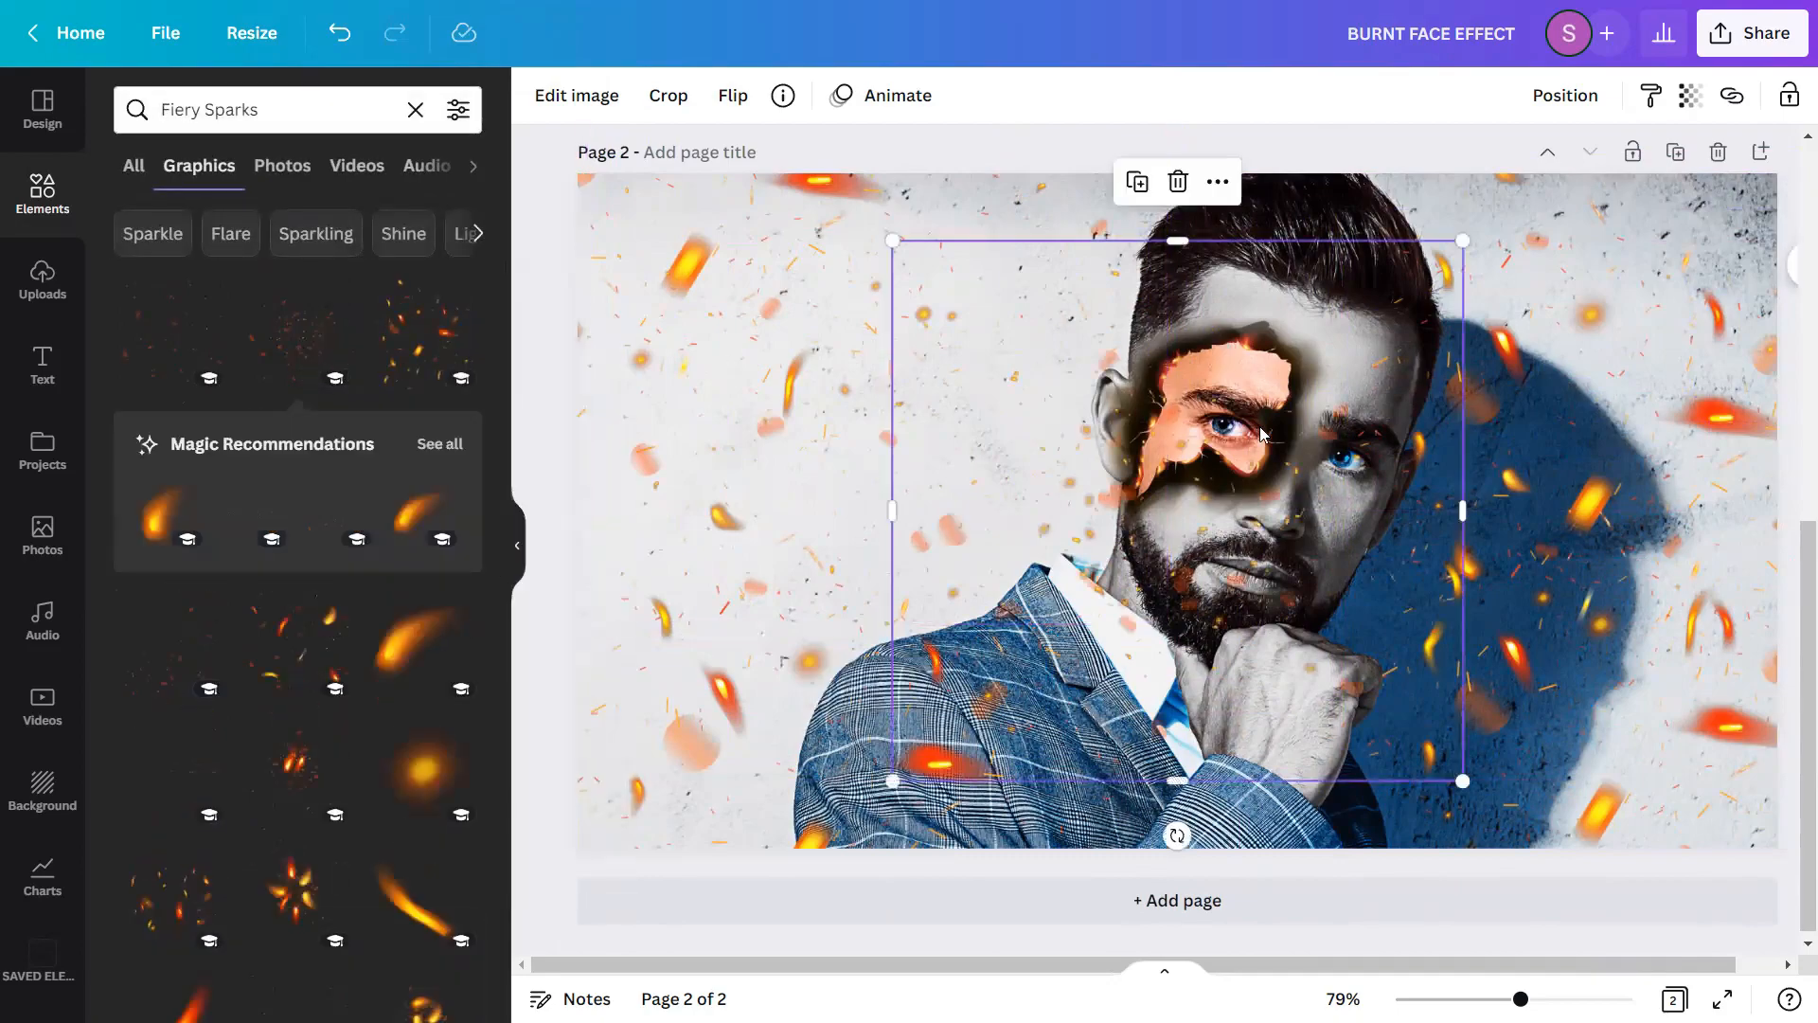
drag(1250, 431, 846, 801)
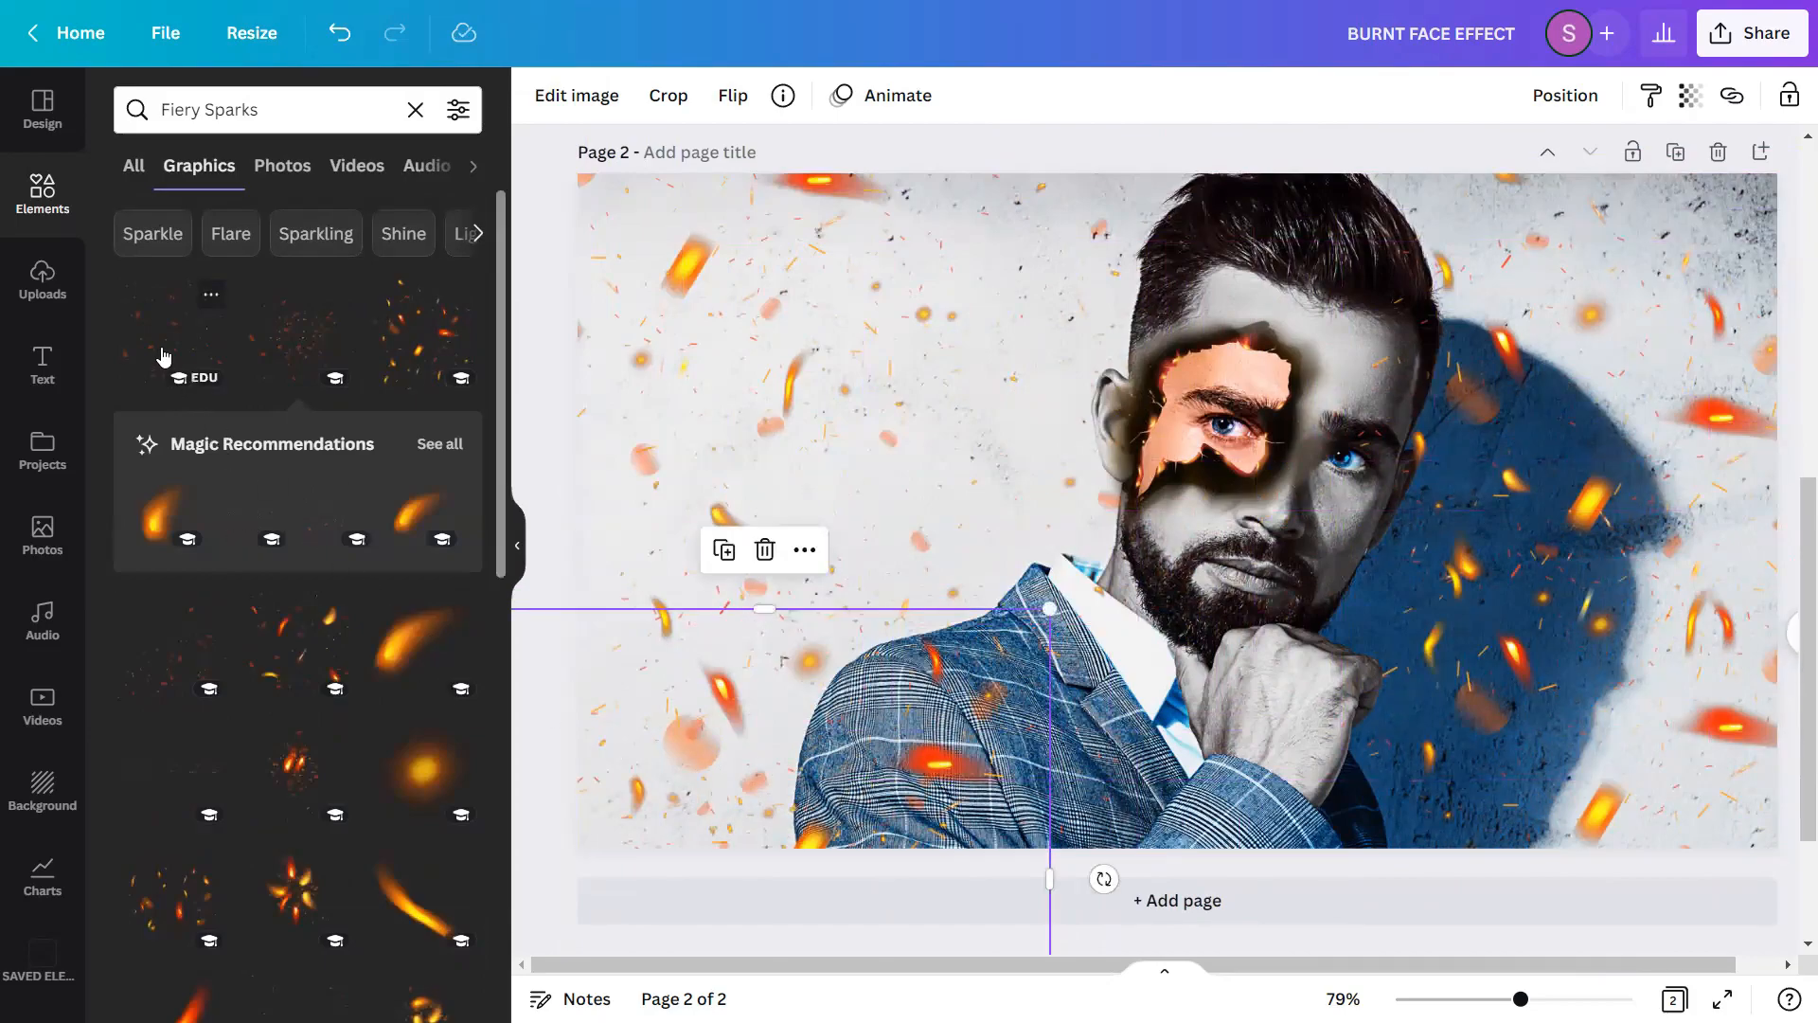
- Add the first fiery sparks graphic over the photo's upper-left half, then duplicate it and place the copy over the lower middle
click(213, 303)
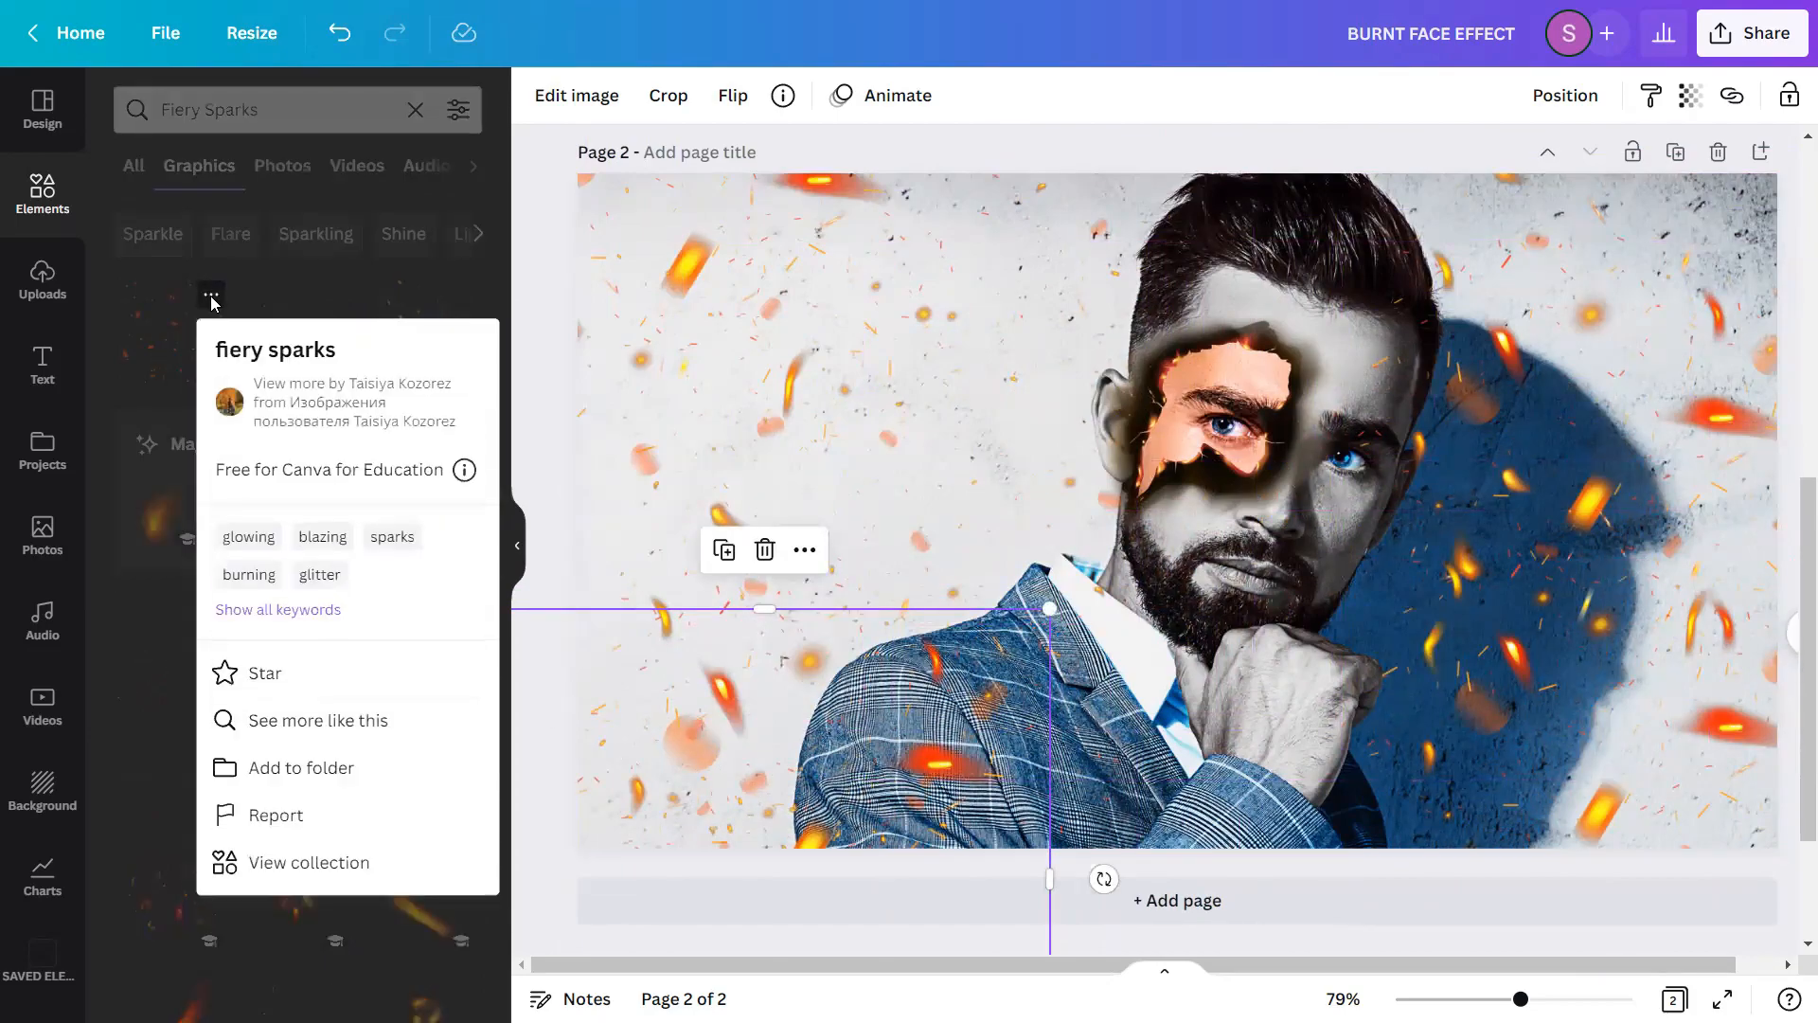
click(176, 347)
click(176, 347)
drag(1349, 542, 1057, 413)
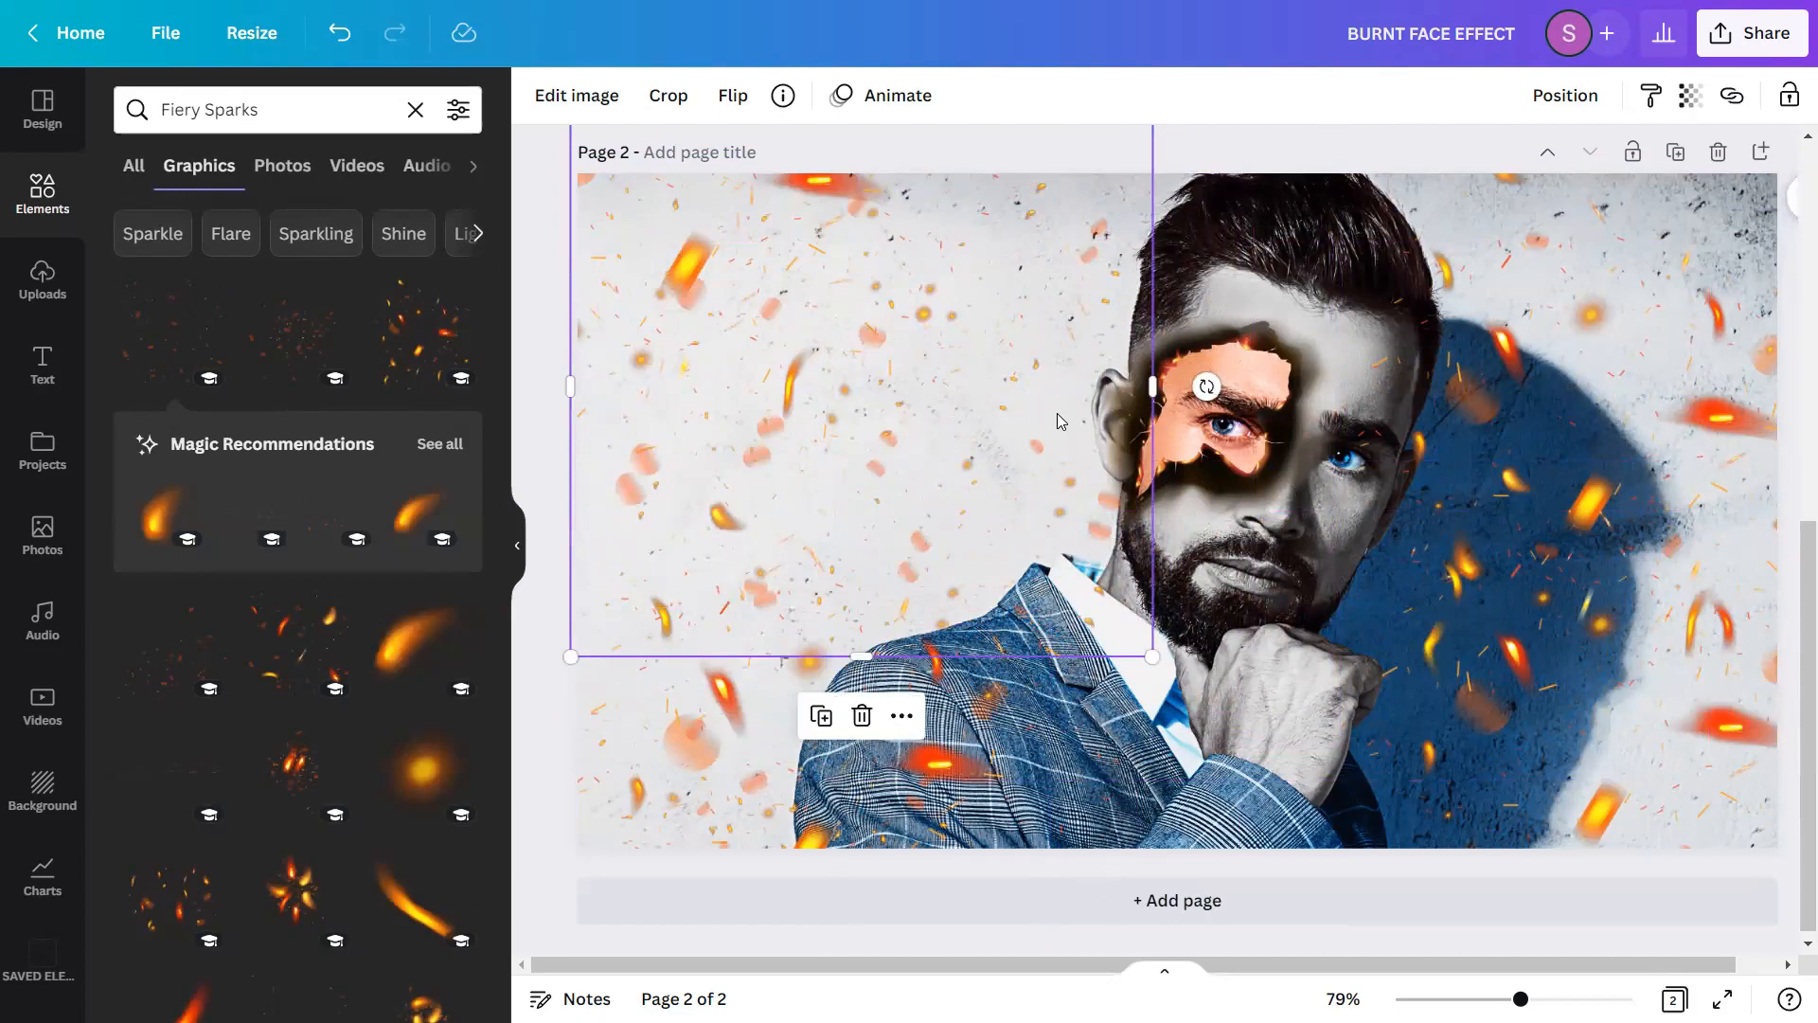
click(822, 717)
drag(884, 436, 1329, 814)
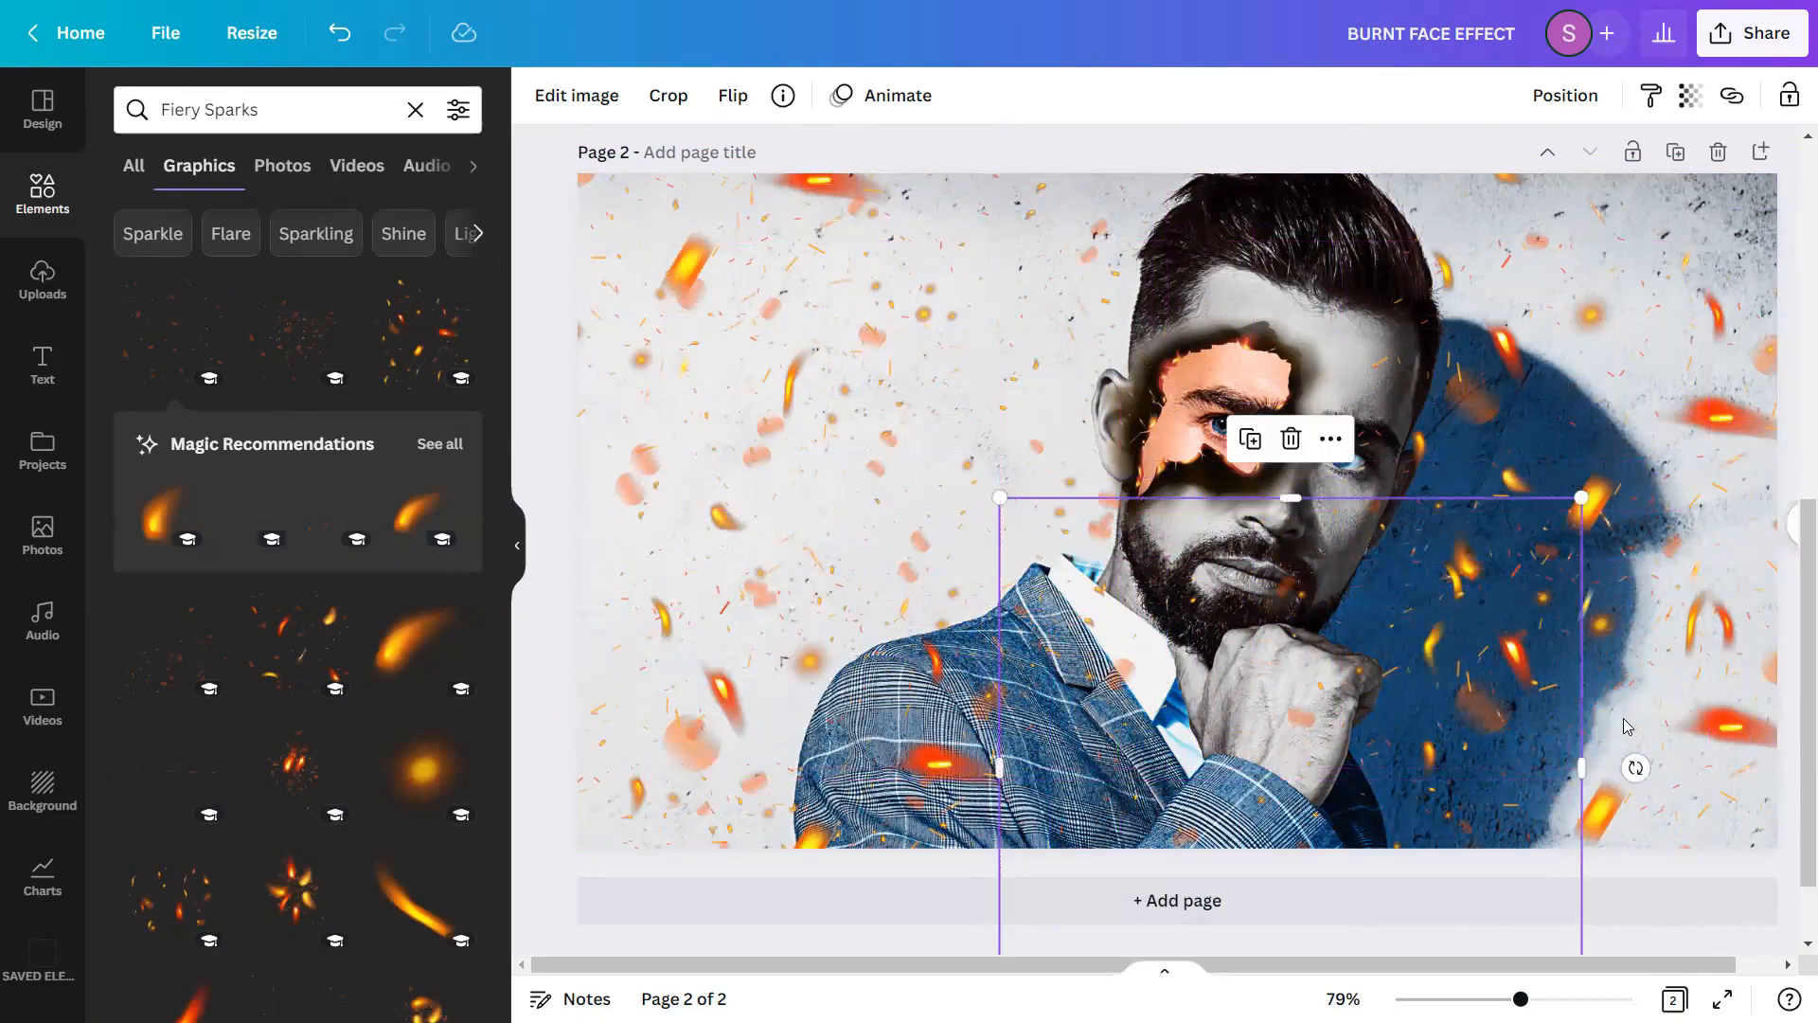
- Add the denser orange Fiery Sparks graphic from further down the results and place it over the photo's upper-left wall area and burned hole
scroll(357, 738, down, 2)
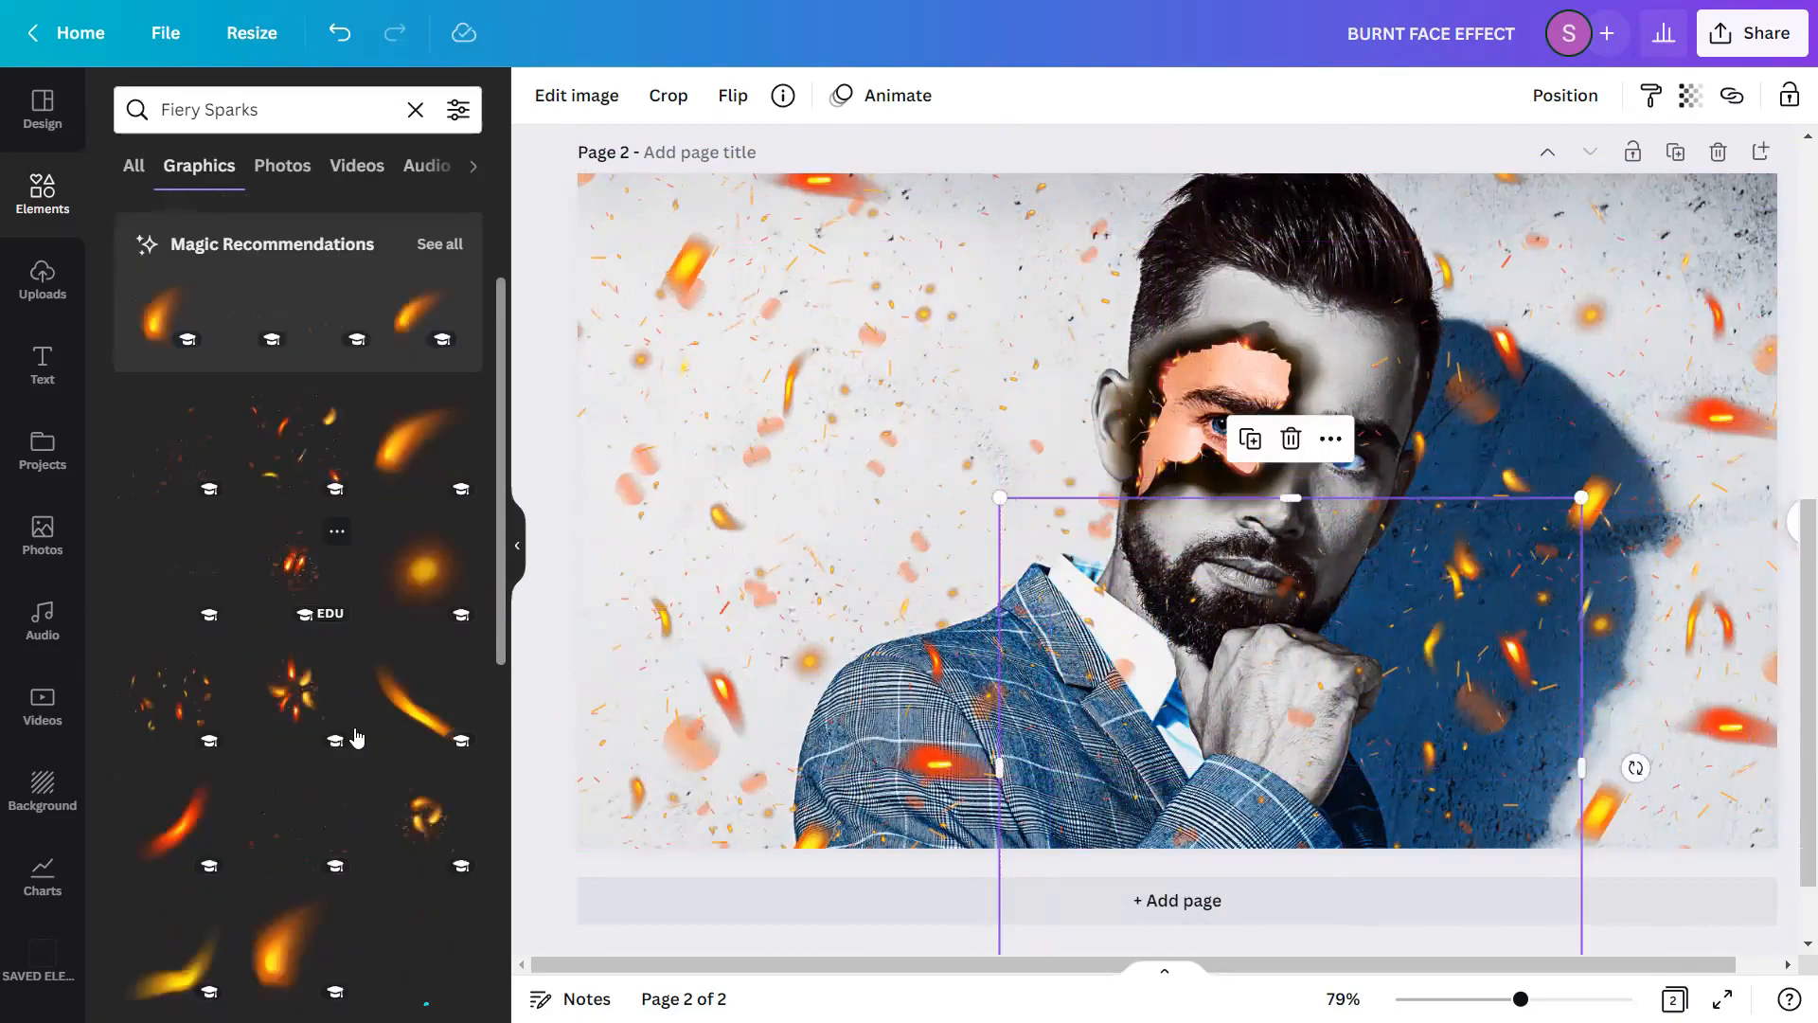
scroll(357, 738, down, 1)
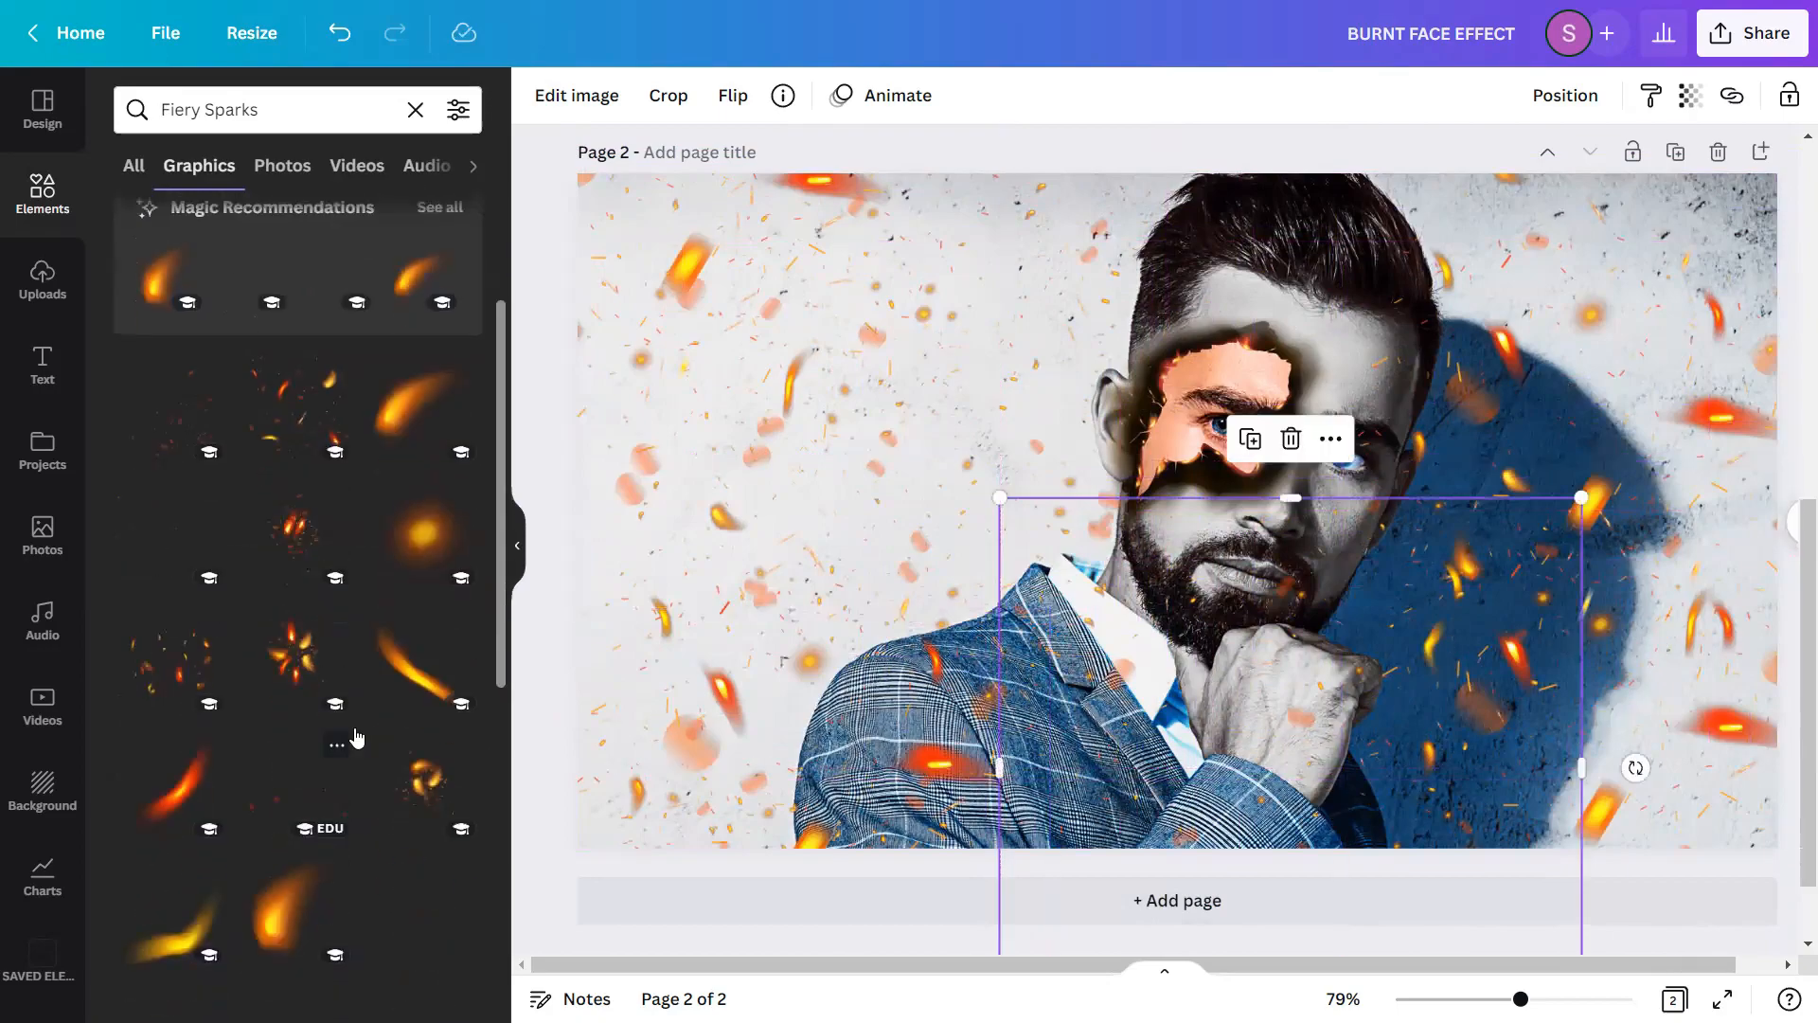
click(210, 624)
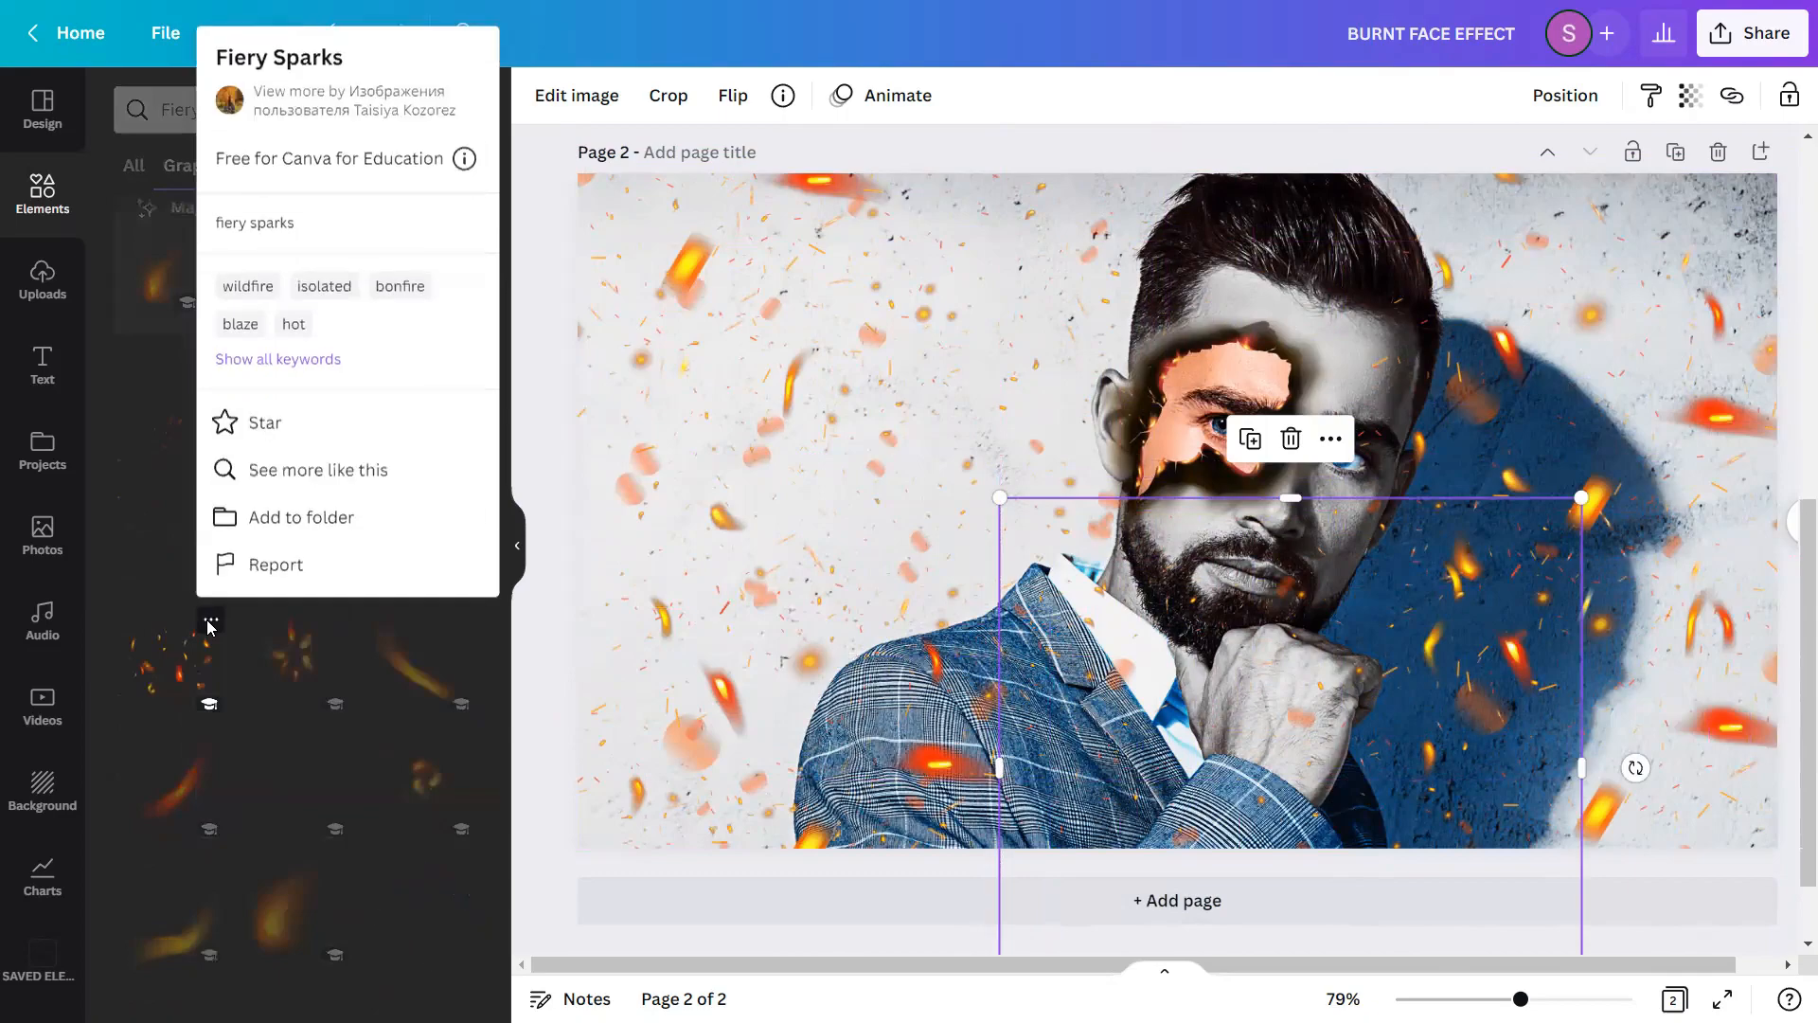
click(166, 661)
click(166, 661)
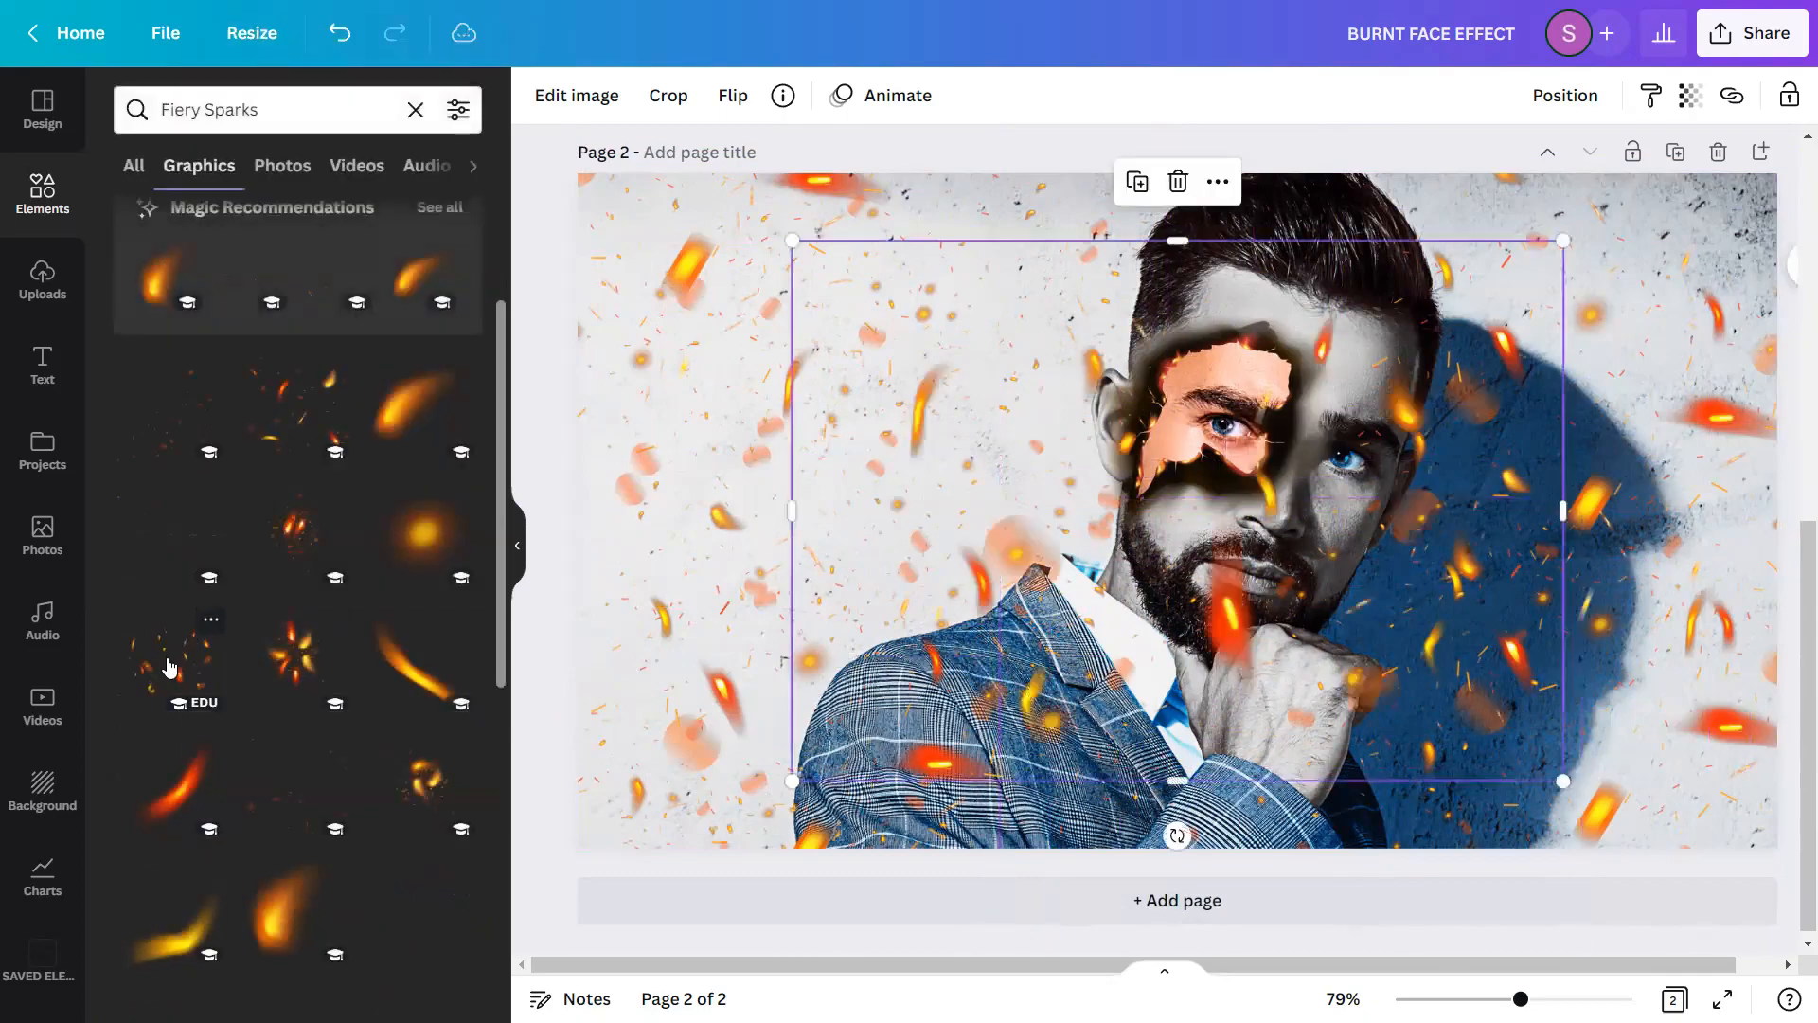
drag(1428, 721, 902, 412)
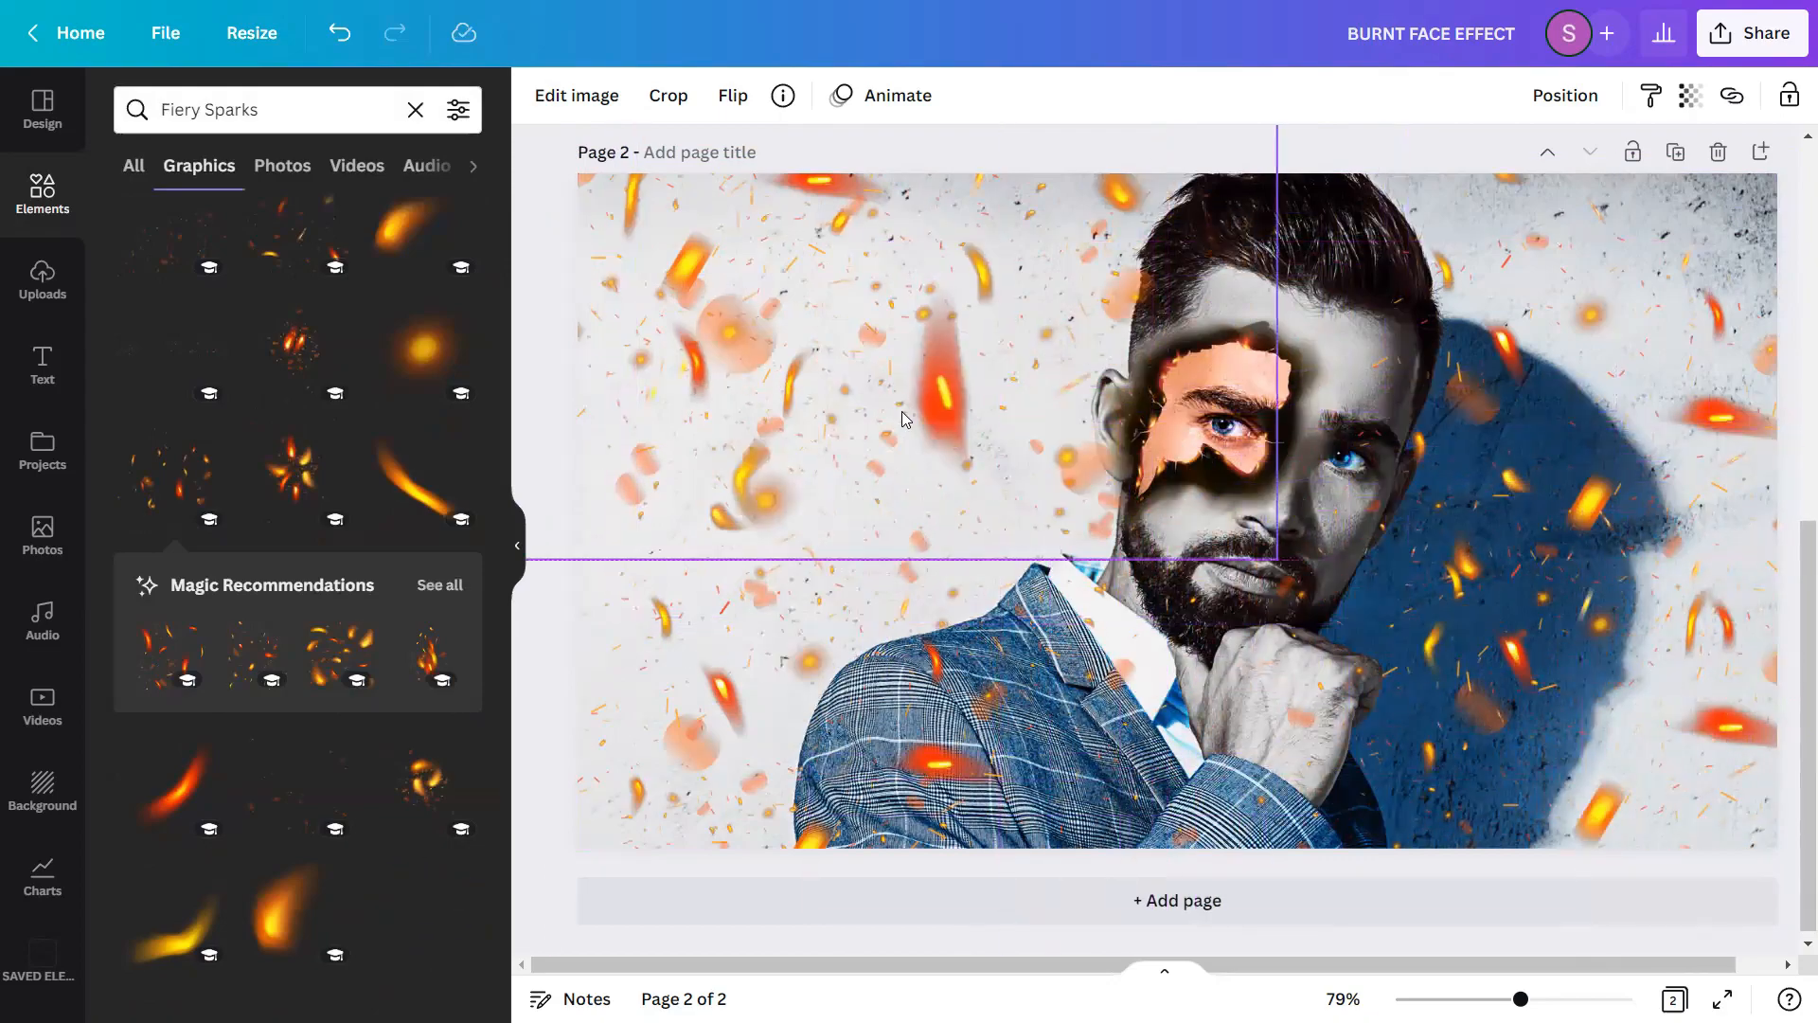
drag(901, 411, 943, 417)
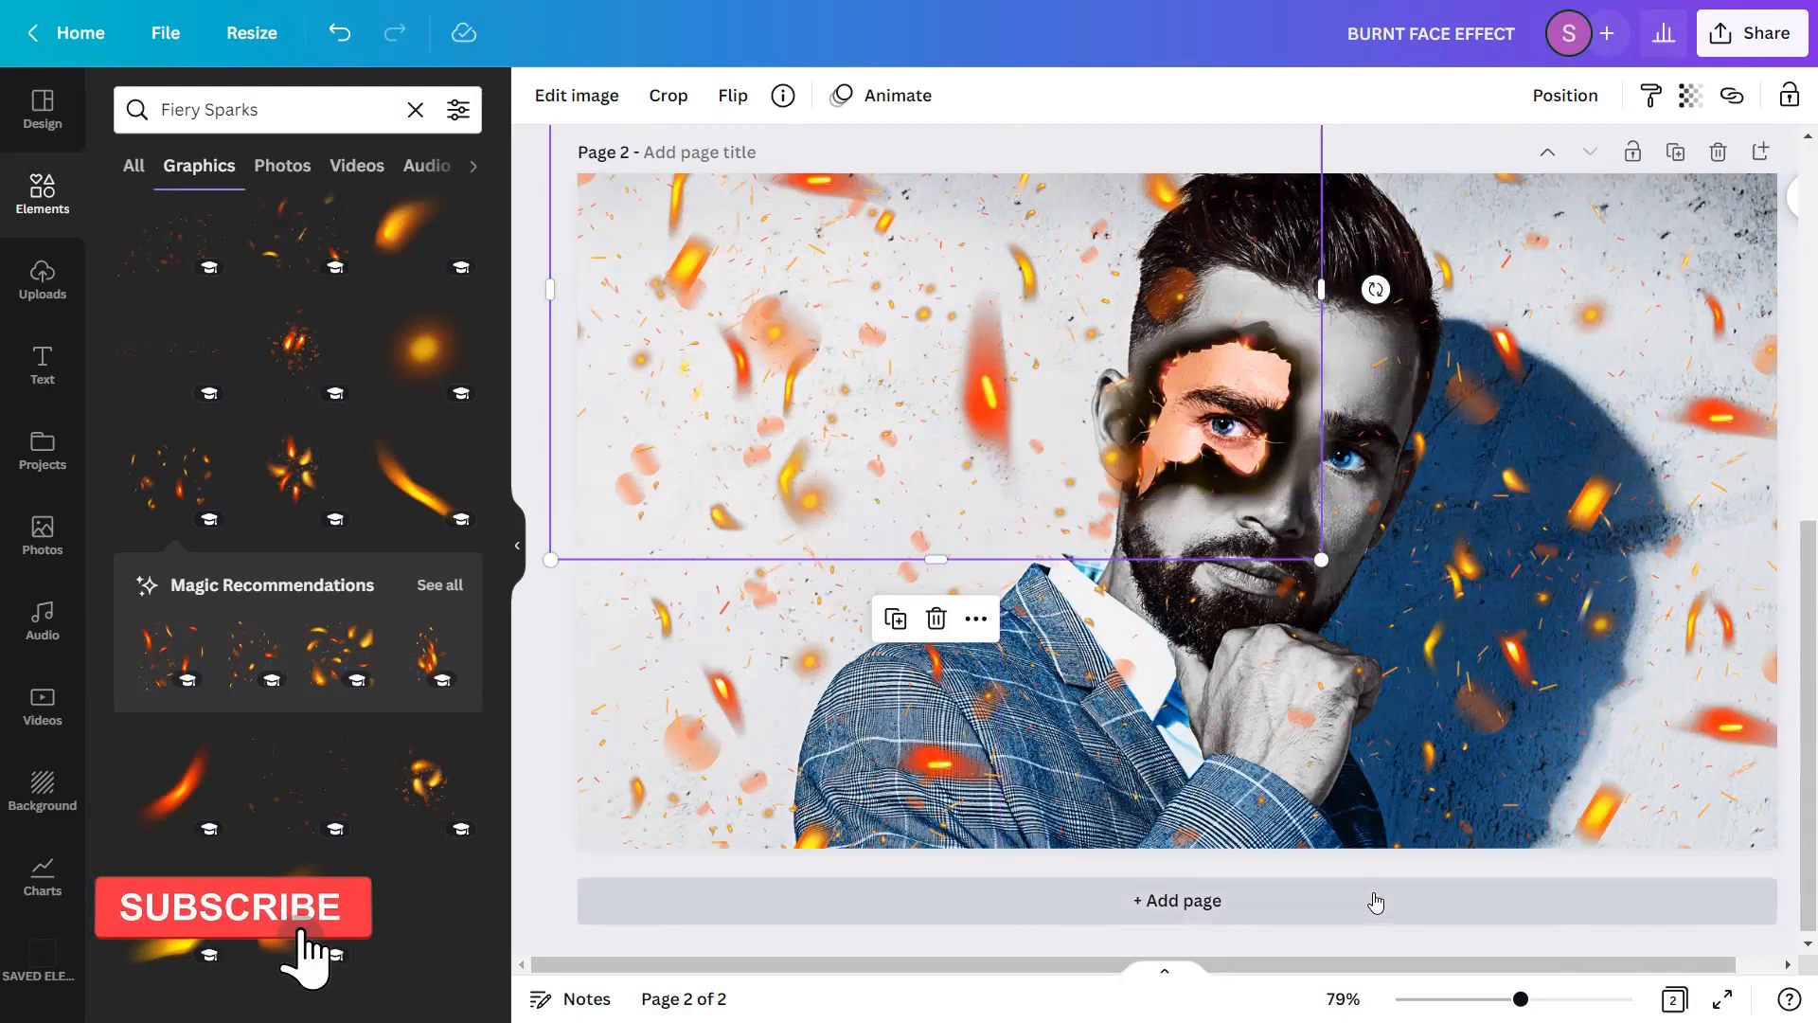
click(1535, 861)
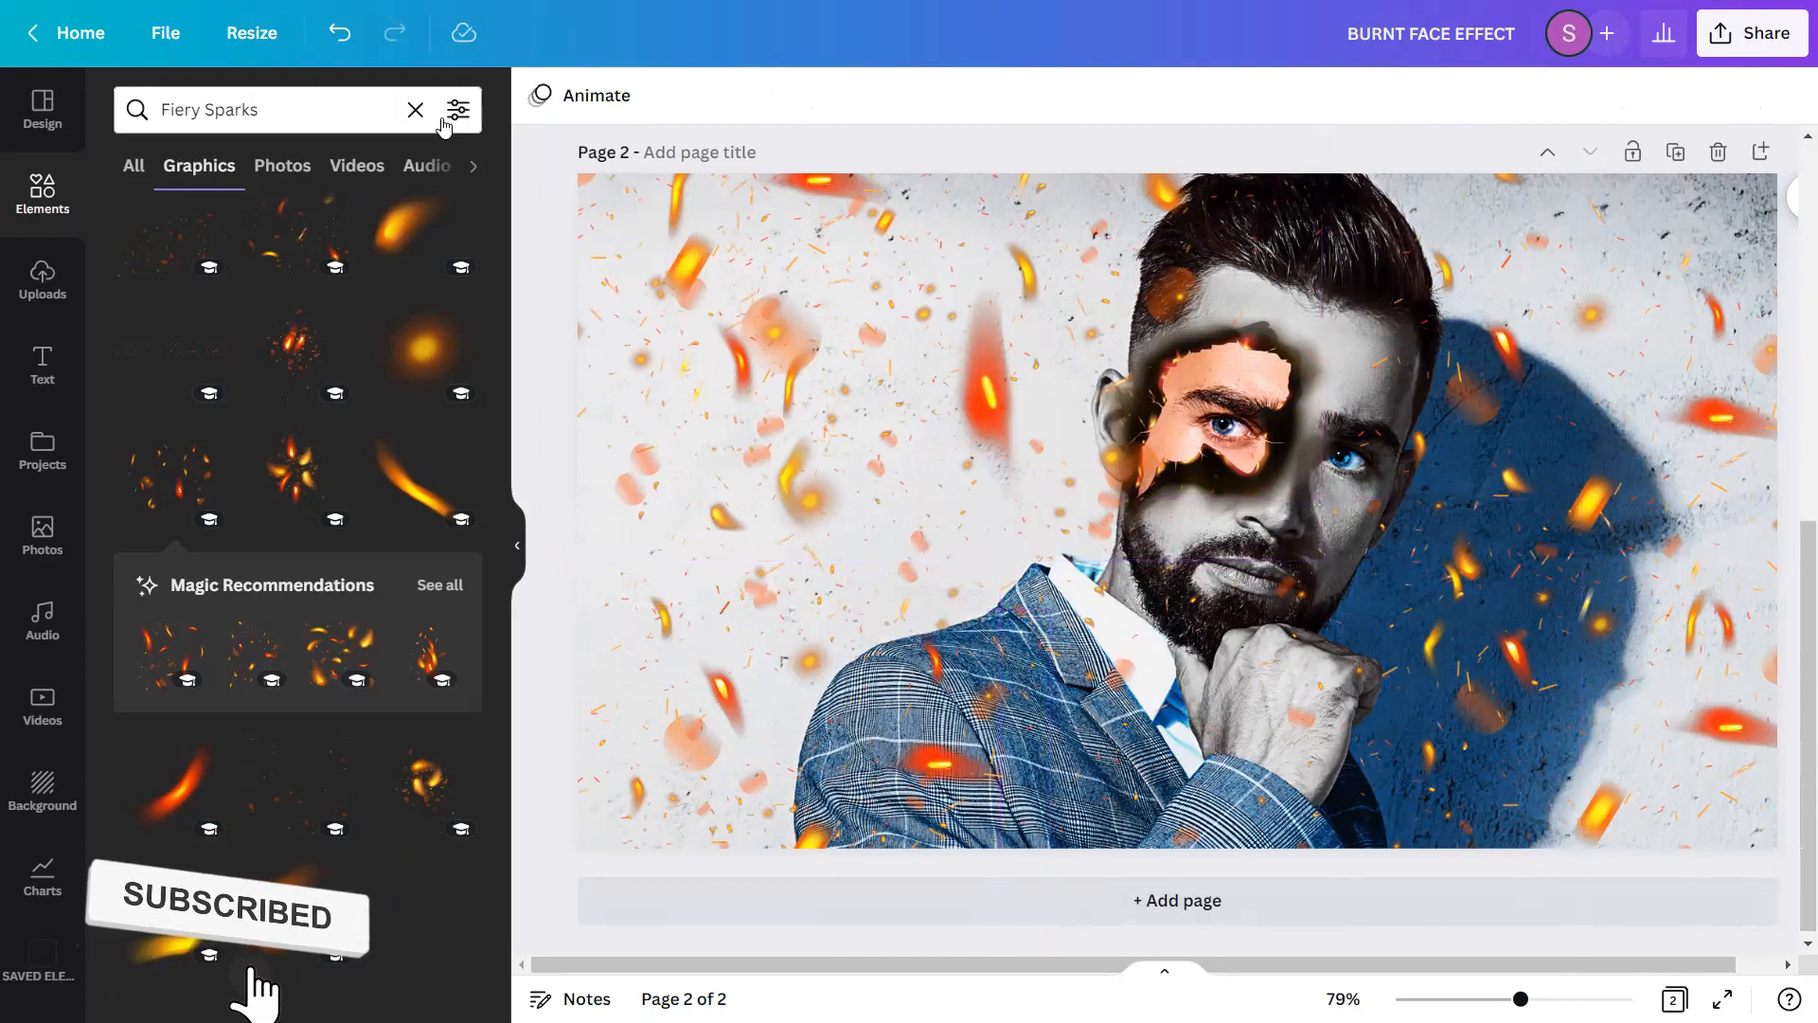
- Search the elements library for "Real Fire Effect Overlay" and limit the results to graphics
click(415, 109)
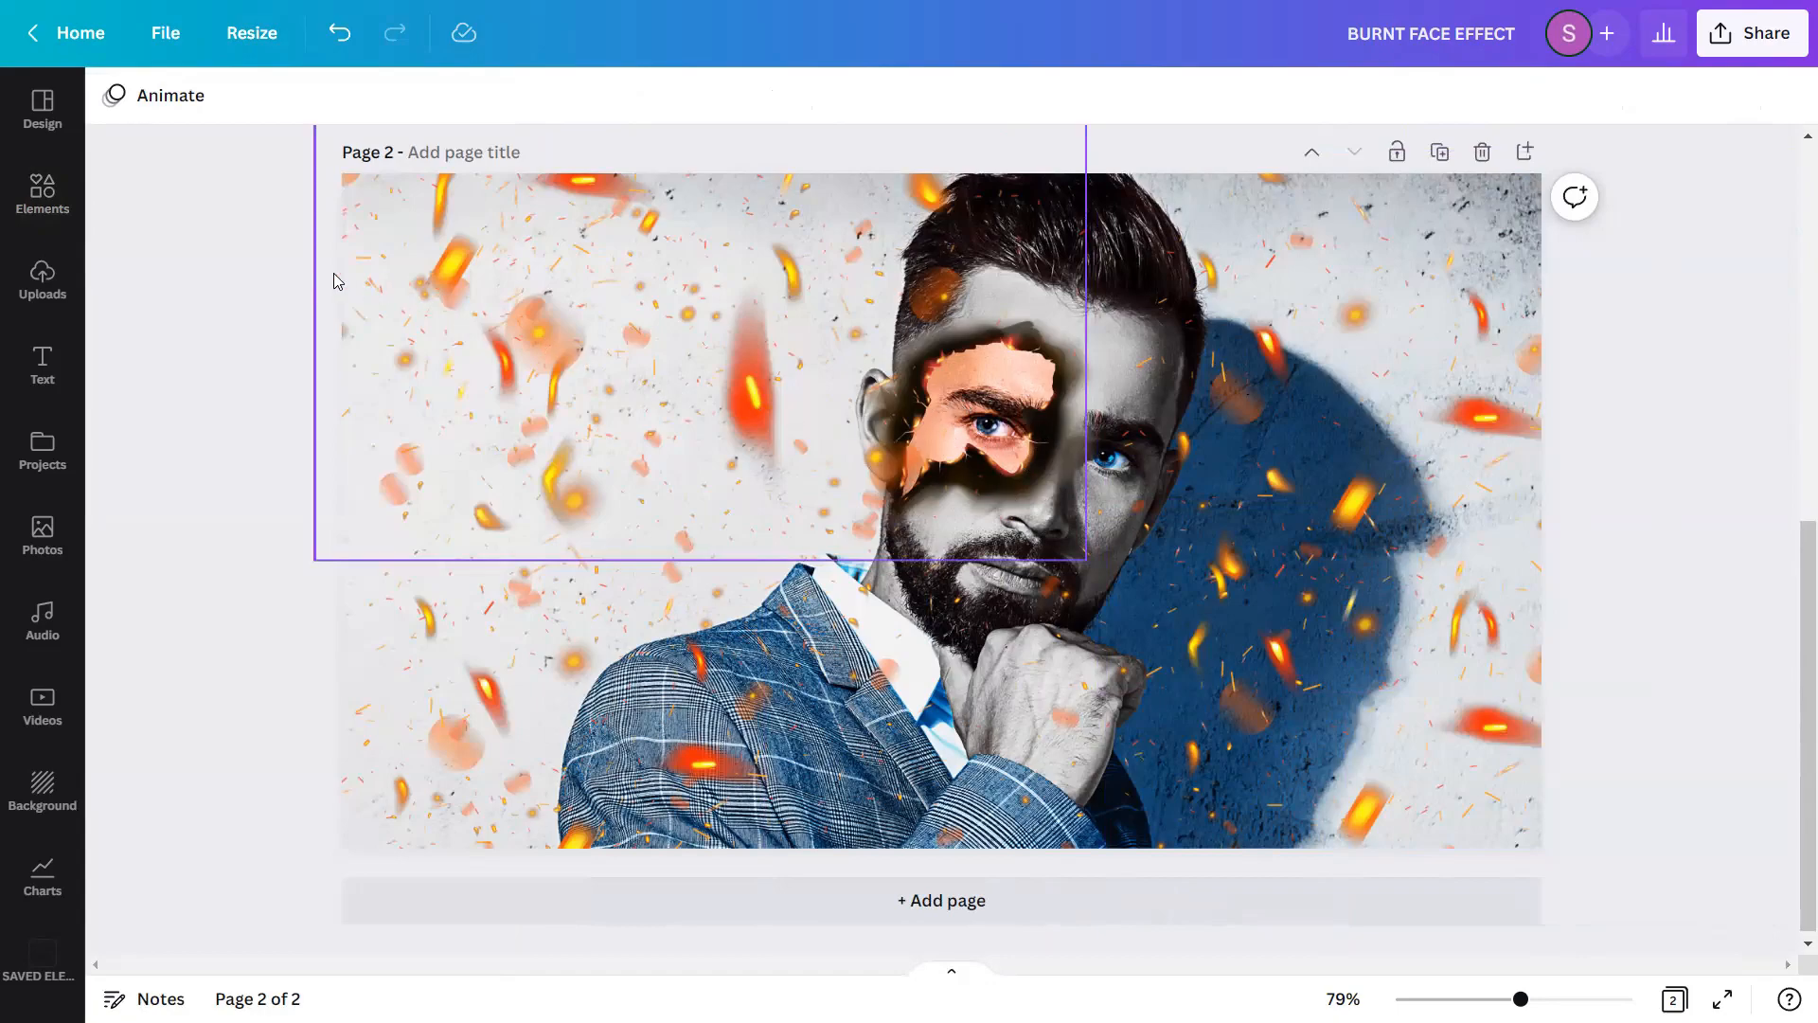
click(60, 189)
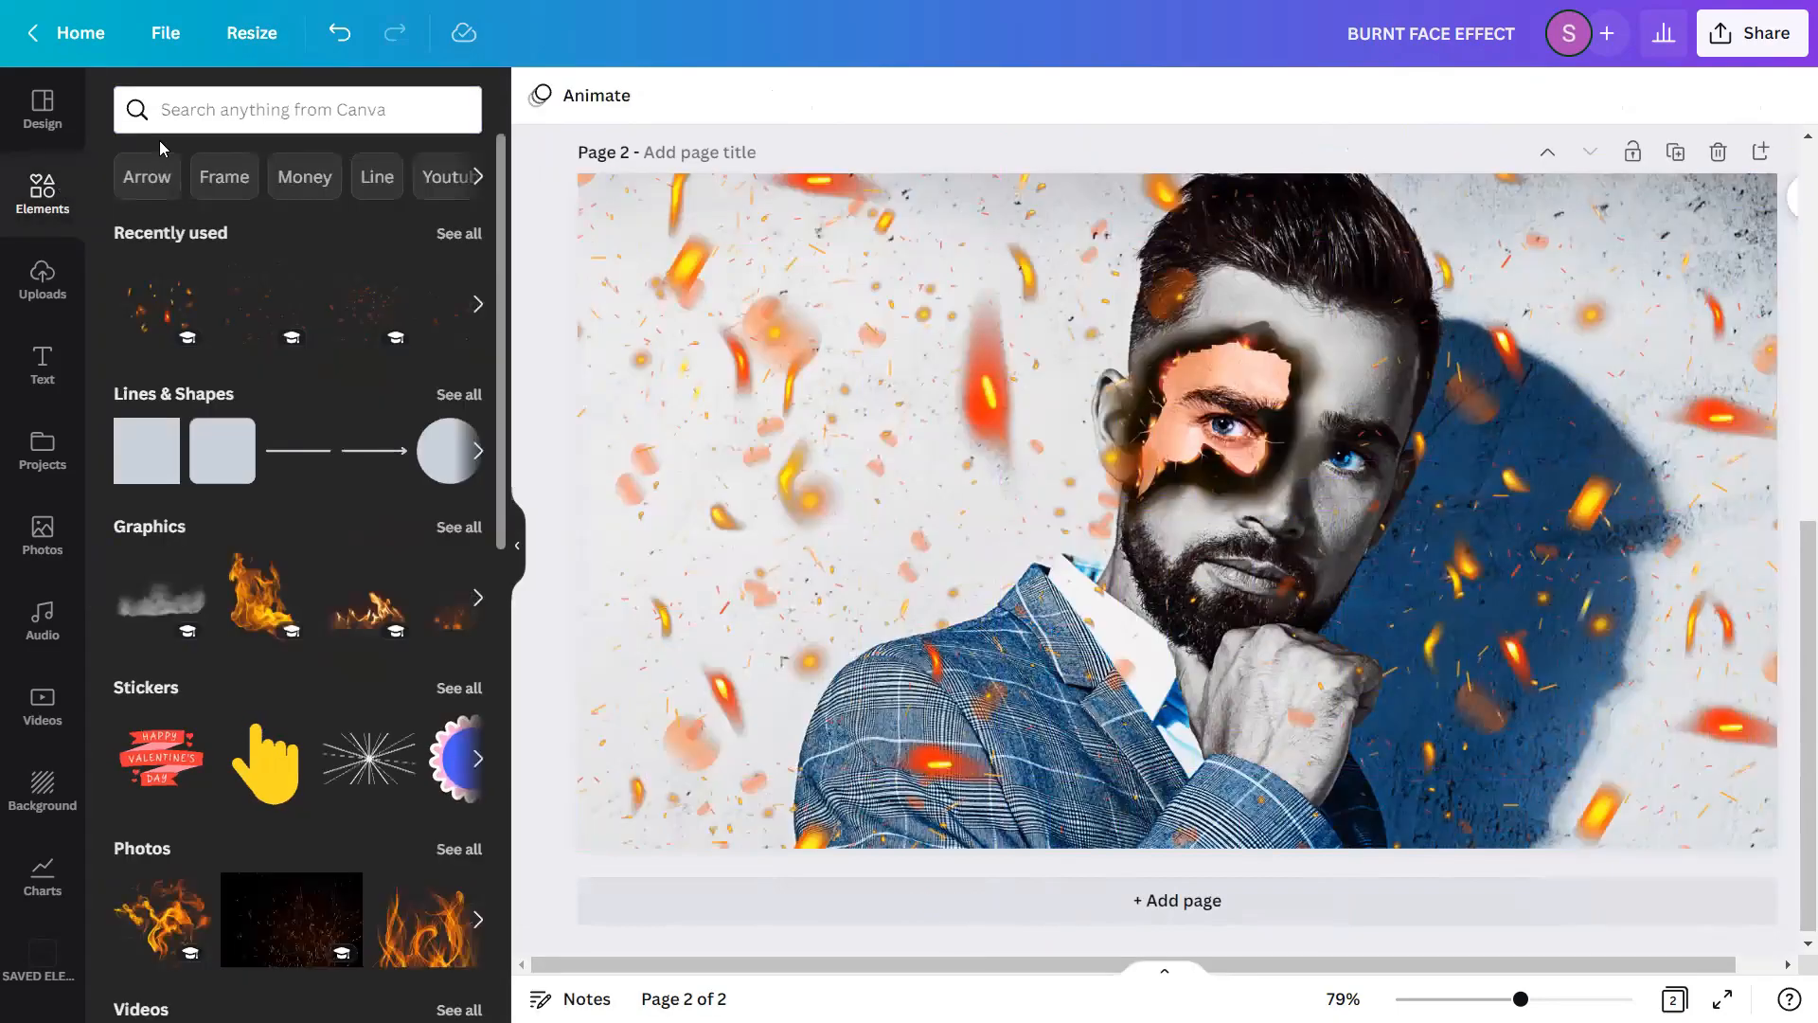
click(180, 110)
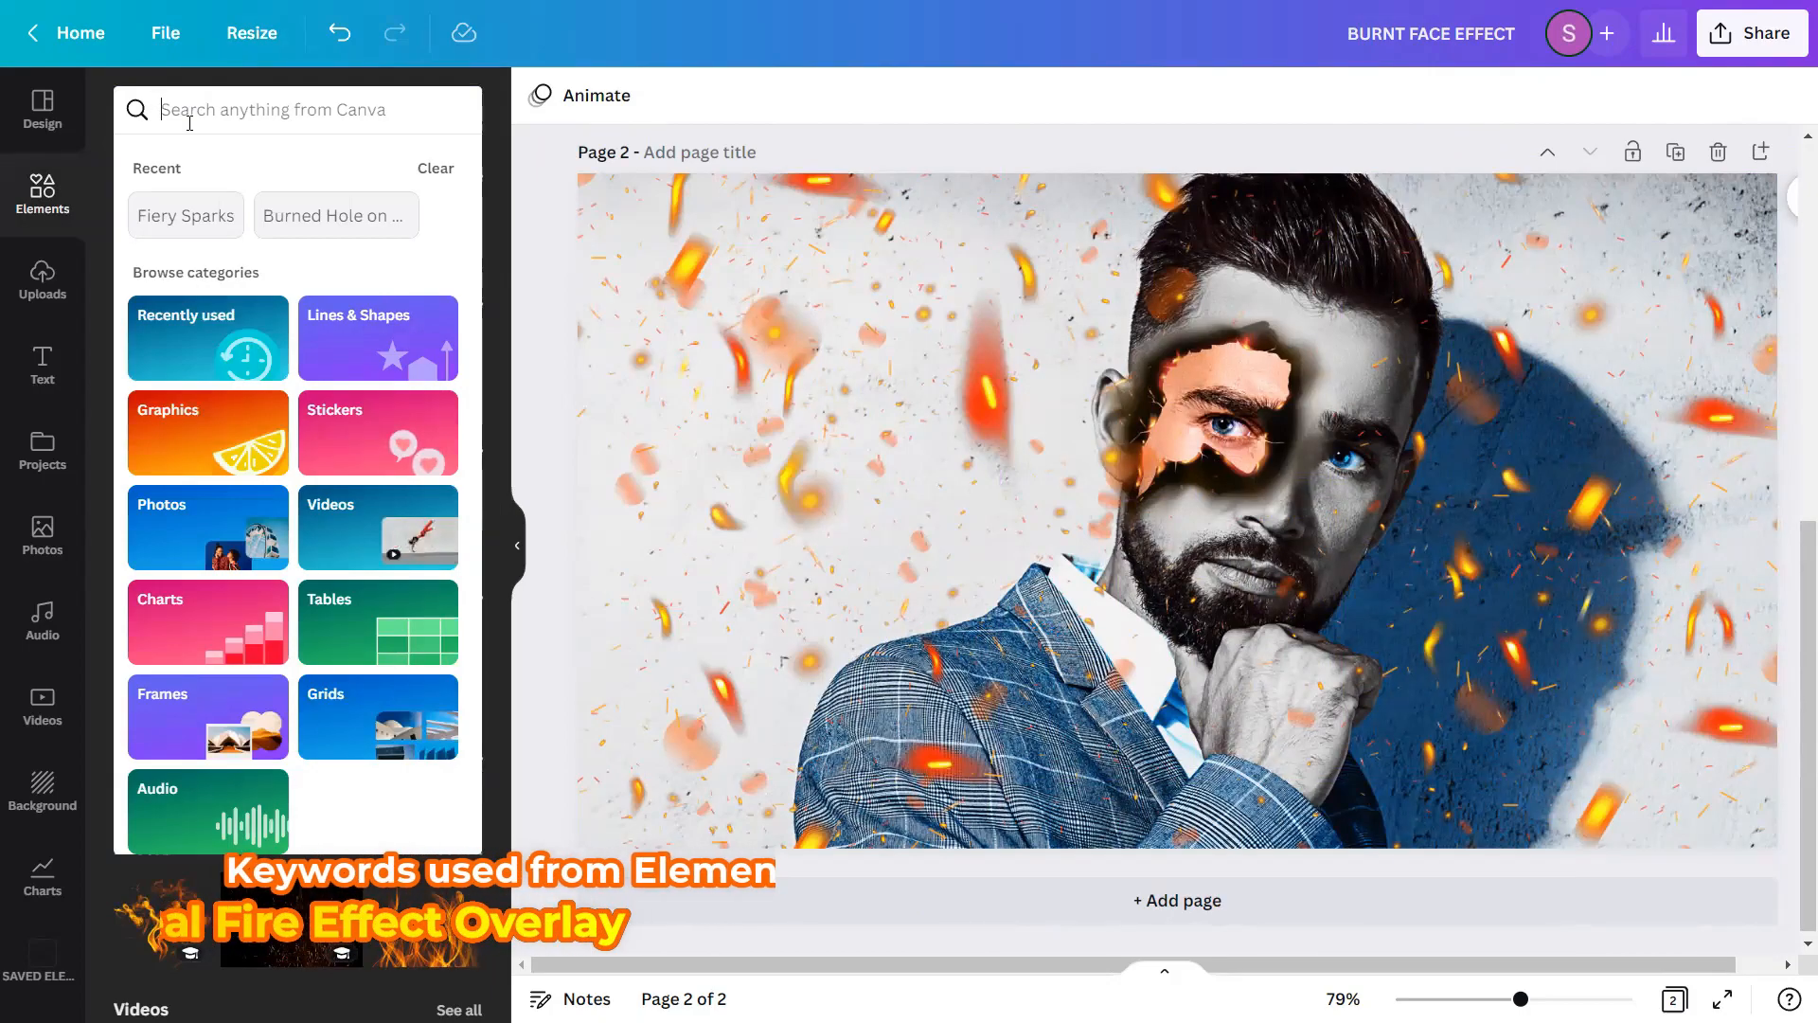
text(Real)
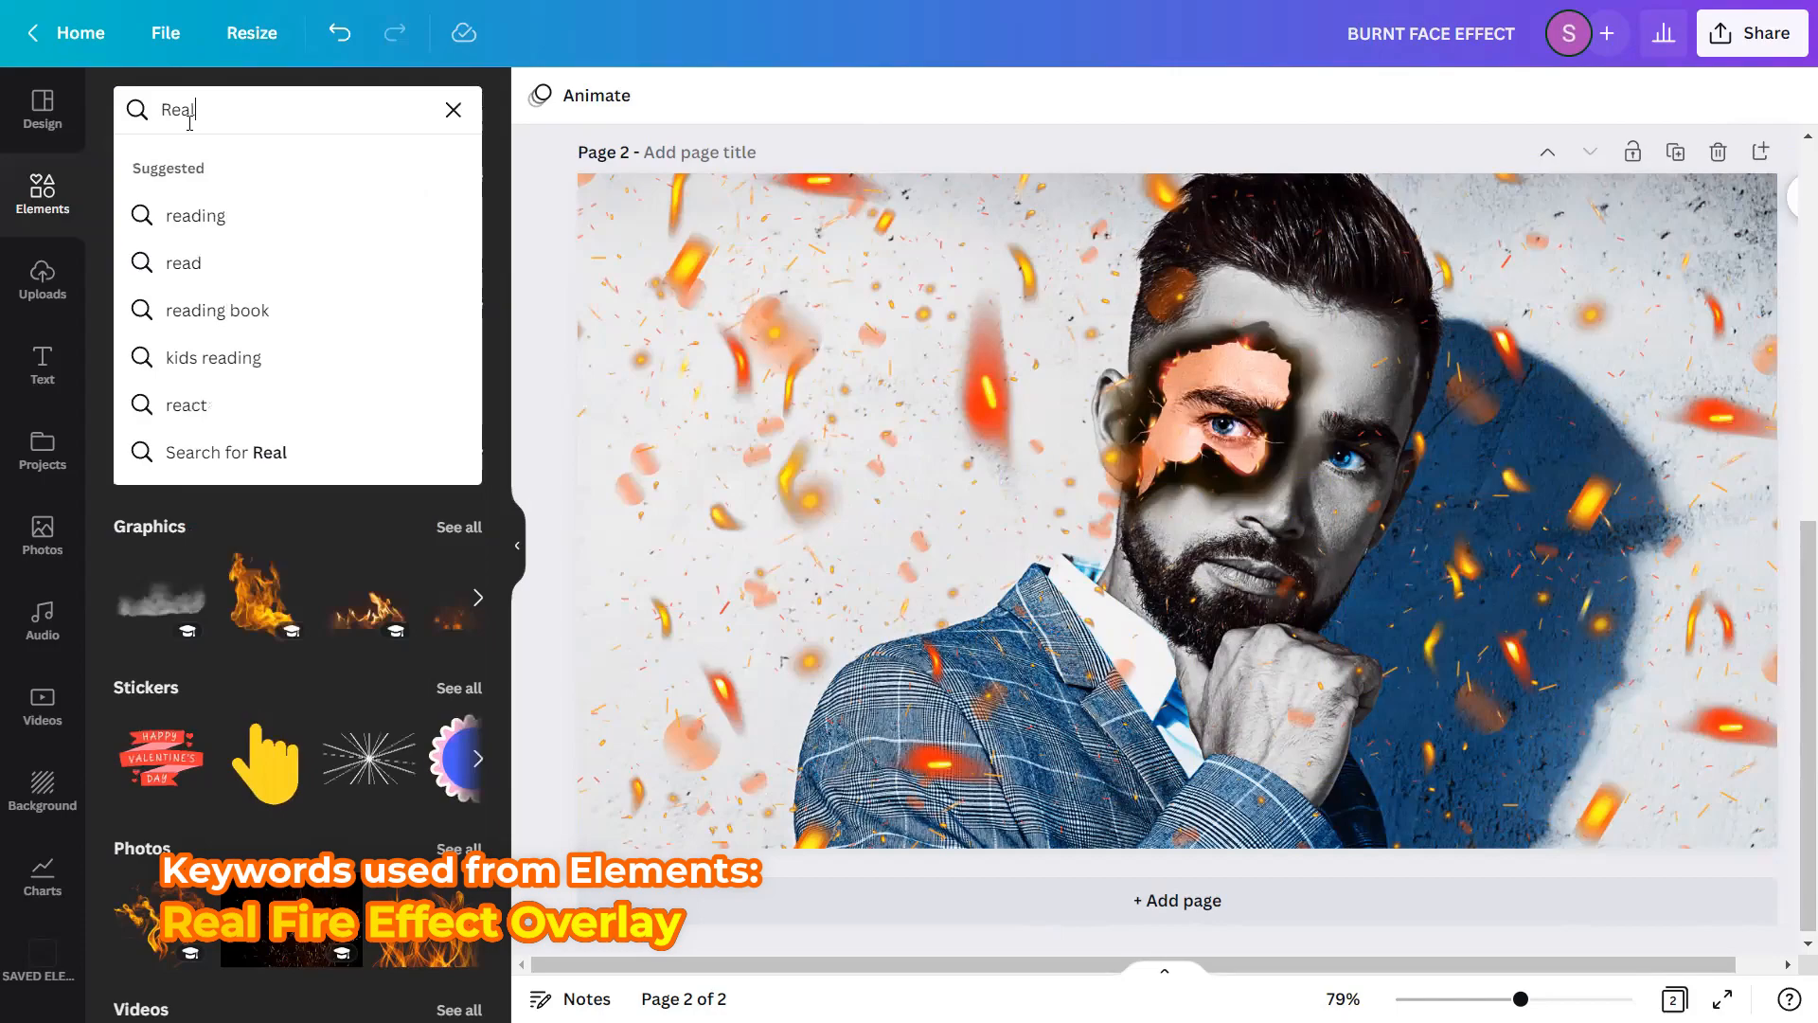
text( Fire )
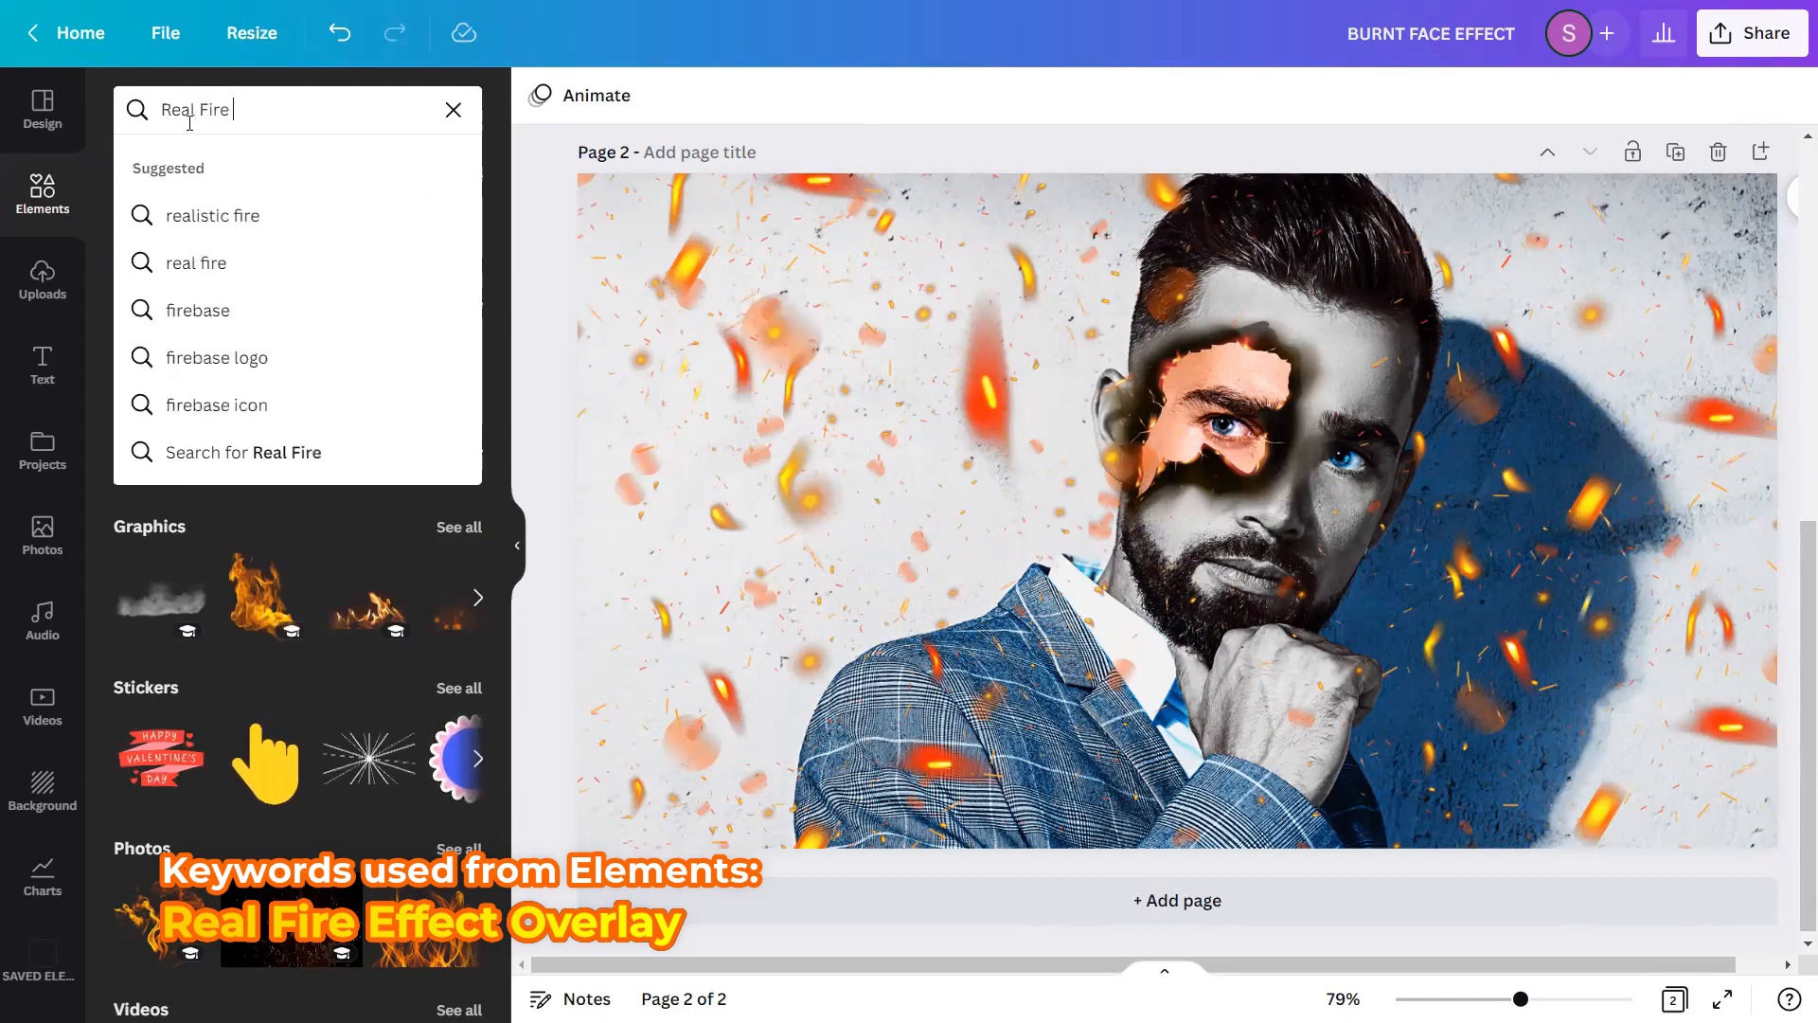
text(Effec)
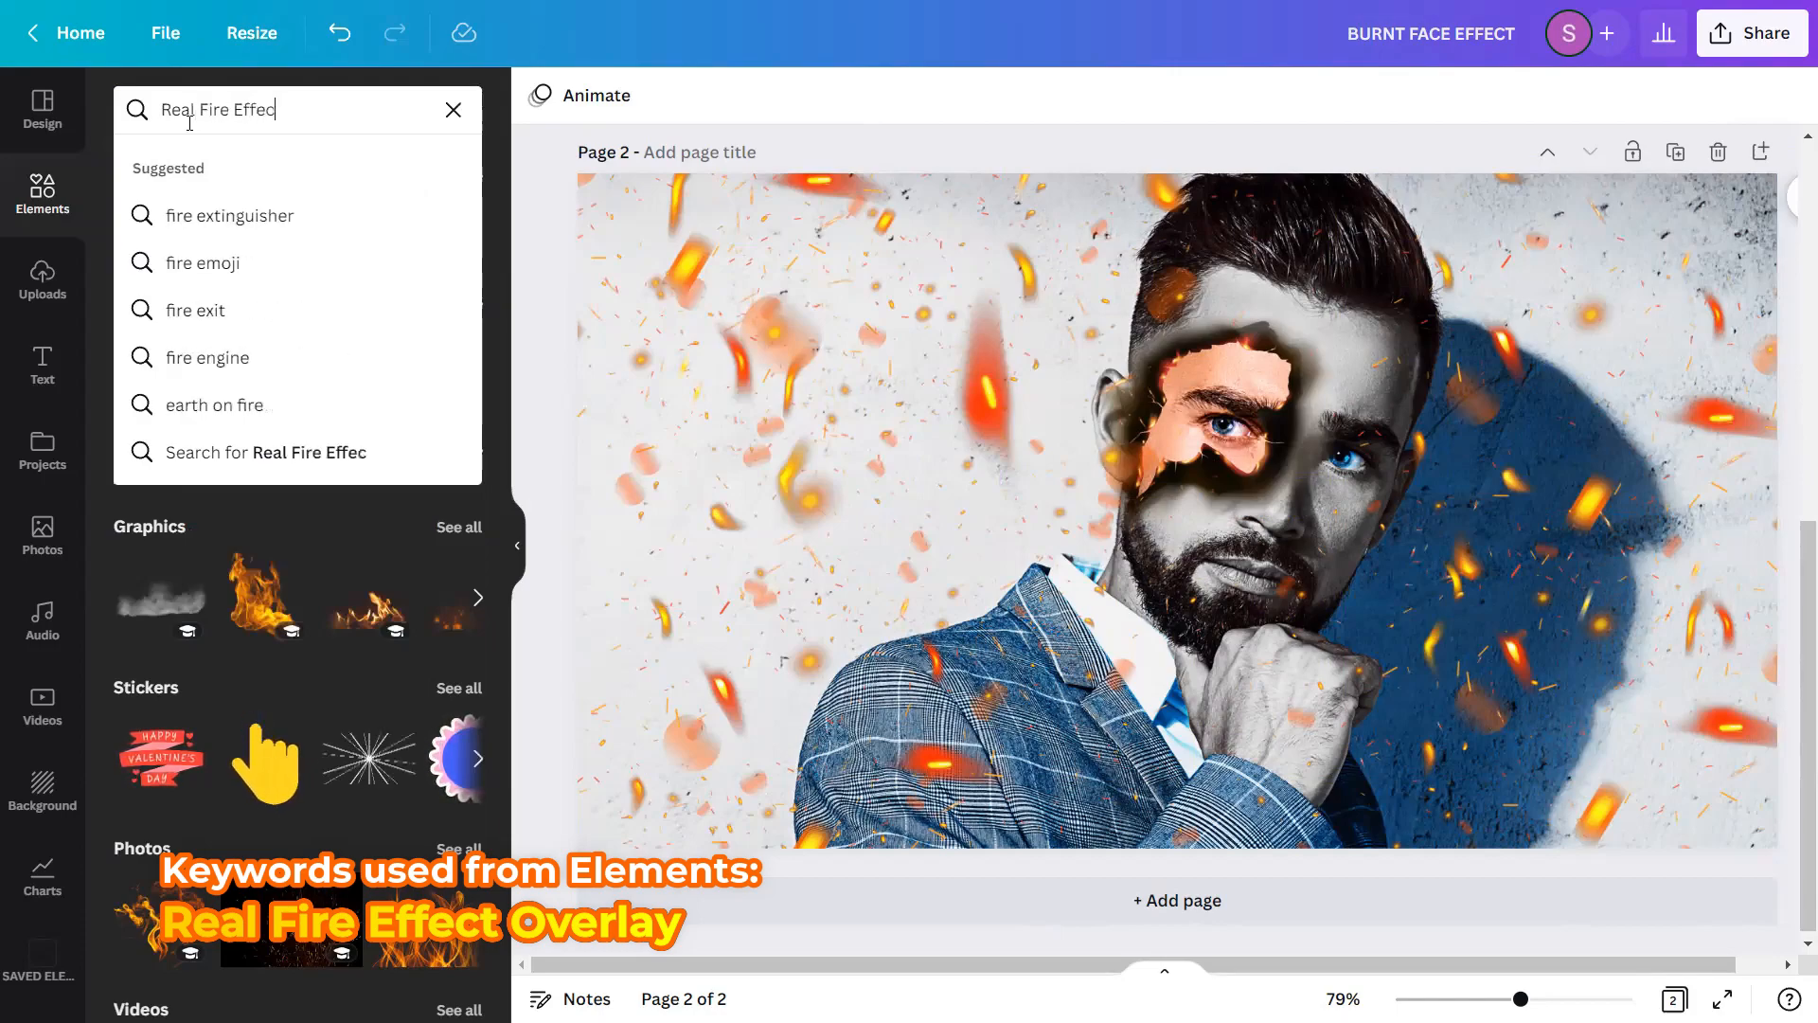
text(t O)
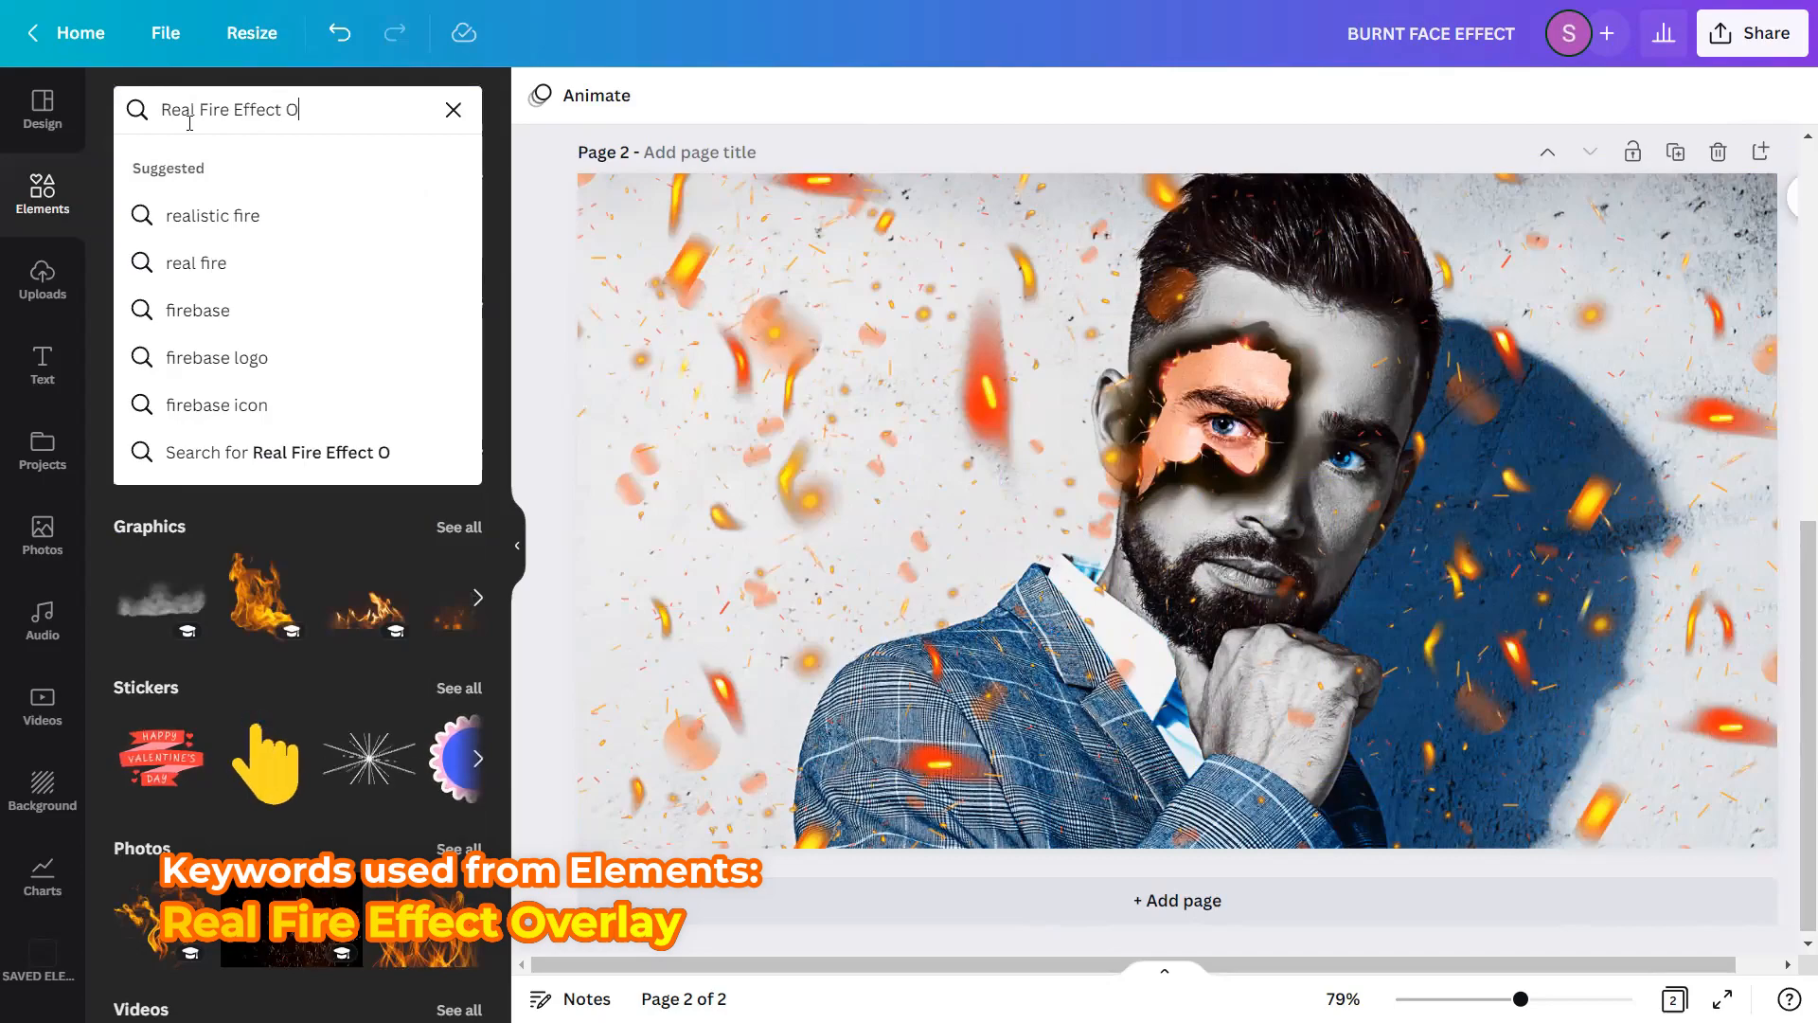
text(verlay)
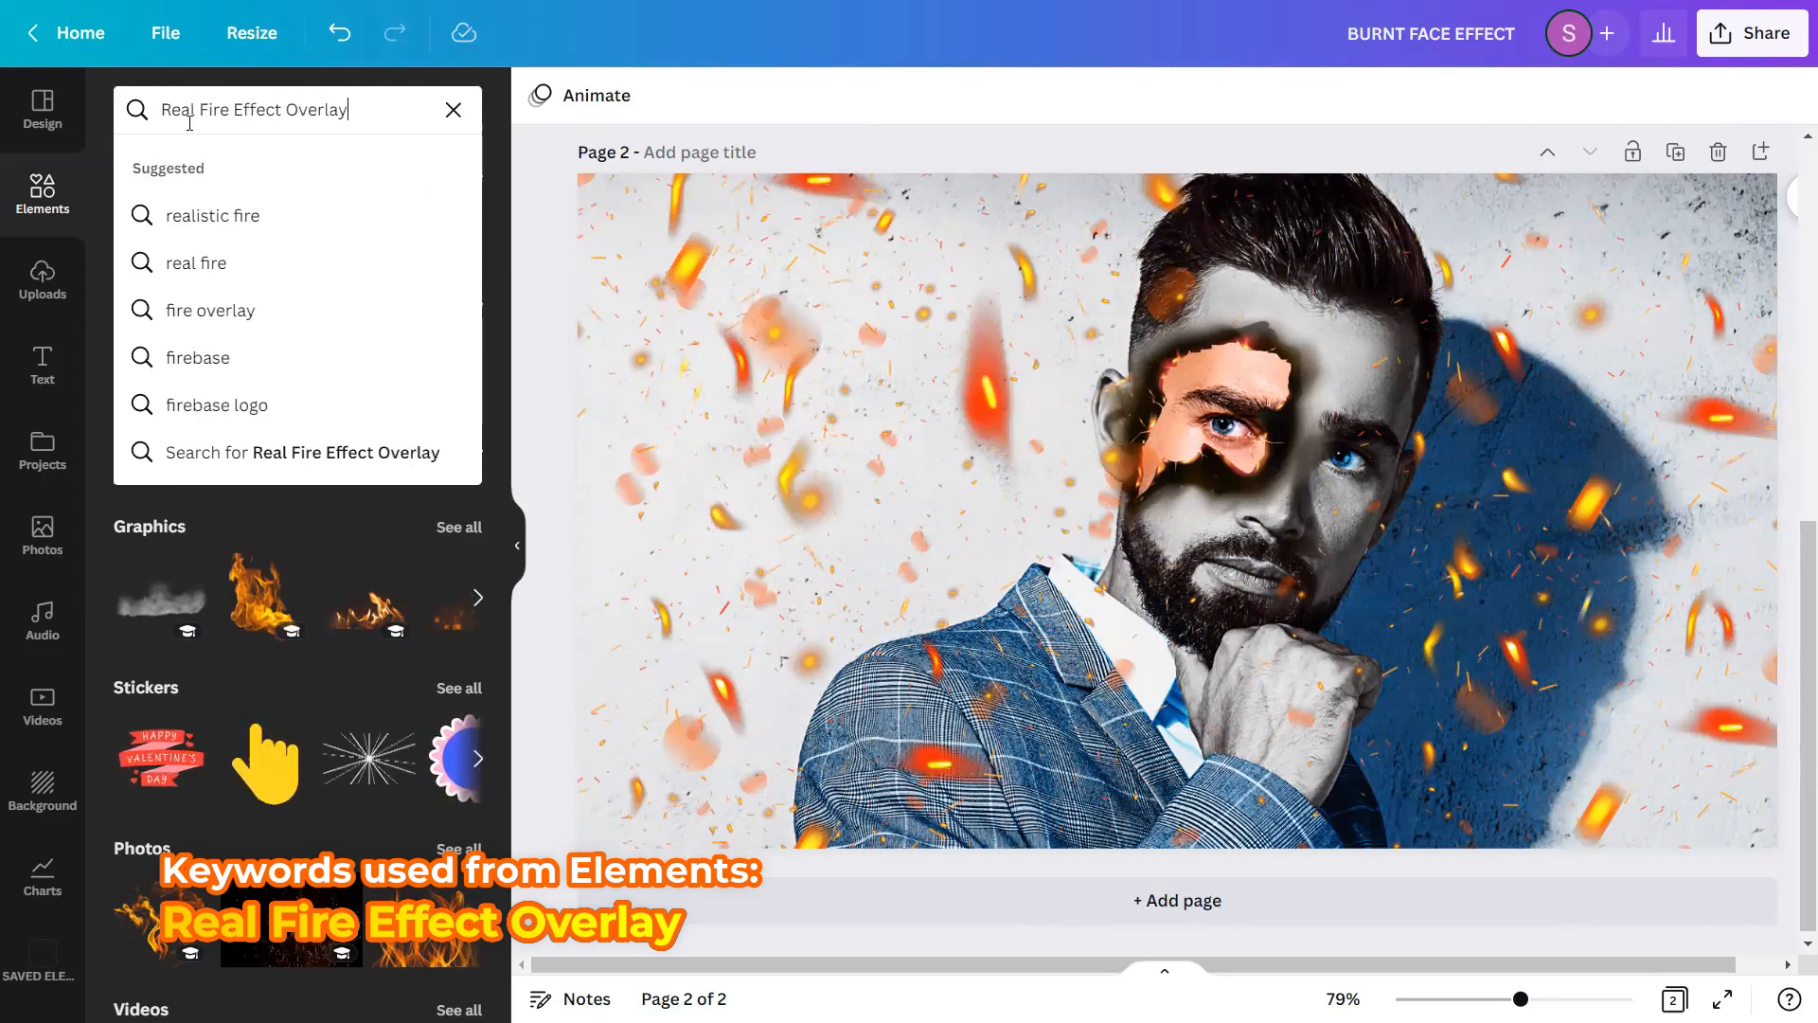
key(Return)
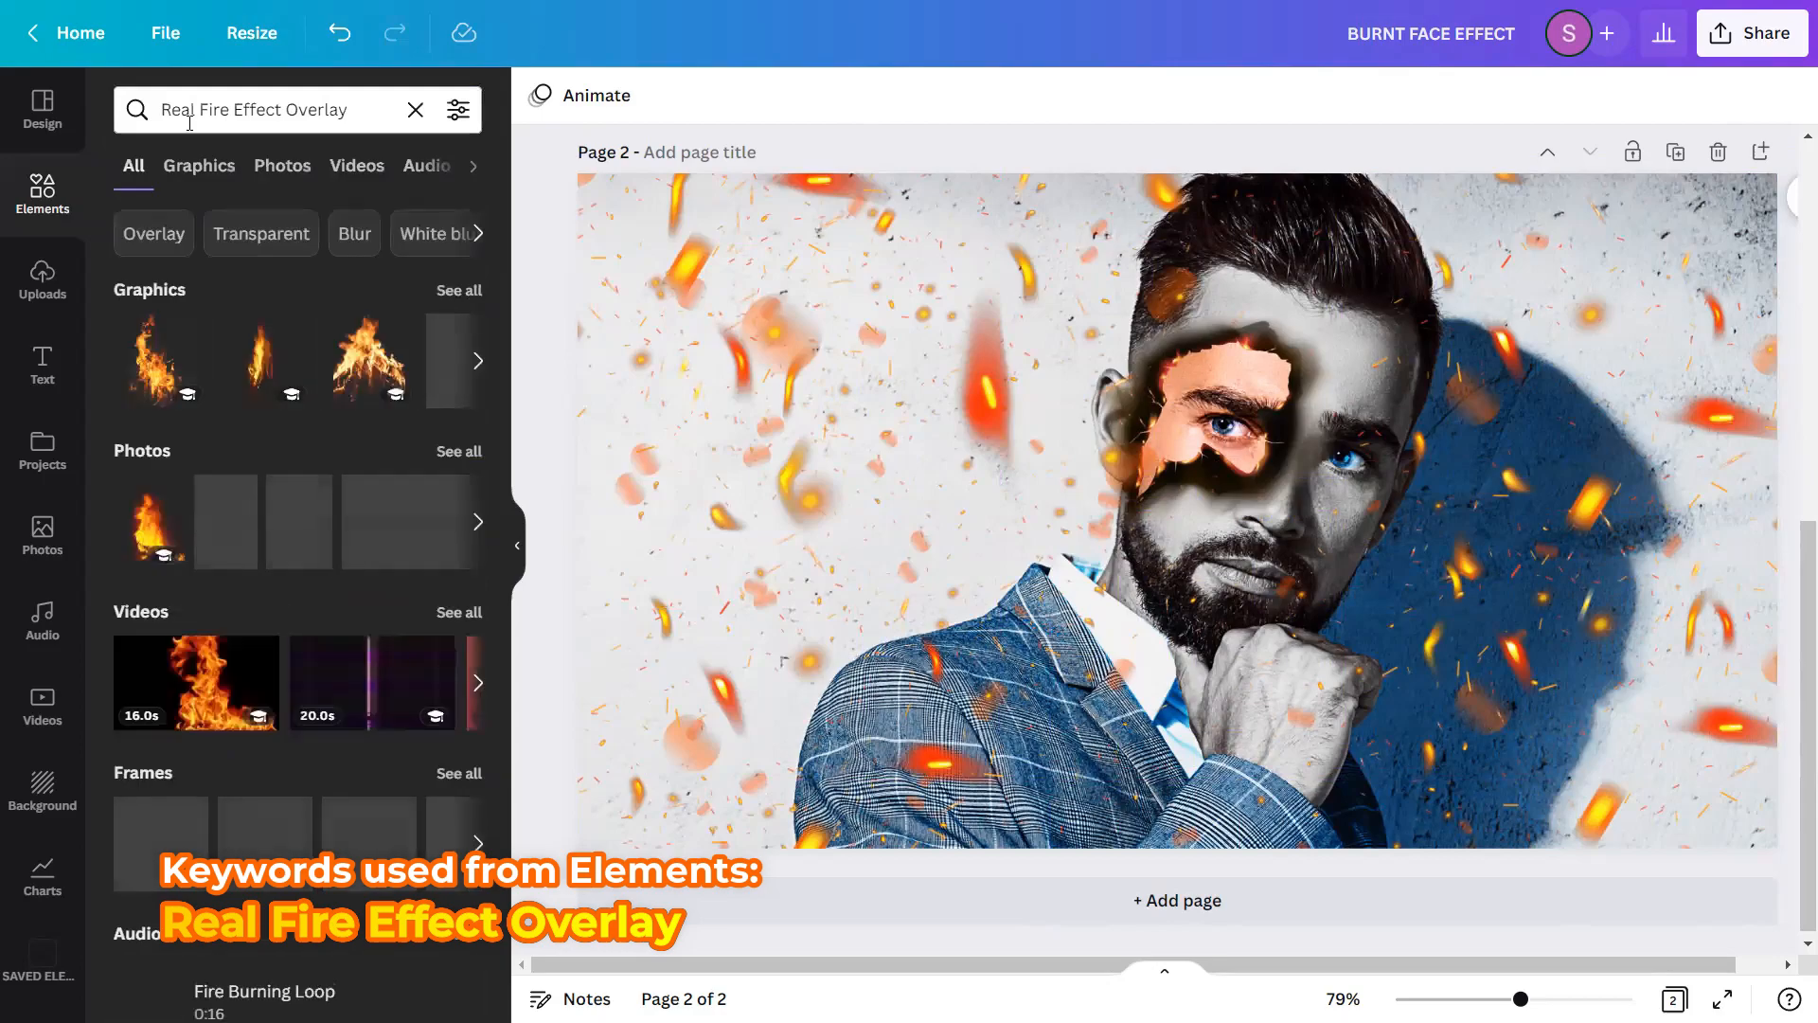
click(196, 166)
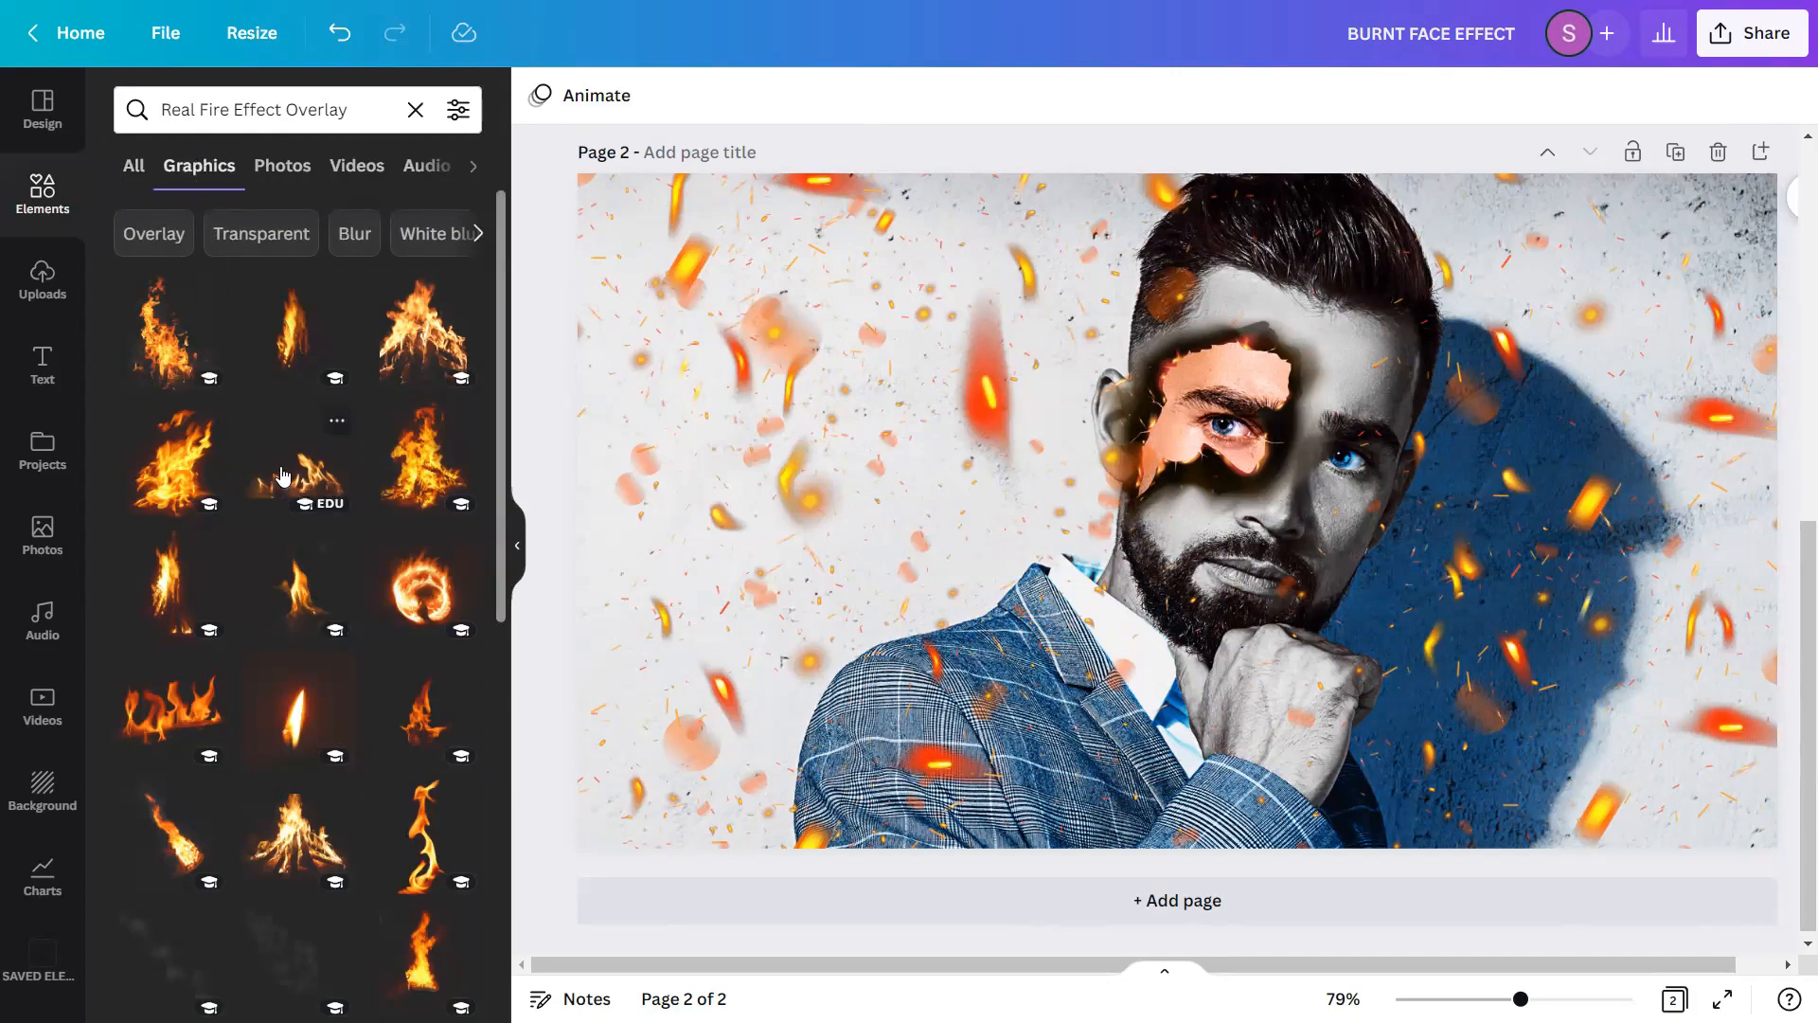
- Add the low, wide real fire effect overlay graphic, shrink it, tilt it counterclockwise and fit it along the burned hole's upper-left edge
click(332, 425)
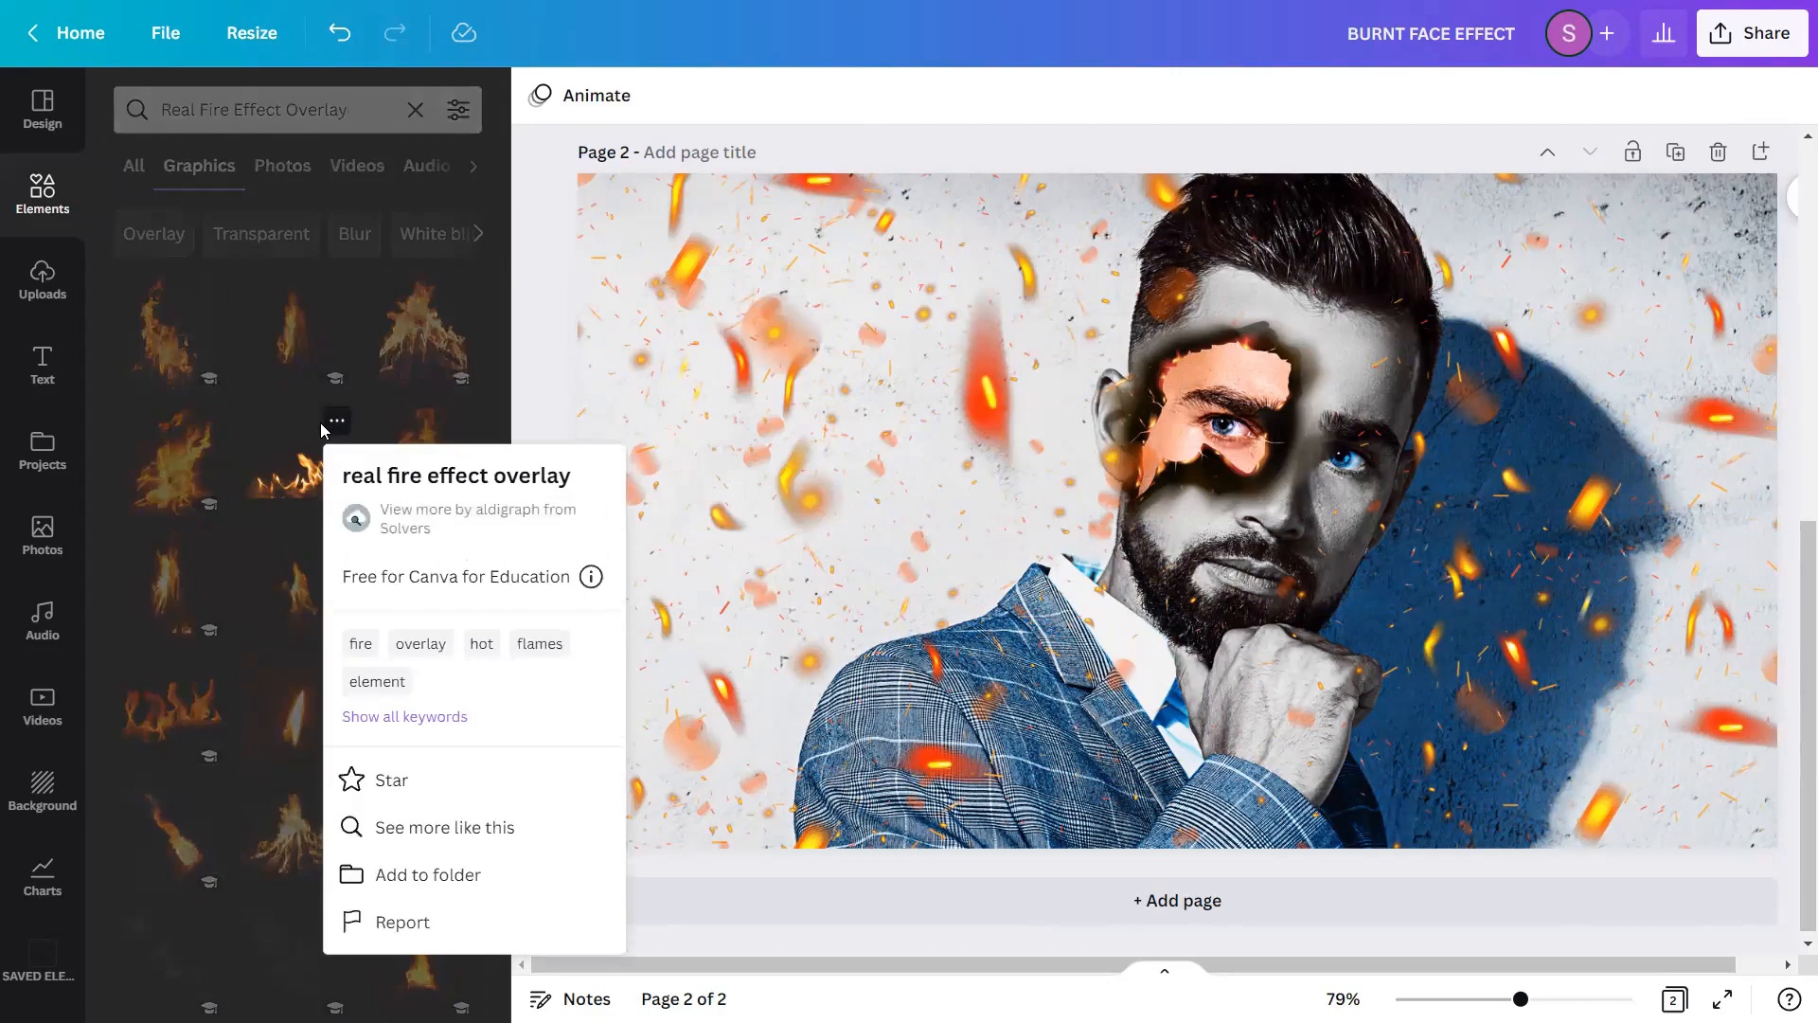
click(288, 478)
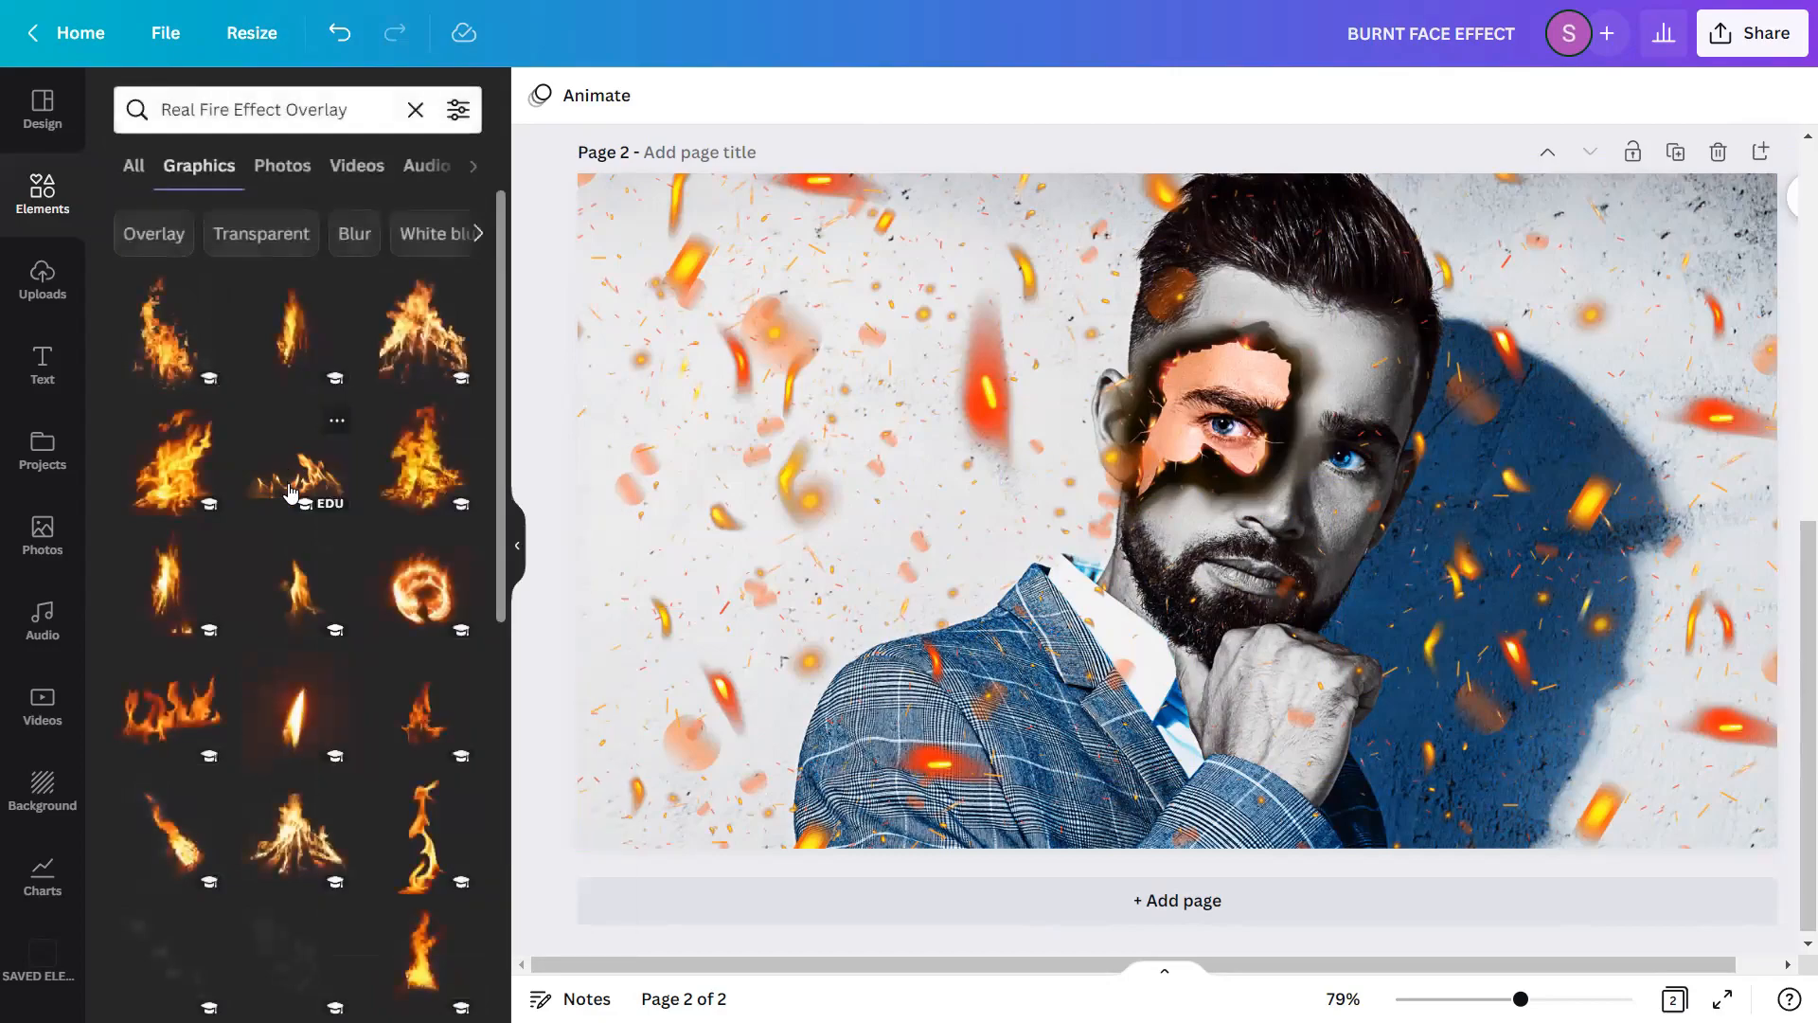
click(291, 490)
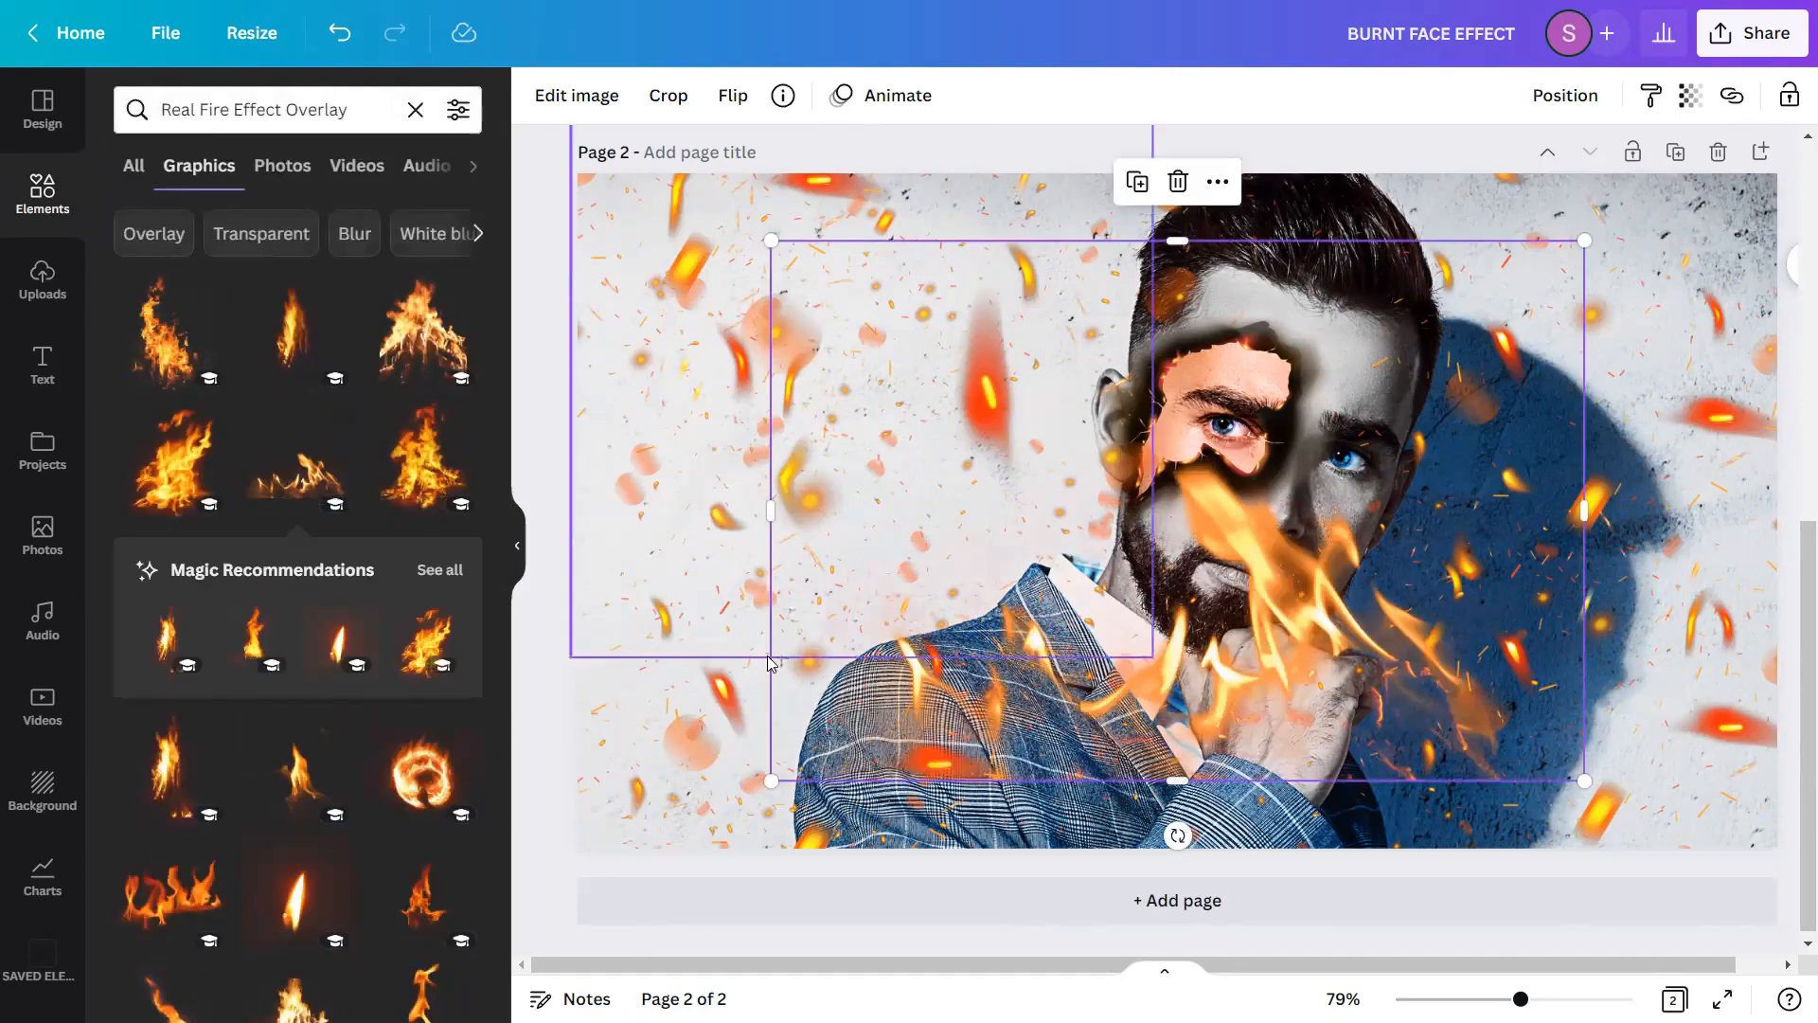
drag(771, 781, 1248, 311)
drag(1521, 999, 1545, 999)
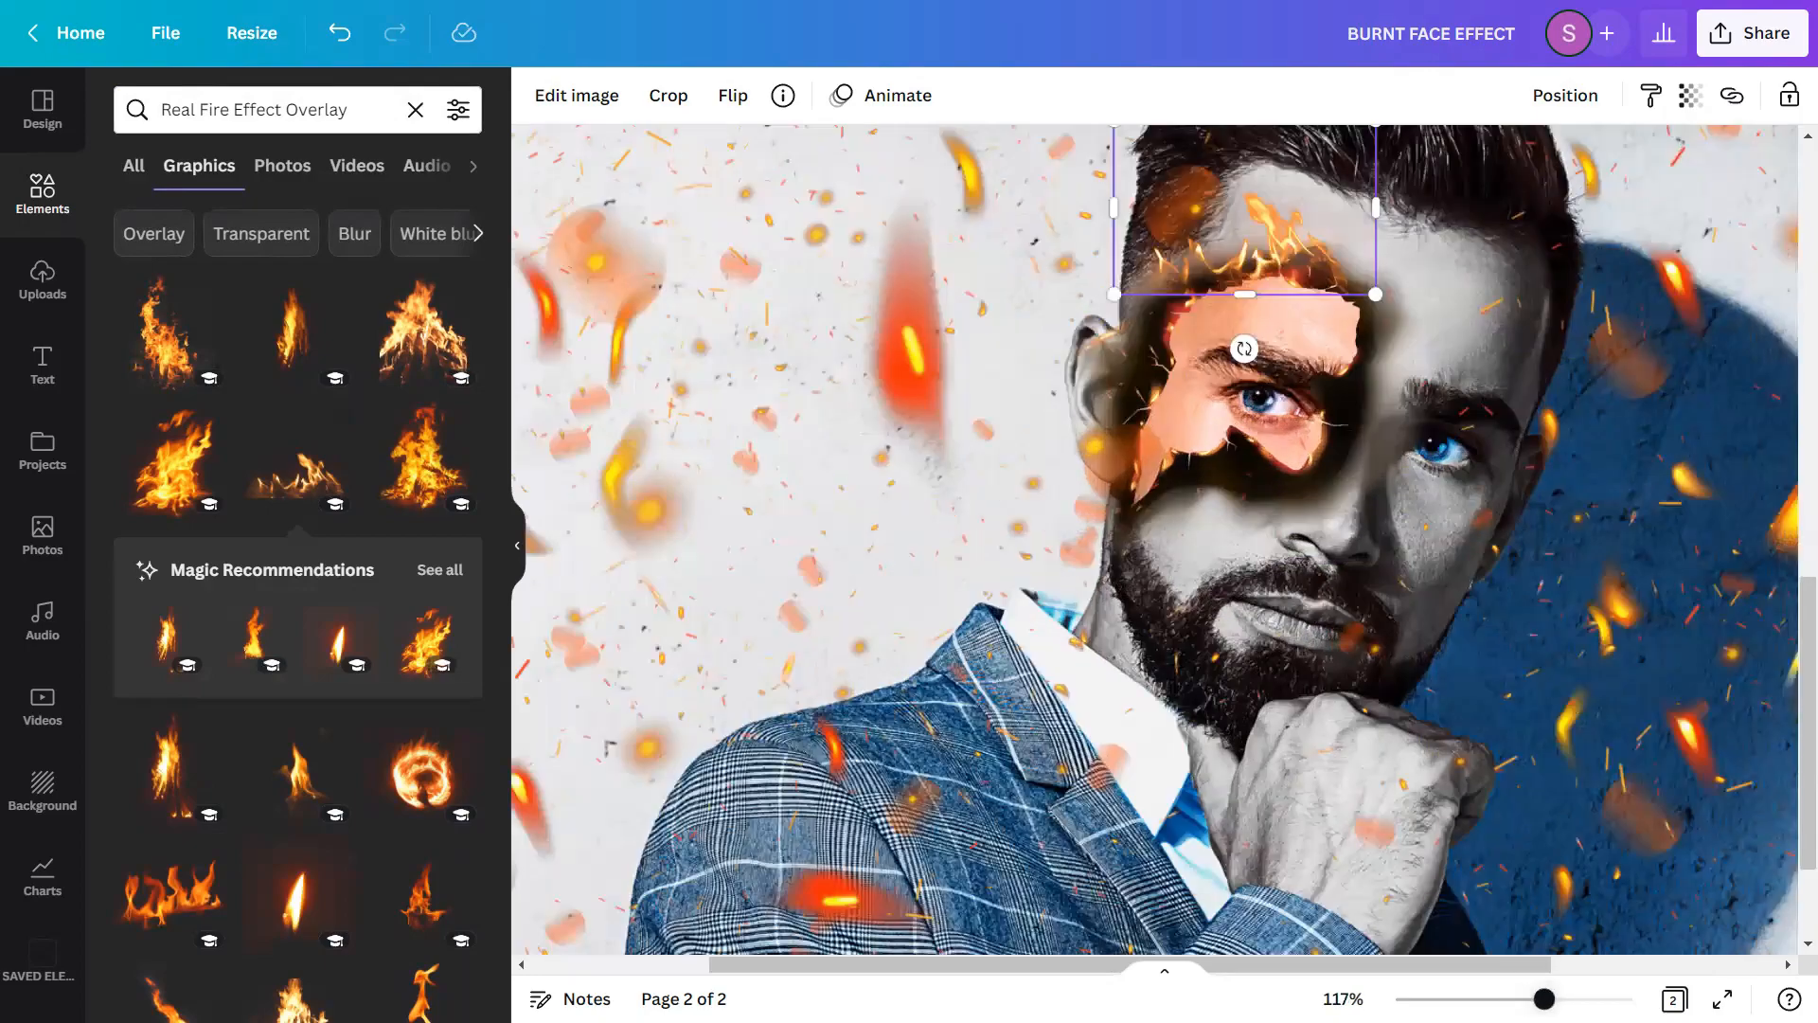
scroll(1346, 498, up, 3)
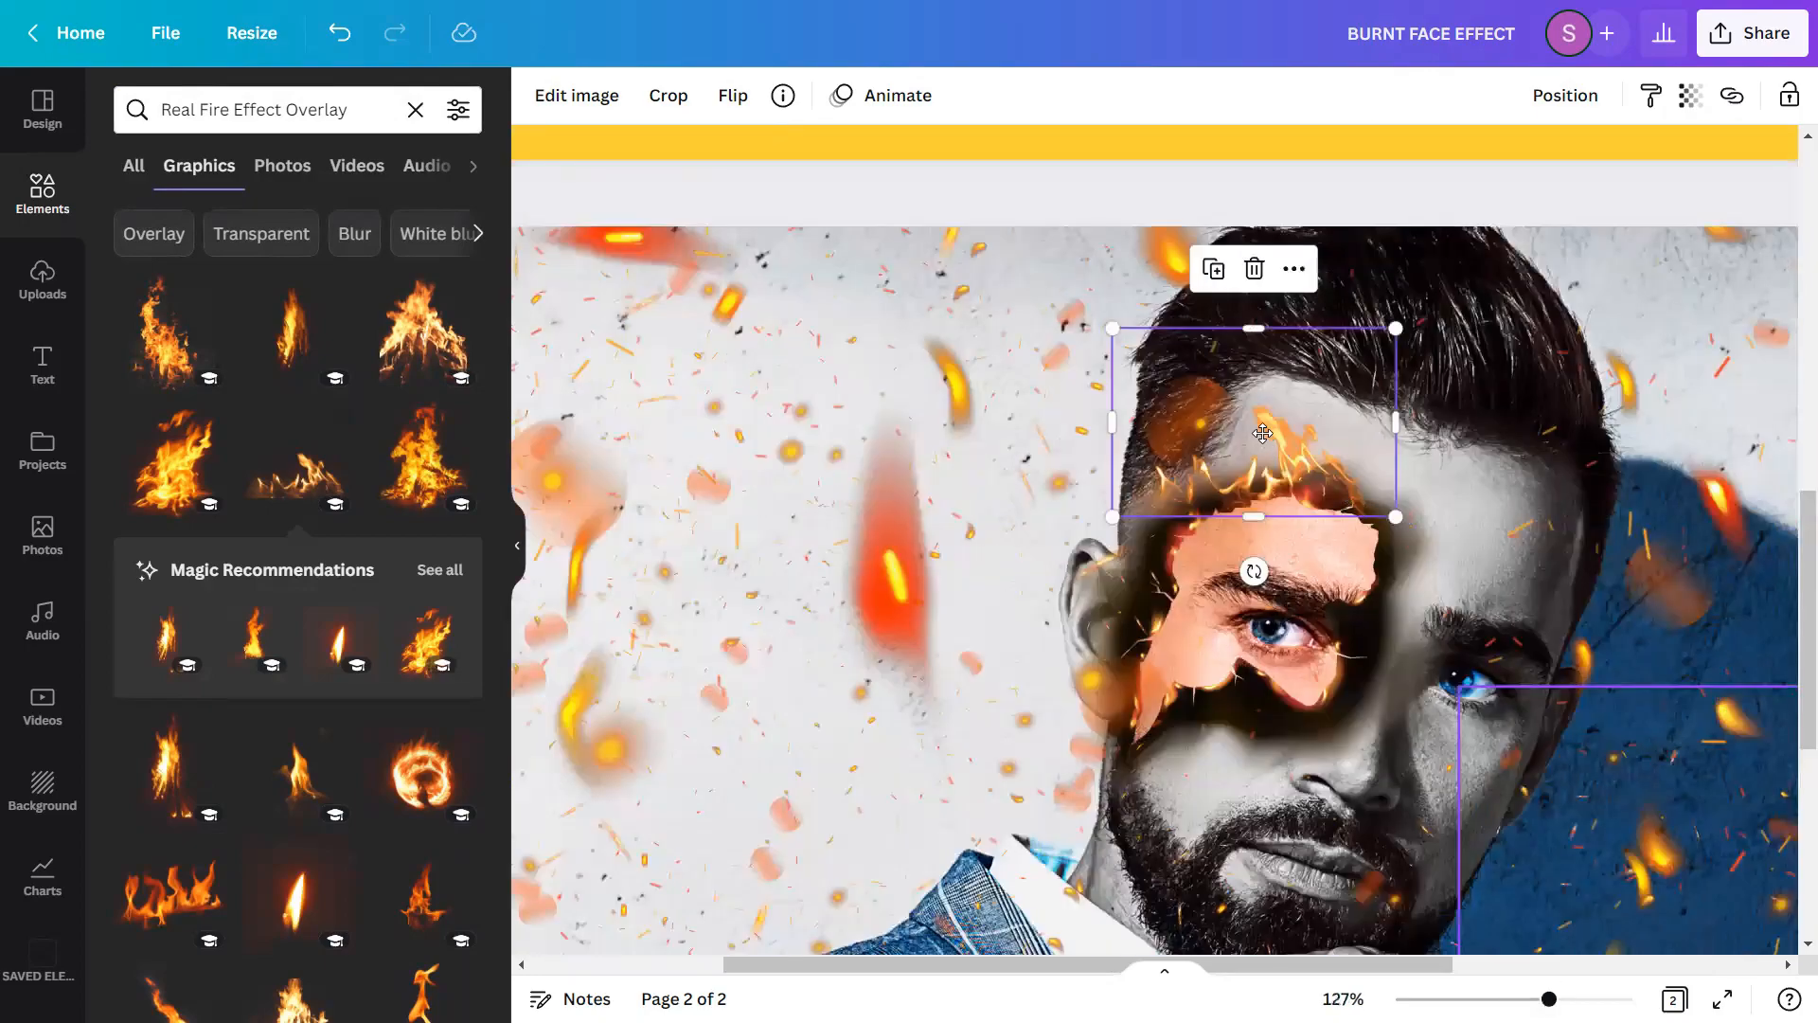
drag(1263, 433, 1269, 445)
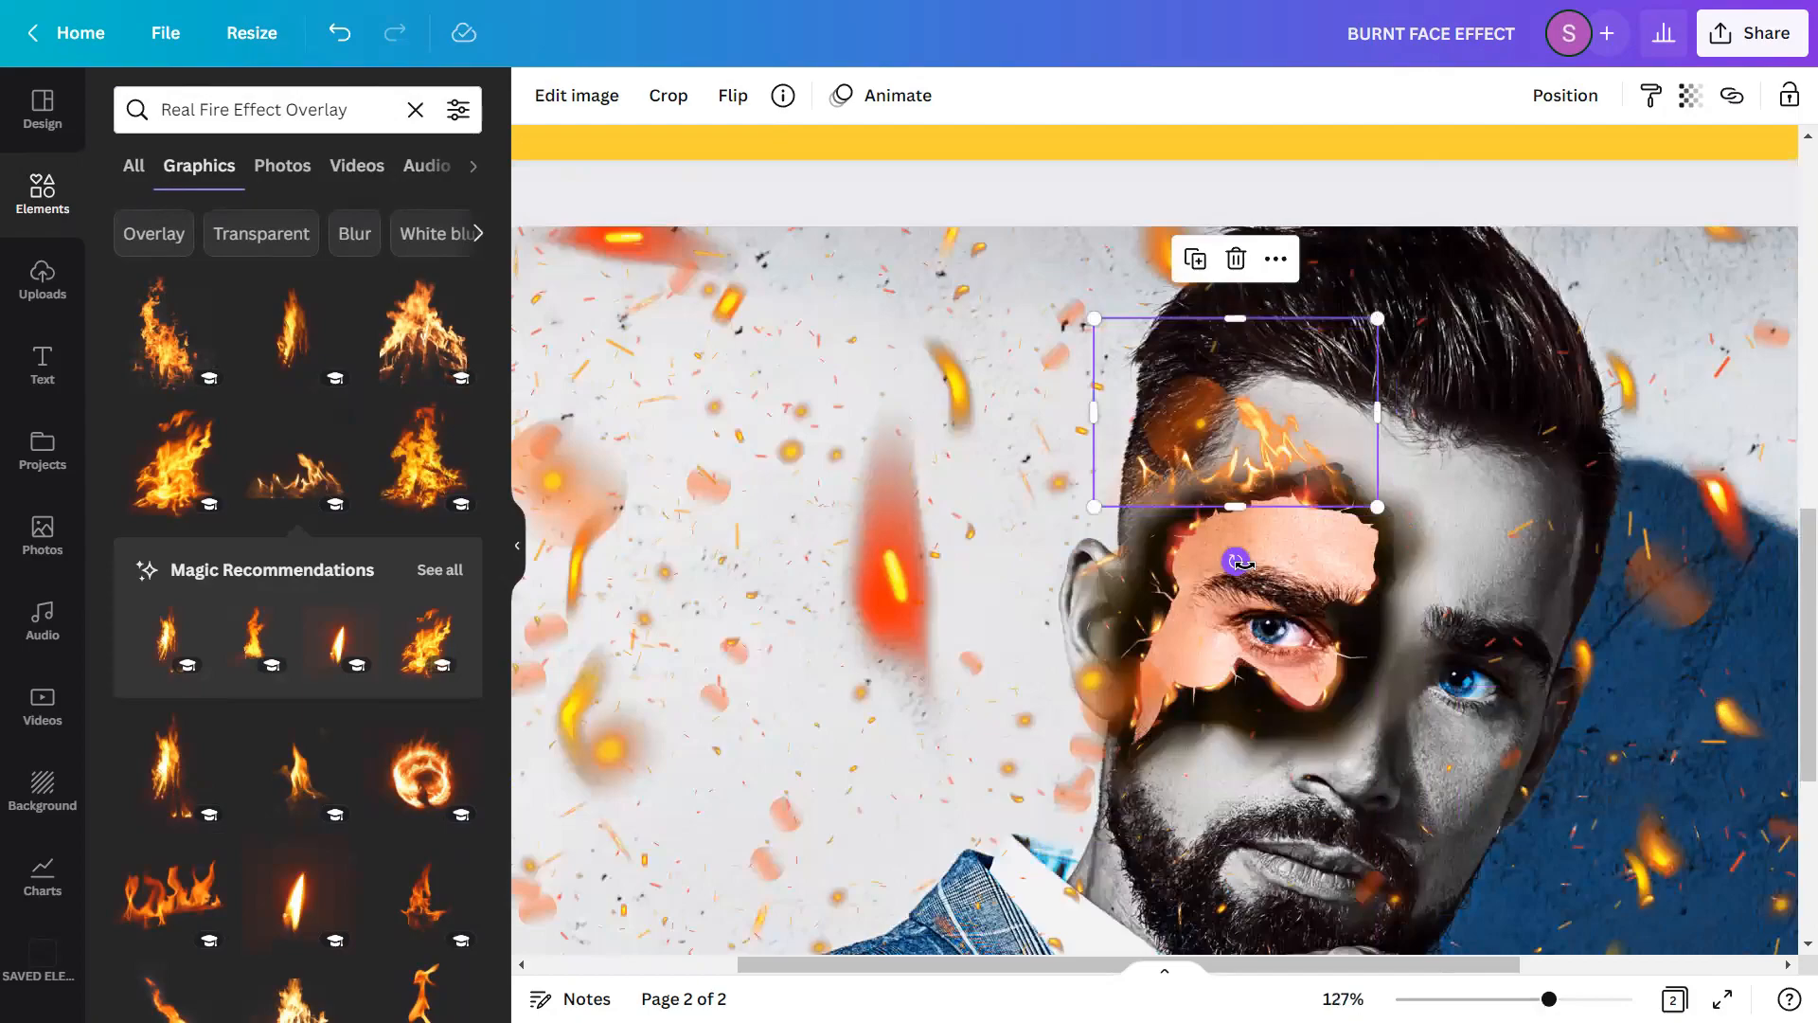
drag(1234, 556, 1293, 611)
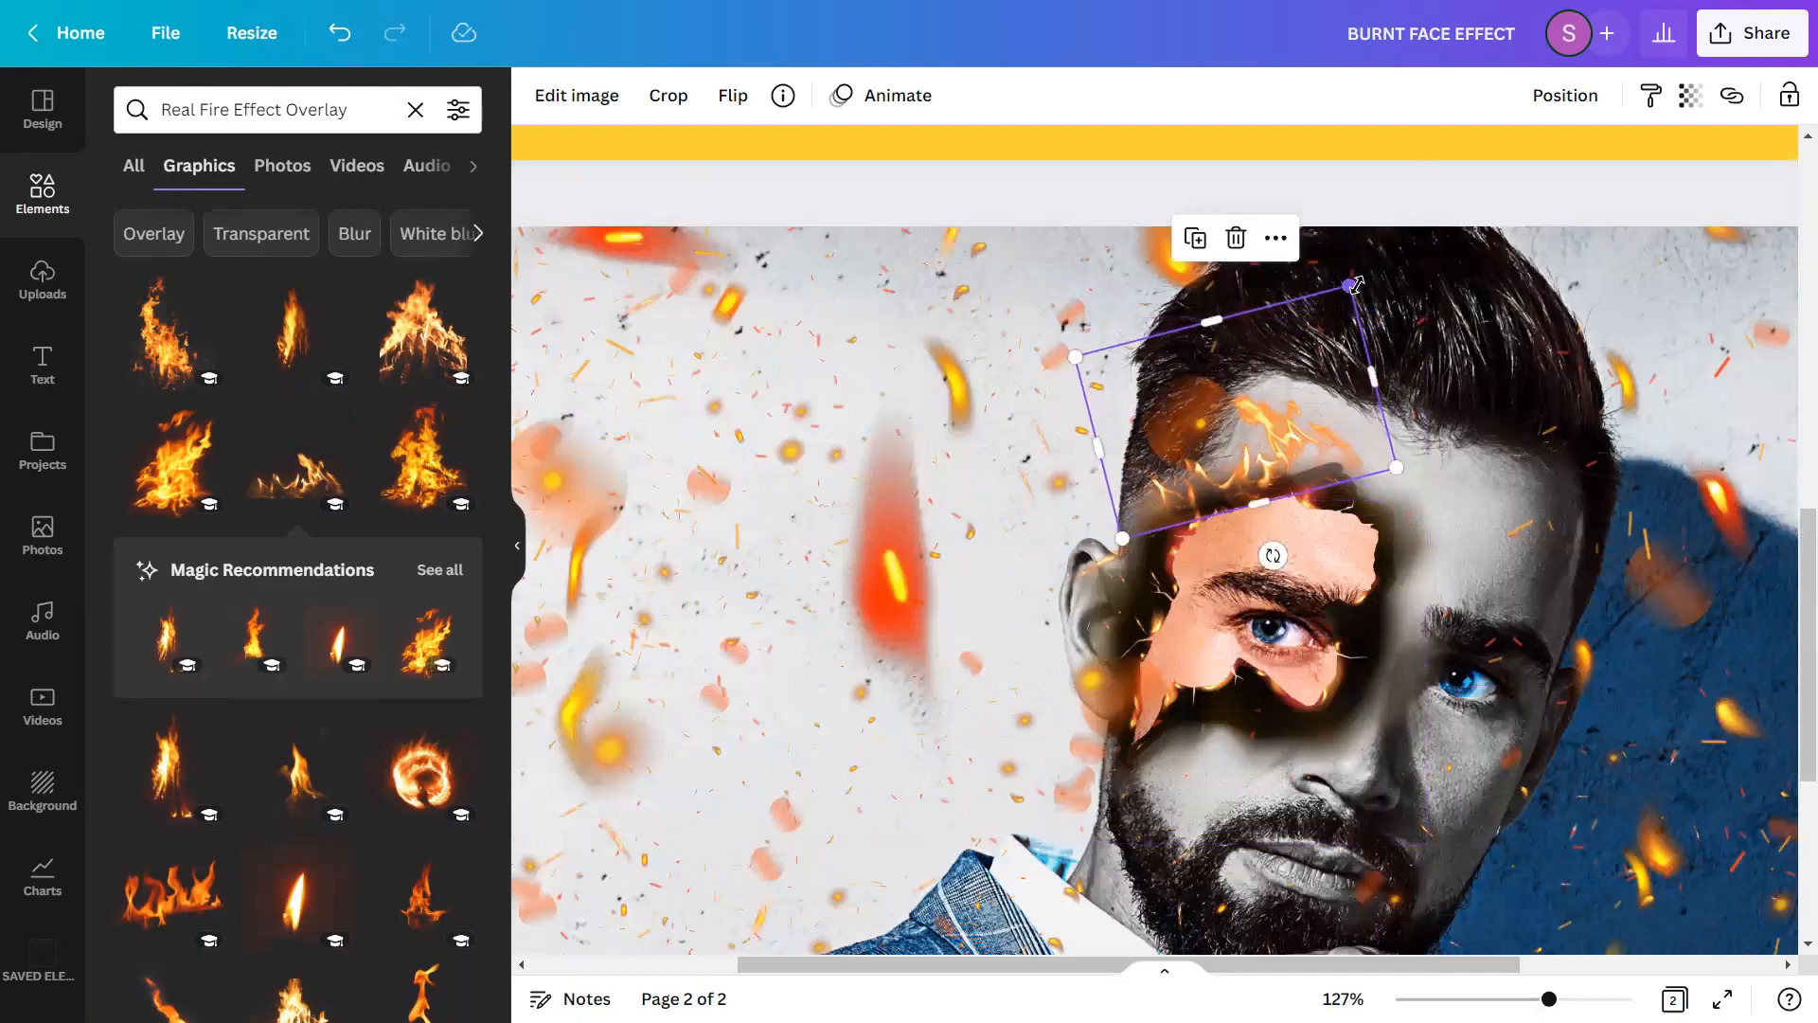
drag(1350, 284, 1304, 352)
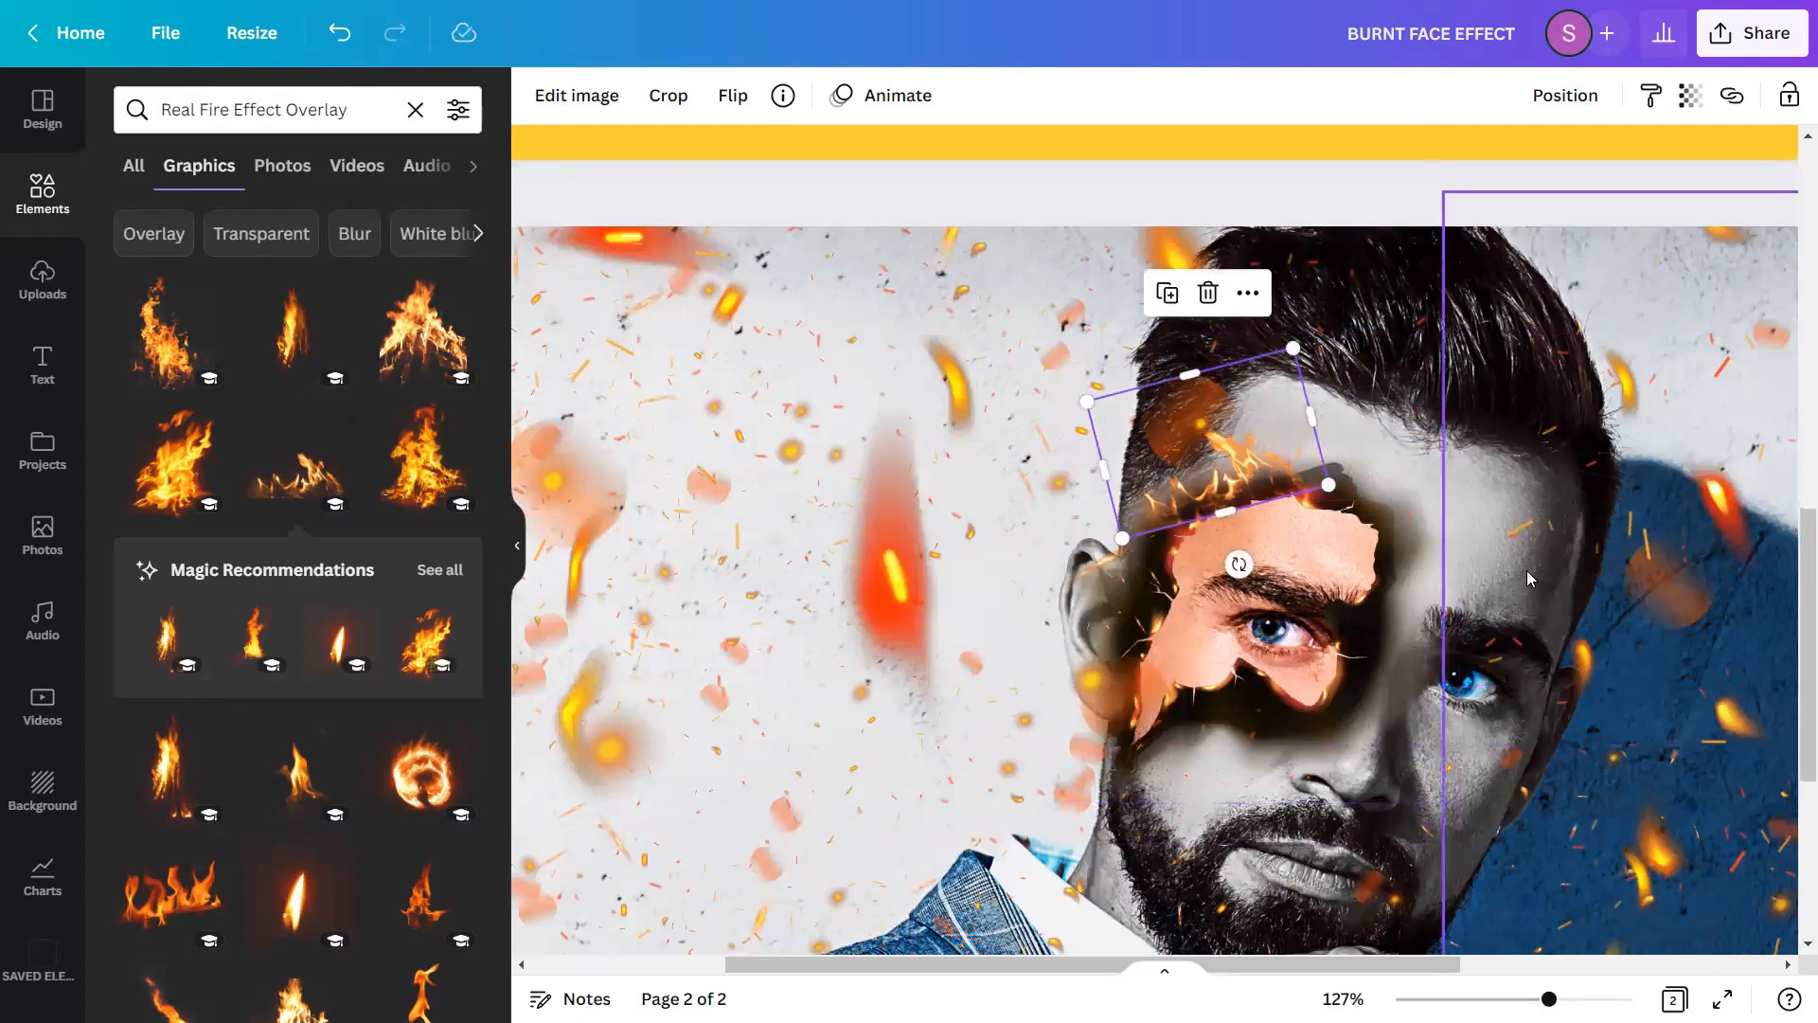
- Place a copy of the flame graphic along the burned hole's right edge, rotated so its flames point outward
drag(1262, 473, 1333, 530)
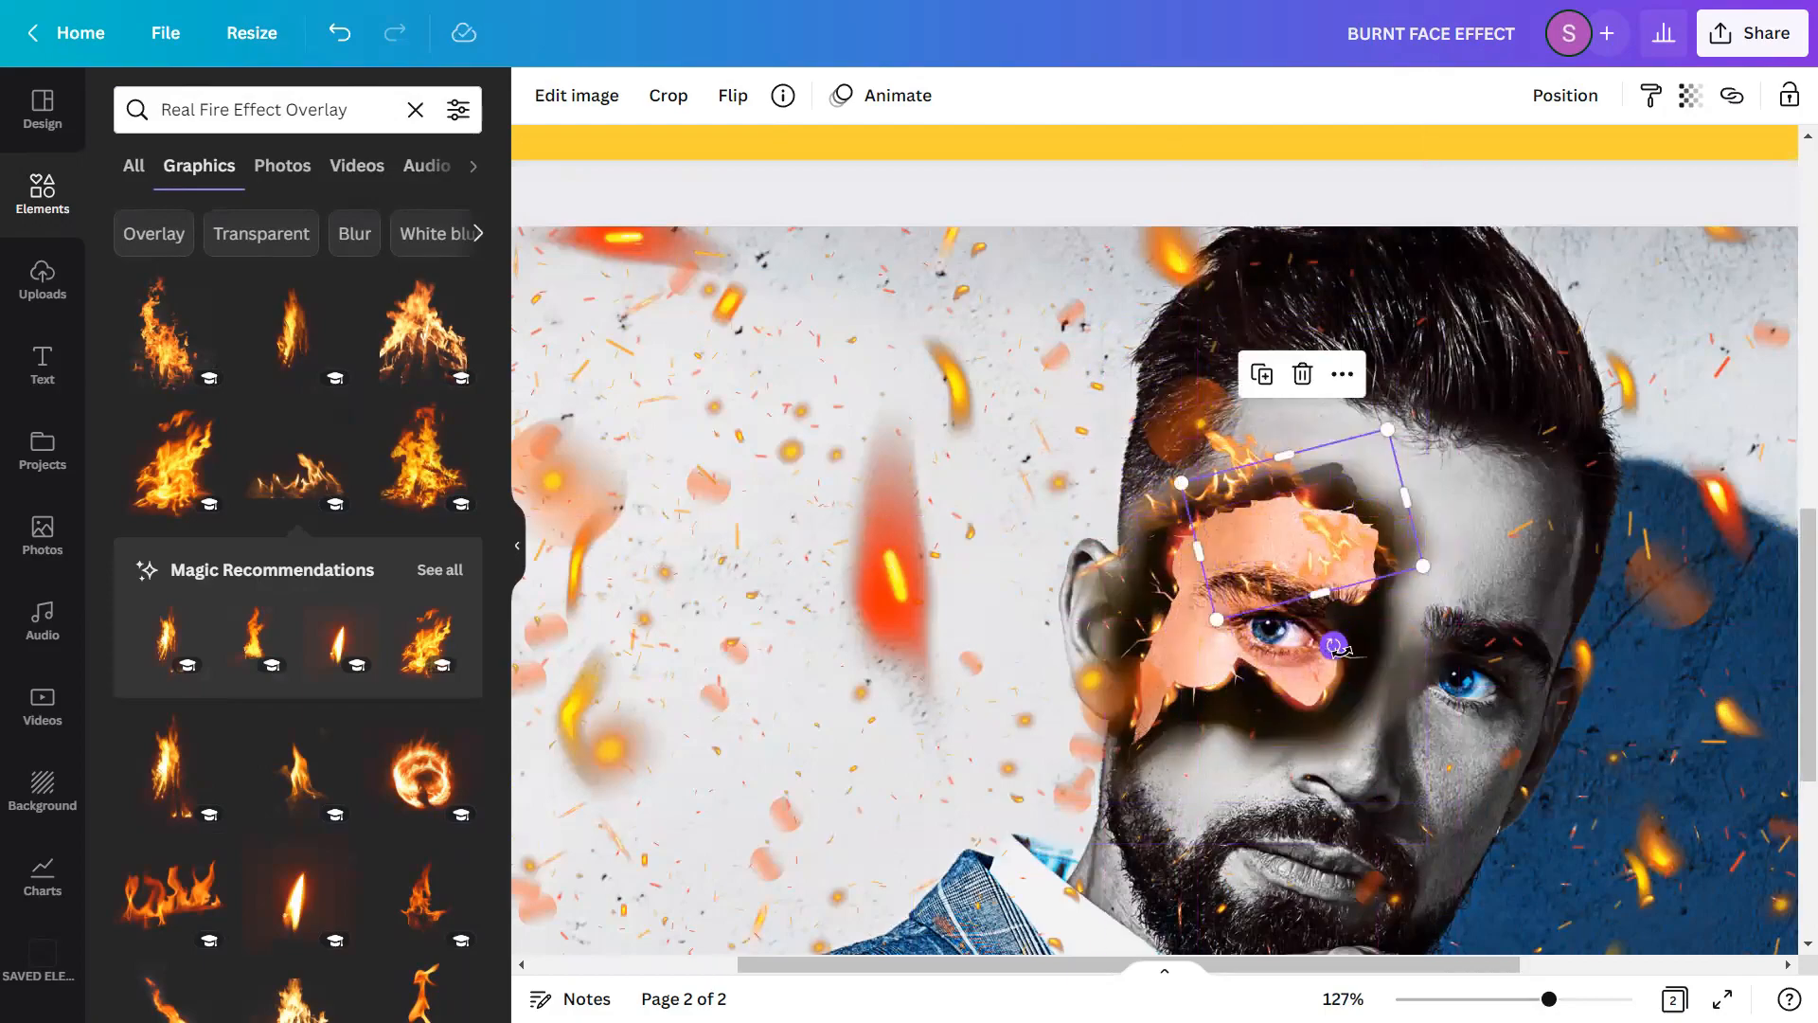
drag(1335, 644, 1137, 496)
drag(1318, 521, 1386, 652)
drag(1303, 612, 1300, 603)
click(1601, 748)
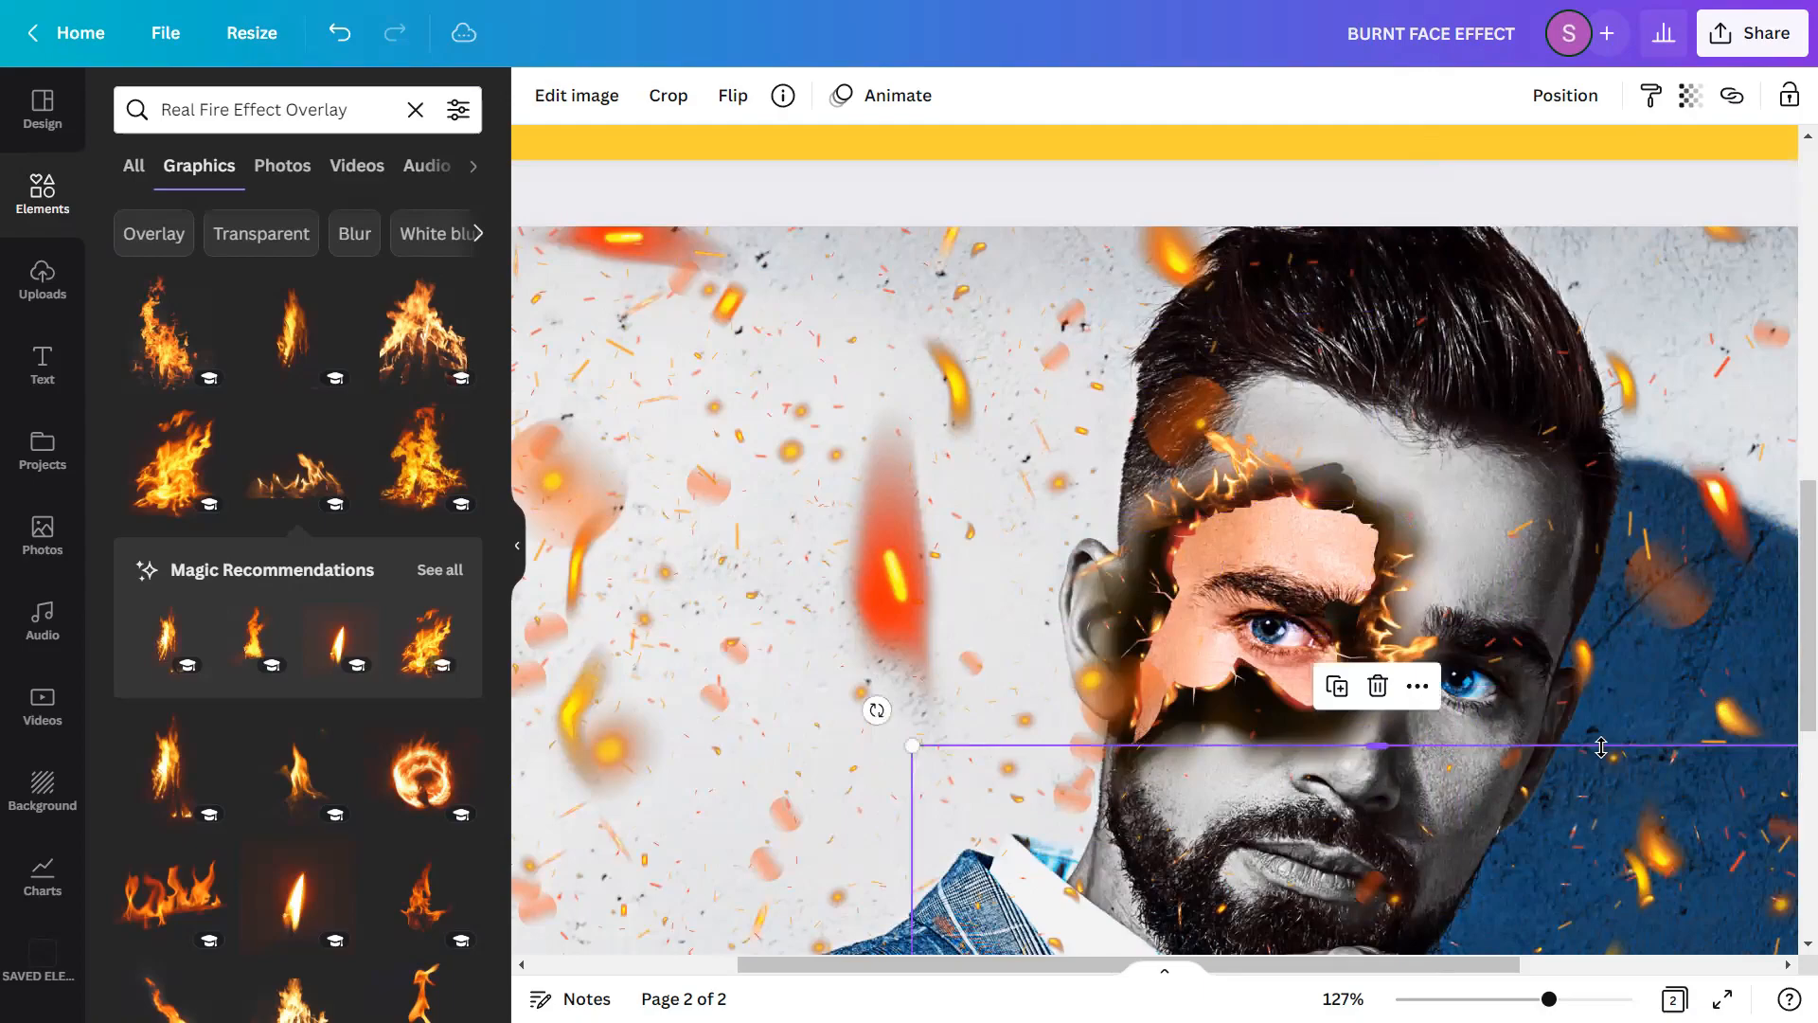
click(1670, 680)
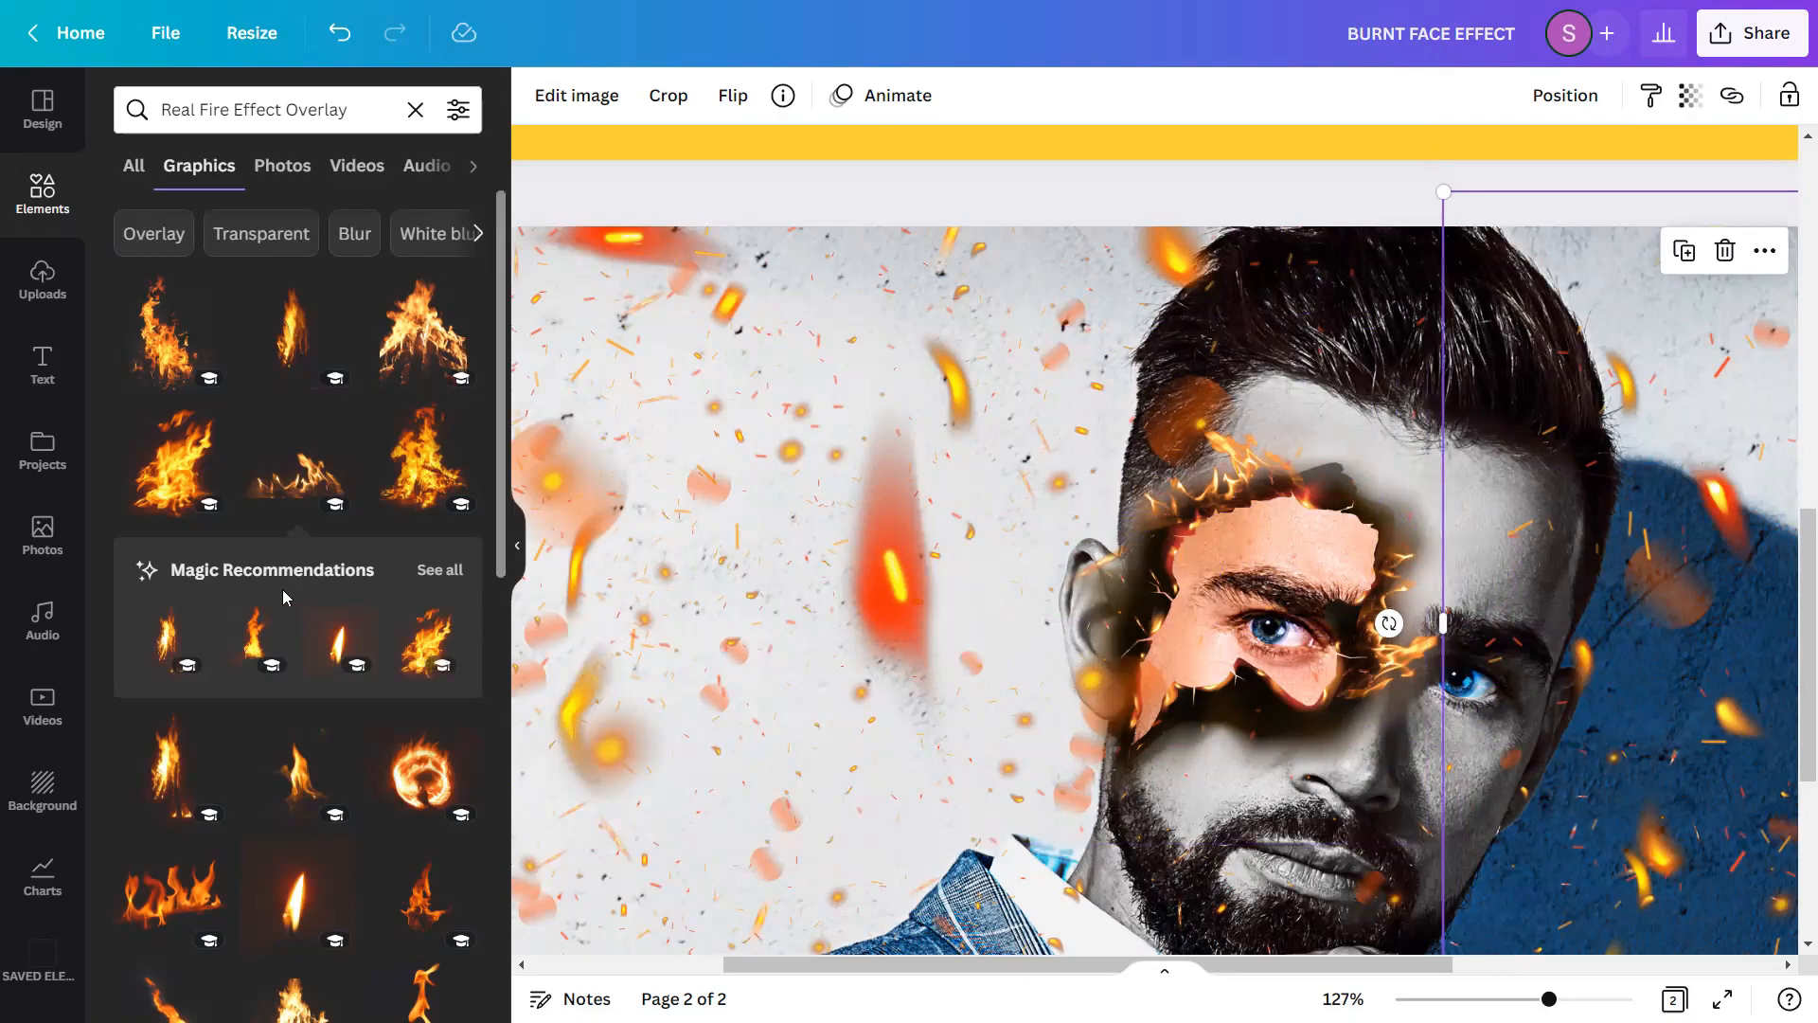
scroll(284, 607, down, 3)
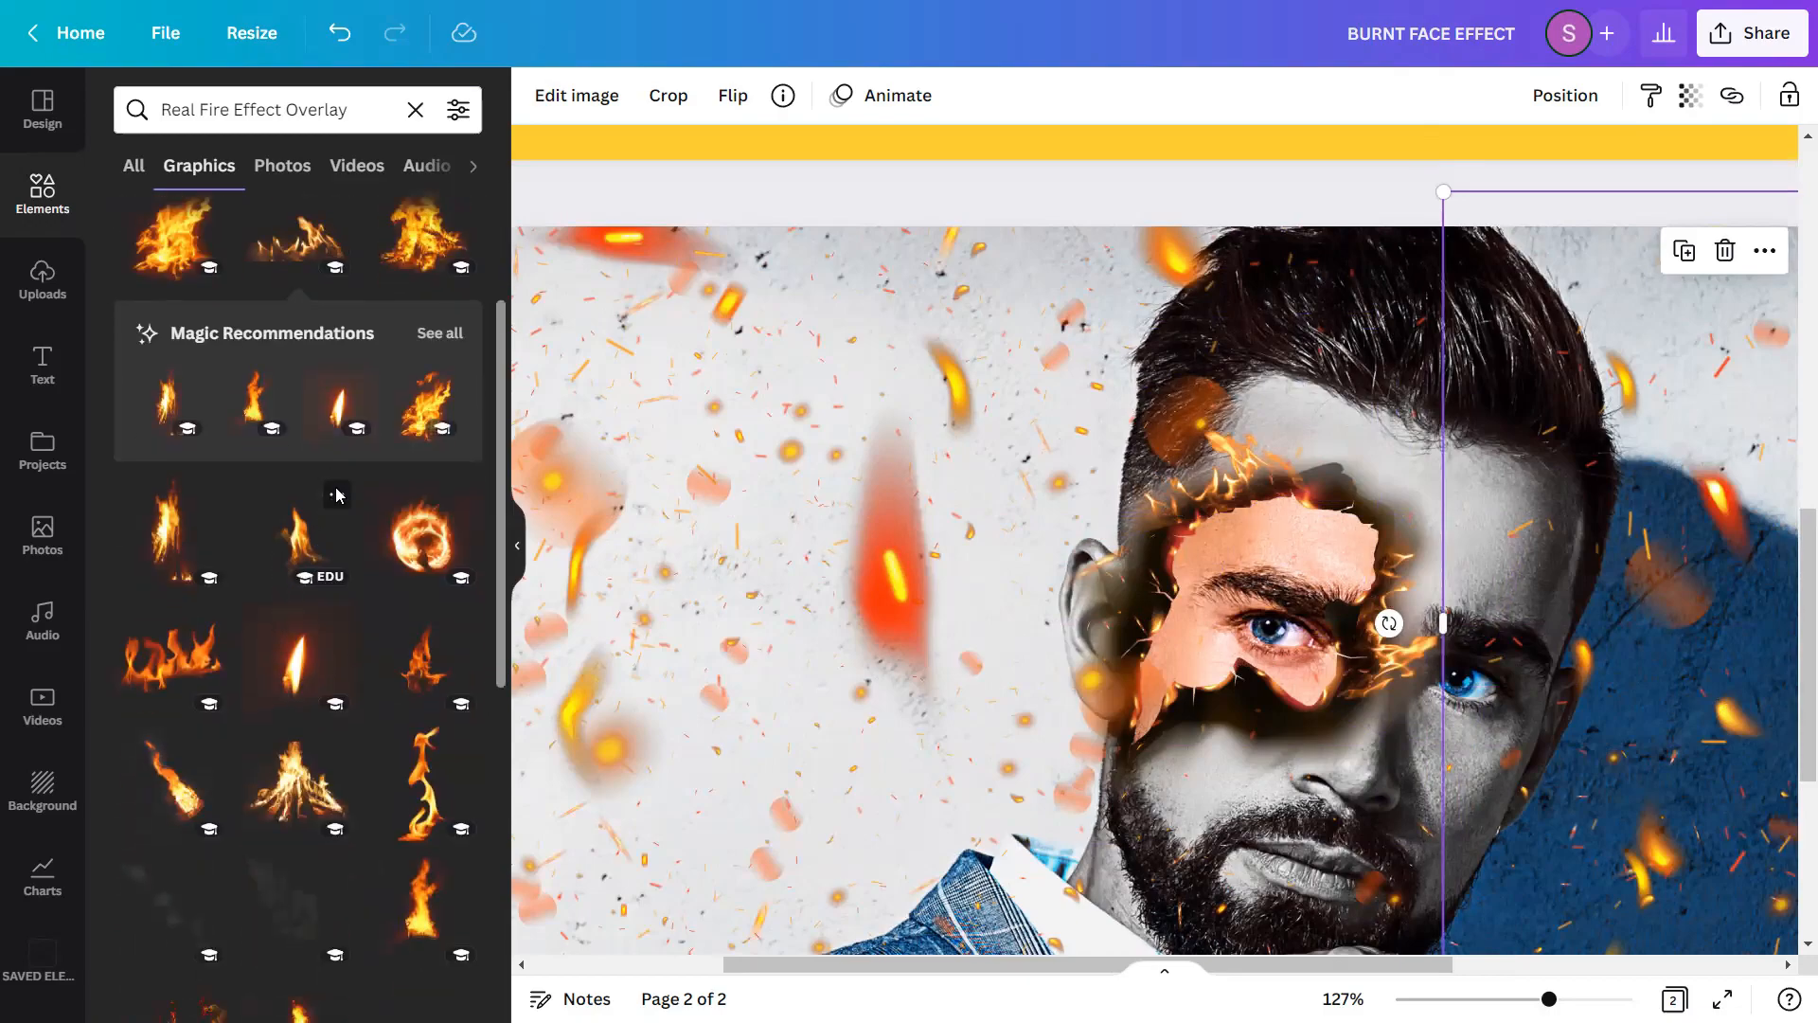
- Add the narrow upright real fire effect overlay graphic, shrink it to a small flame and place it on the burned hole's left edge
click(337, 495)
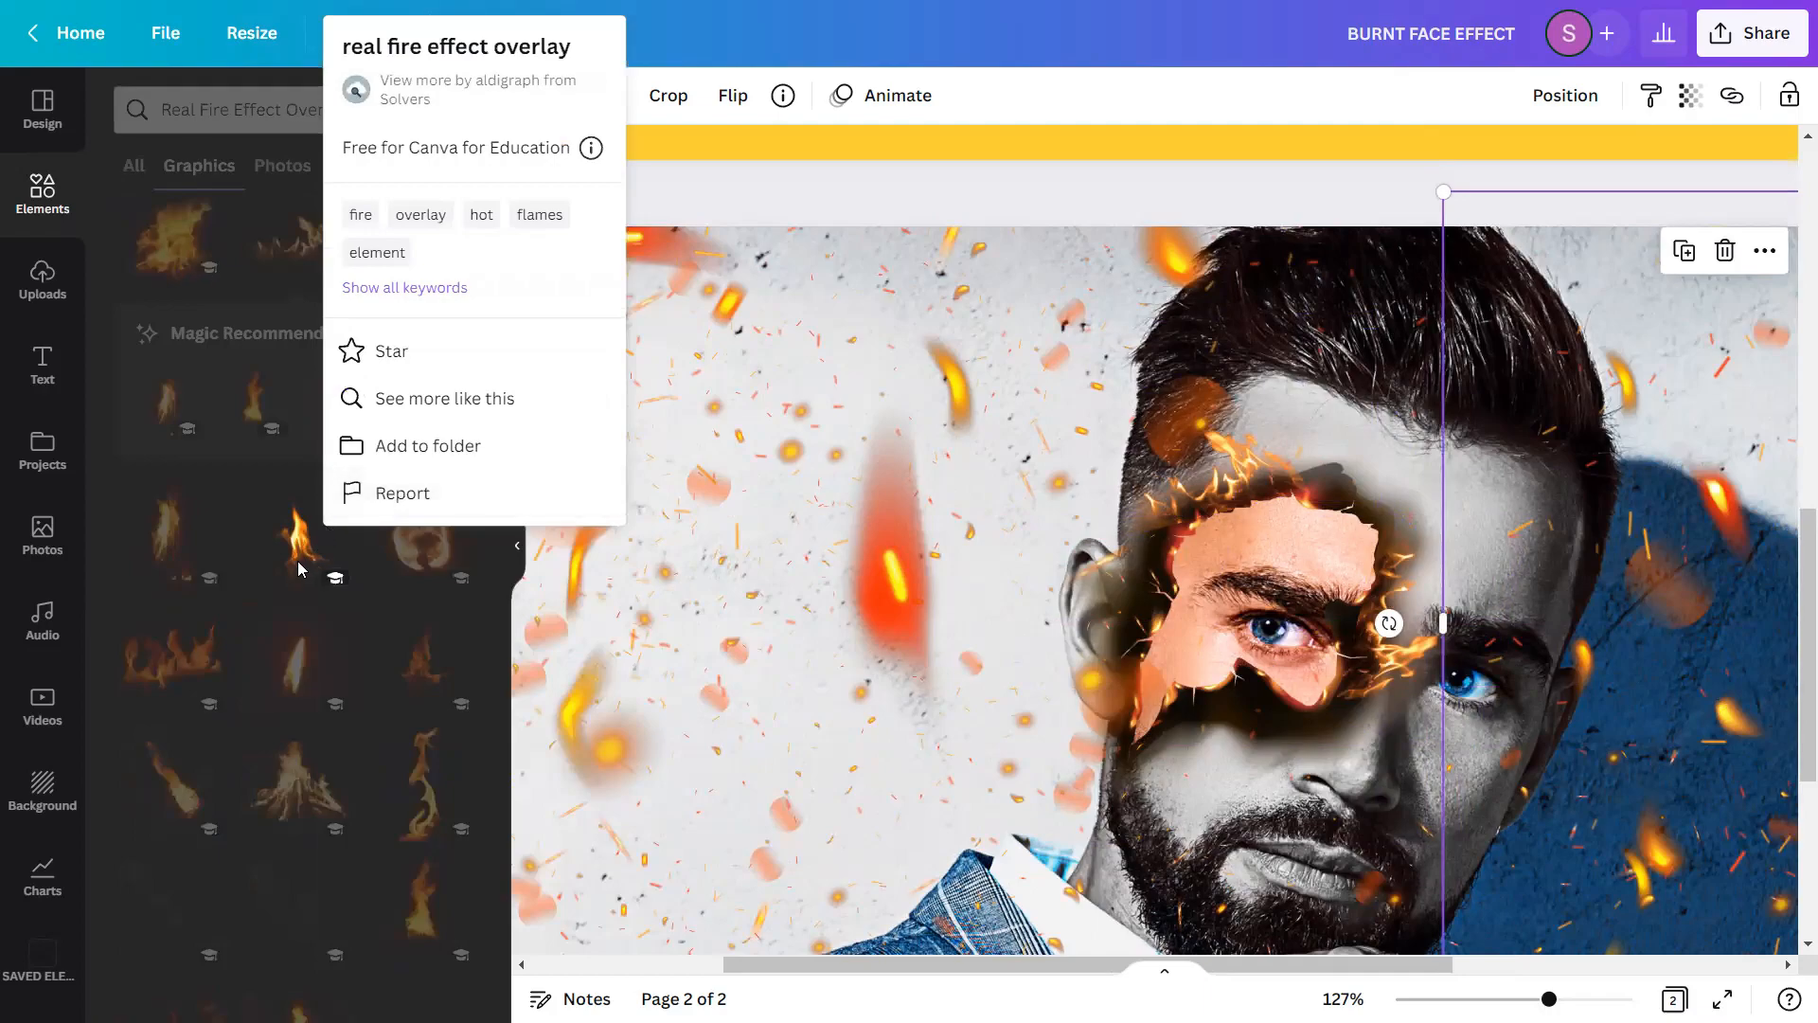
click(300, 568)
click(303, 559)
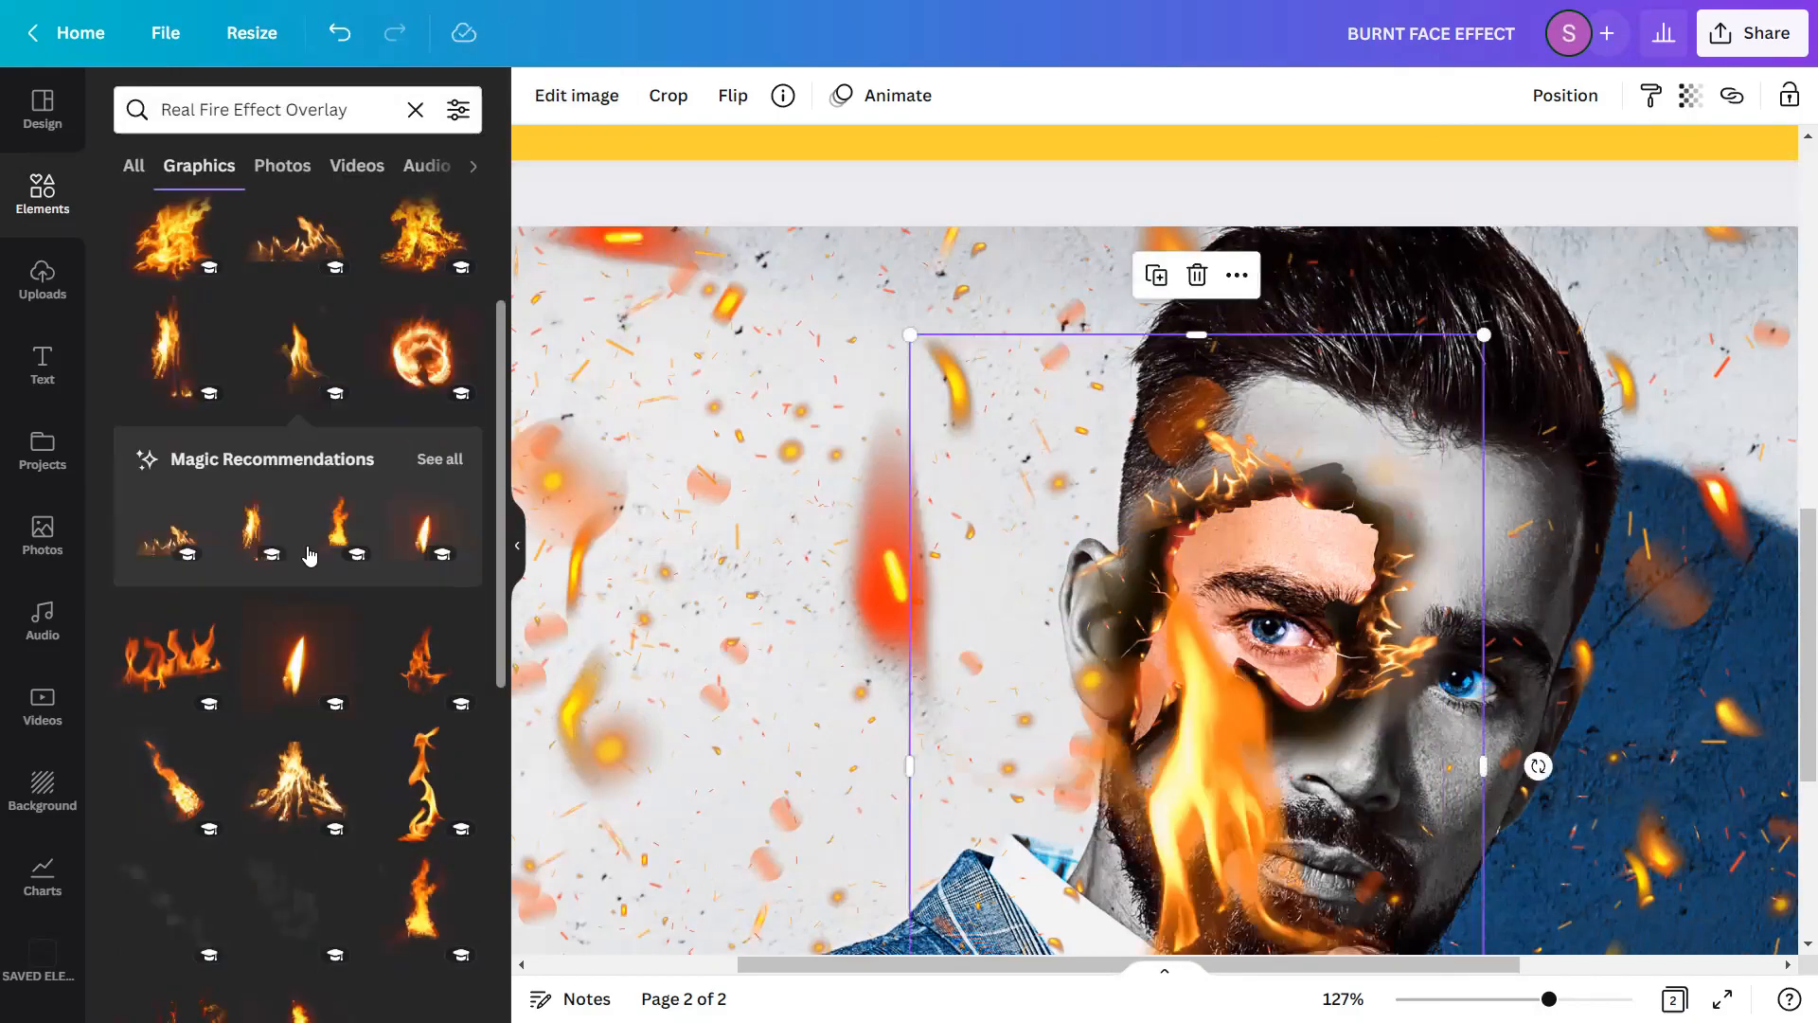
scroll(1512, 857, down, 4)
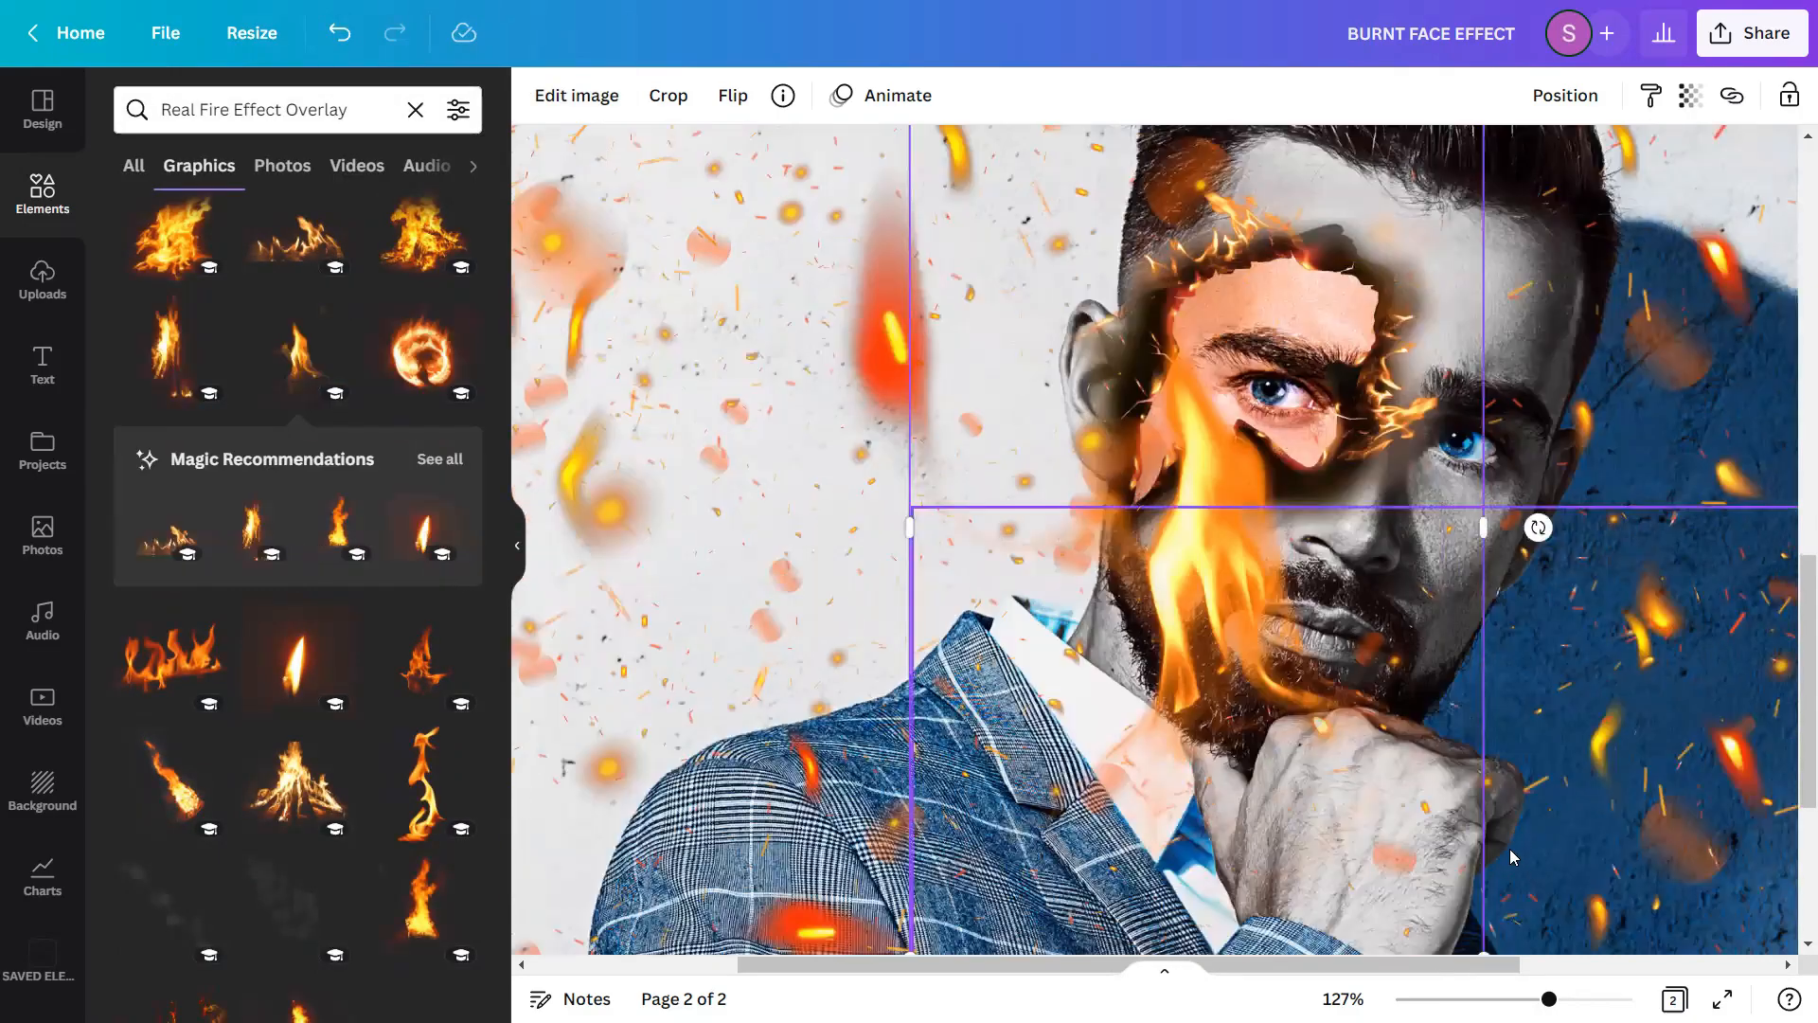
scroll(1513, 857, down, 1)
drag(1484, 843, 907, 445)
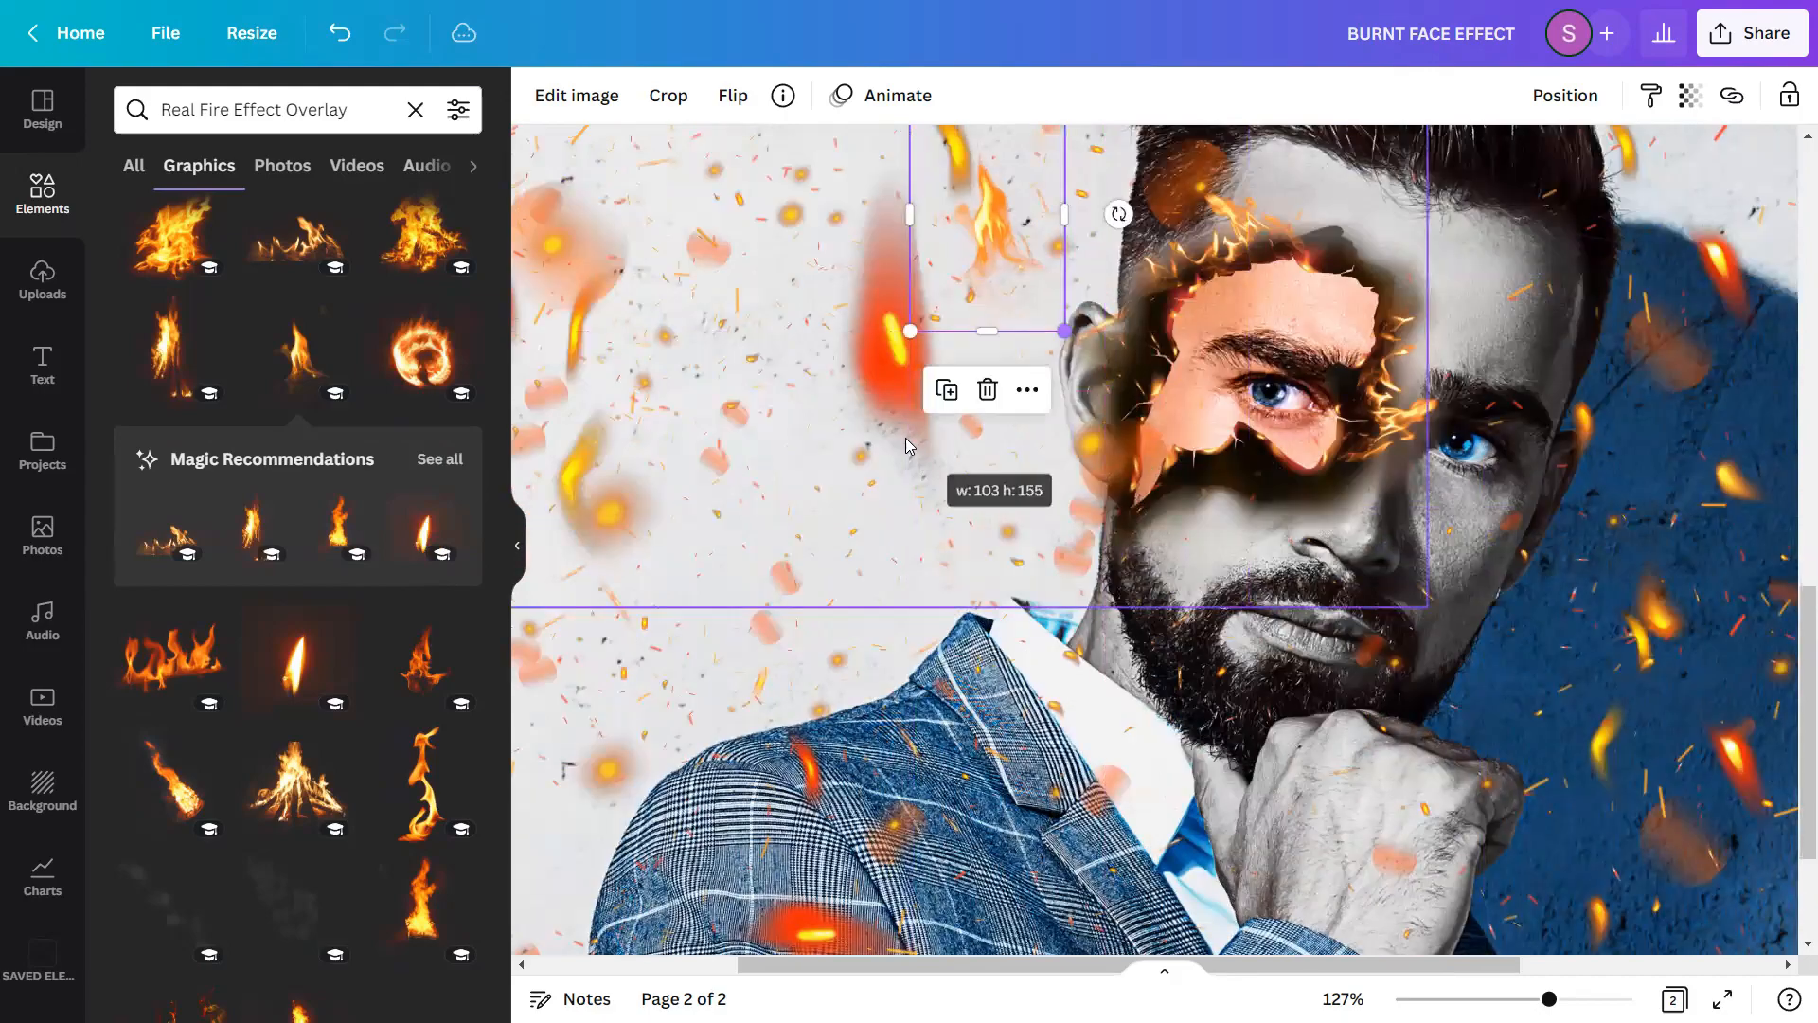
drag(966, 240, 1130, 422)
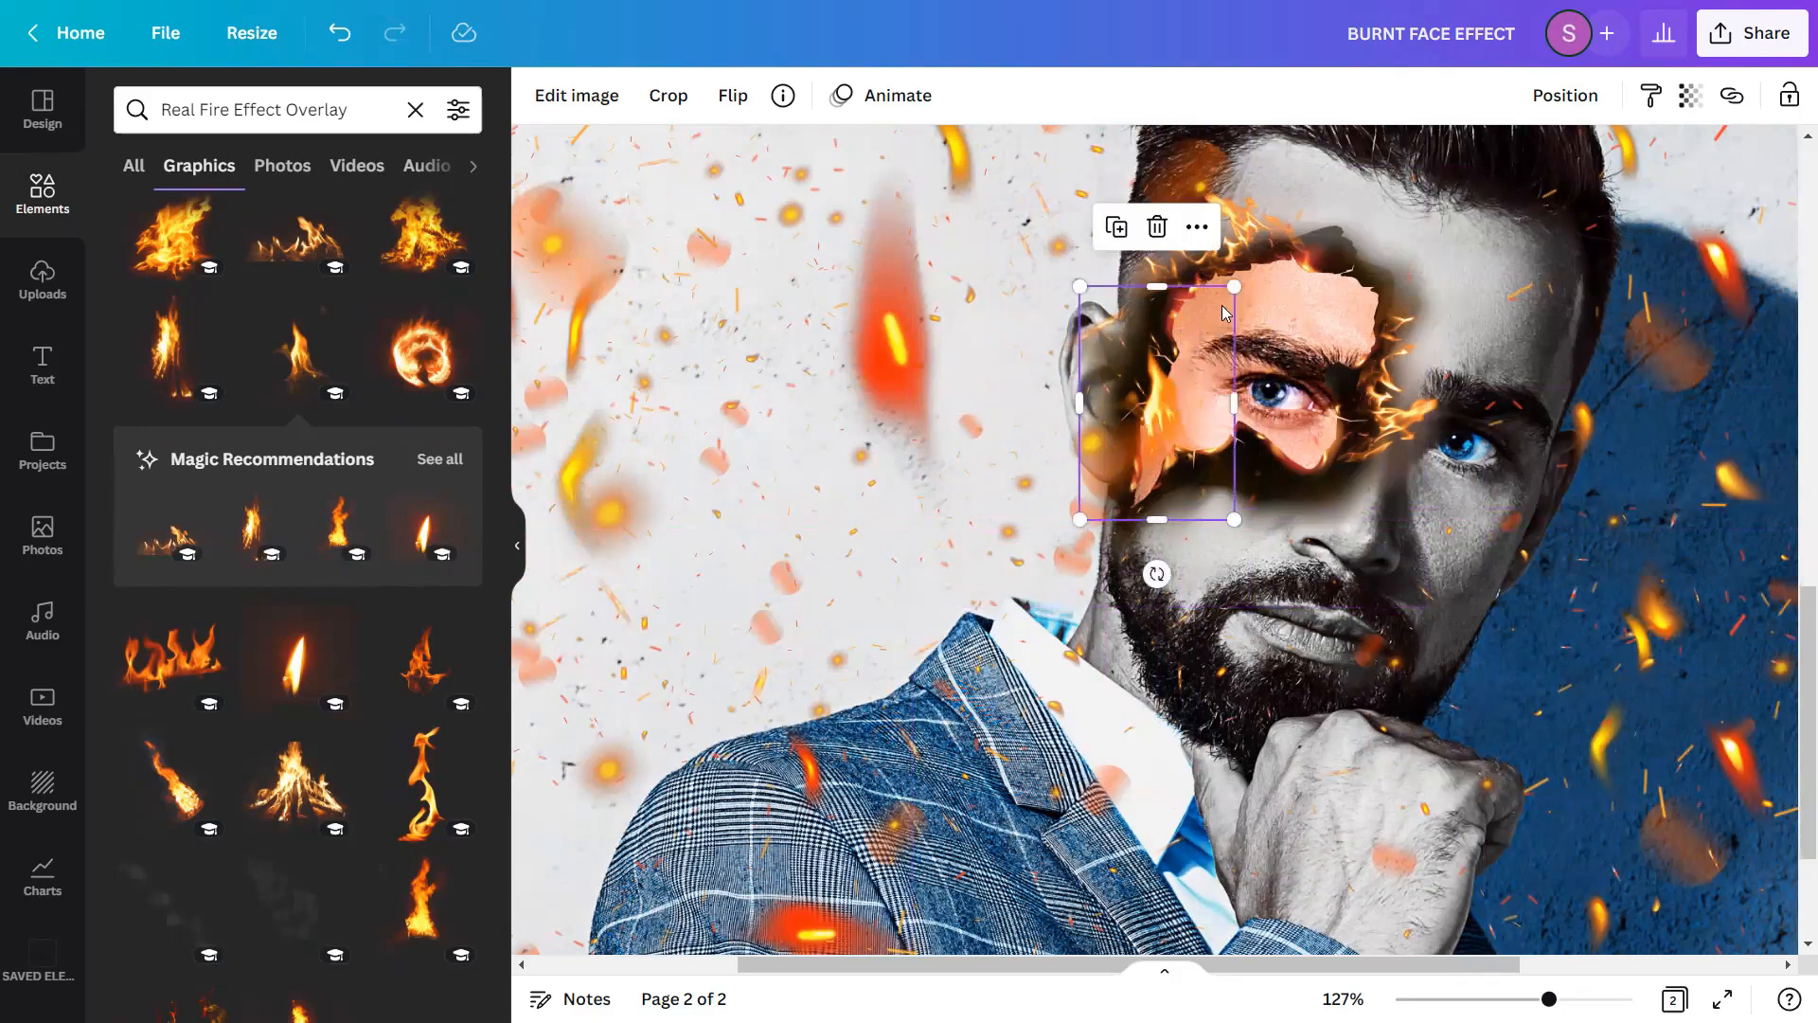
mouse_move(1241, 301)
mouse_down()
mouse_move(1225, 346)
mouse_move(1233, 322)
mouse_up()
drag(1131, 468, 1141, 464)
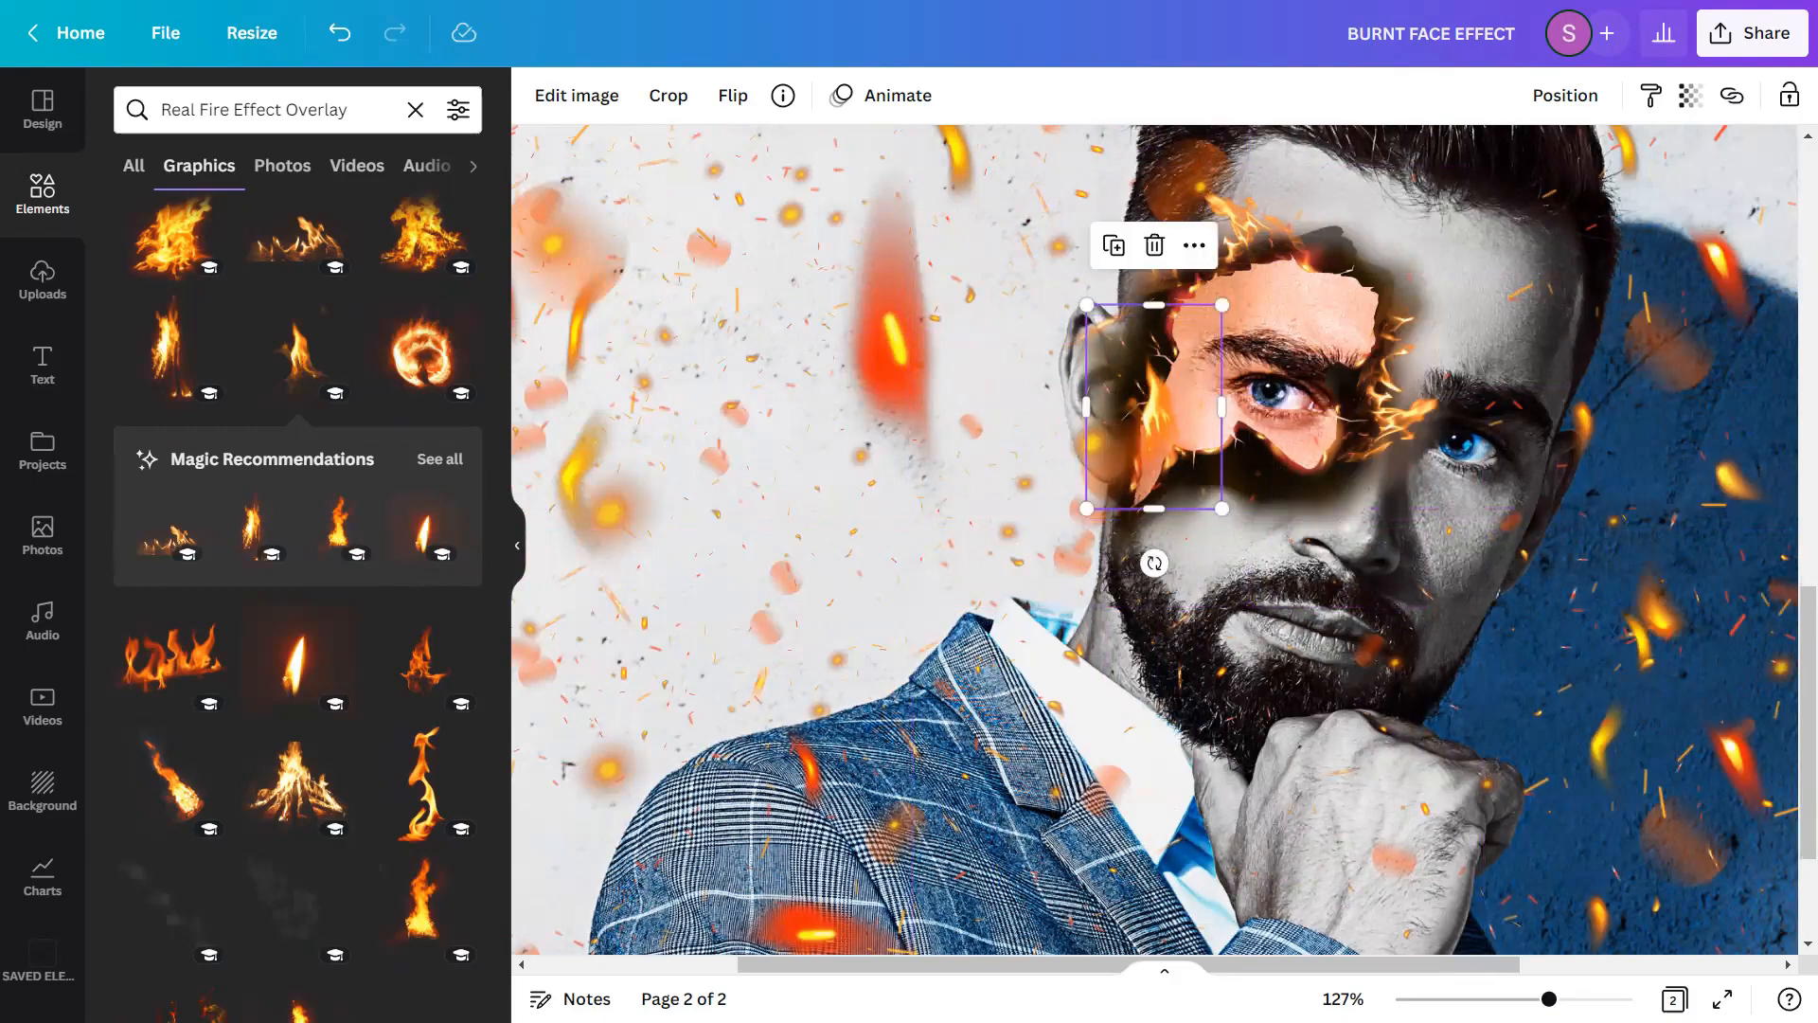
- Clear the elements search, hide the element browser and deselect the flame so the whole page is in view
scroll(1160, 531, down, 3)
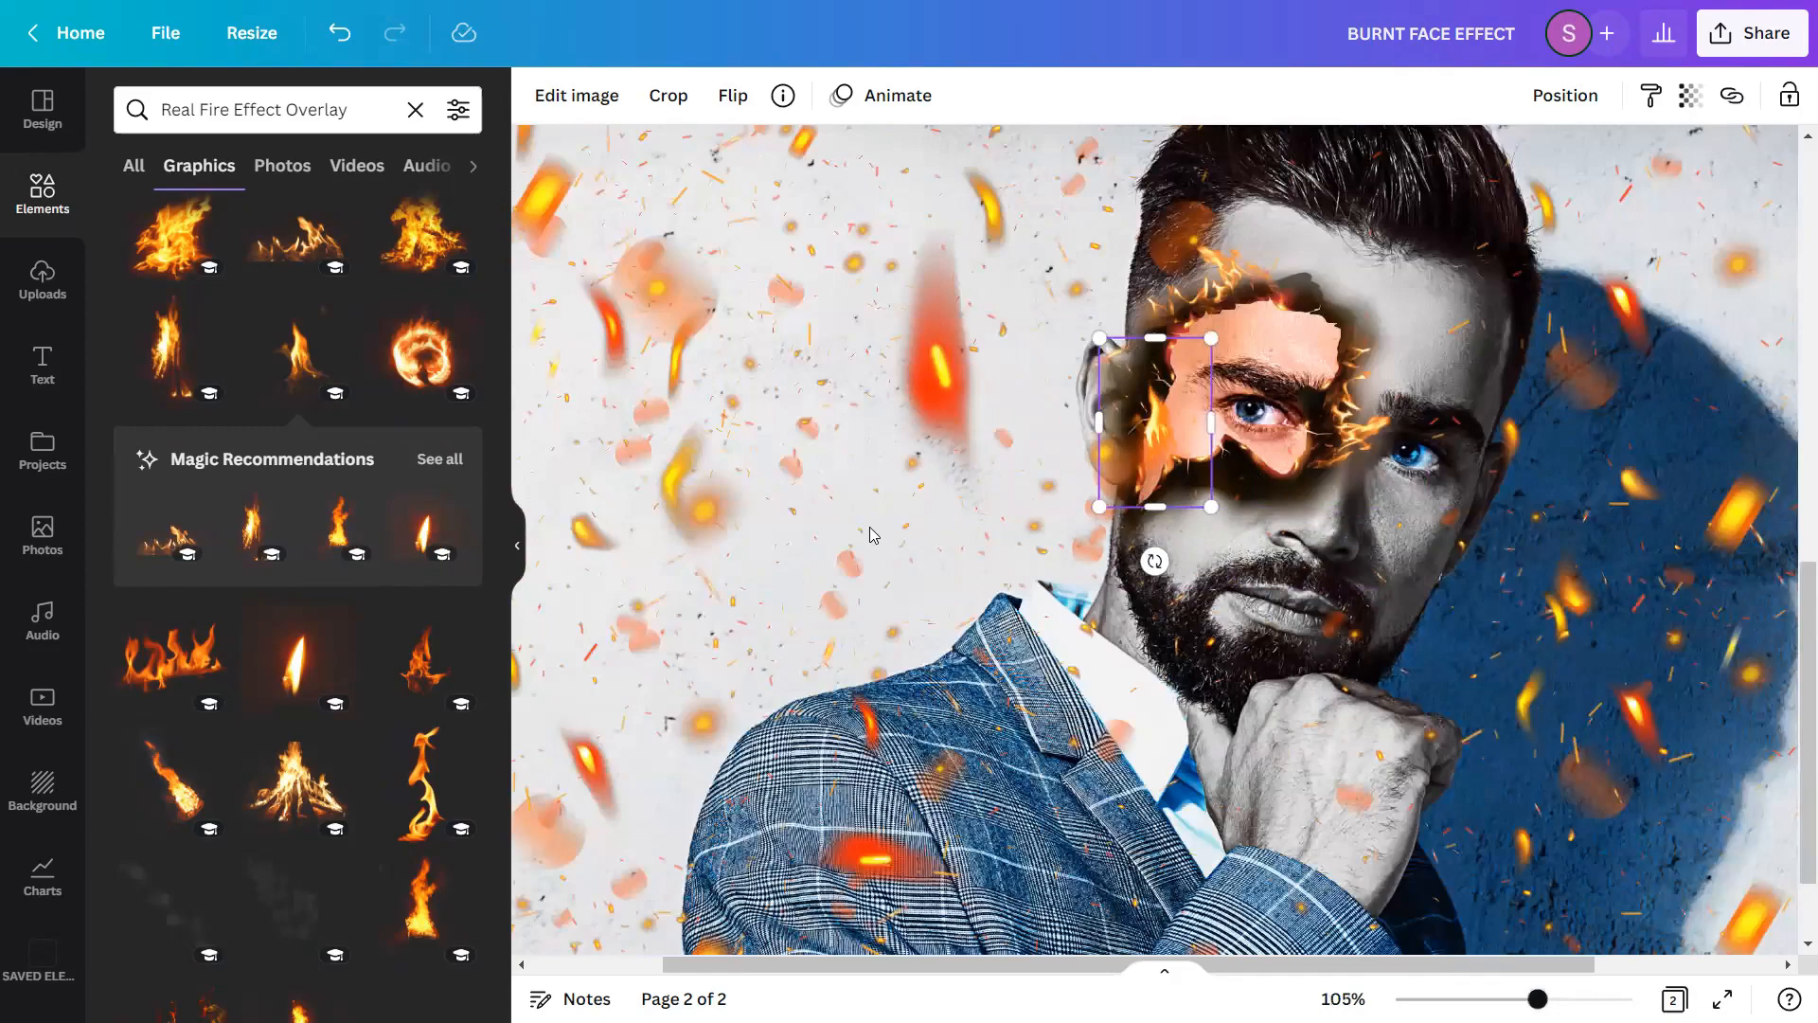
scroll(873, 536, down, 3)
click(415, 109)
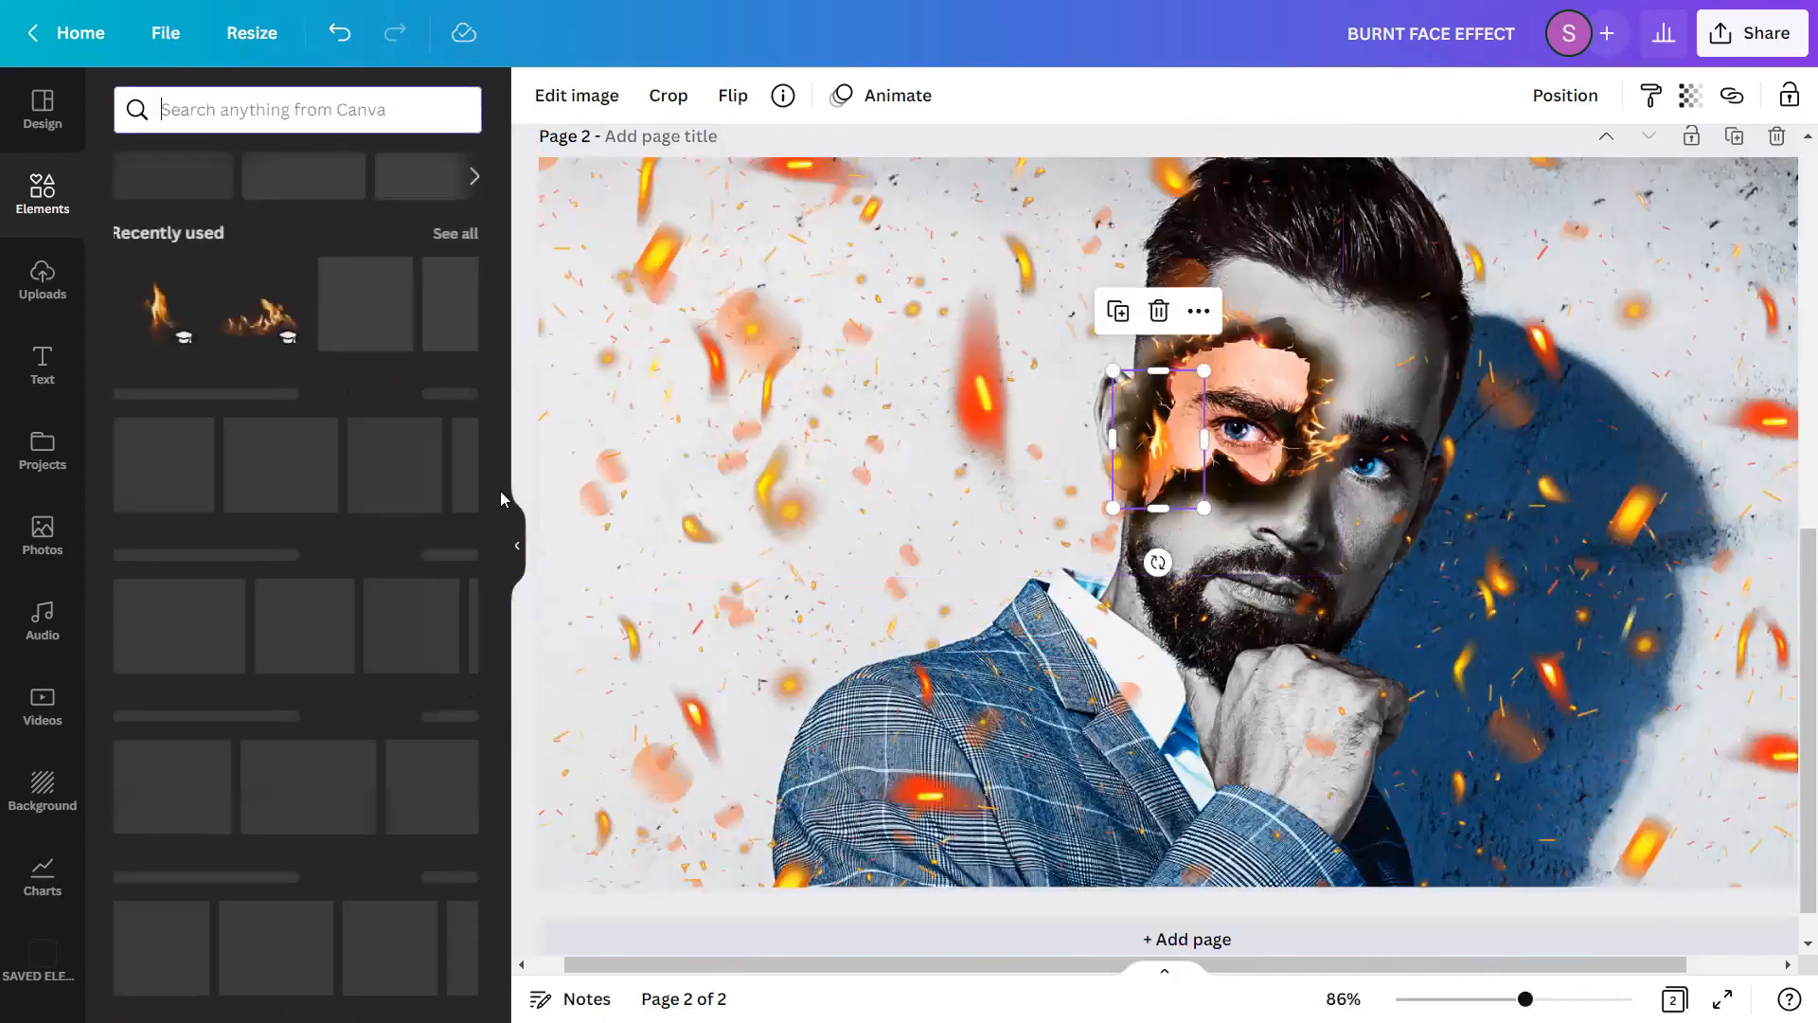
click(517, 544)
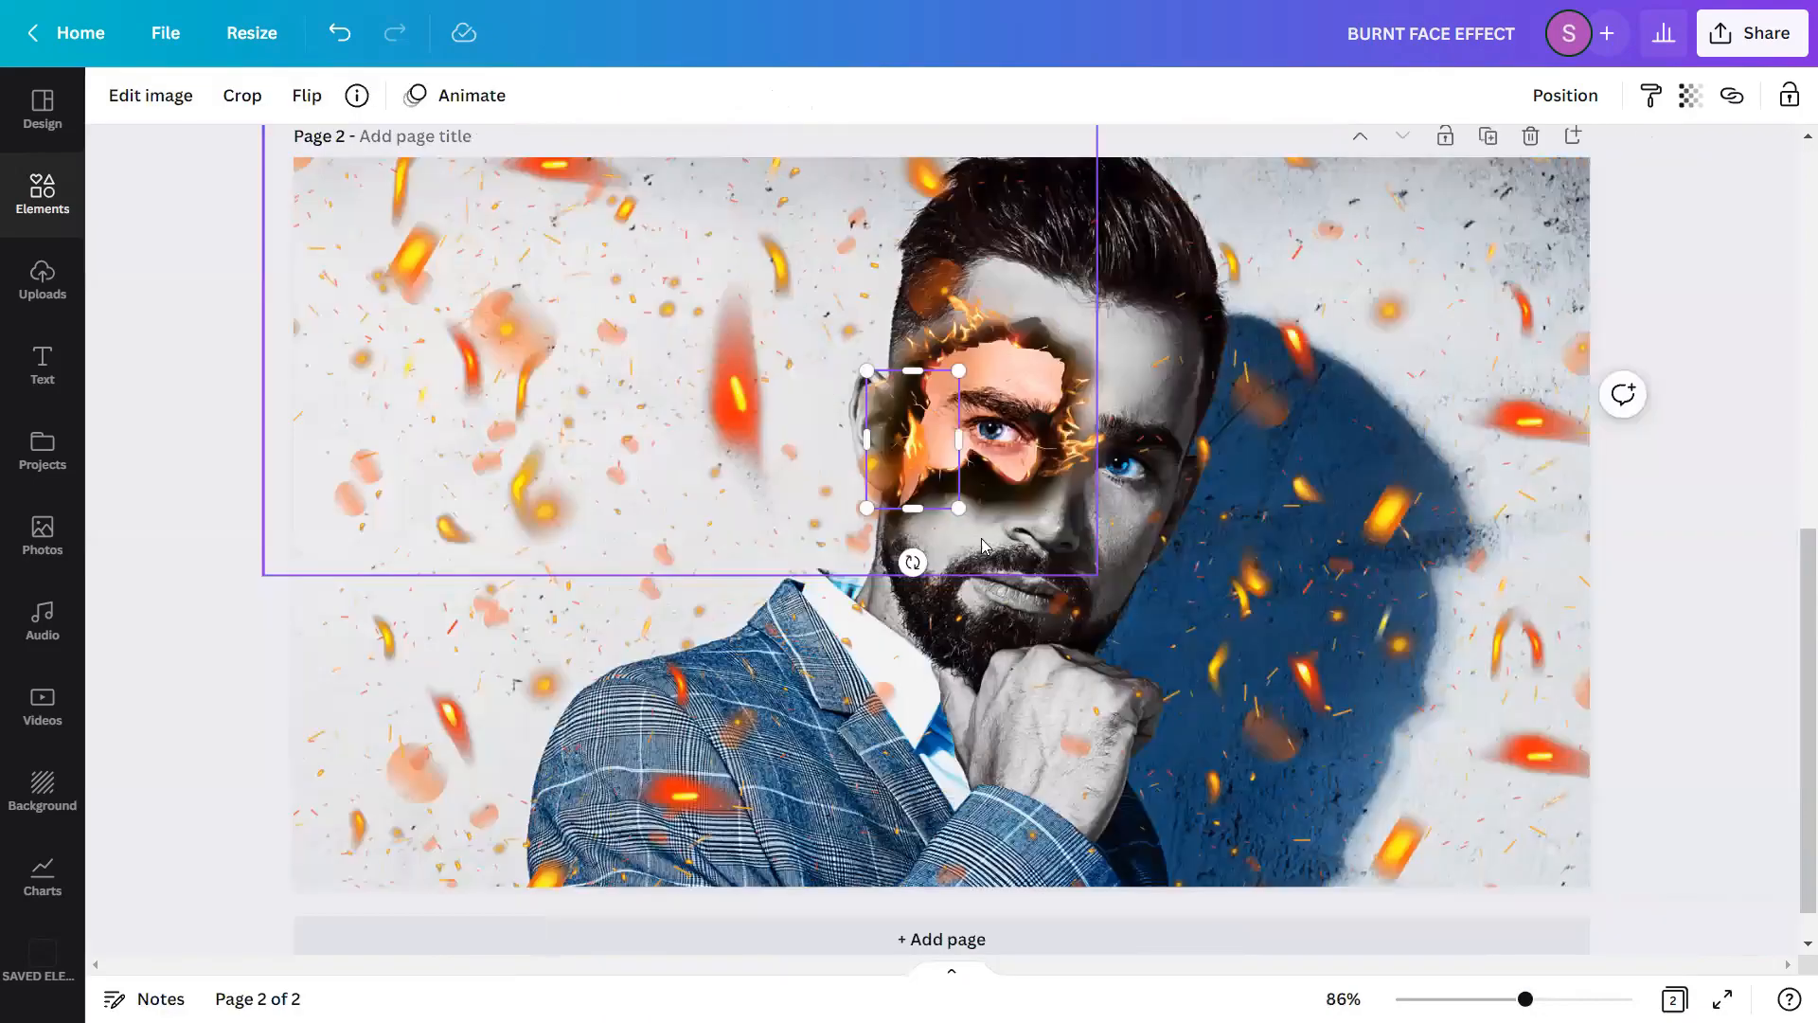
click(1717, 518)
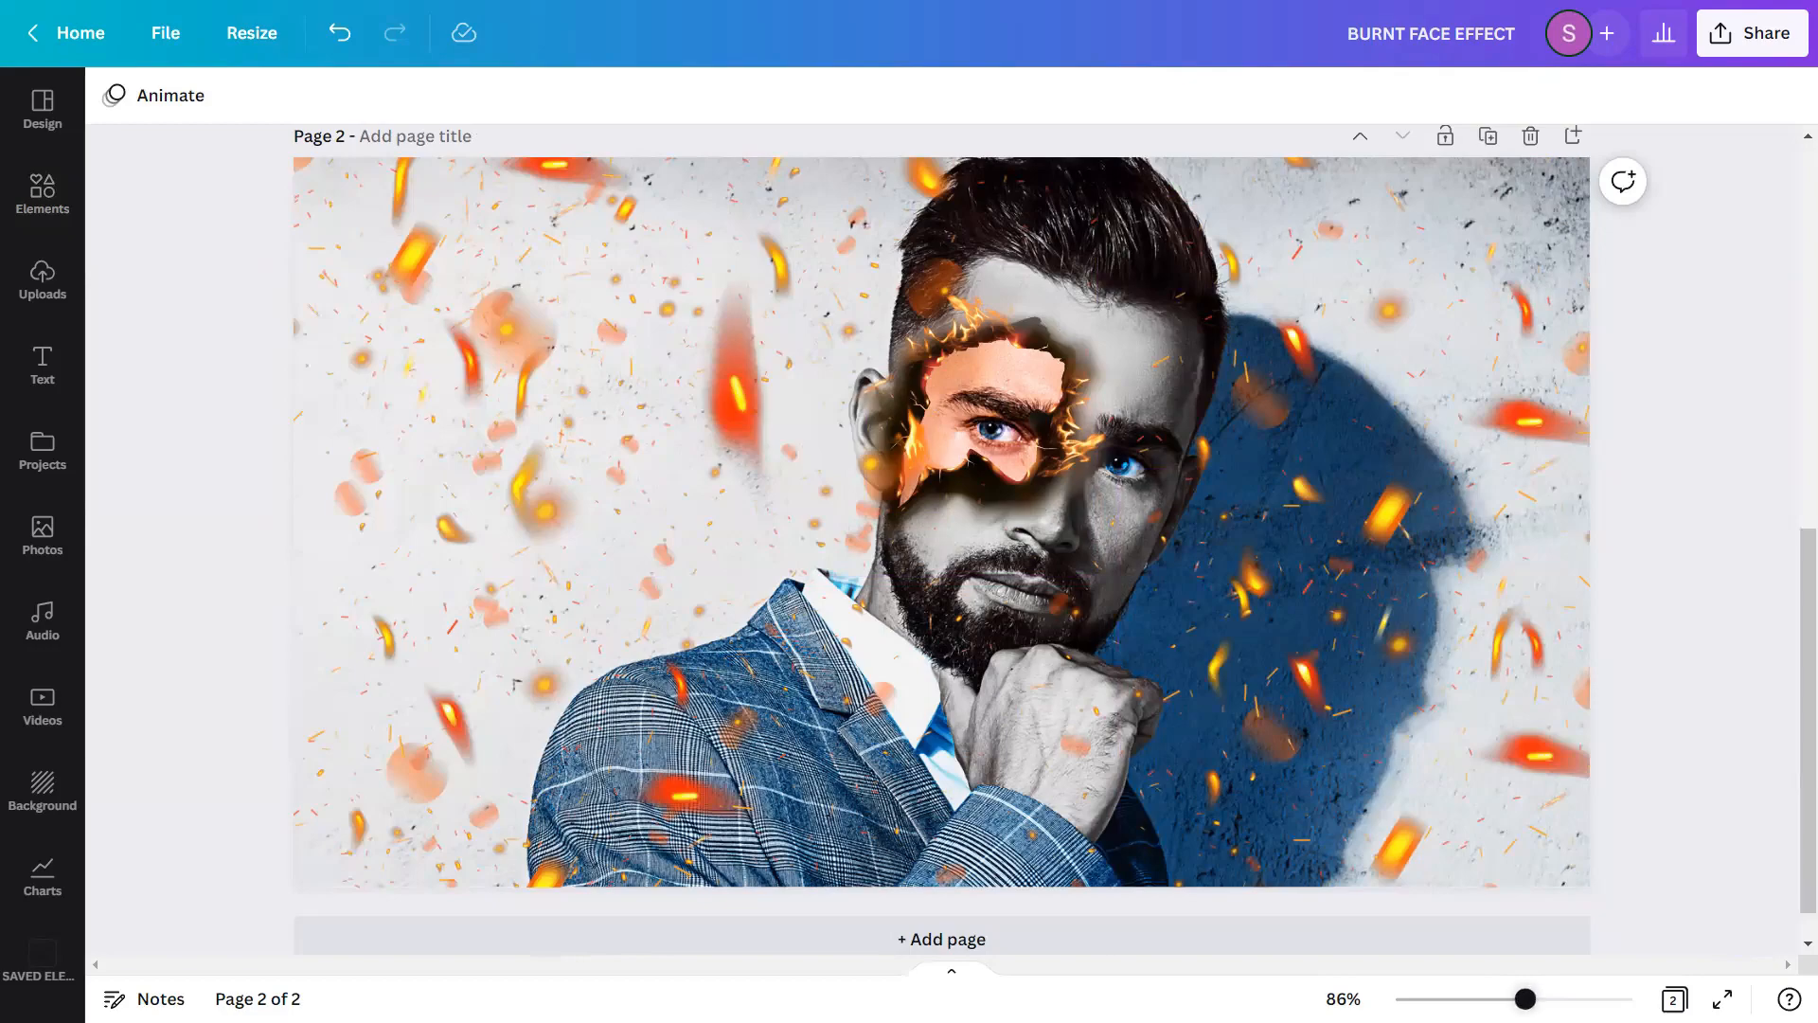
- Inspect the burned hole and the sparks over the lower part of the photo up close, and view the finished page in full screen
drag(1524, 998, 1562, 999)
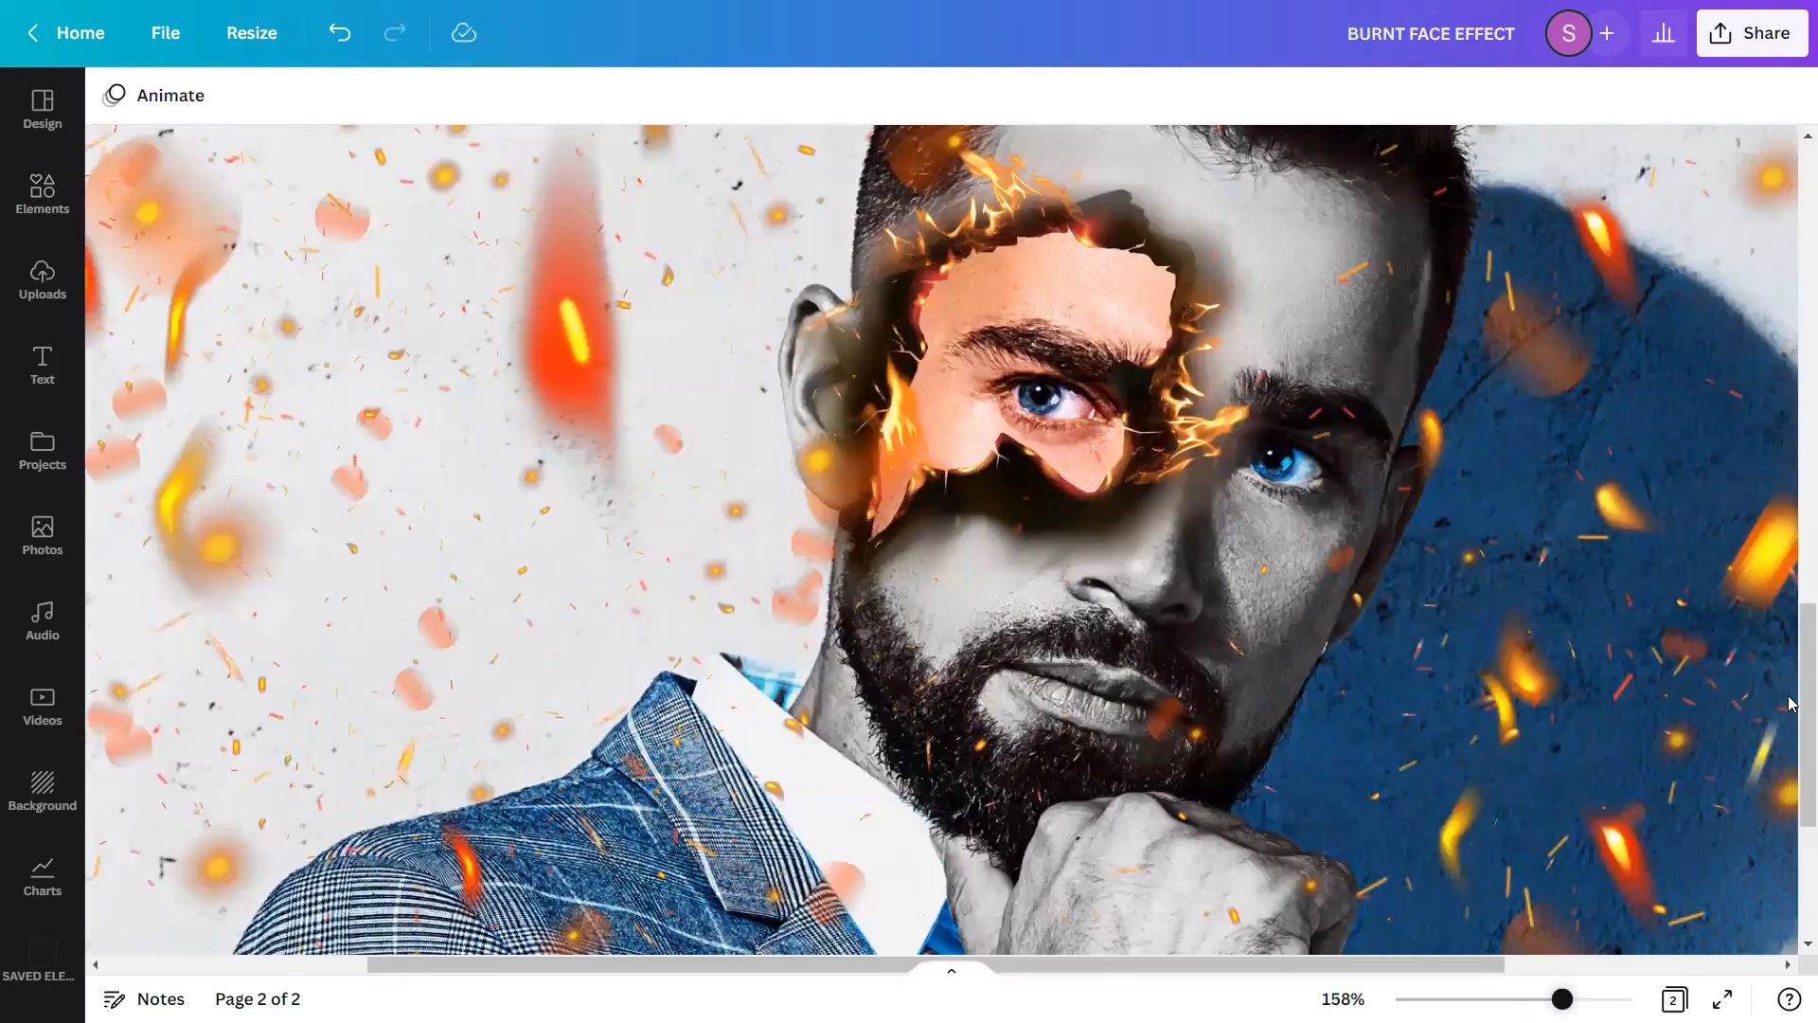
drag(1790, 631, 1627, 933)
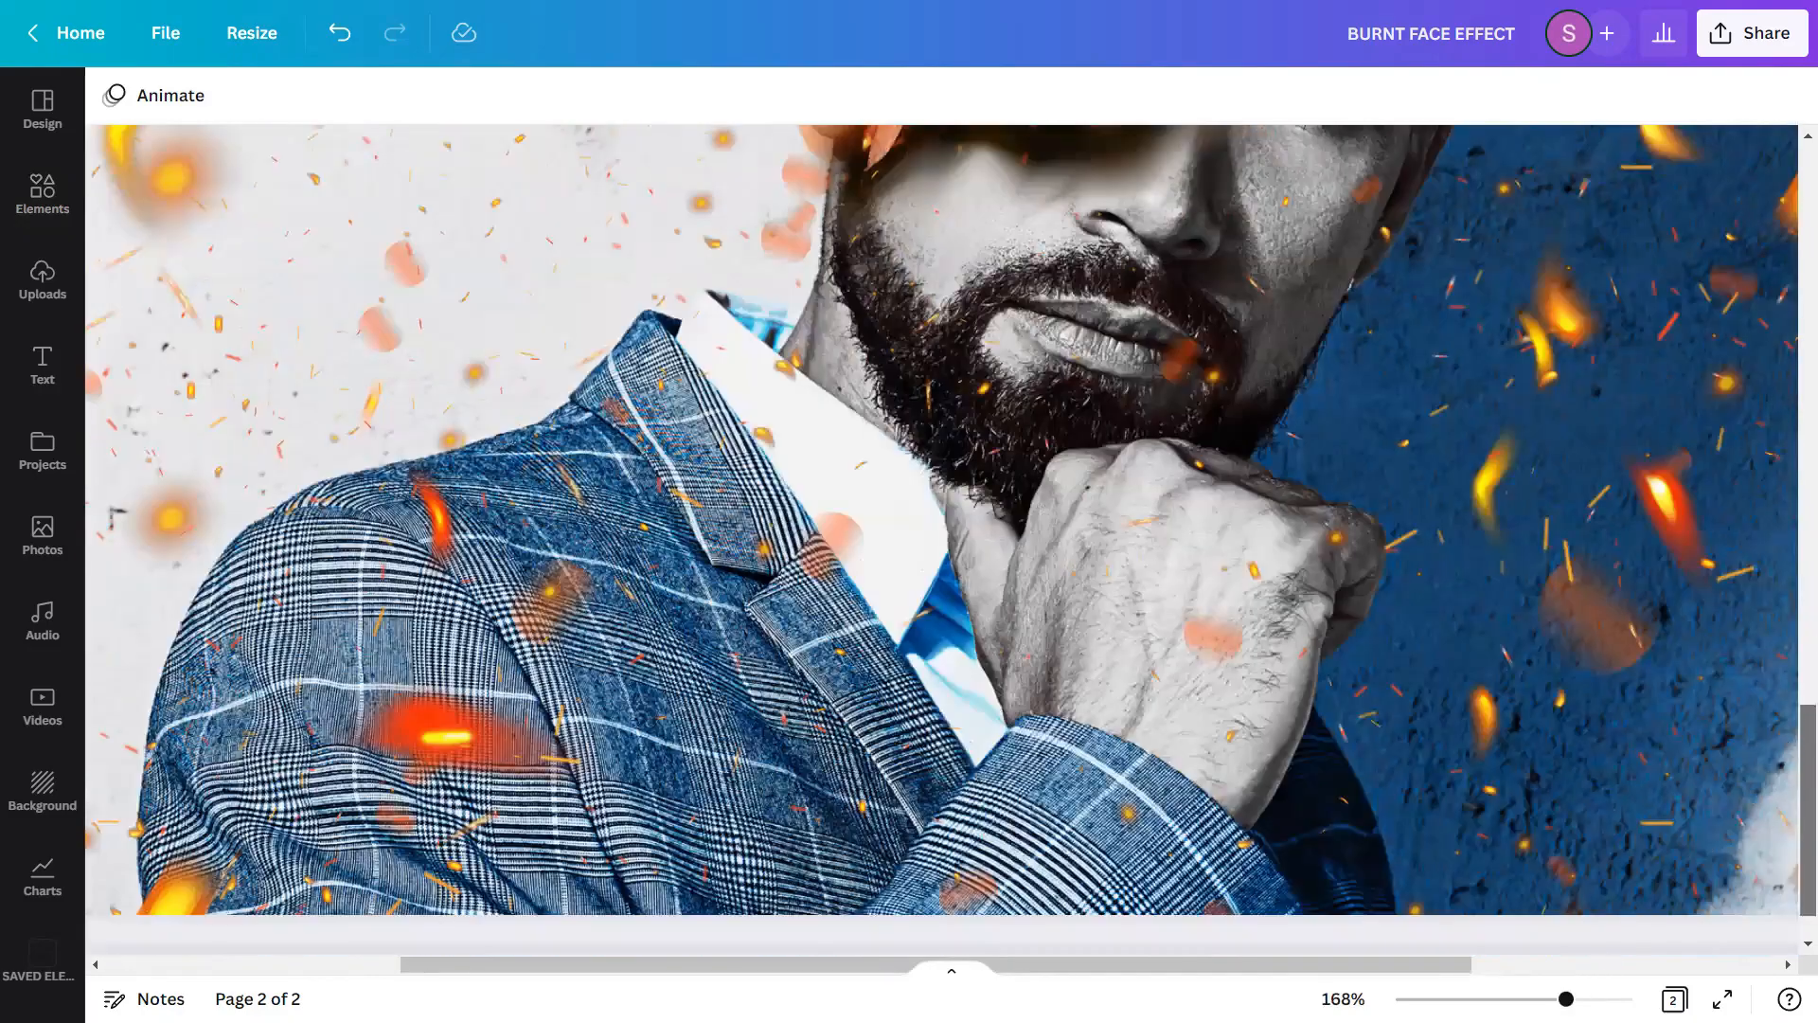
drag(1566, 999, 1529, 1000)
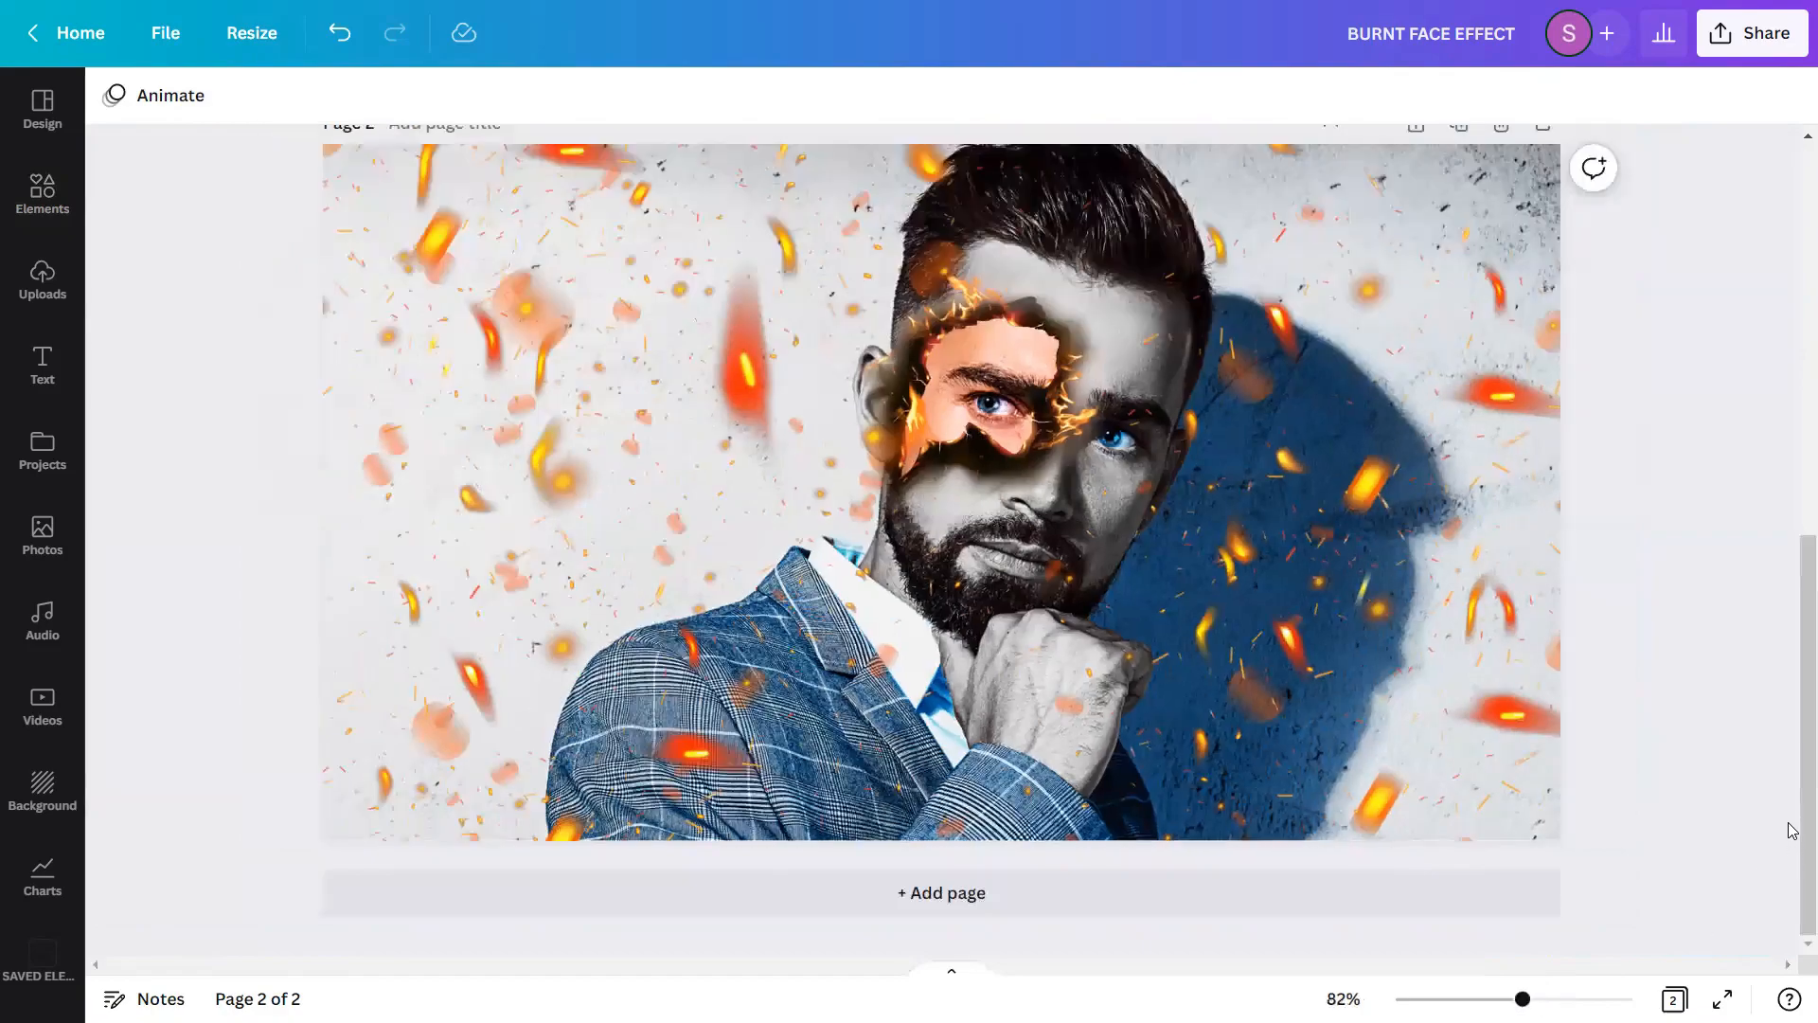
drag(1789, 823, 1789, 820)
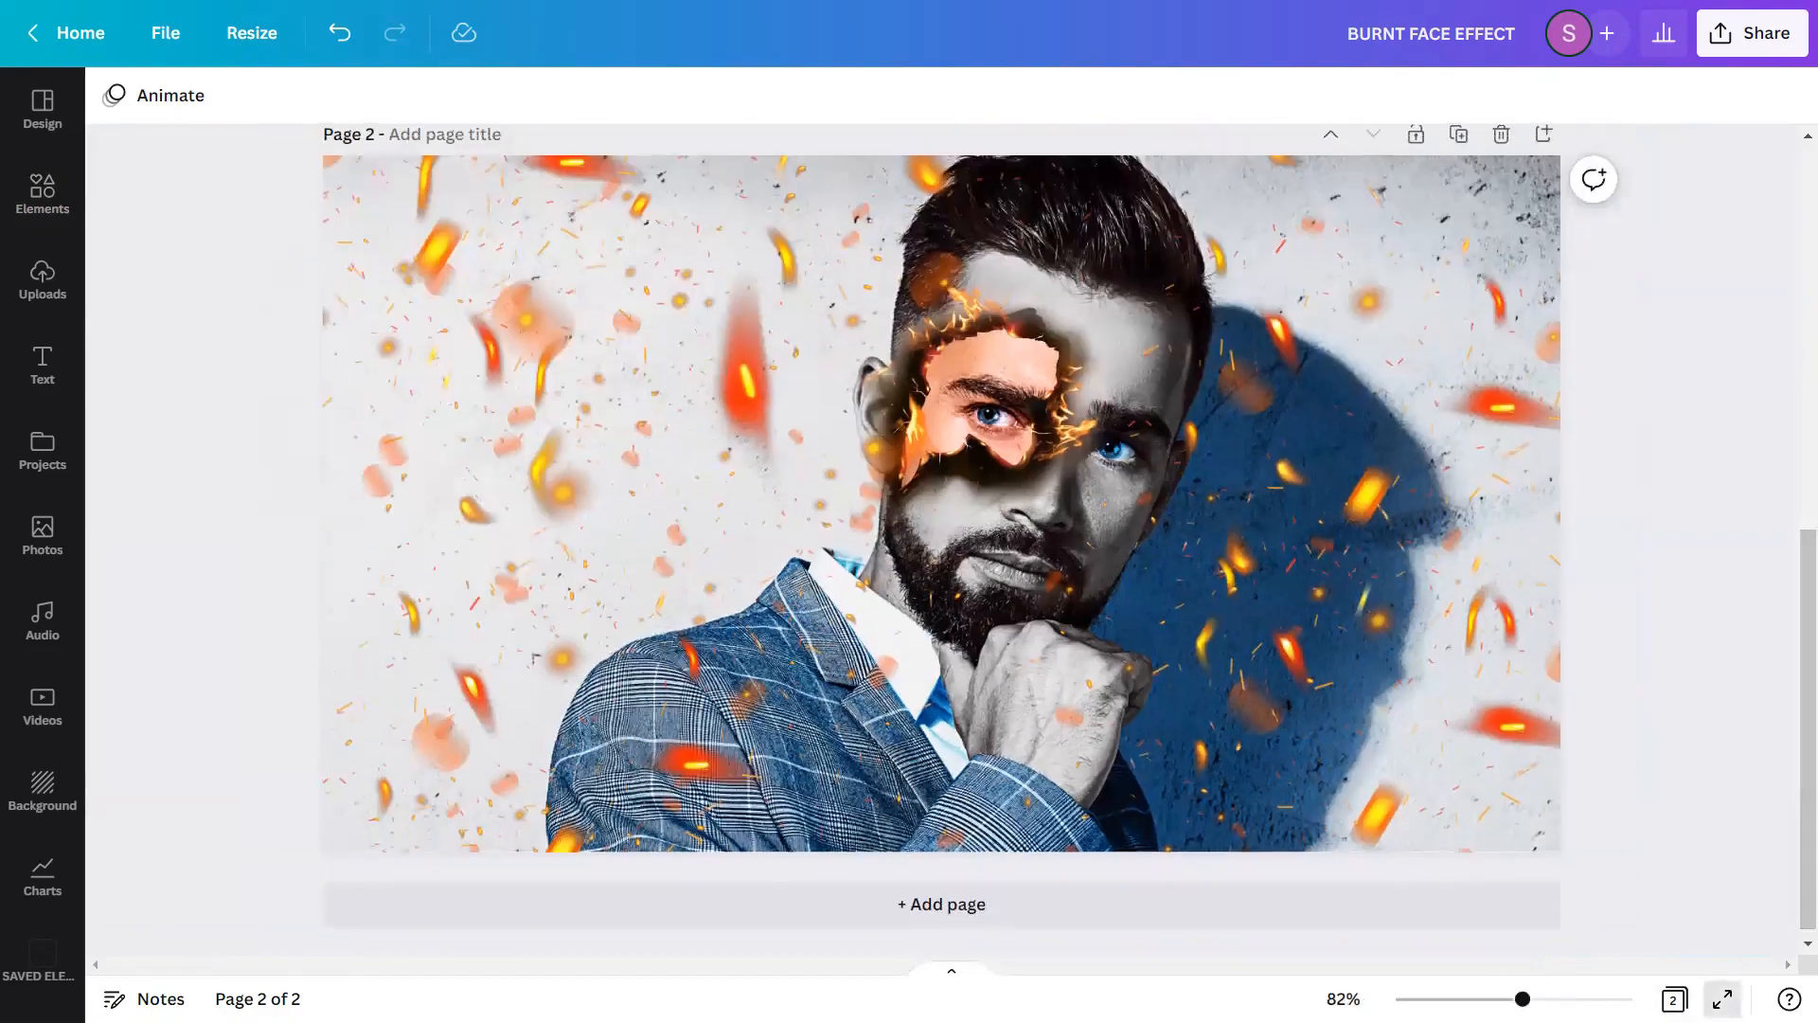
click(1723, 999)
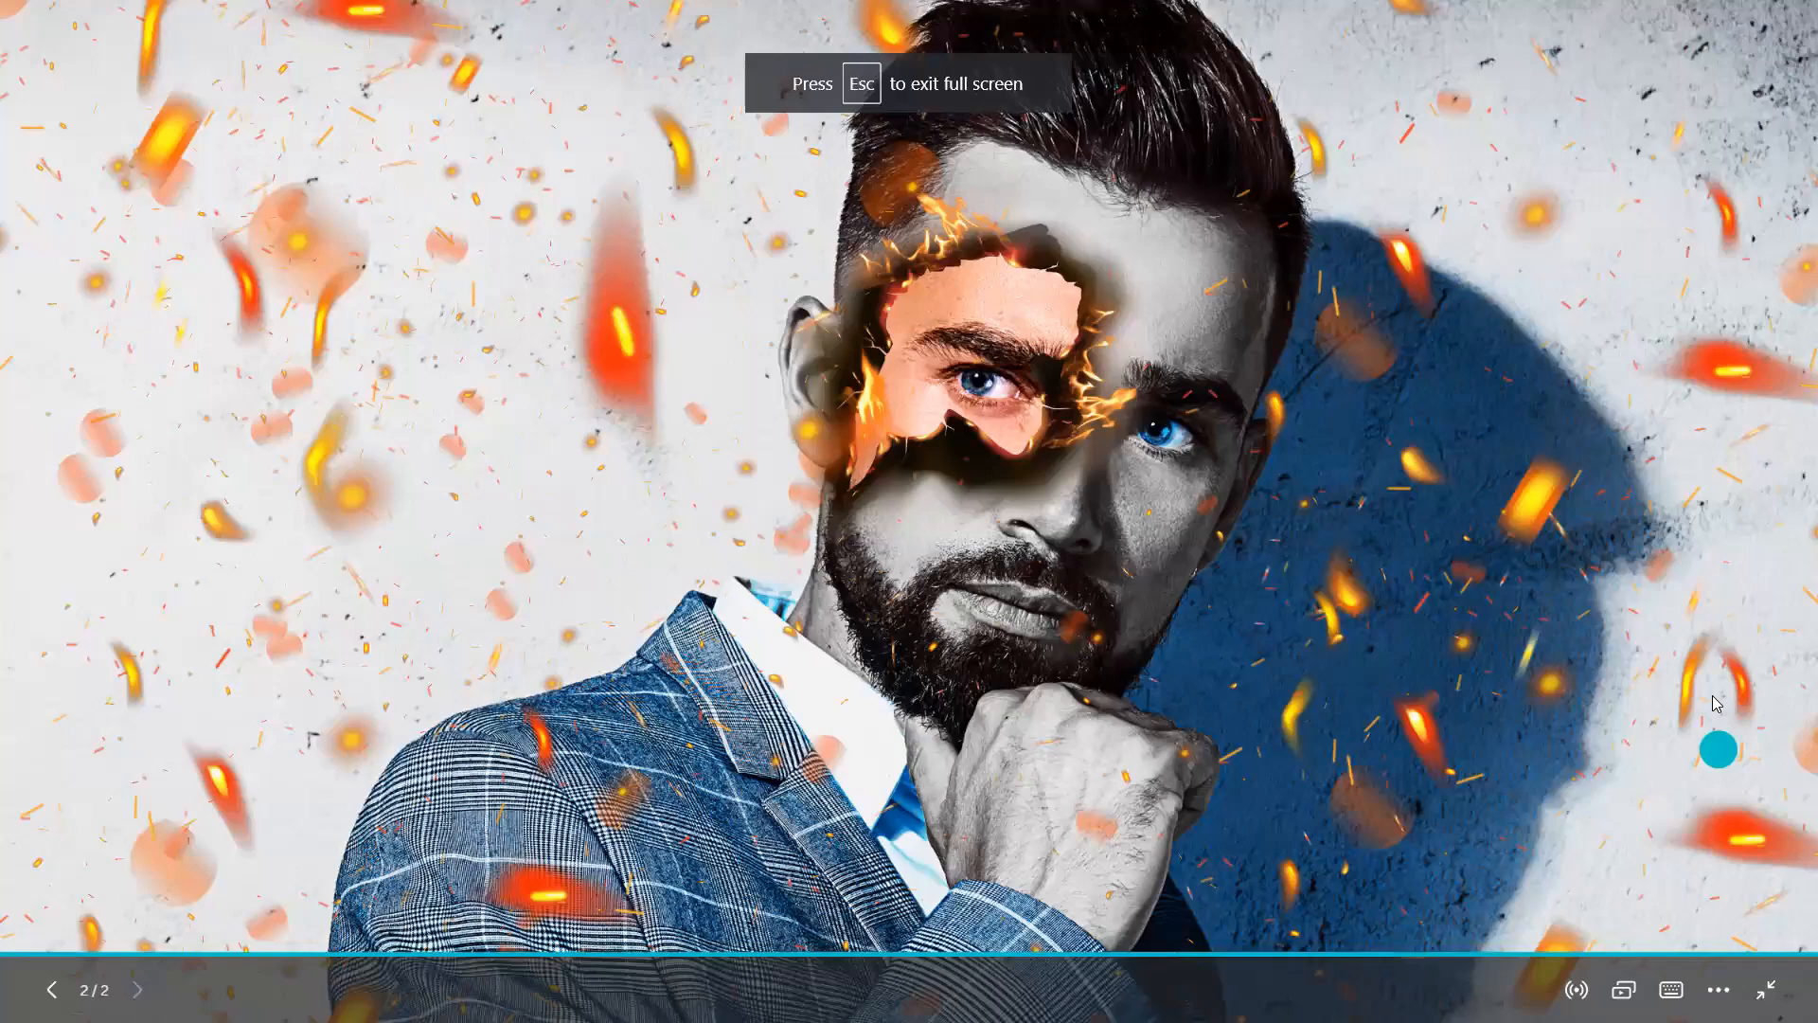